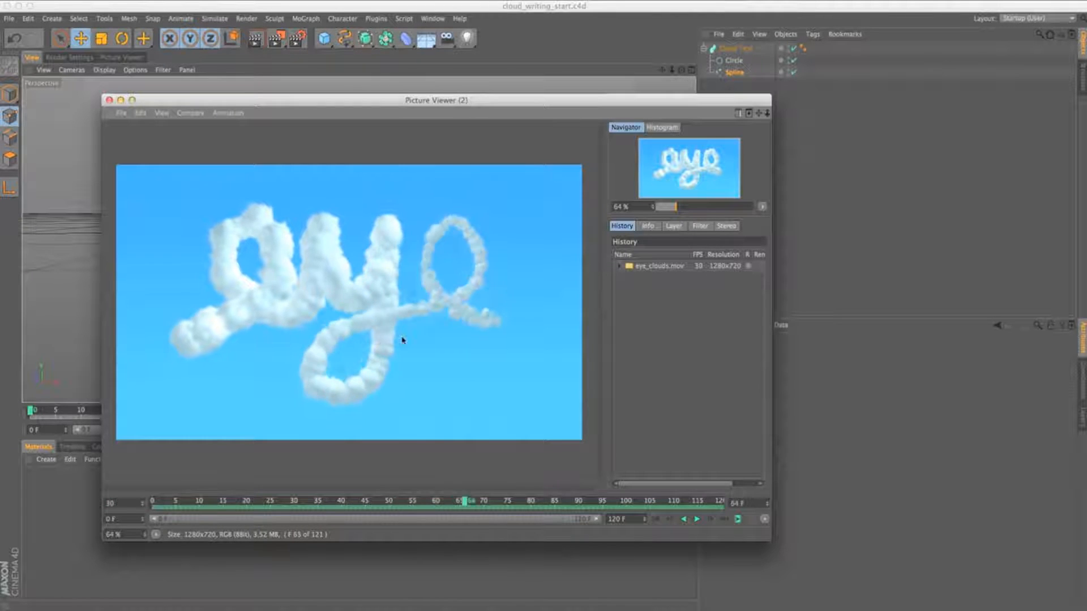
Play back the rendered cloud-writing animation and close the Picture Viewer
click(739, 519)
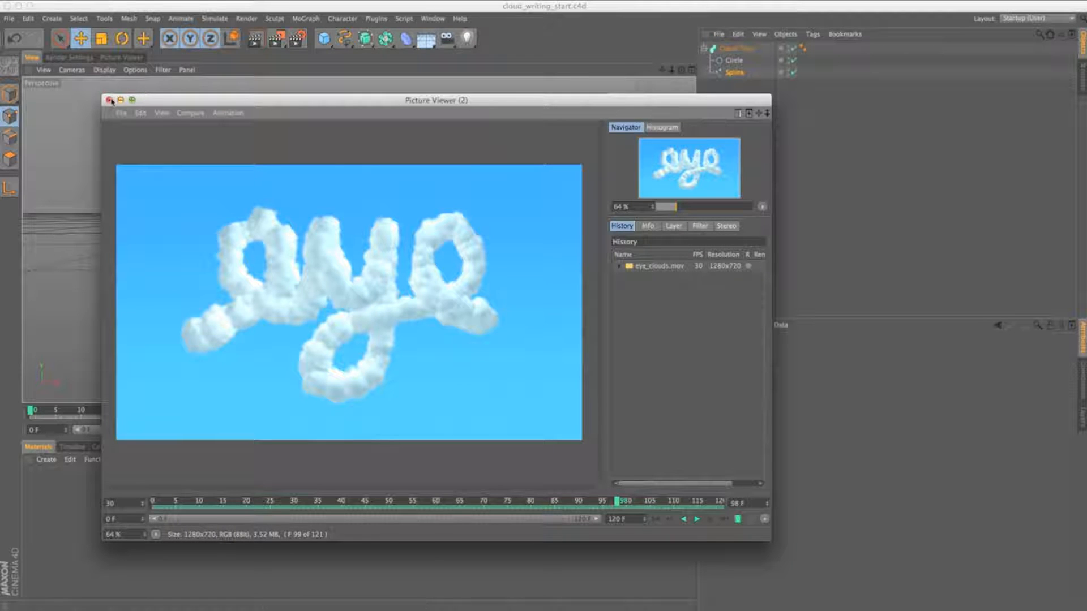
drag(149, 100, 0, 316)
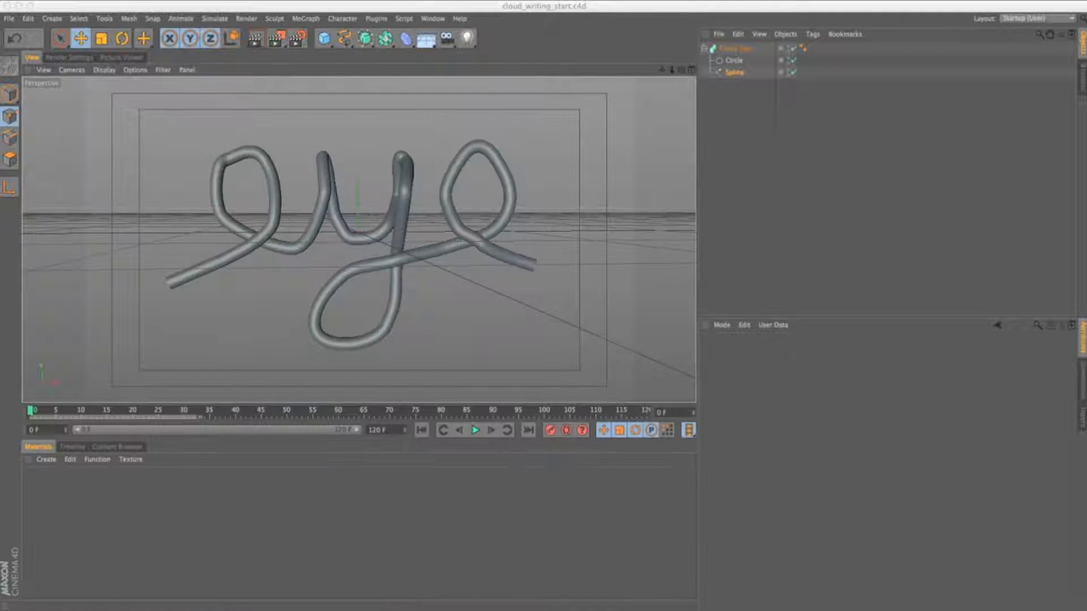
Switch to the browser and review the helloluxx article "Creating a Cloud Fly Through with Pyrocluster", including its VolumeTracer settings and PyroCluster preview
drag(0, 12, 334, 18)
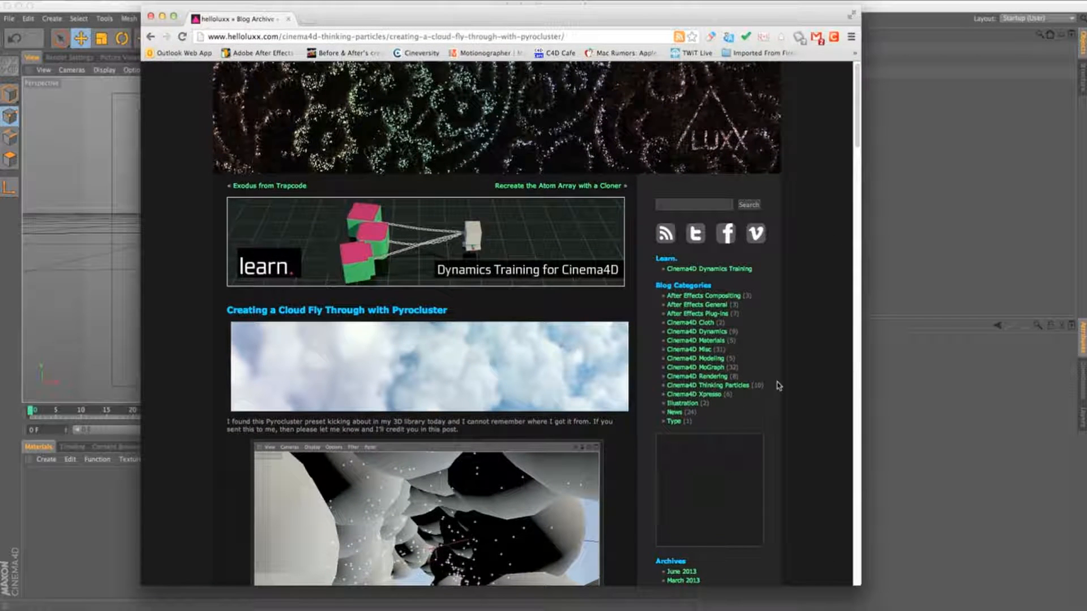
scroll(777, 383, down, 3)
scroll(777, 382, up, 3)
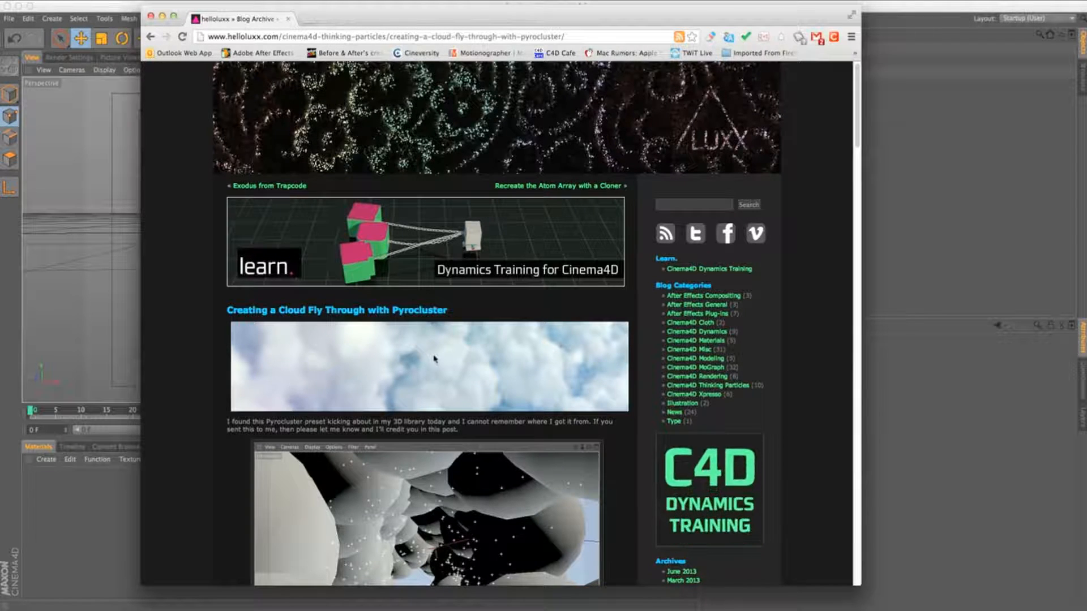
scroll(434, 359, down, 3)
scroll(455, 460, down, 8)
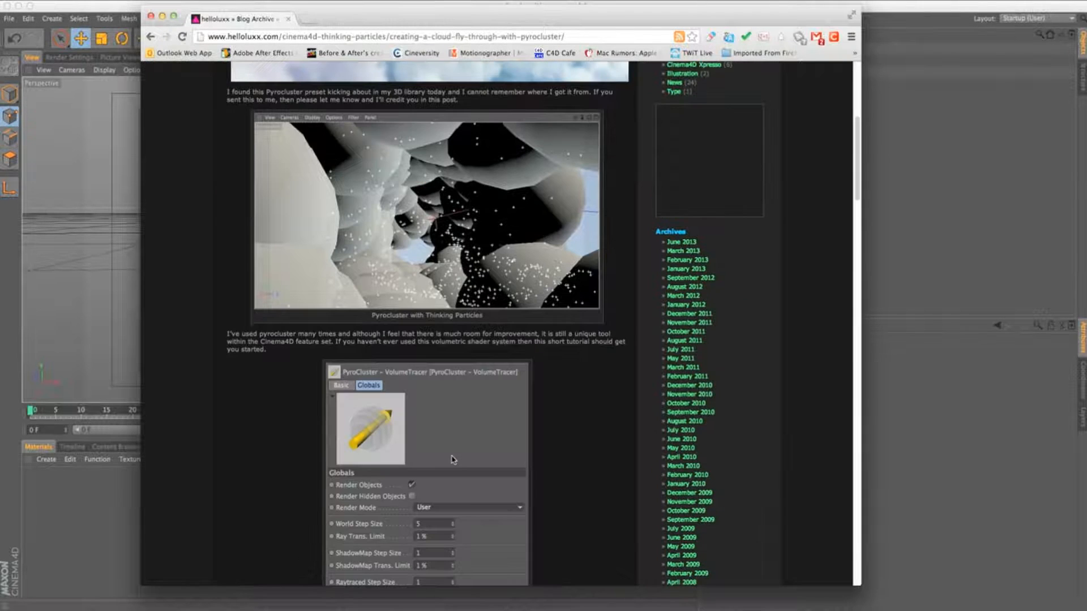
scroll(416, 448, down, 3)
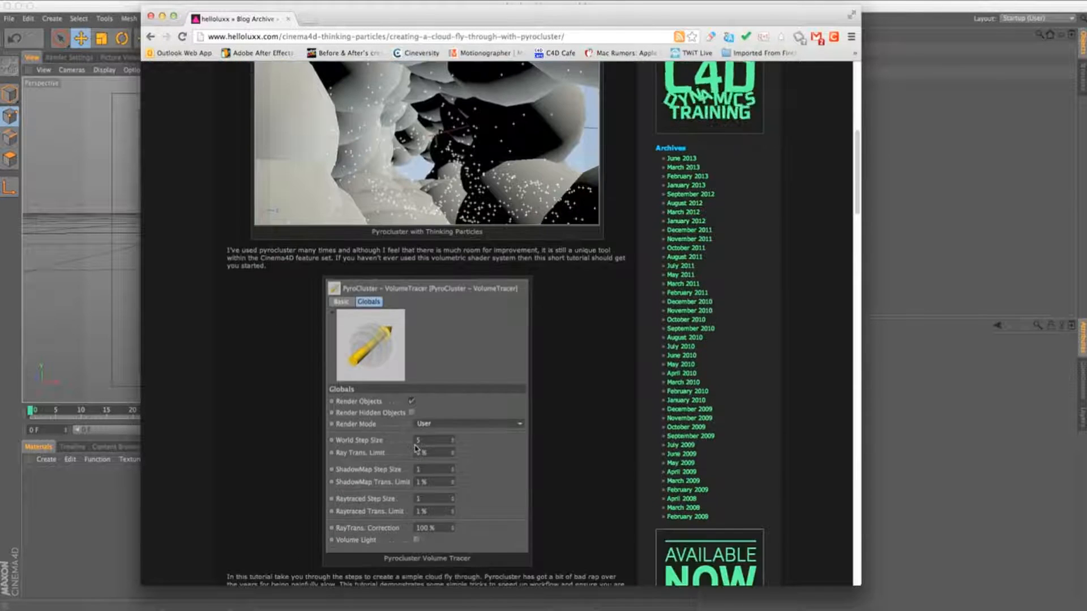
scroll(438, 418, down, 20)
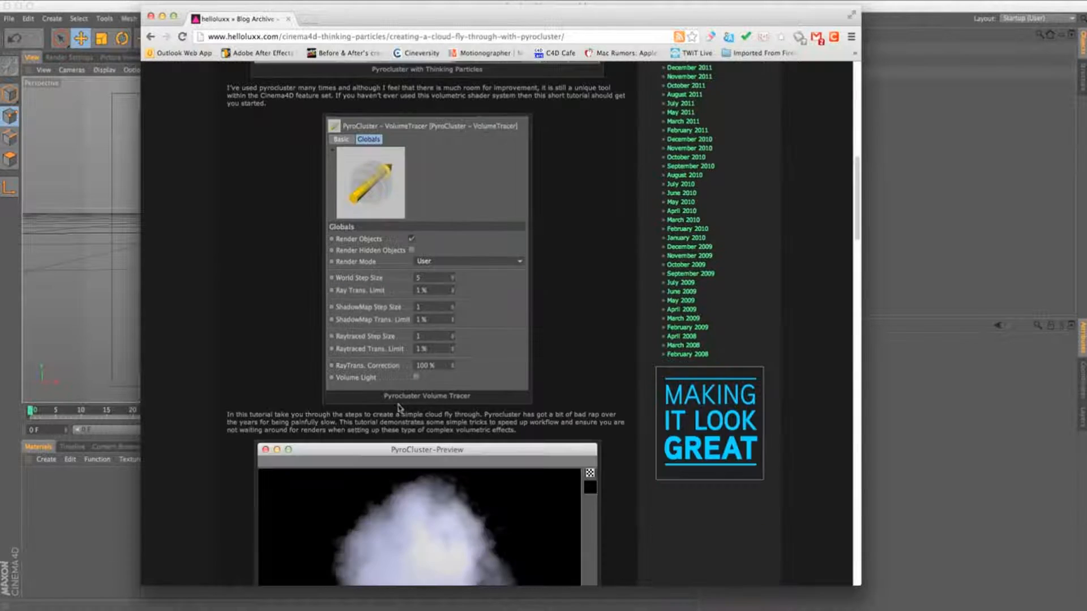
scroll(381, 334, up, 6)
scroll(472, 336, up, 7)
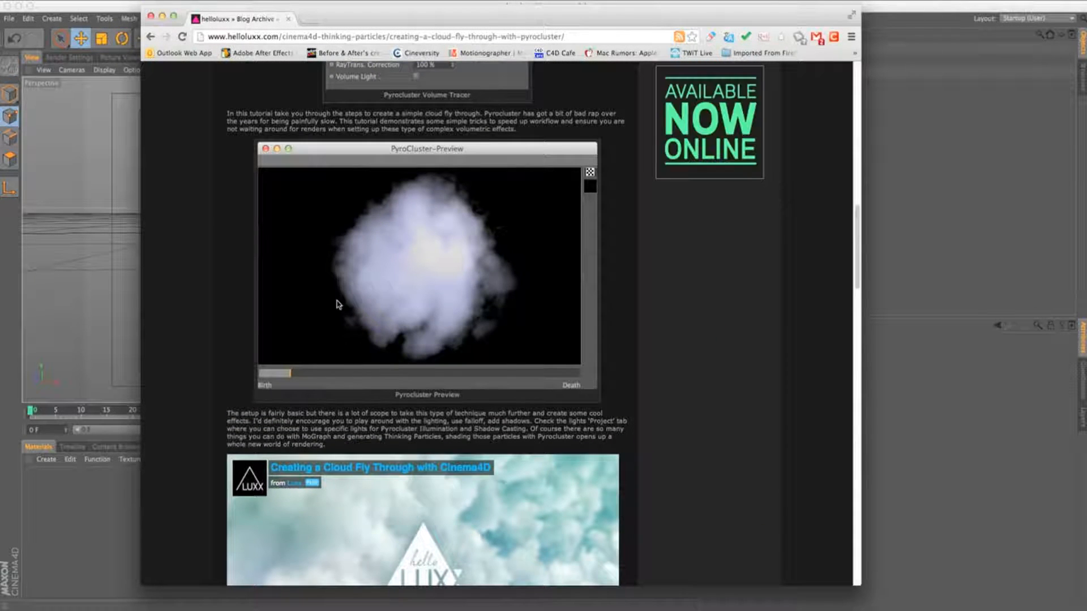
scroll(543, 346, up, 13)
scroll(543, 349, up, 10)
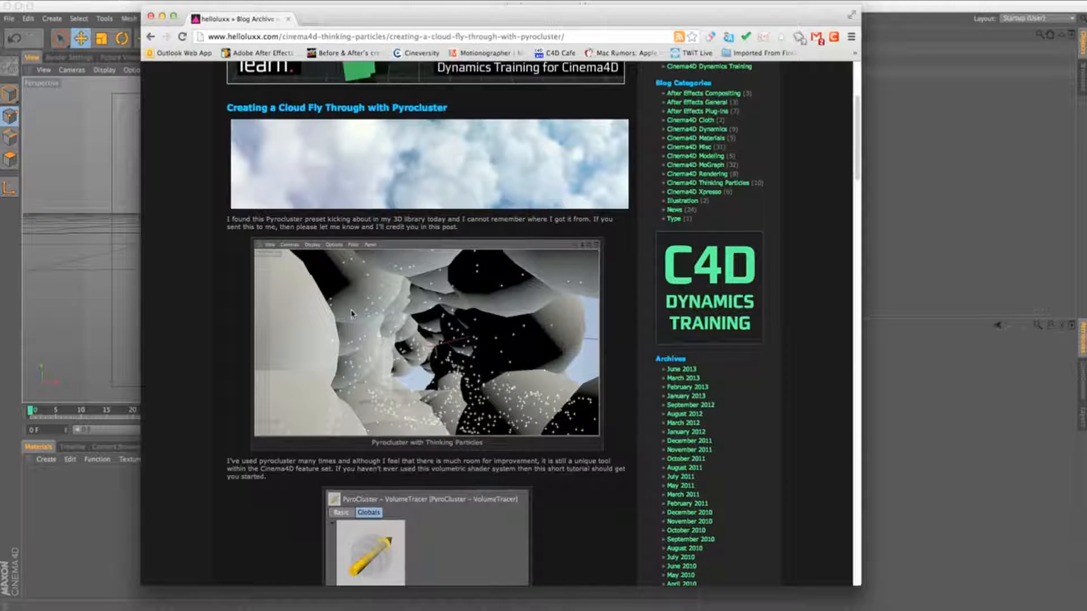
scroll(539, 348, up, 4)
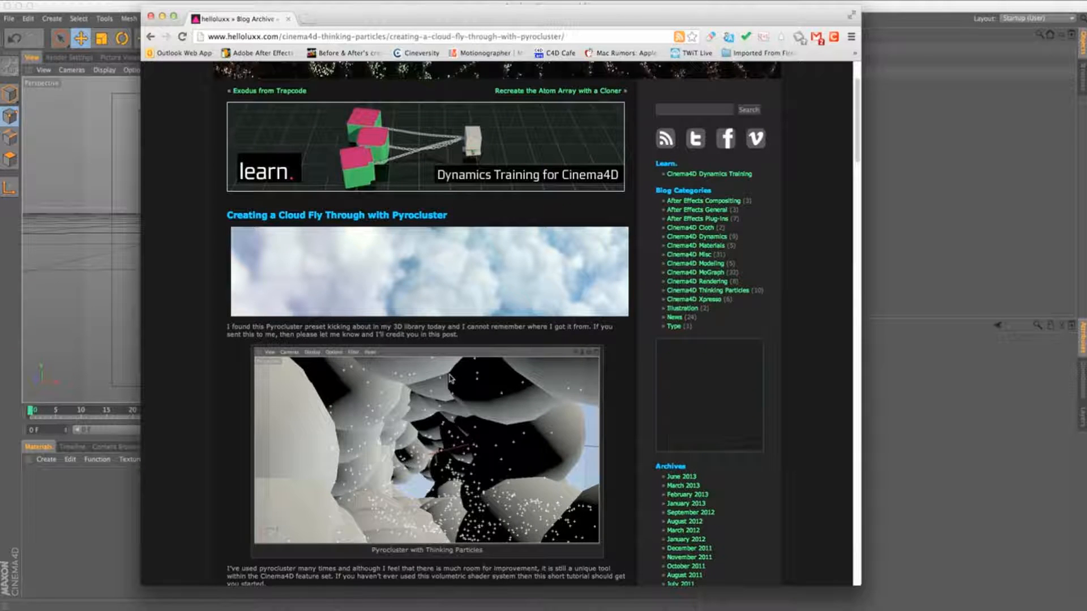
scroll(450, 374, down, 18)
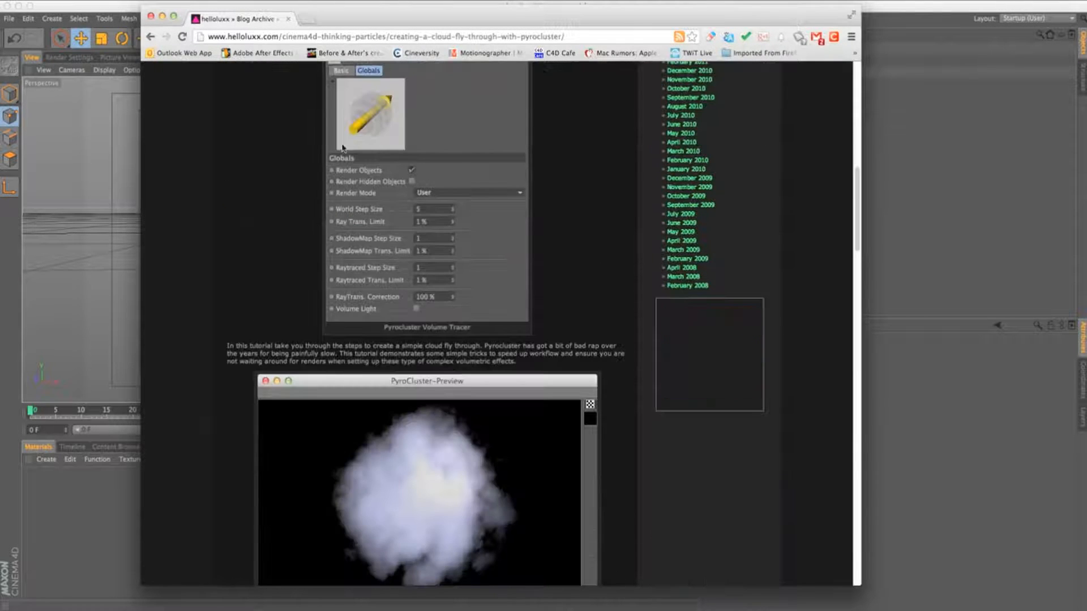
scroll(384, 266, up, 2)
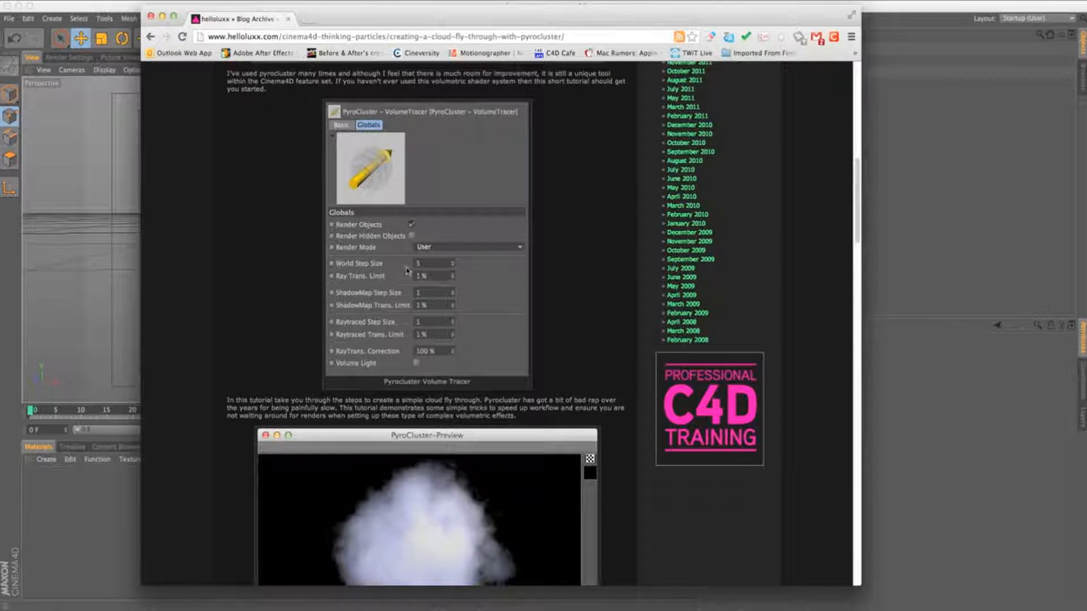
scroll(395, 295, down, 20)
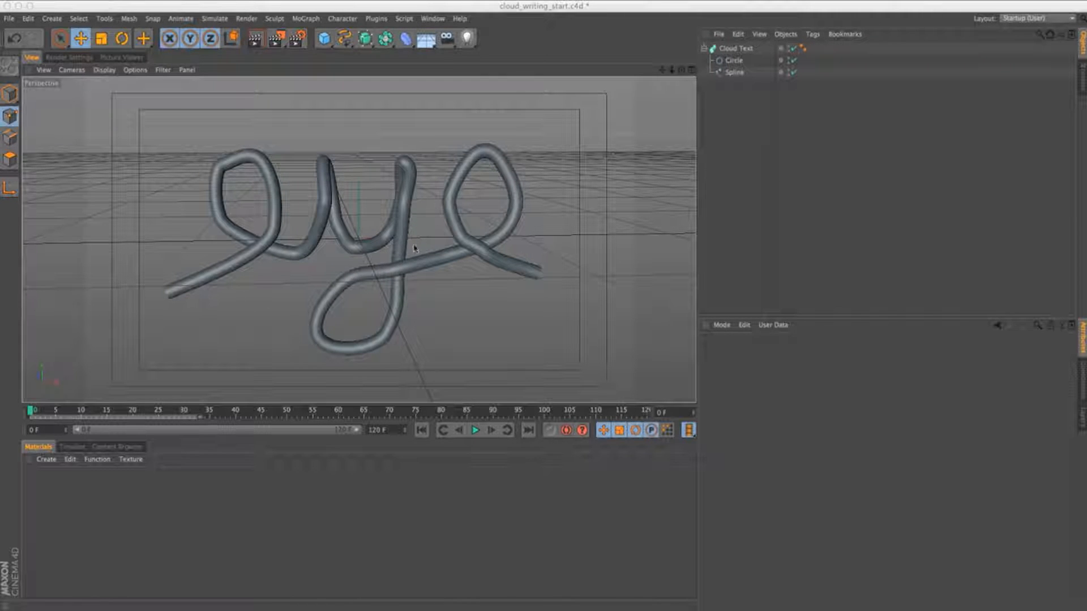
Examine the Circle and Spline inside the Cloud Text object, checking the lettering's depth and overlaps from the side and front
click(733, 60)
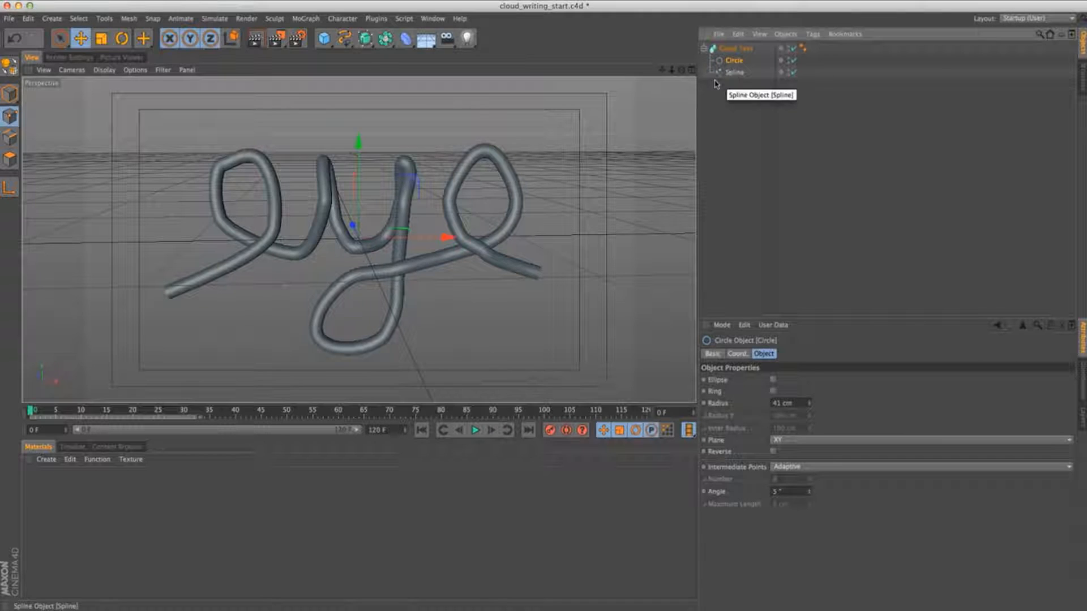
click(732, 73)
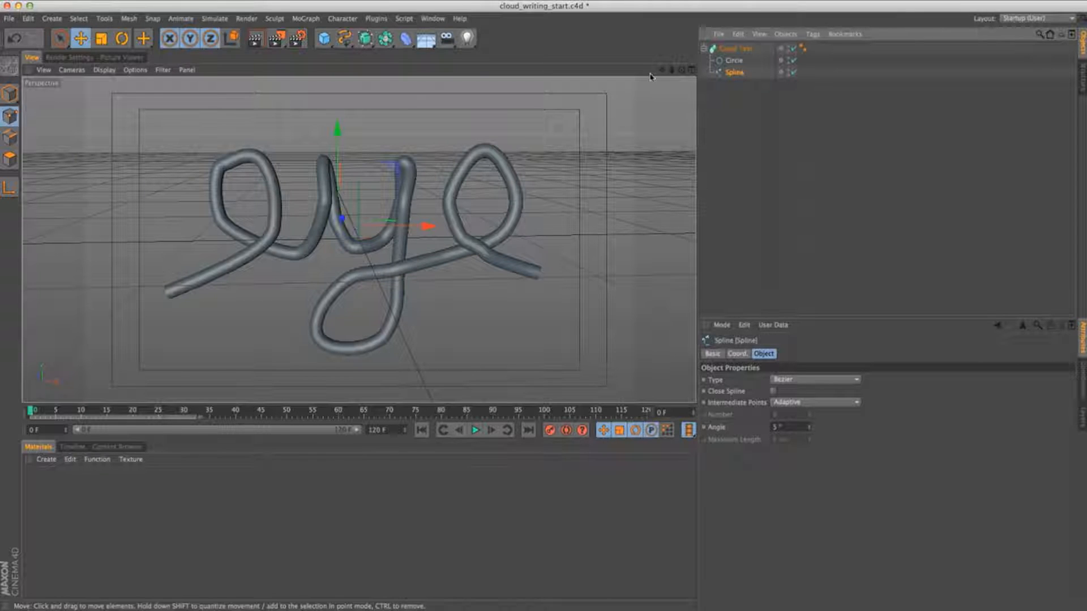
drag(681, 70, 296, 198)
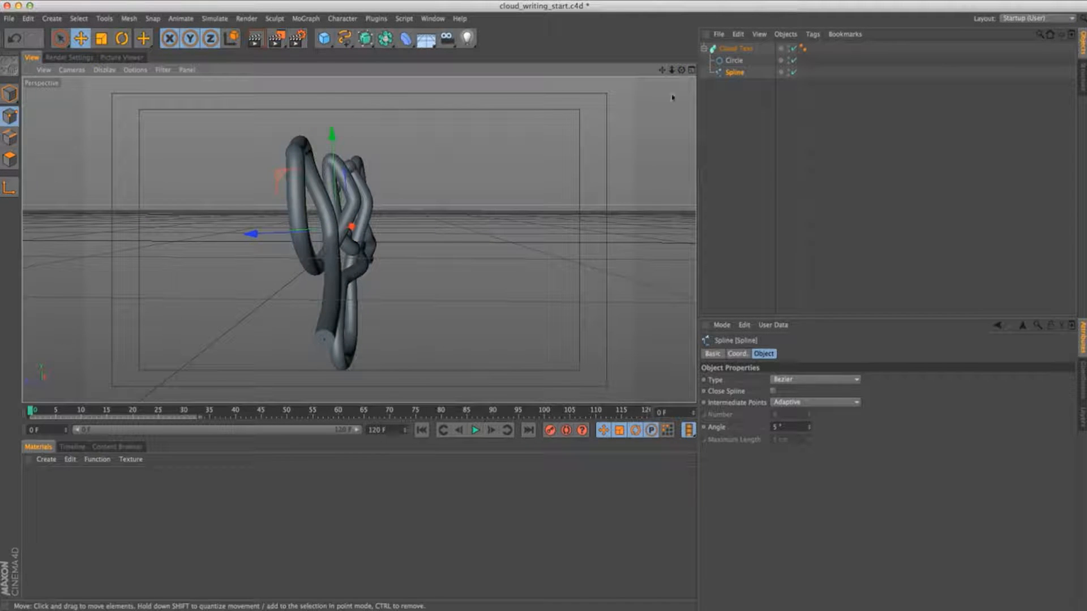
click(293, 231)
key(9)
click(301, 244)
drag(266, 229, 271, 232)
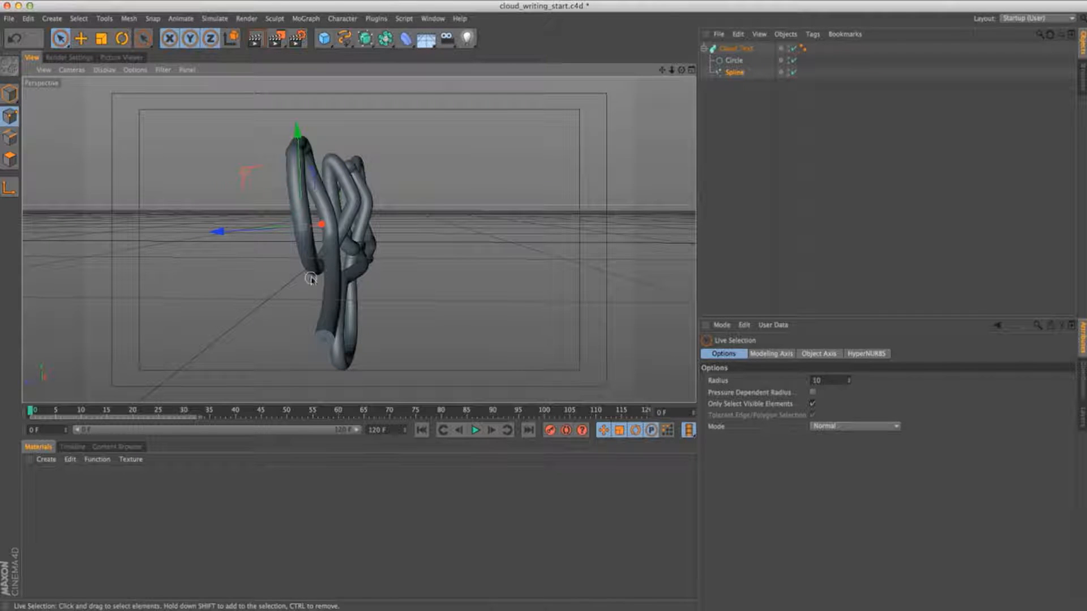
drag(672, 71, 648, 97)
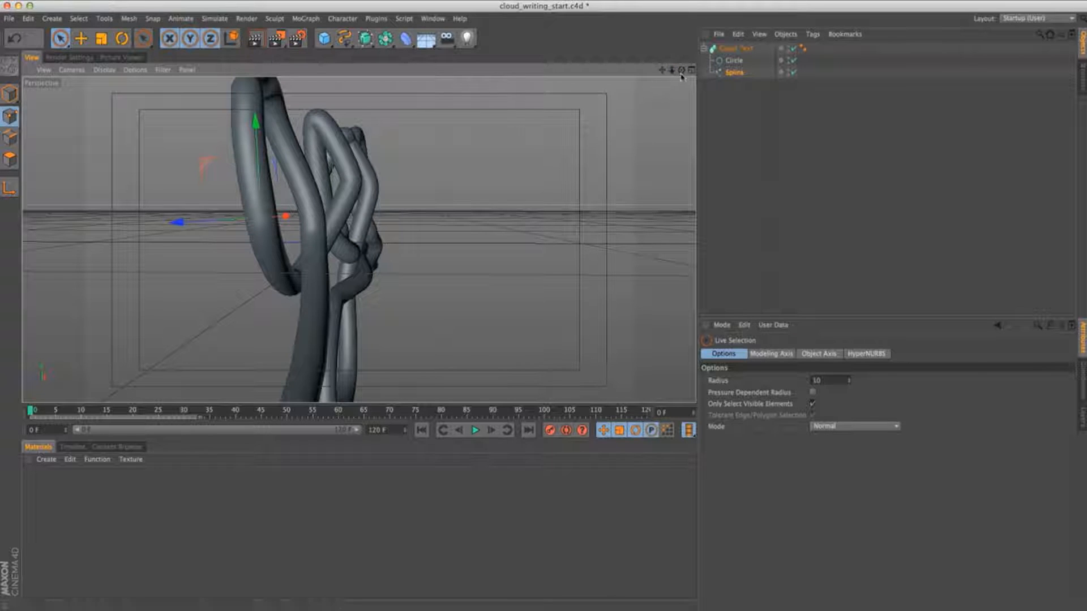
click(315, 283)
drag(683, 70, 407, 246)
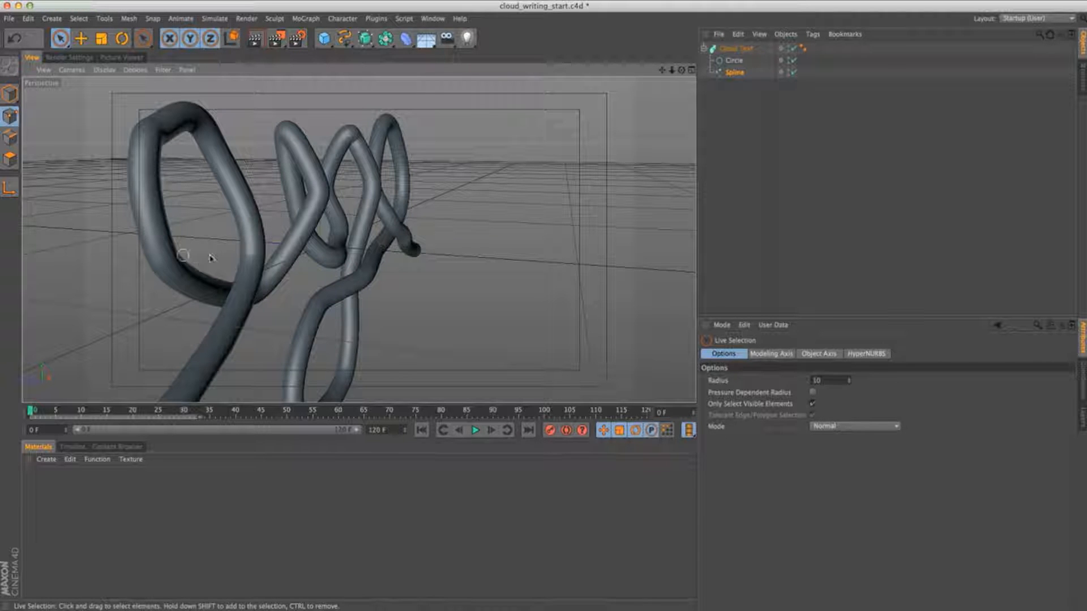
drag(683, 77, 379, 256)
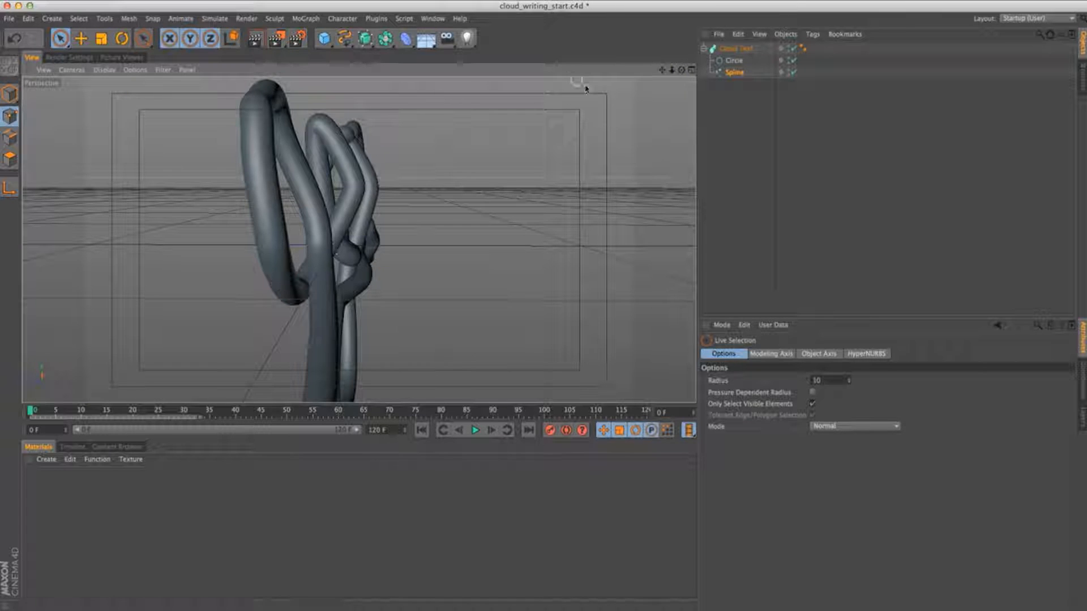
mouse_move(681, 70)
mouse_down()
mouse_move(358, 240)
mouse_move(672, 71)
mouse_move(662, 71)
mouse_up()
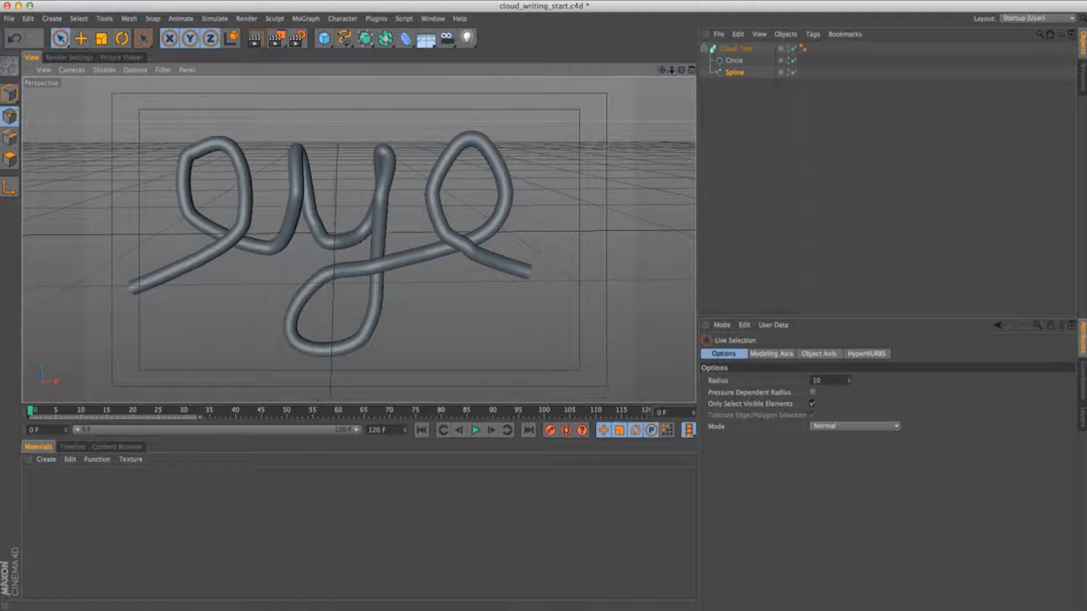
drag(362, 240, 361, 240)
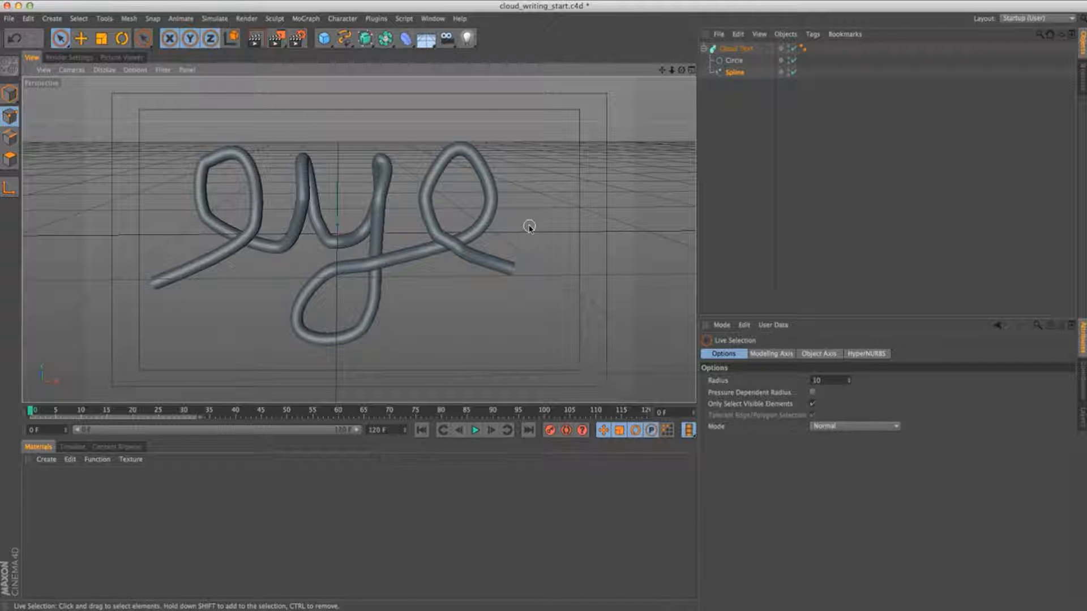
Check the embedded "Creating a Cloud Fly Through with Cinema4D" video in the browser and return to the Cinema 4D scene
drag(0, 22, 579, 24)
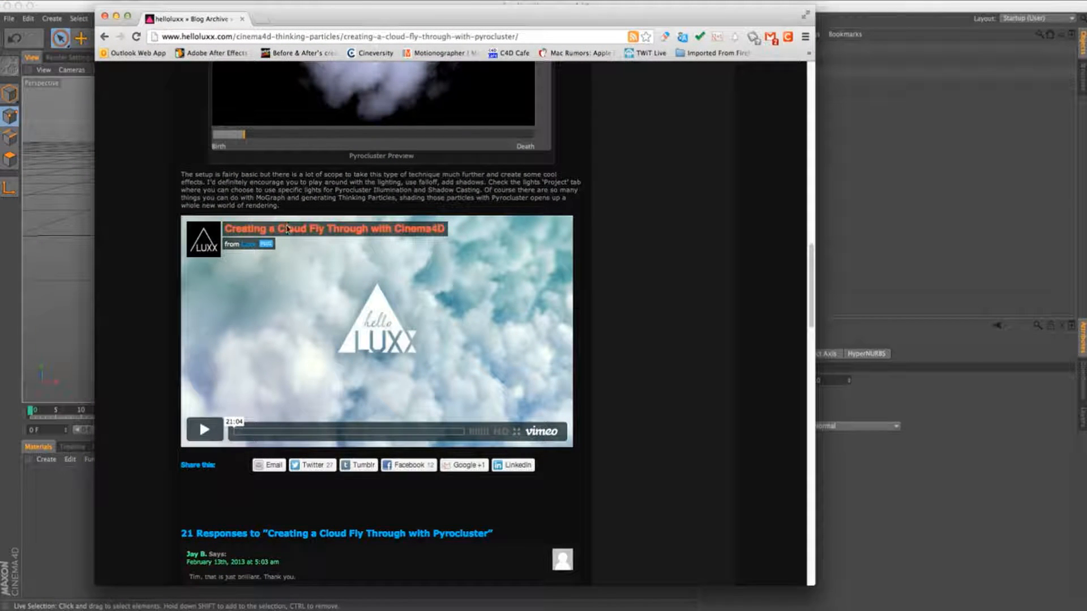
drag(405, 11, 0, 21)
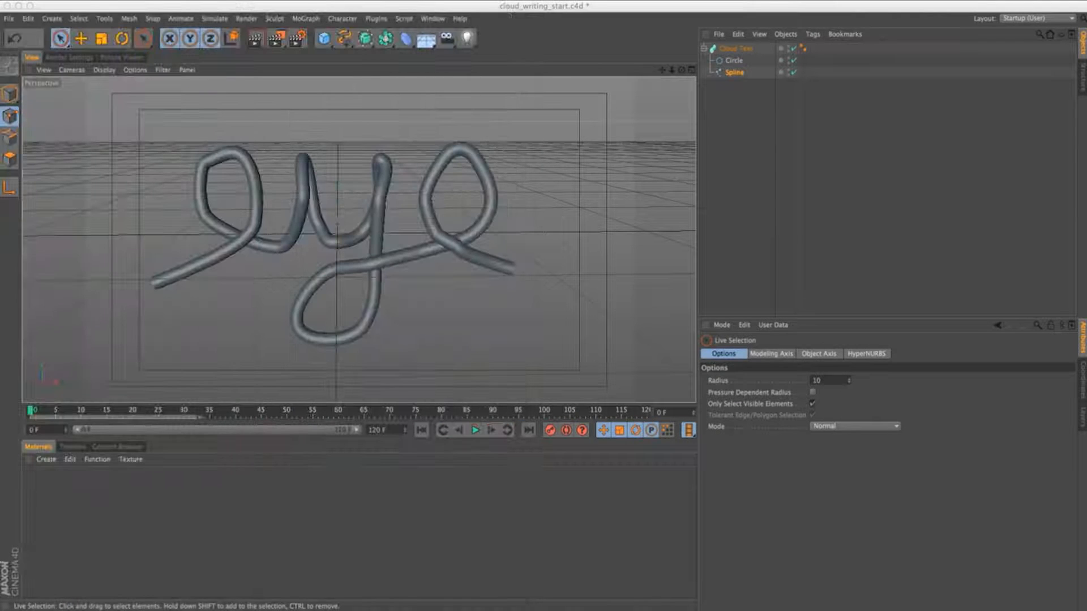
Create a PyroCluster shader material and select it to show its settings
click(69, 485)
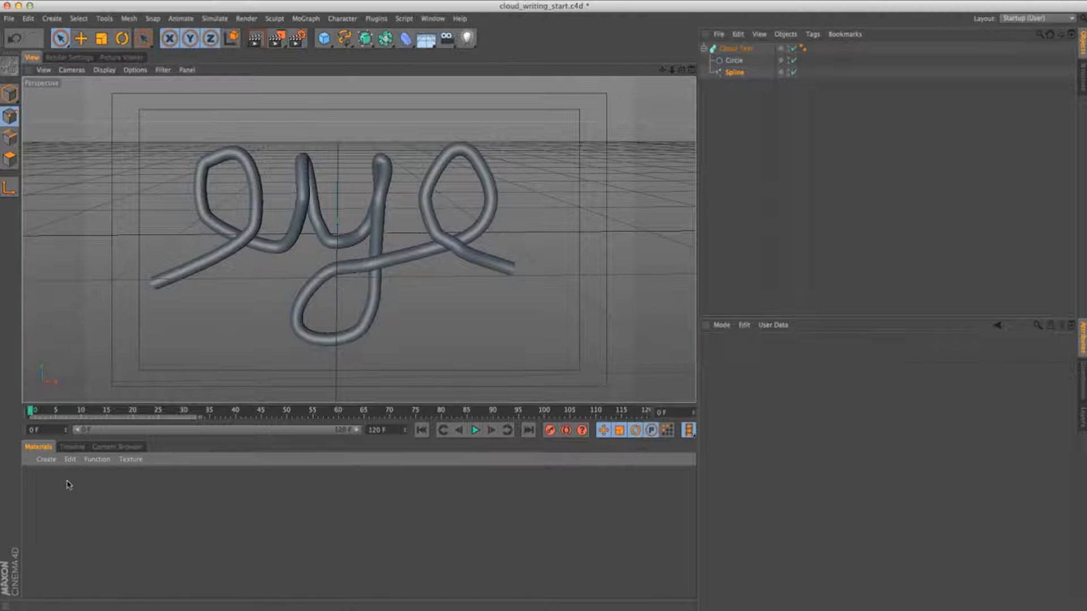
click(48, 460)
mouse_move(64, 493)
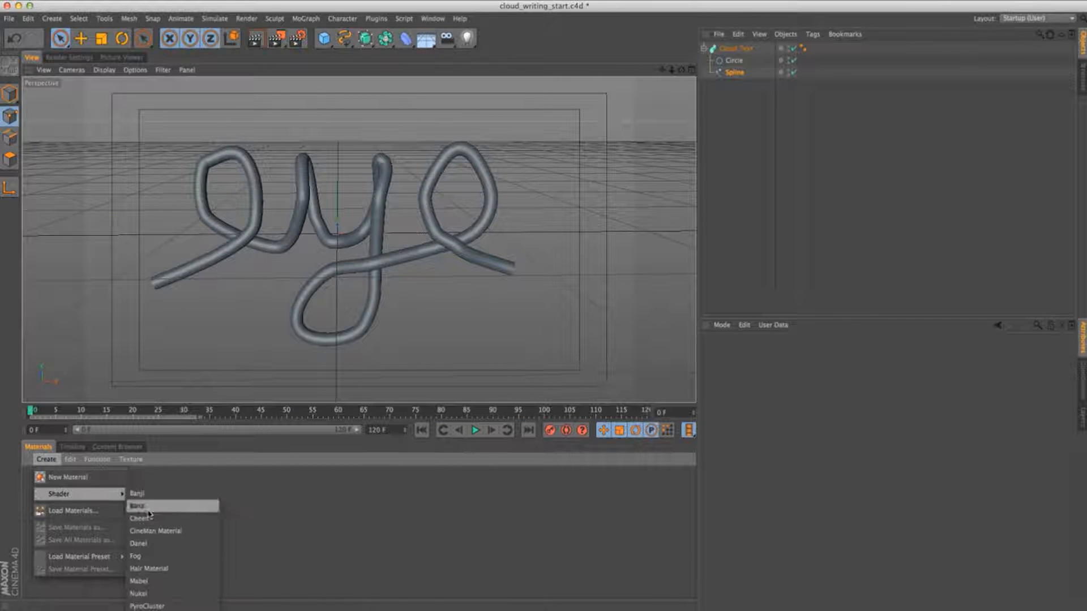
click(163, 607)
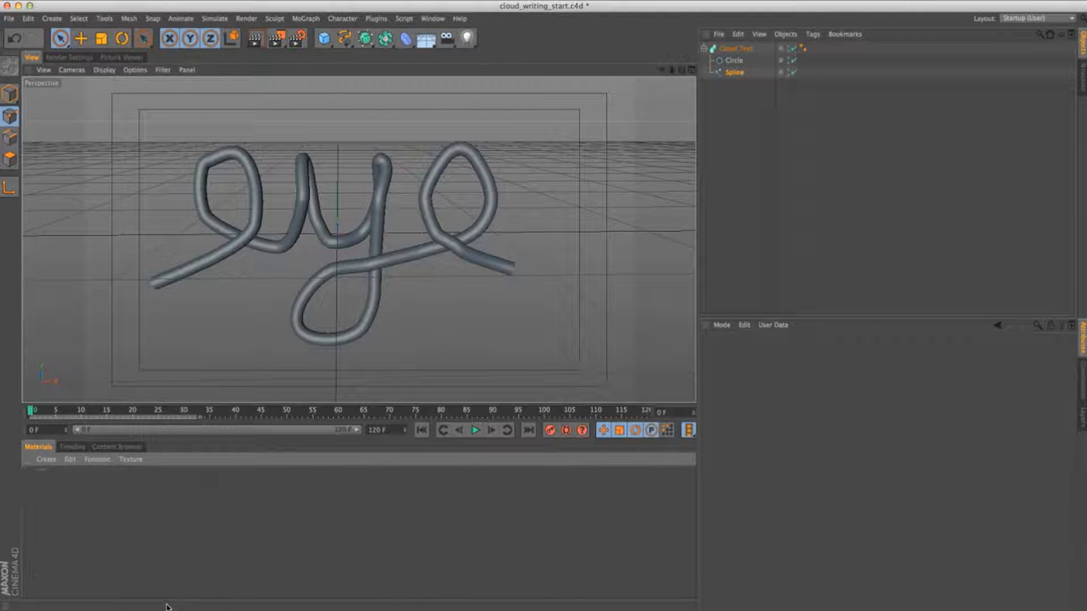
click(47, 459)
click(26, 499)
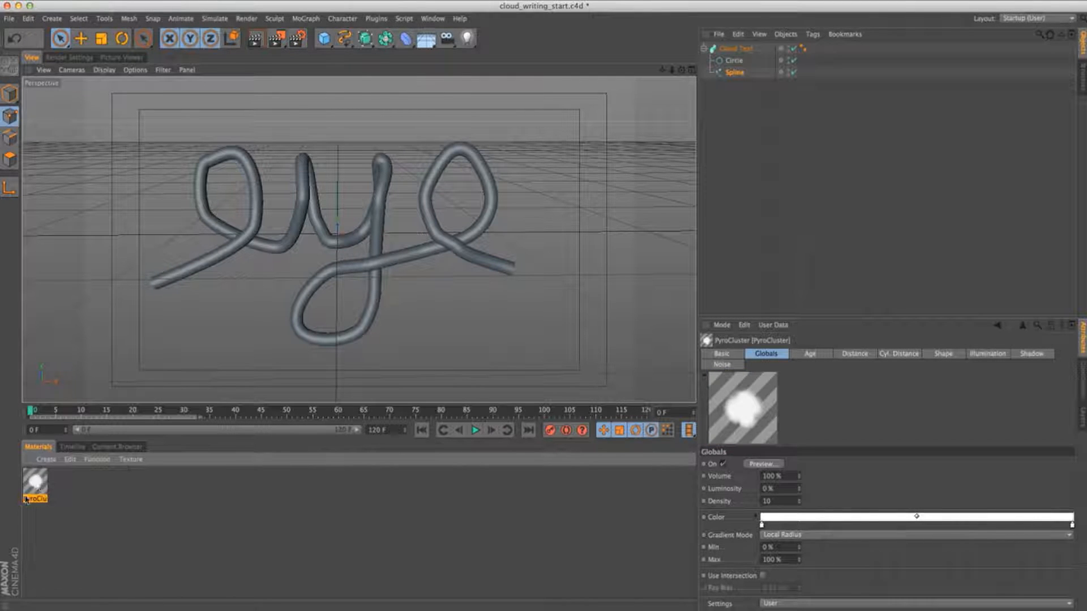
Create a PyroCluster - VolumeTracer shader material alongside the PyroCluster material
click(45, 460)
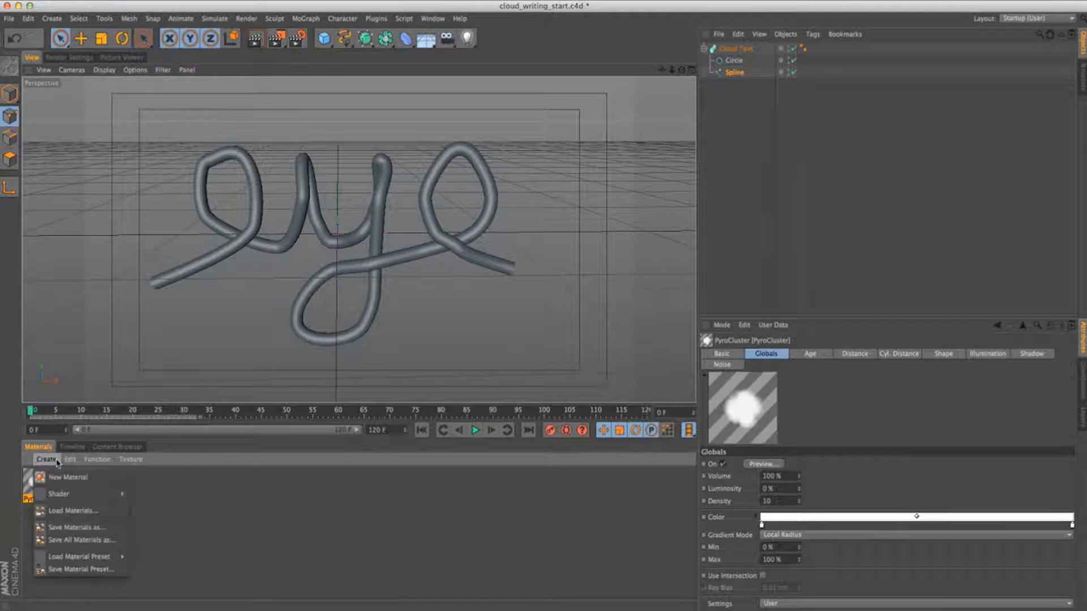
mouse_move(62, 499)
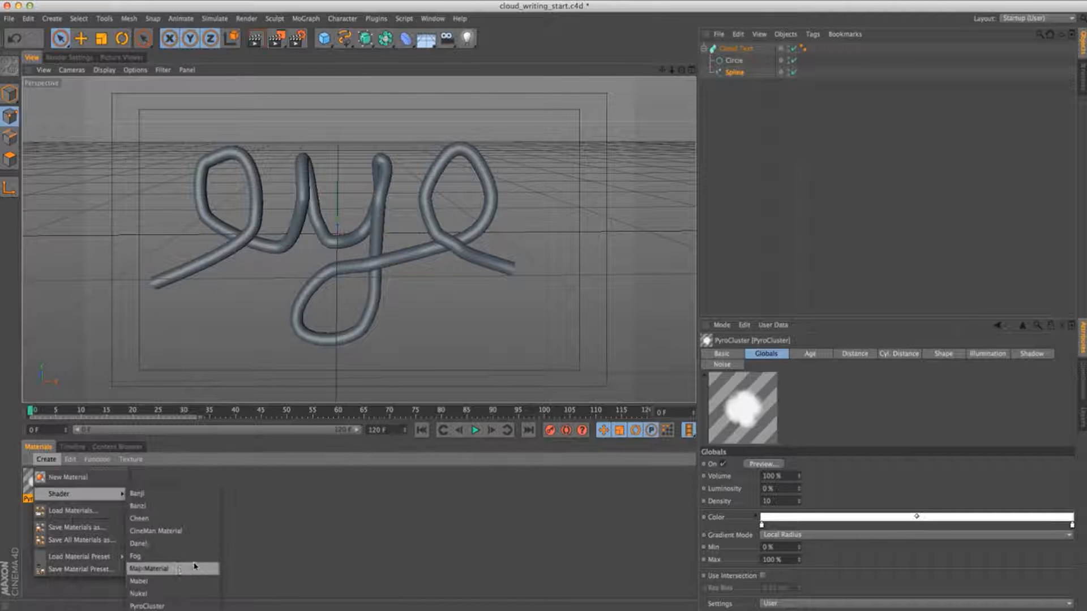
click(132, 586)
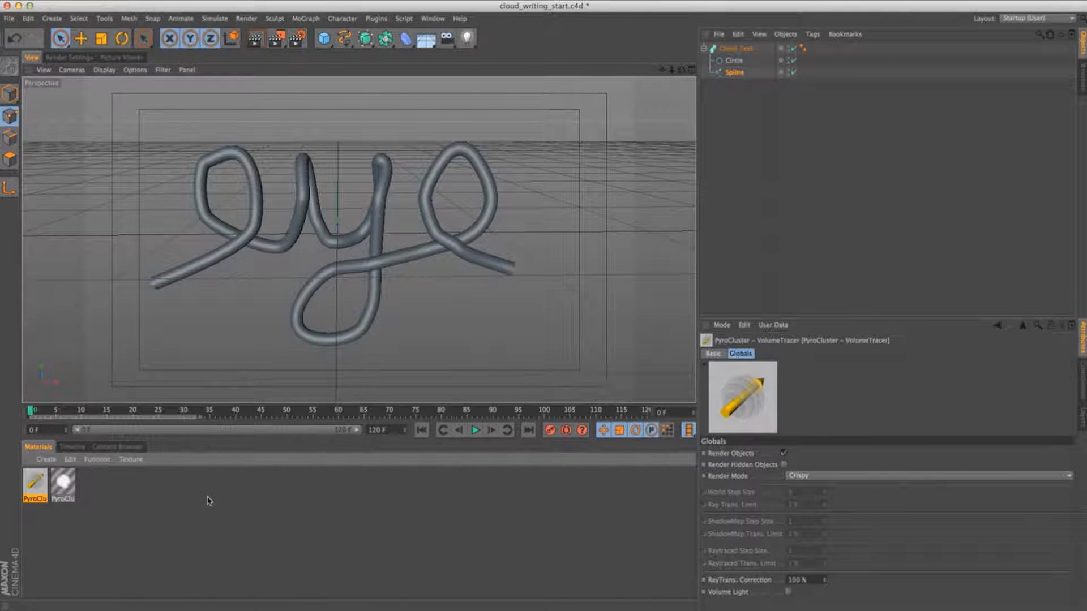
Add an Environment object to the scene and apply the PyroCluster - VolumeTracer material to it
drag(425, 38, 475, 92)
drag(35, 491, 742, 52)
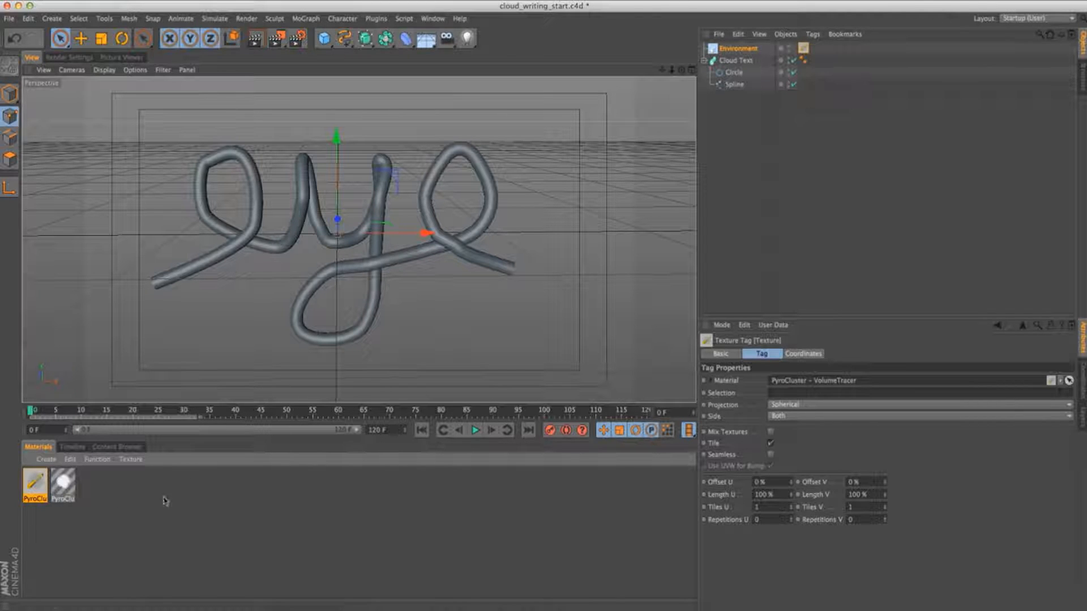
Add a Thinking Particles Particle Geometry object to the scene and apply the PyroCluster material to it
click(214, 18)
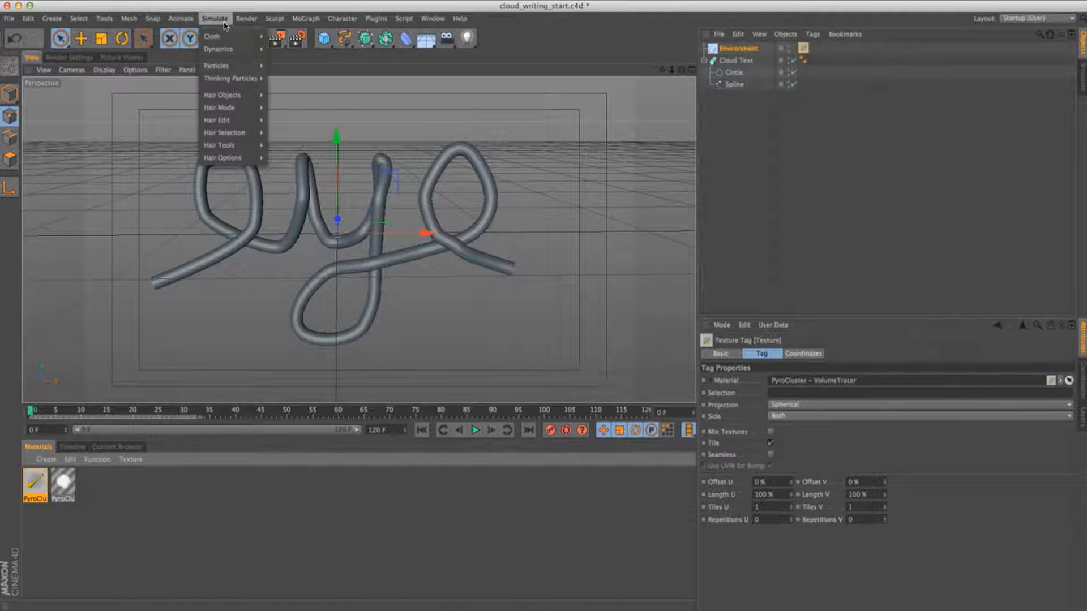
mouse_move(229, 57)
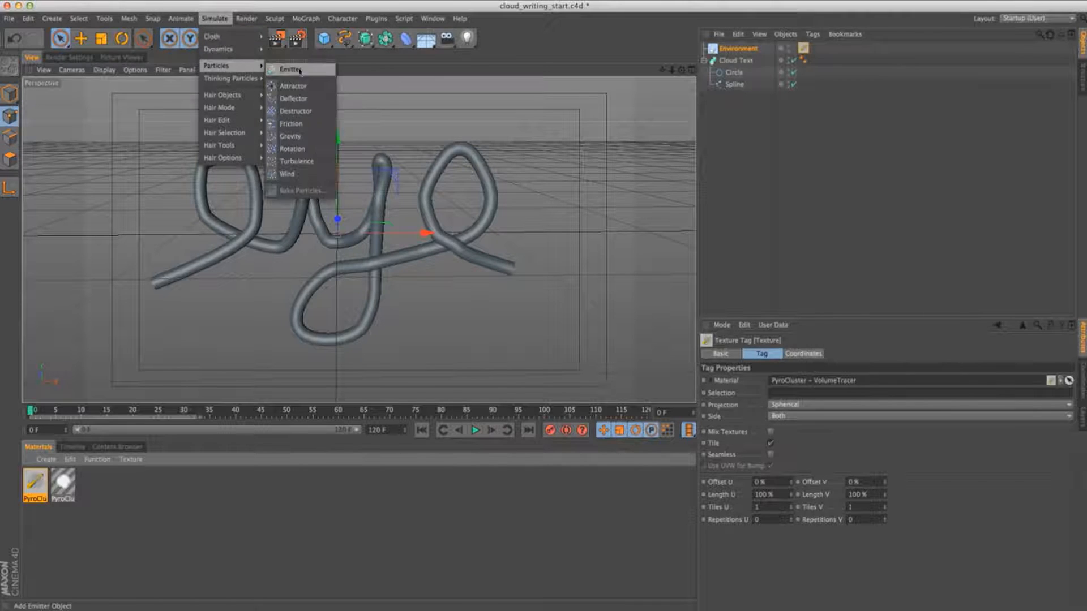
mouse_move(246, 79)
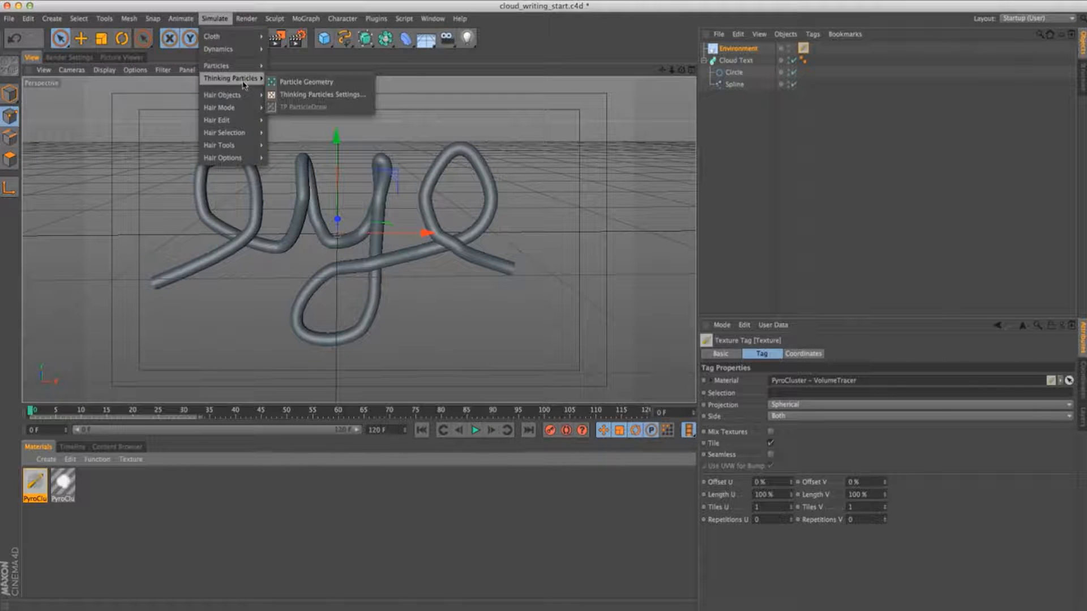
click(296, 83)
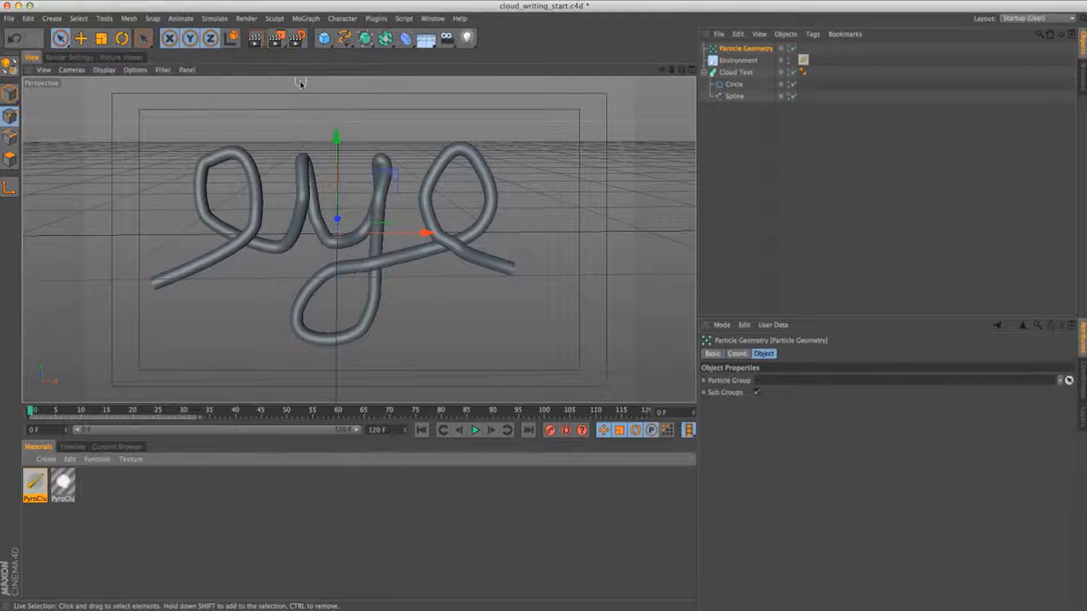
click(214, 18)
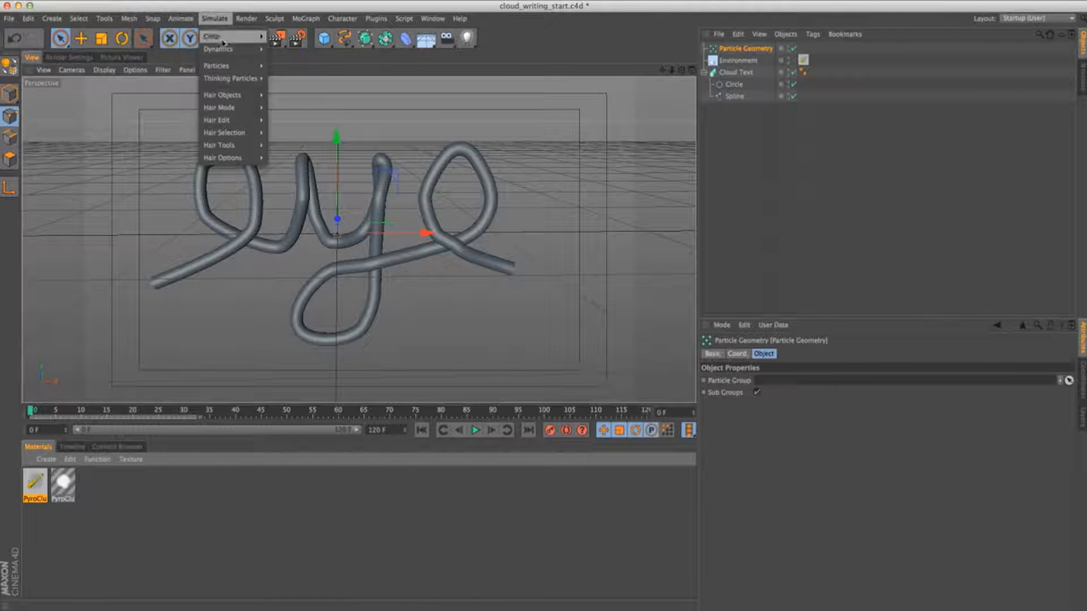
mouse_move(234, 80)
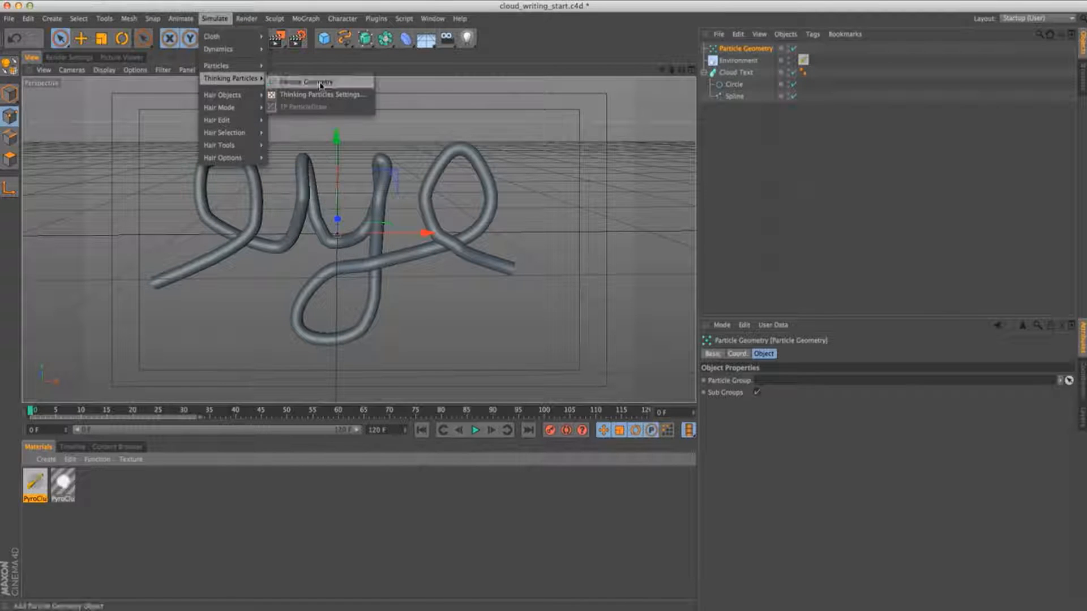
click(367, 83)
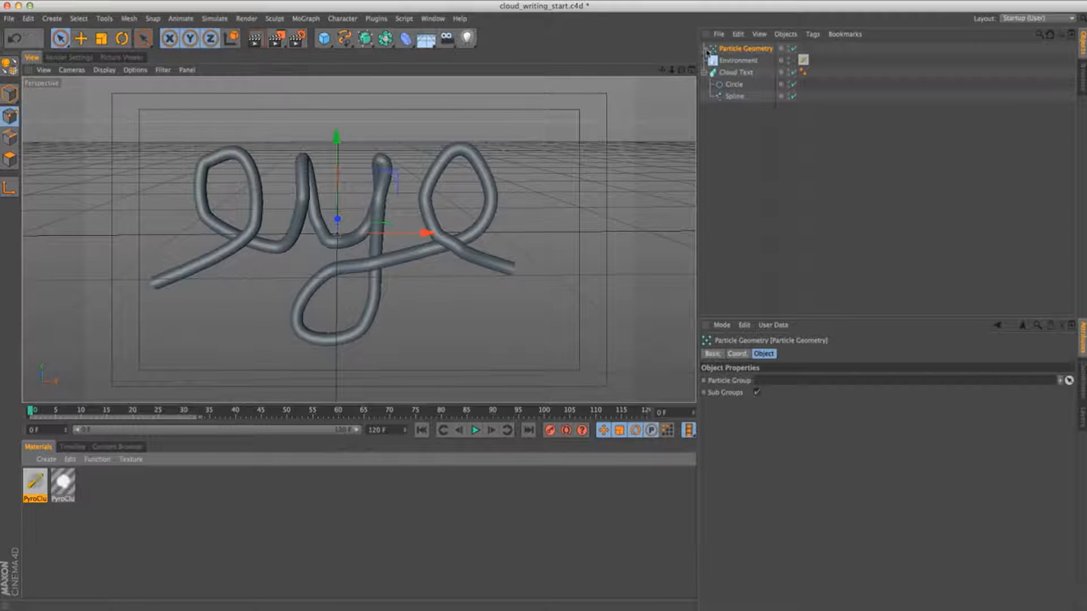
drag(69, 489, 746, 51)
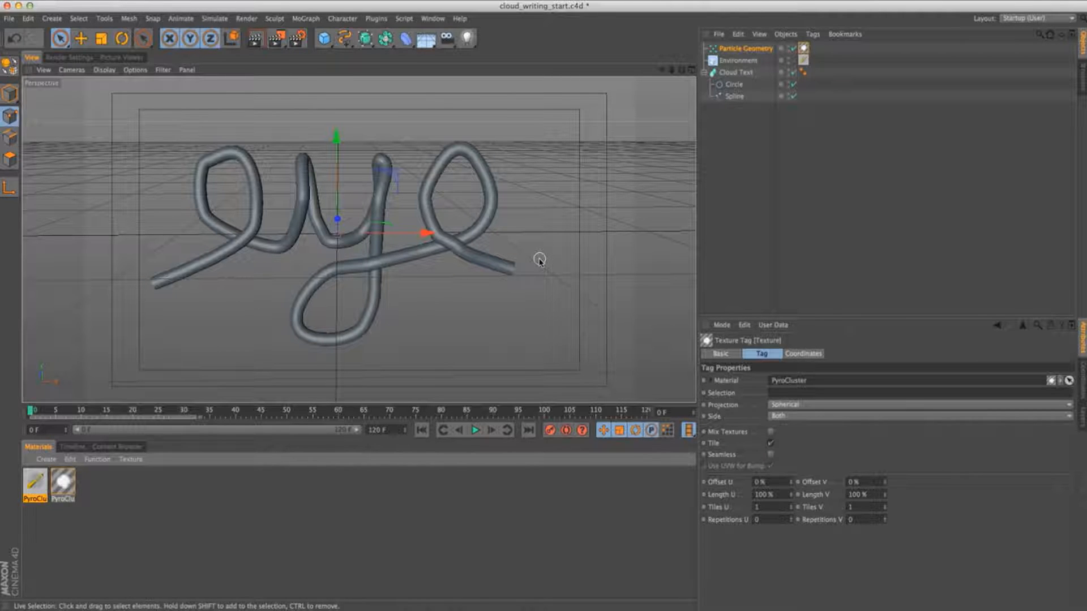
Add a MoGraph Matrix object and set it to generate Thinking Particles
click(306, 20)
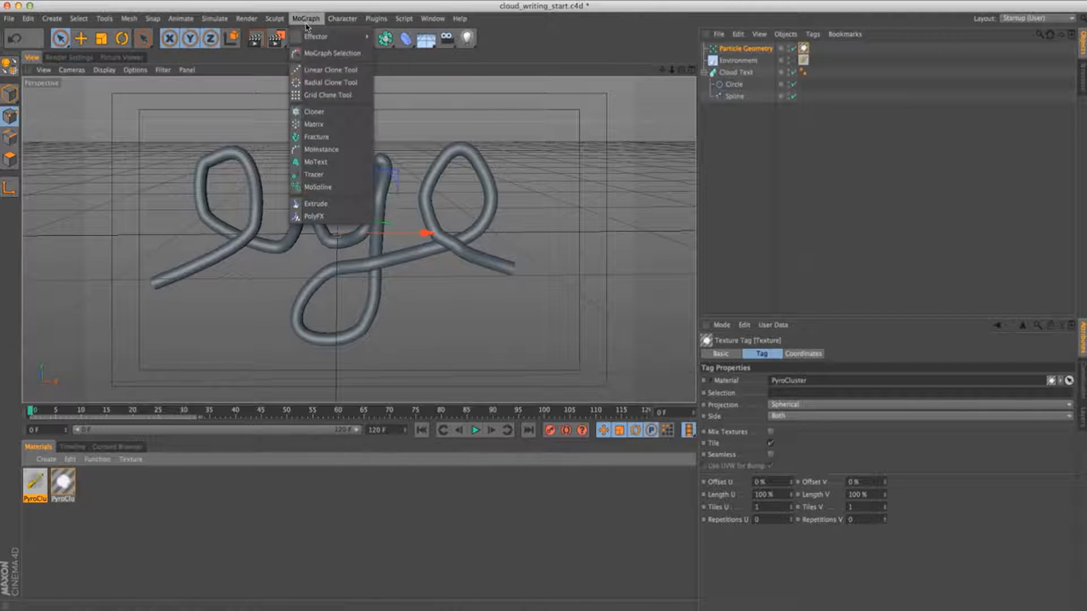
click(313, 124)
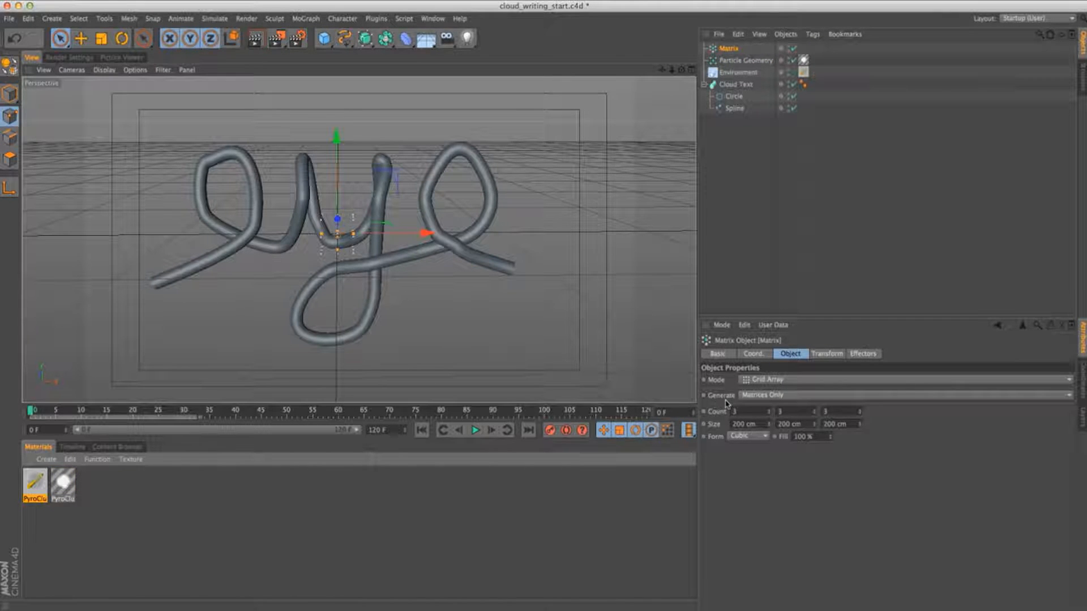
click(768, 395)
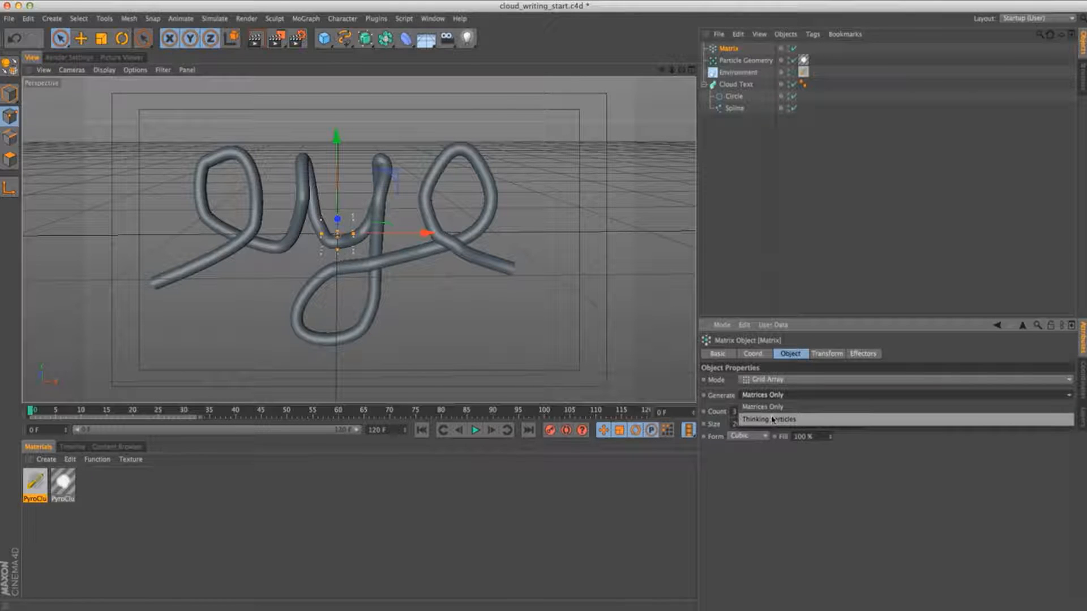
click(919, 456)
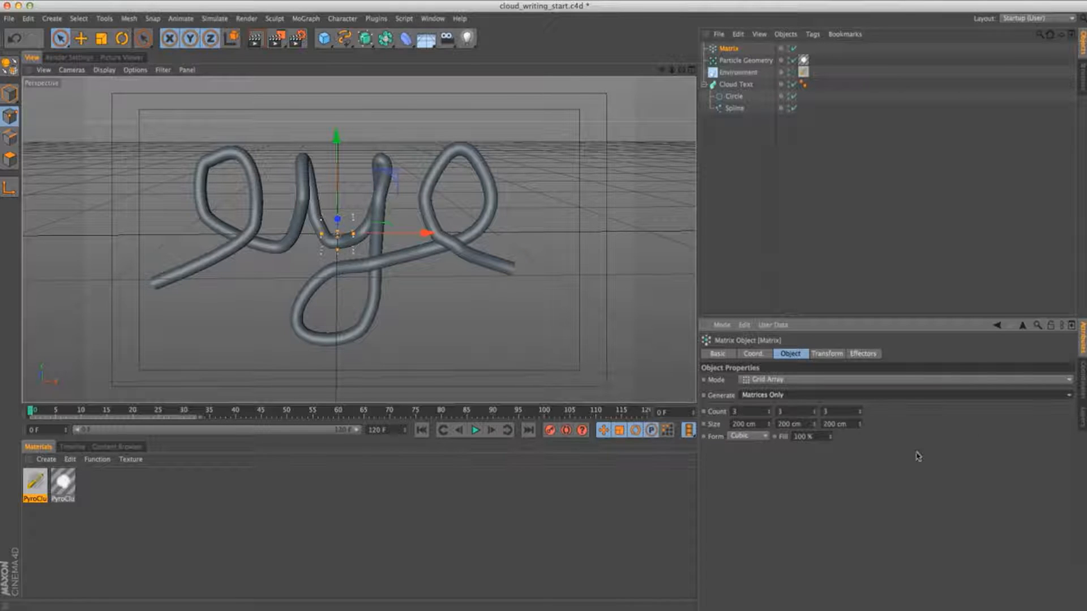
click(760, 396)
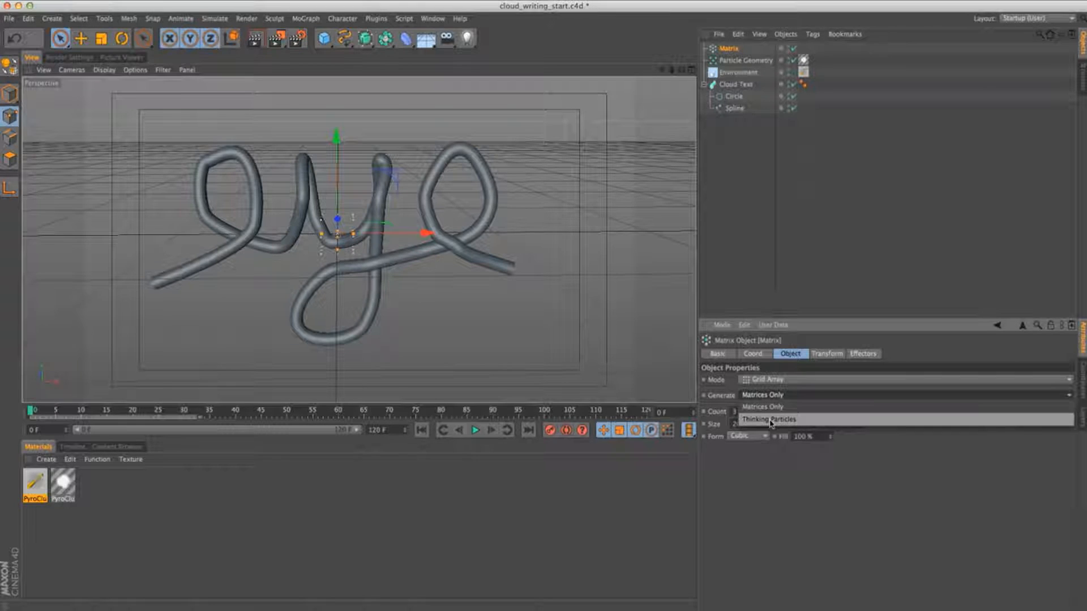
click(774, 420)
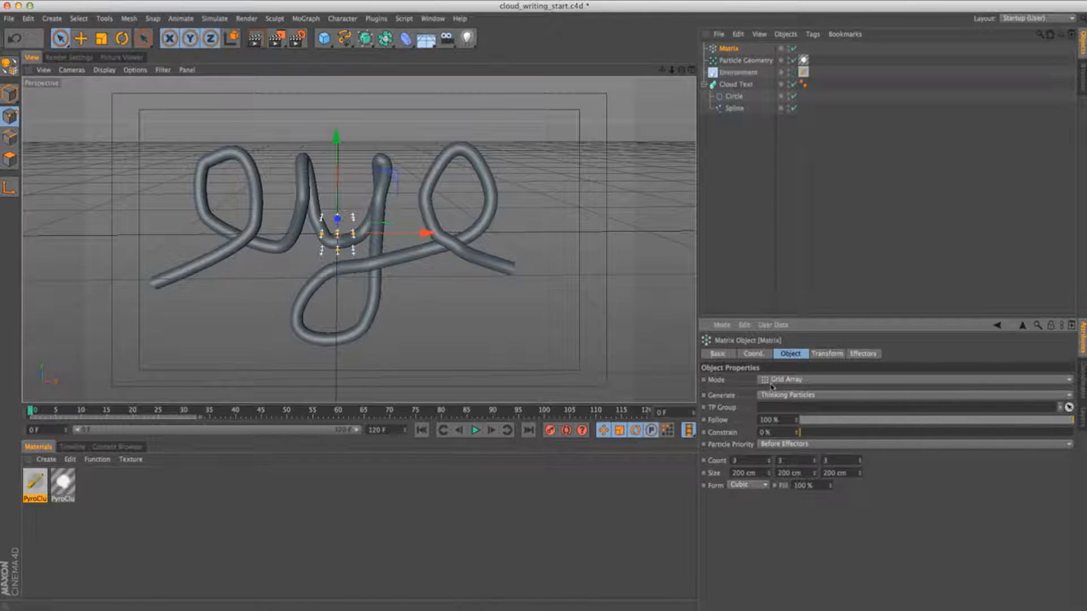
Set the Matrix to Object mode with Cloud Text as its object and Surface as the distribution
click(791, 381)
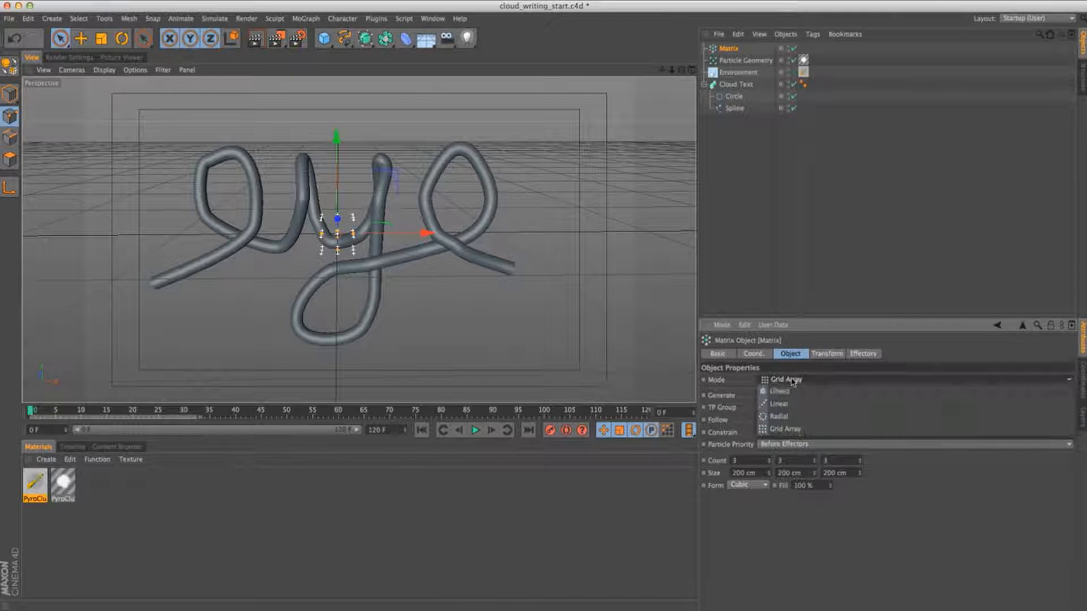
click(798, 396)
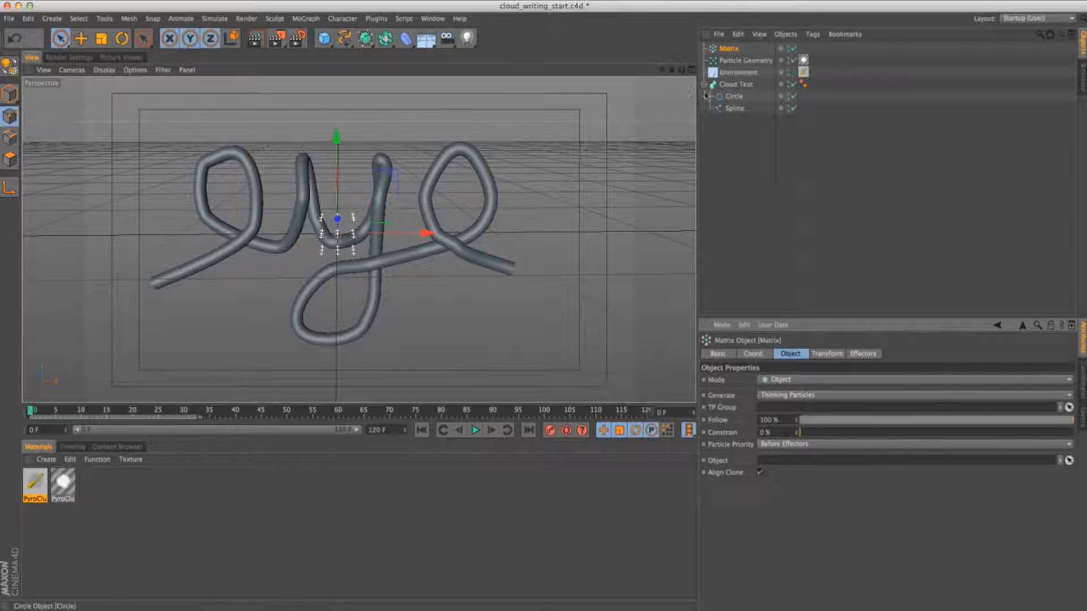
drag(727, 91, 786, 464)
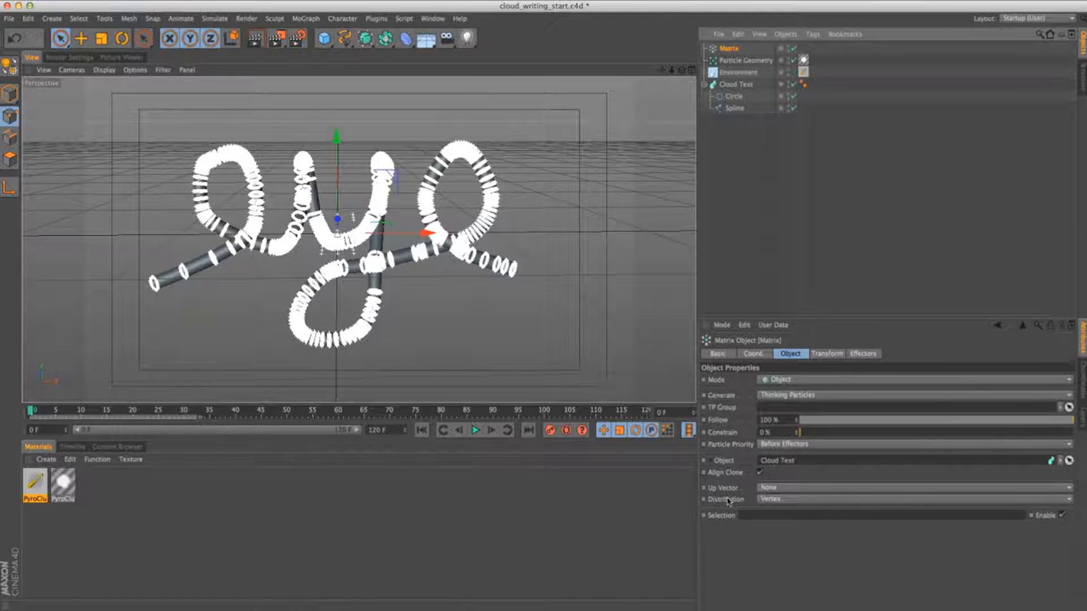
click(759, 501)
click(796, 548)
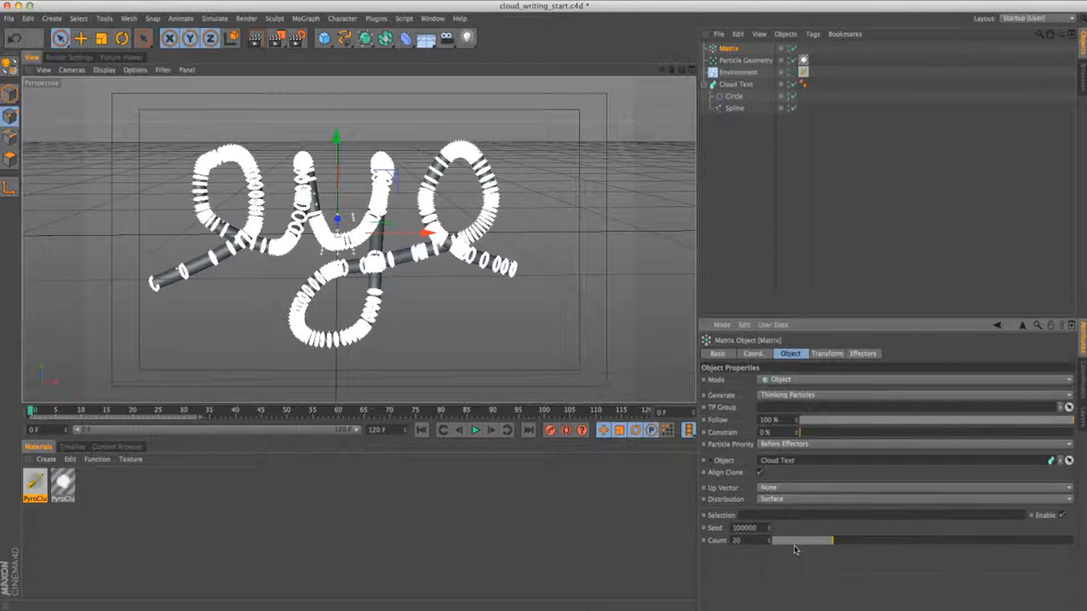
Scrub the animation from its start to refresh the Matrix particles, stopping at frame 9
drag(49, 411, 90, 413)
click(421, 430)
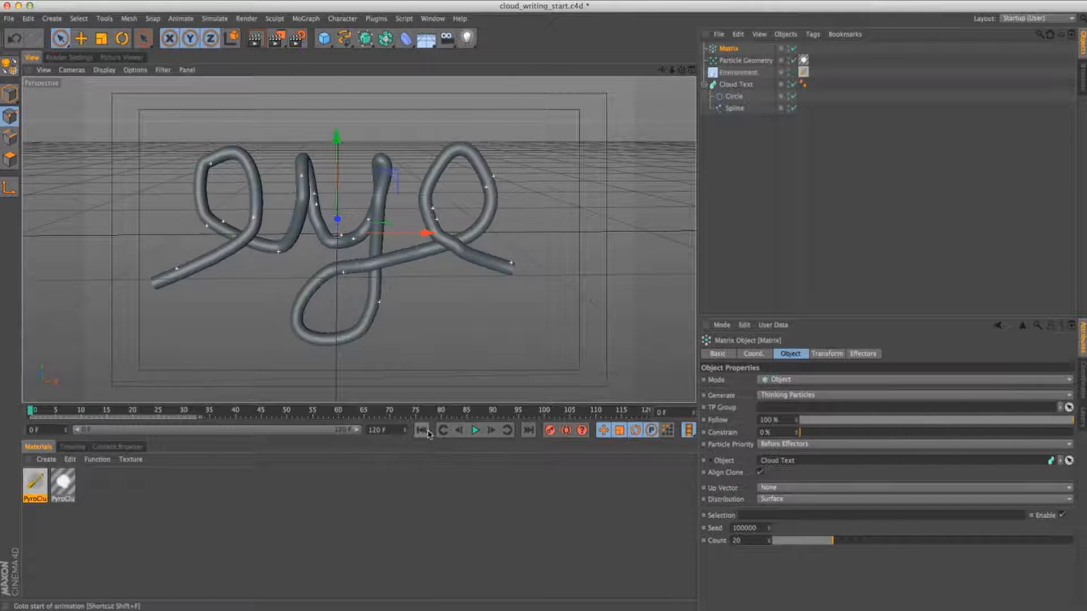
click(421, 430)
drag(59, 411, 77, 412)
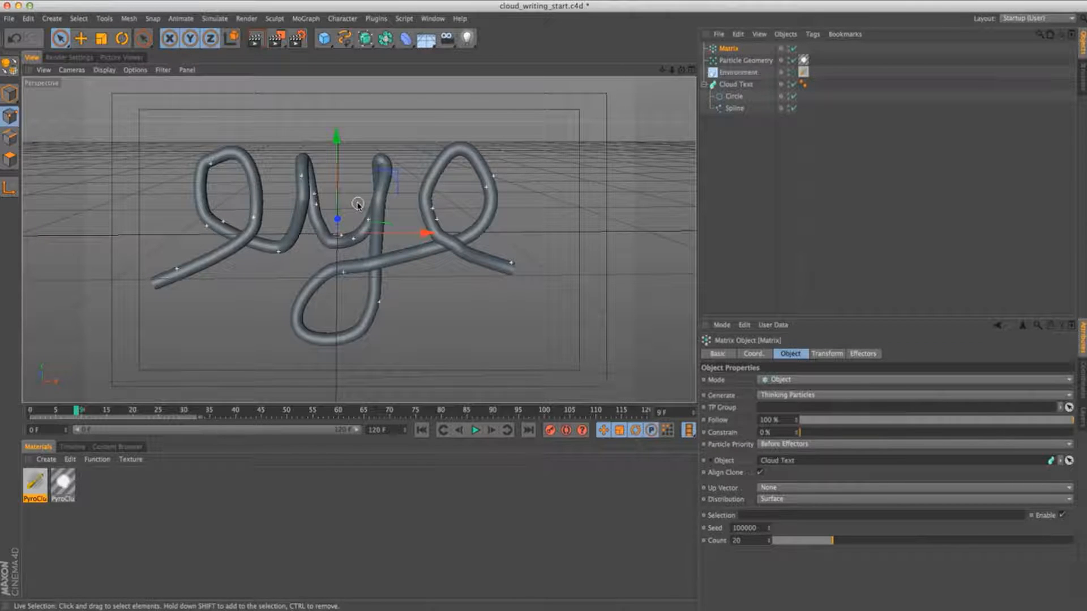
click(422, 430)
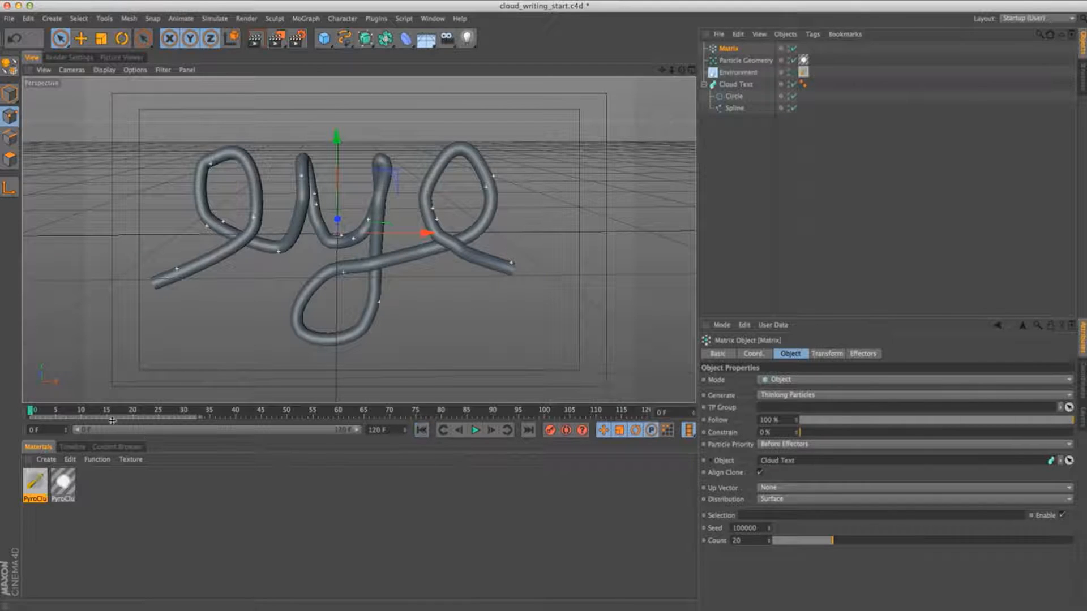
click(75, 414)
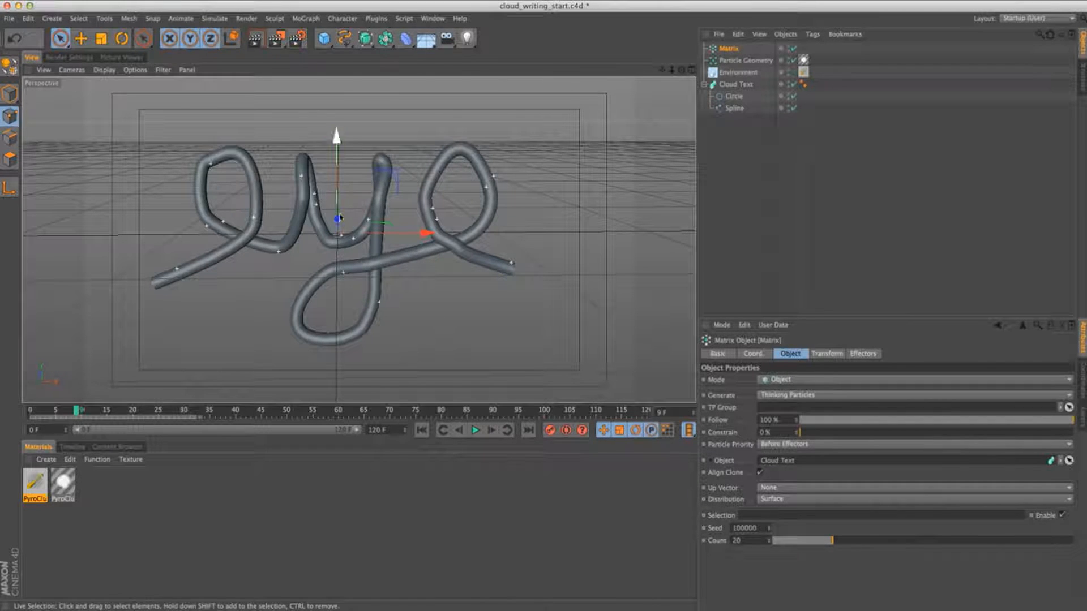
Set the Matrix particle count to 700 and render a preview of the perspective view
click(736, 541)
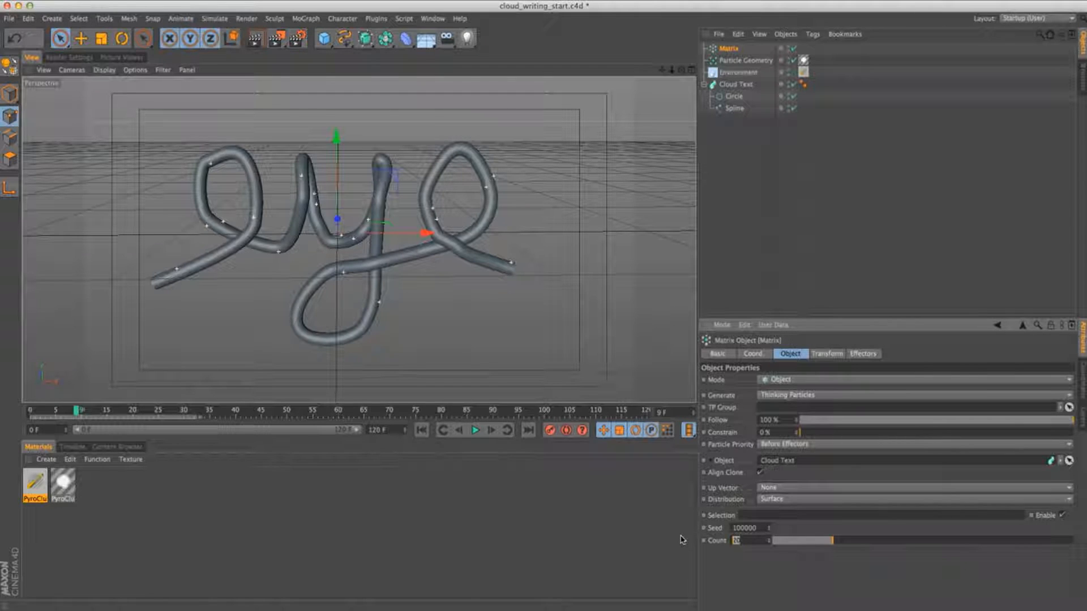
text(700)
key(Return)
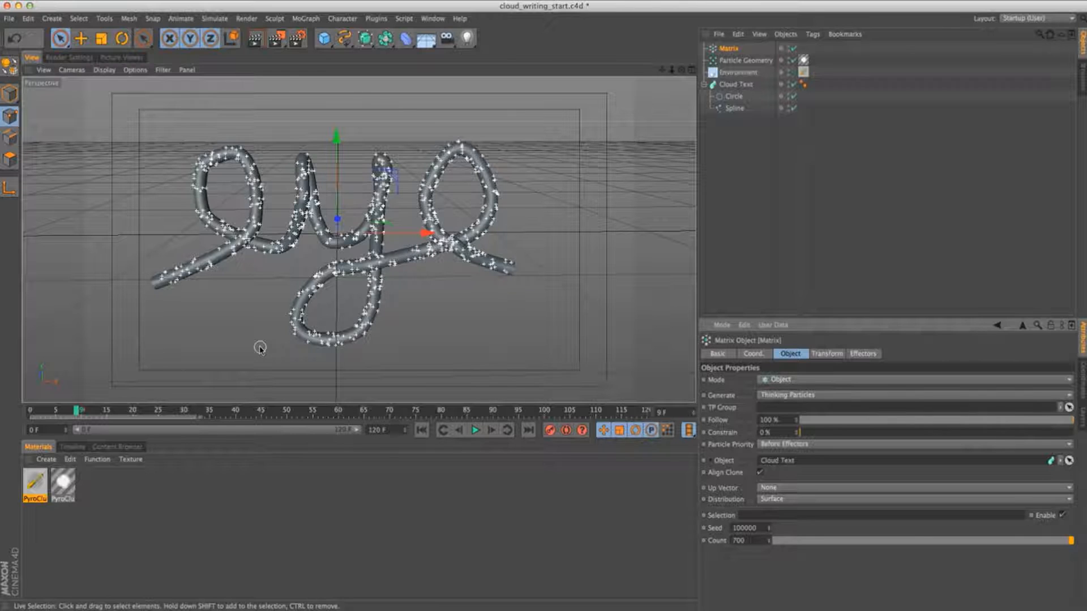
click(256, 40)
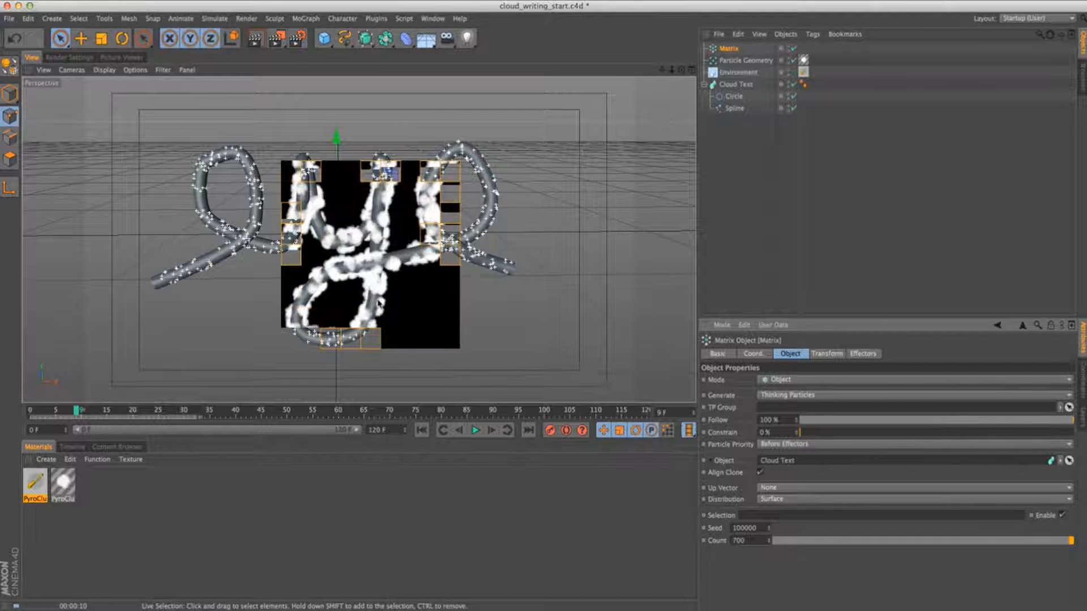
Hide the Cloud Text sweep in both the viewport and the render, and render the view again
click(736, 83)
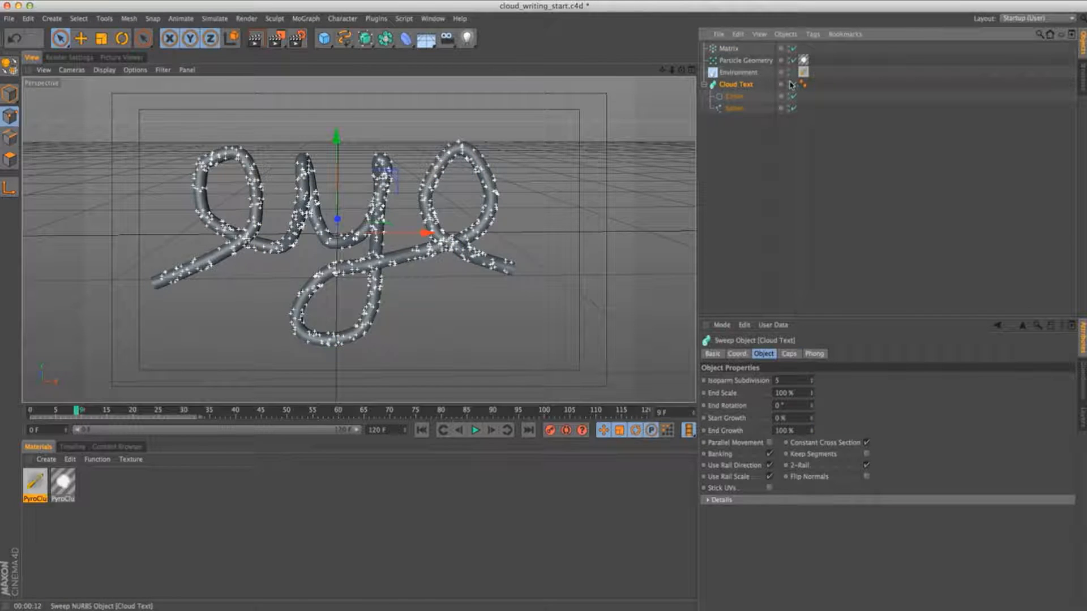
click(788, 82)
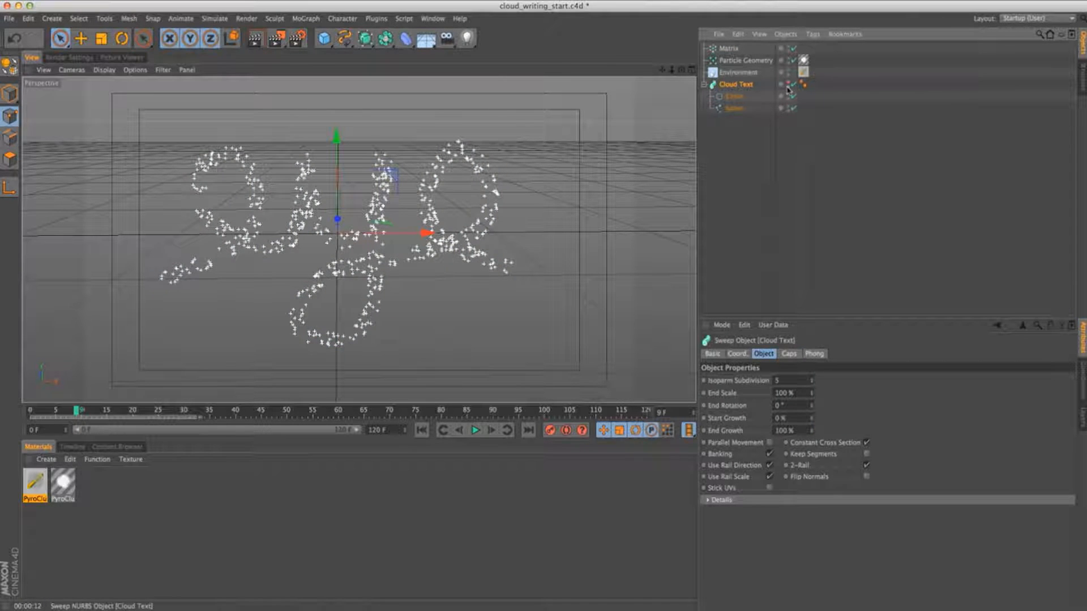
click(789, 83)
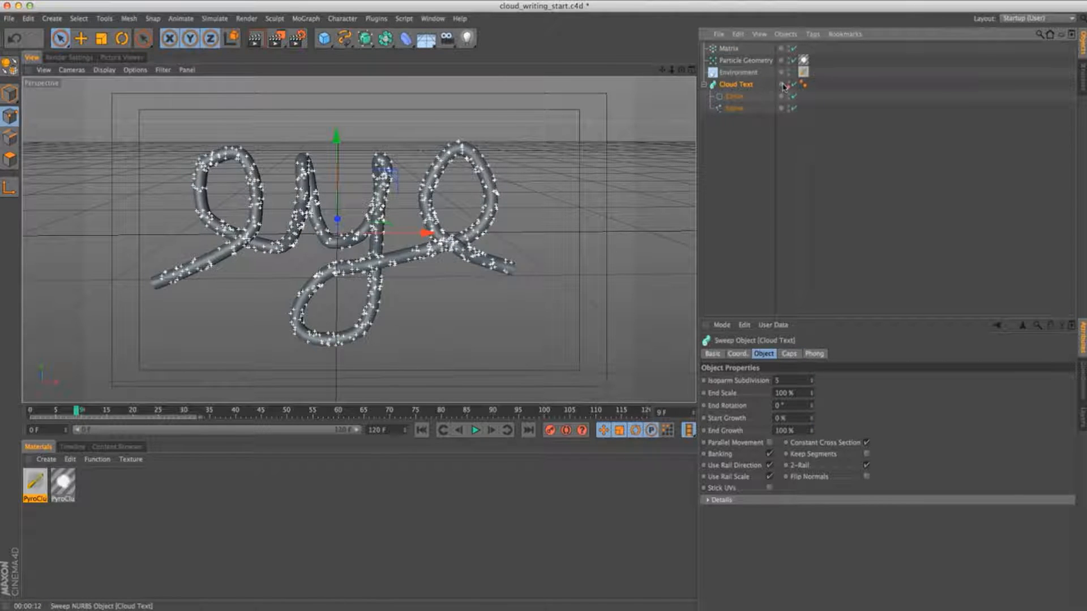
click(789, 84)
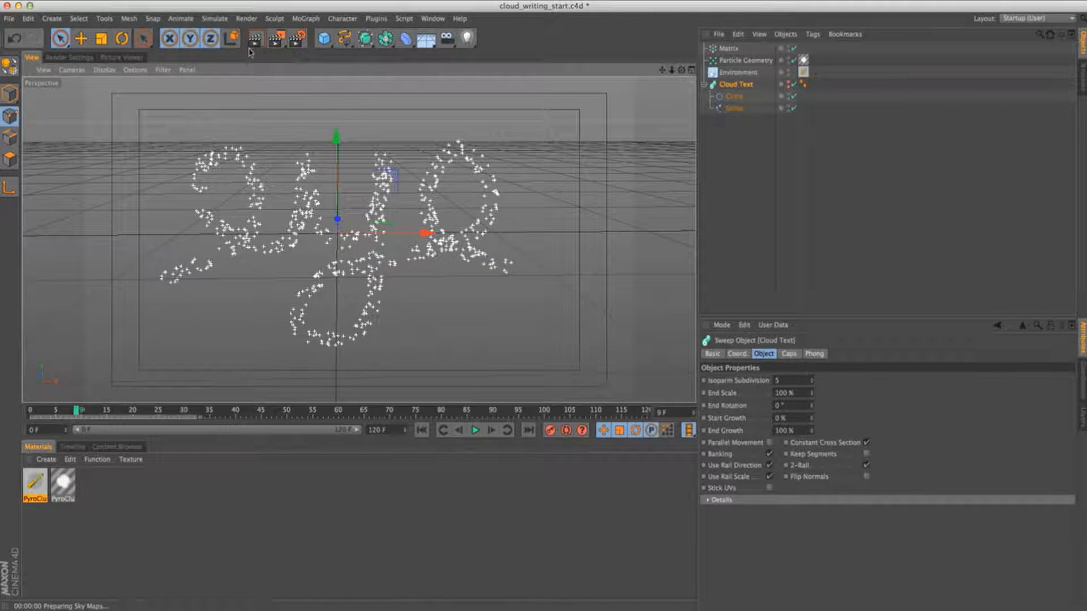
key(ctrl+r)
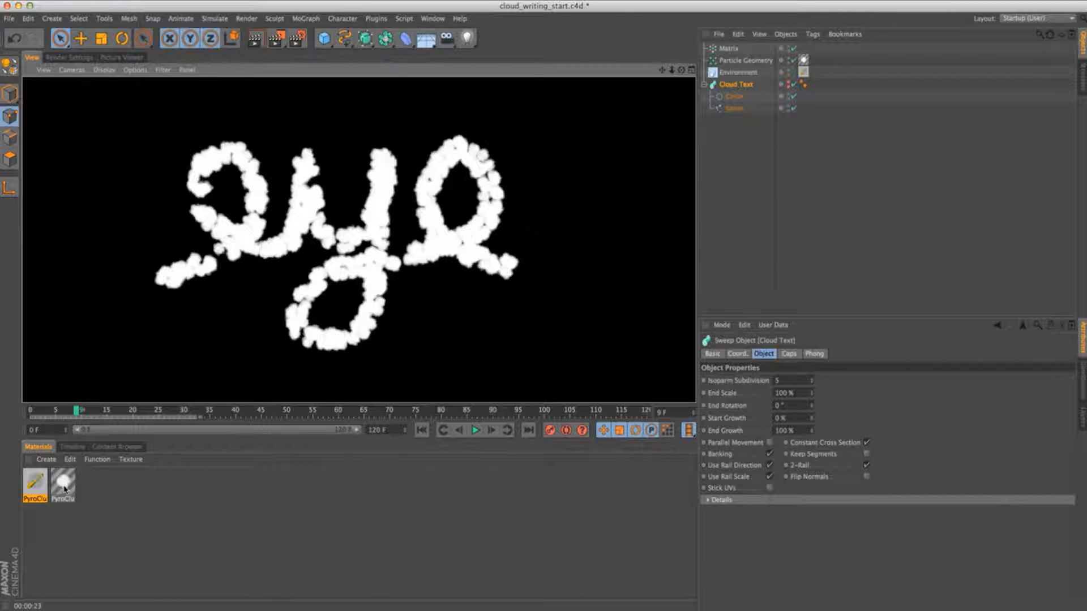
Open the PyroCluster - VolumeTracer material for editing and set its render mode to User
double_click(44, 491)
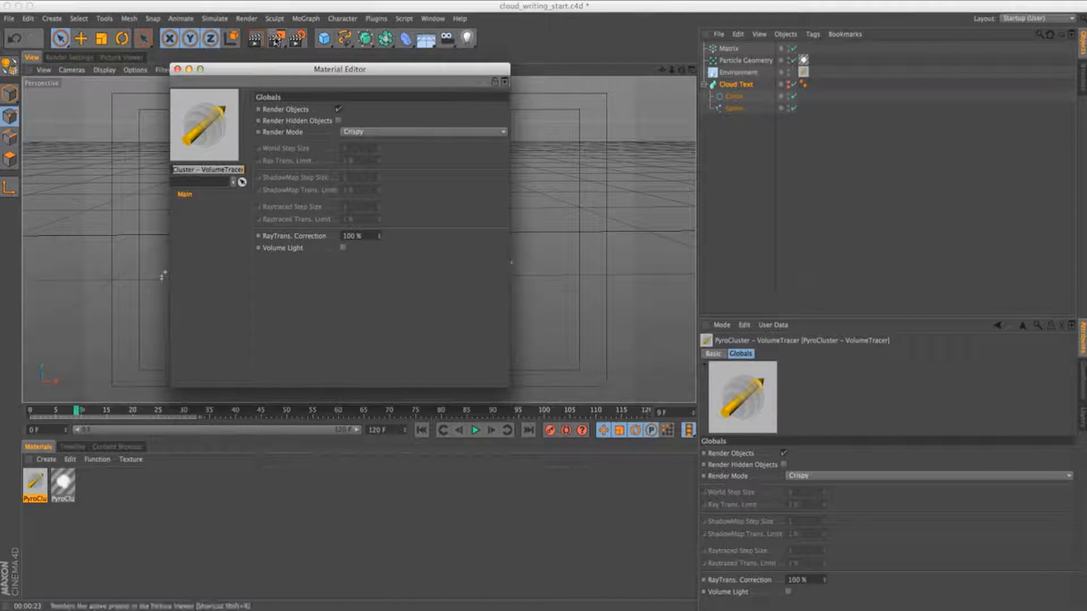
drag(276, 70, 401, 166)
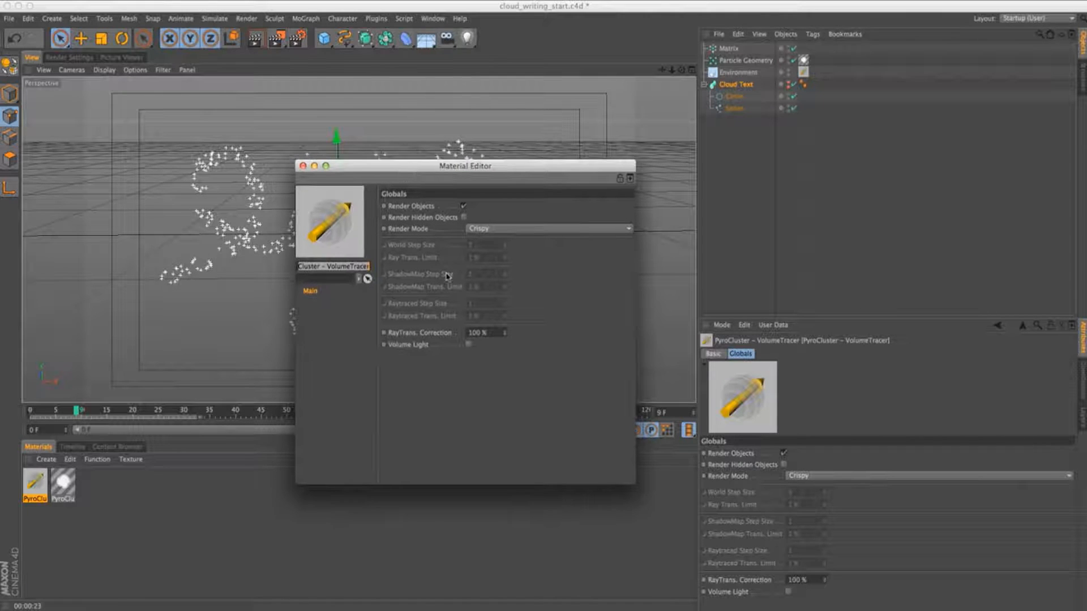
click(490, 229)
click(487, 273)
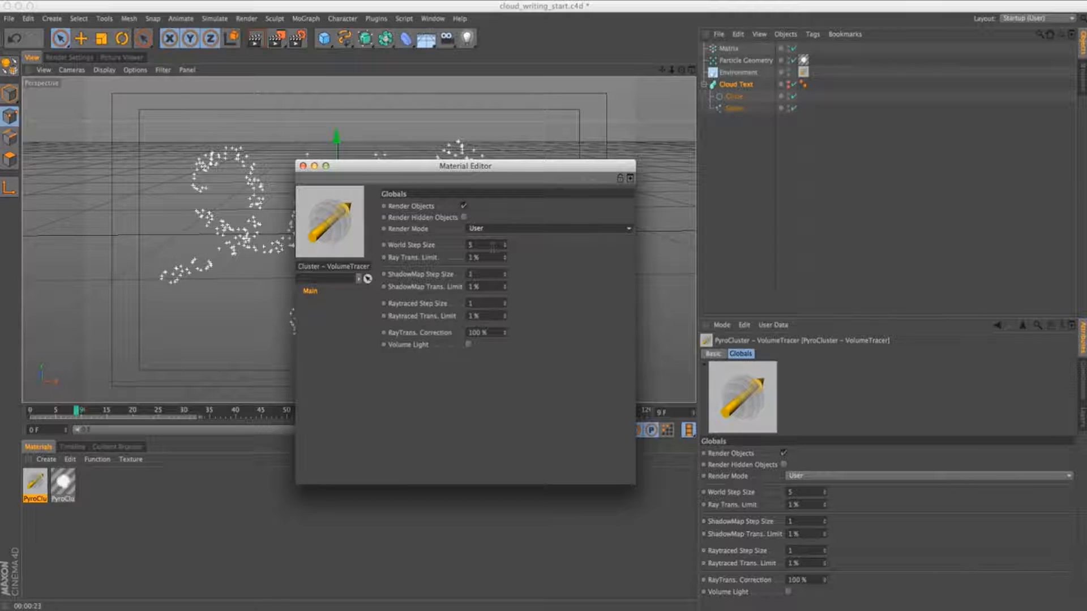
Set the VolumeTracer's World Step Size to 15, ShadowMap Step Size to 5, Raytraced Step Size to 10, and all three transparency limits to 5%
drag(493, 247, 404, 242)
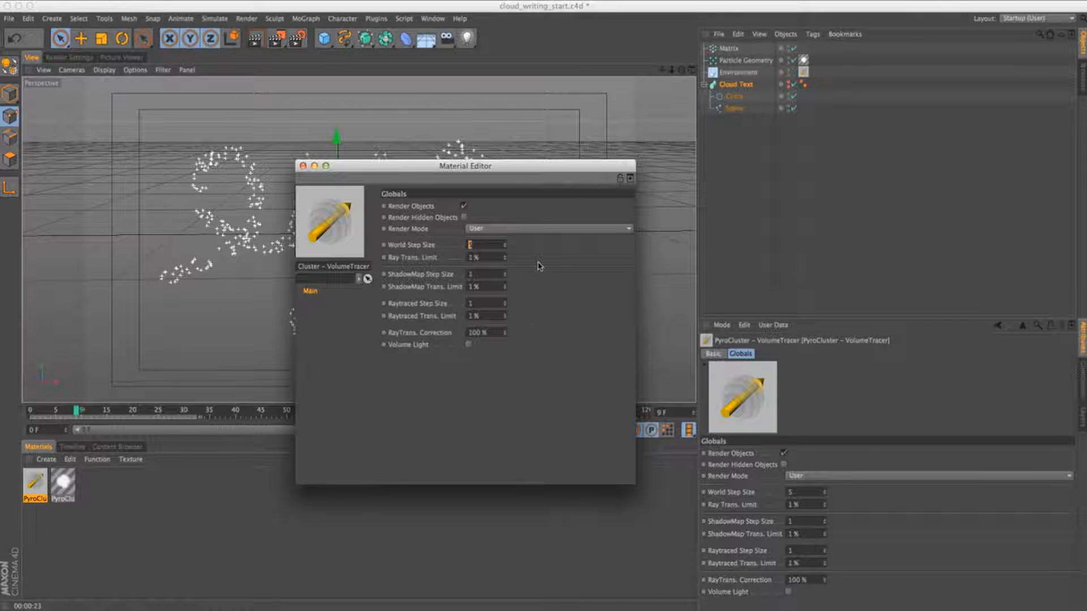
text(15)
key(Tab)
text(1)
key(Tab)
text(5)
key(Tab)
text(5)
key(Tab)
text(10)
key(Tab)
text(5)
key(Return)
drag(360, 170, 374, 182)
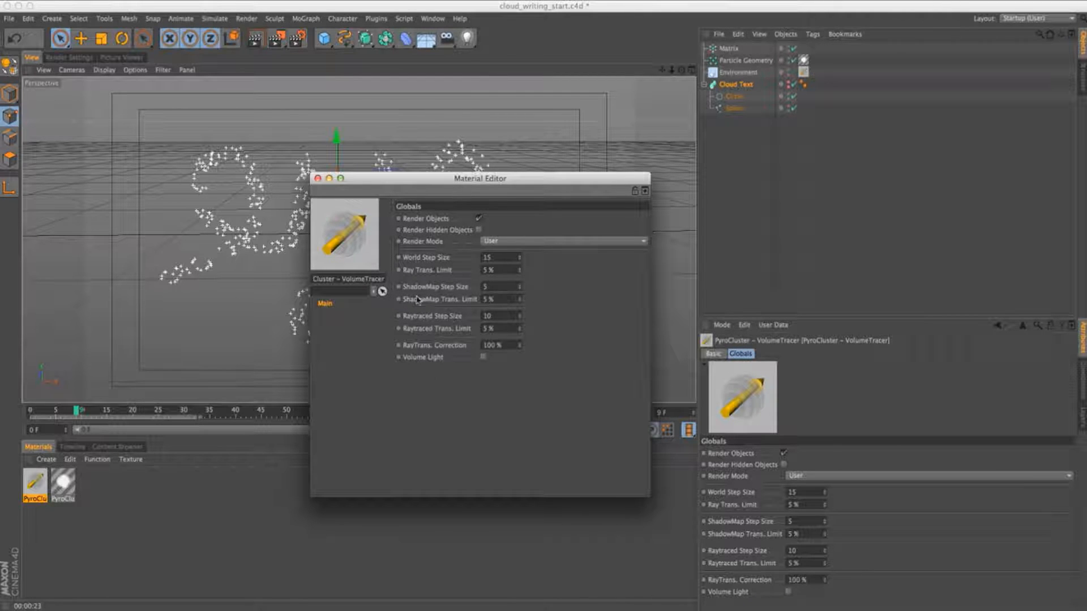
Close the VolumeTracer editor, open the PyroCluster material and set the start colour of its Globals gradient to light blue
click(317, 178)
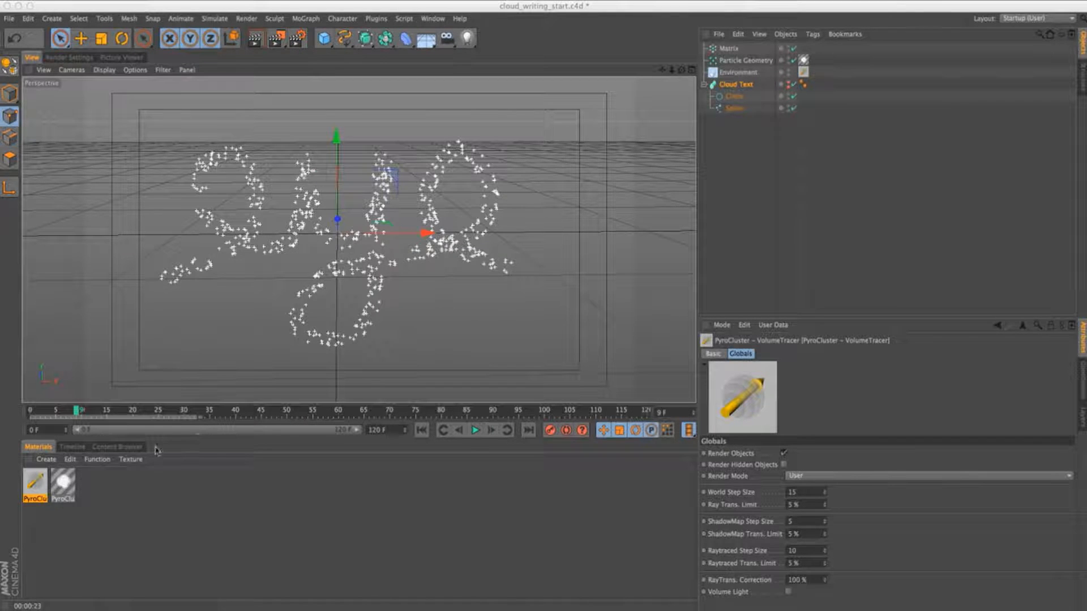
double_click(63, 484)
drag(245, 72, 332, 195)
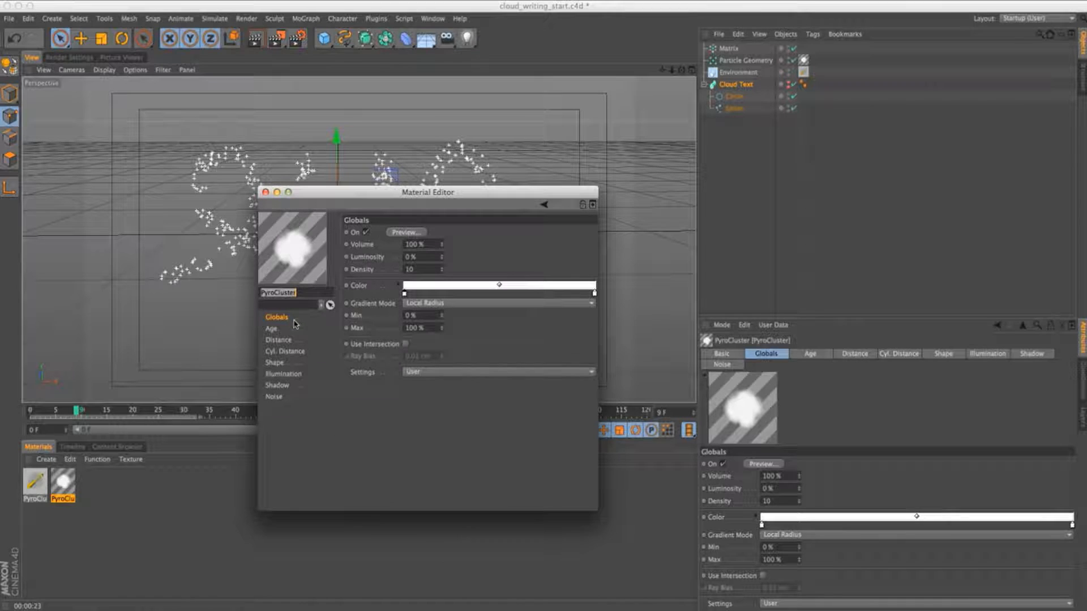
drag(402, 198, 458, 202)
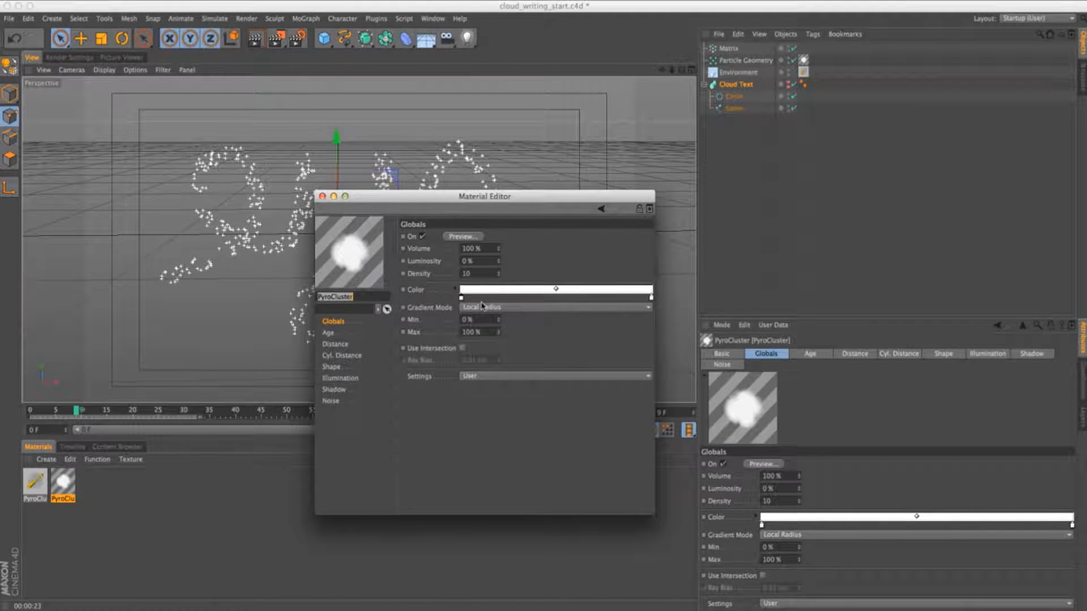
double_click(461, 298)
drag(402, 276, 412, 276)
click(491, 263)
click(479, 350)
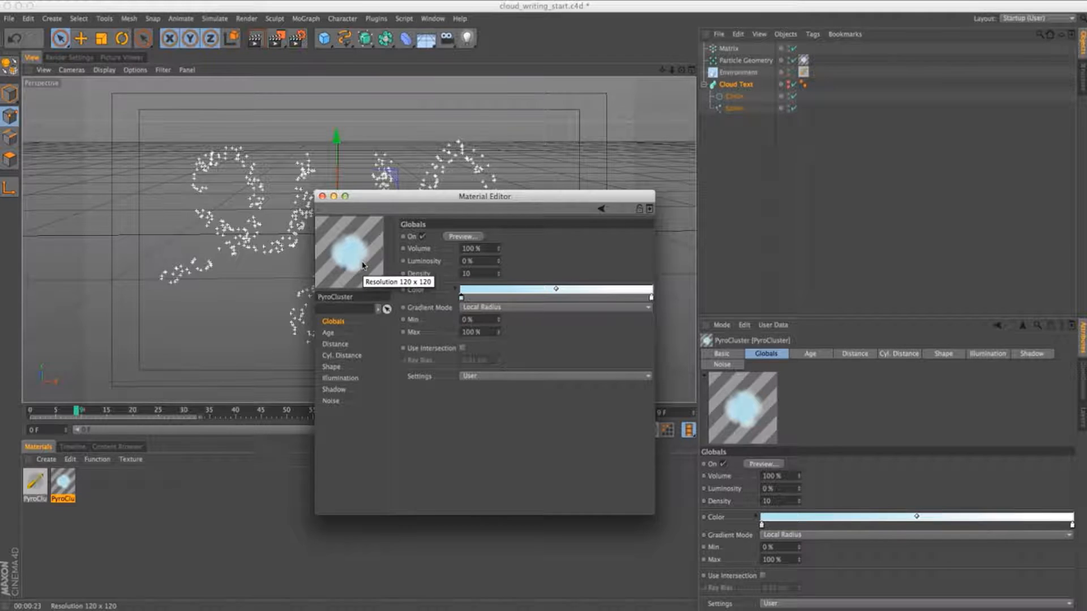
Set the PyroCluster material's Volume to 90%, Luminosity to 2% and Density to 15
drag(482, 249, 411, 242)
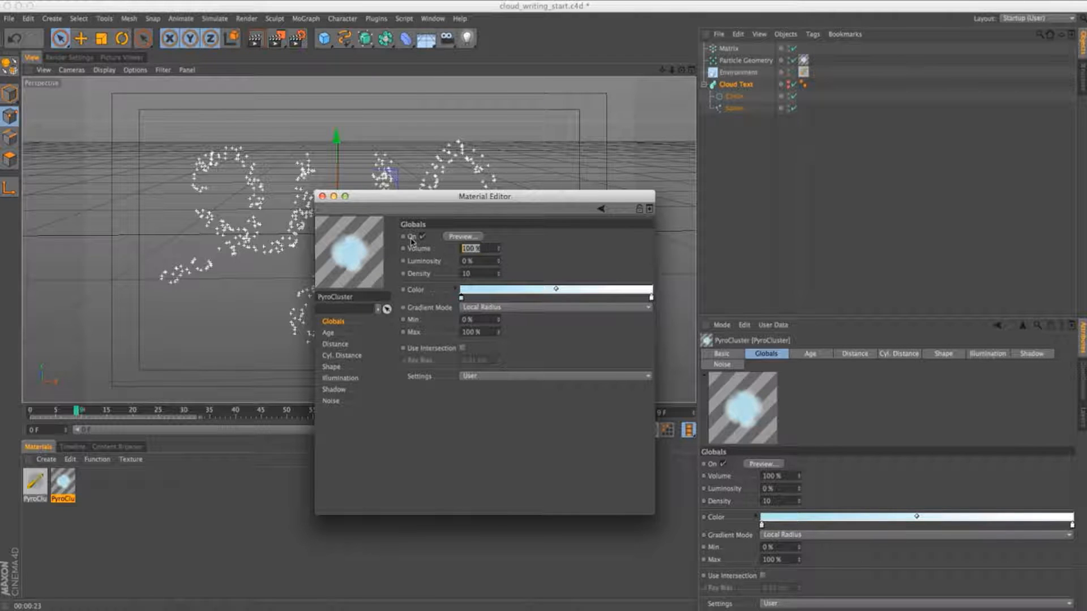
text(90)
key(Tab)
text(2)
key(Tab)
text(15)
key(Tab)
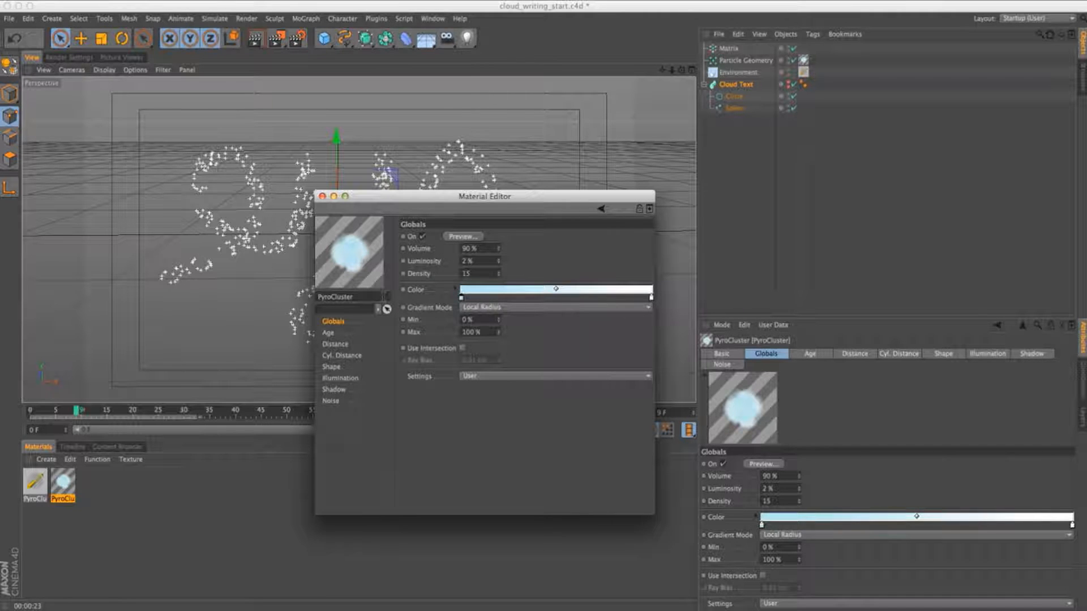
Disable the age effects of the PyroCluster material and check its Distance and Cylindrical Distance settings
click(329, 332)
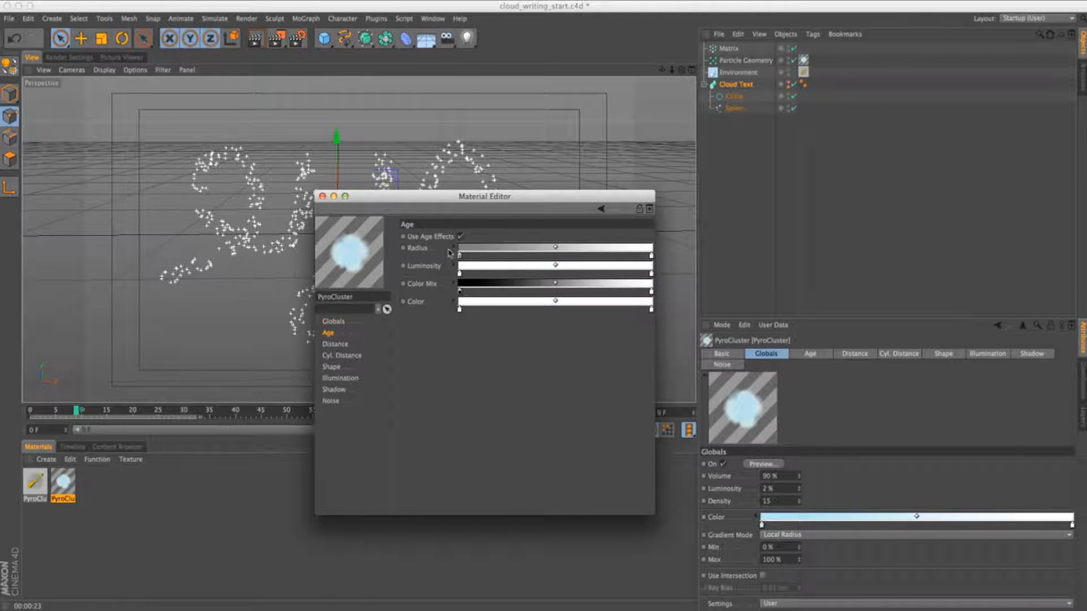
click(461, 237)
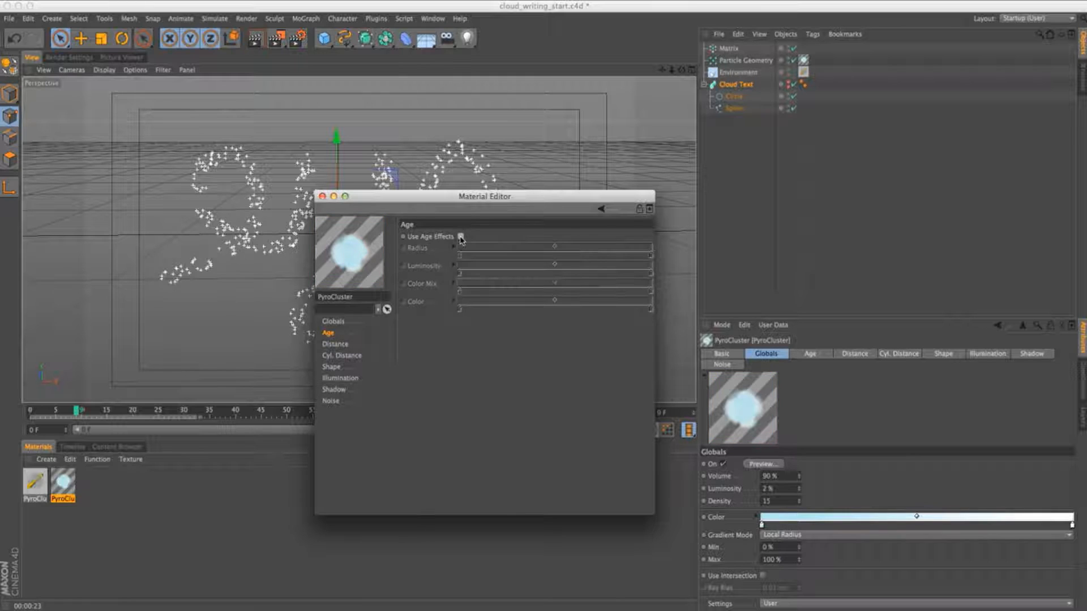
click(334, 344)
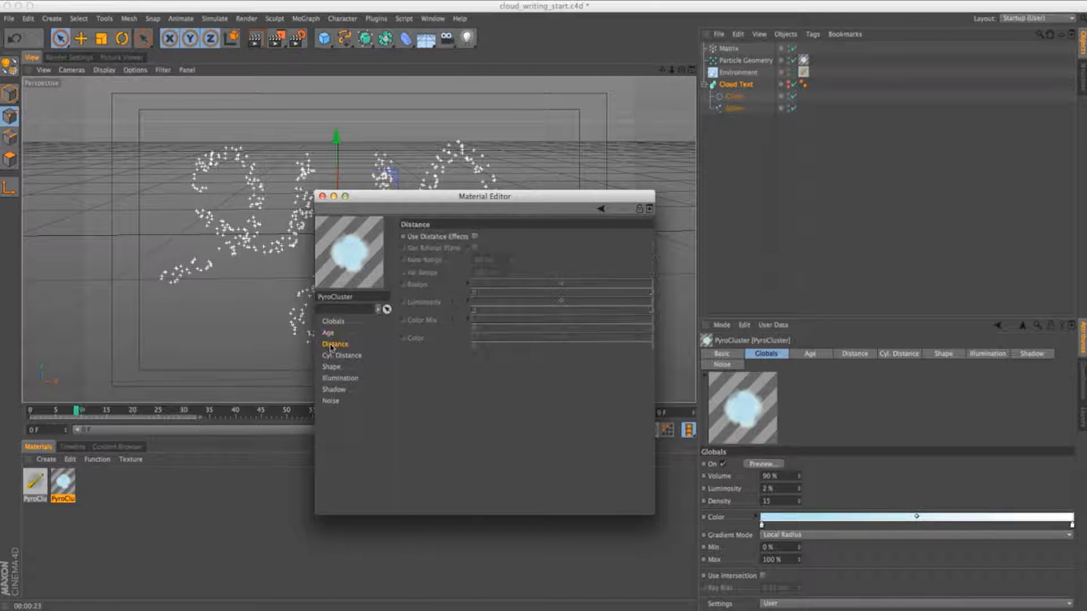
click(336, 357)
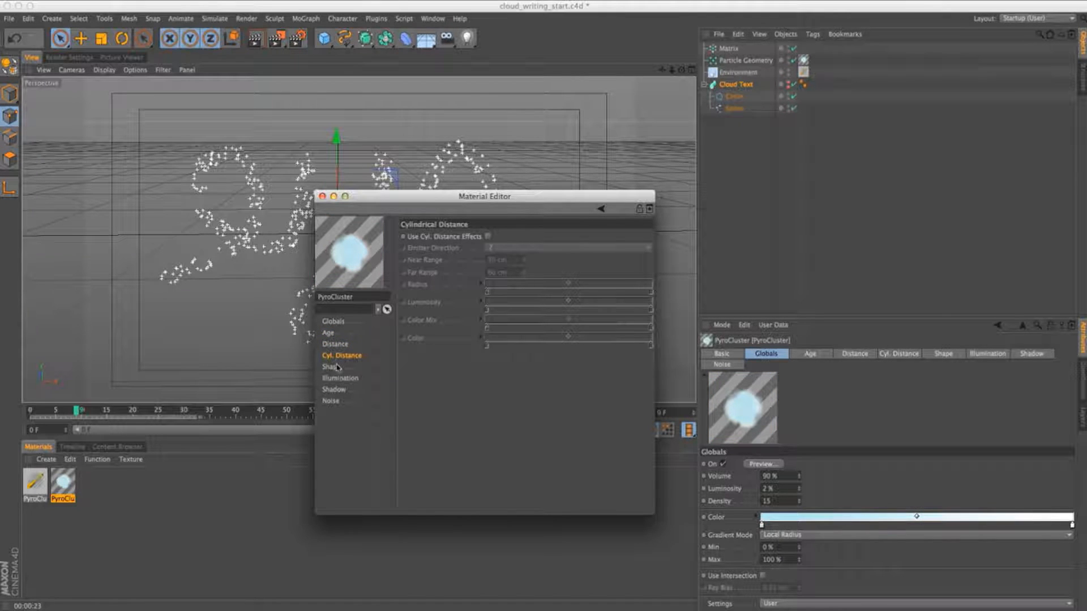
Set the PyroCluster sphere shape's radius to 70 cm and enable Use Particle TM
click(331, 367)
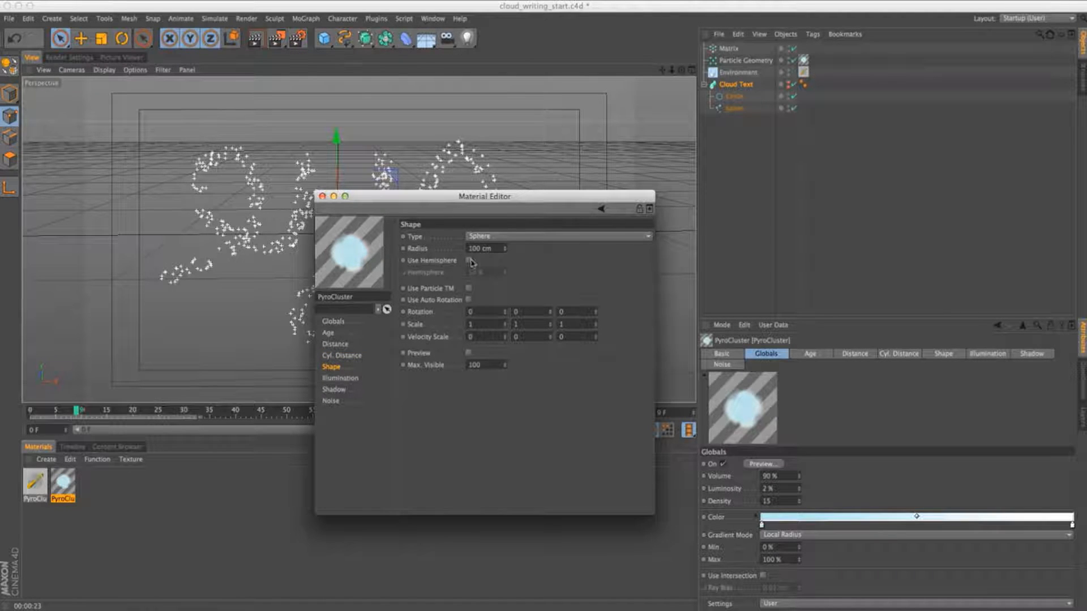
drag(500, 249, 235, 252)
text(70)
click(227, 252)
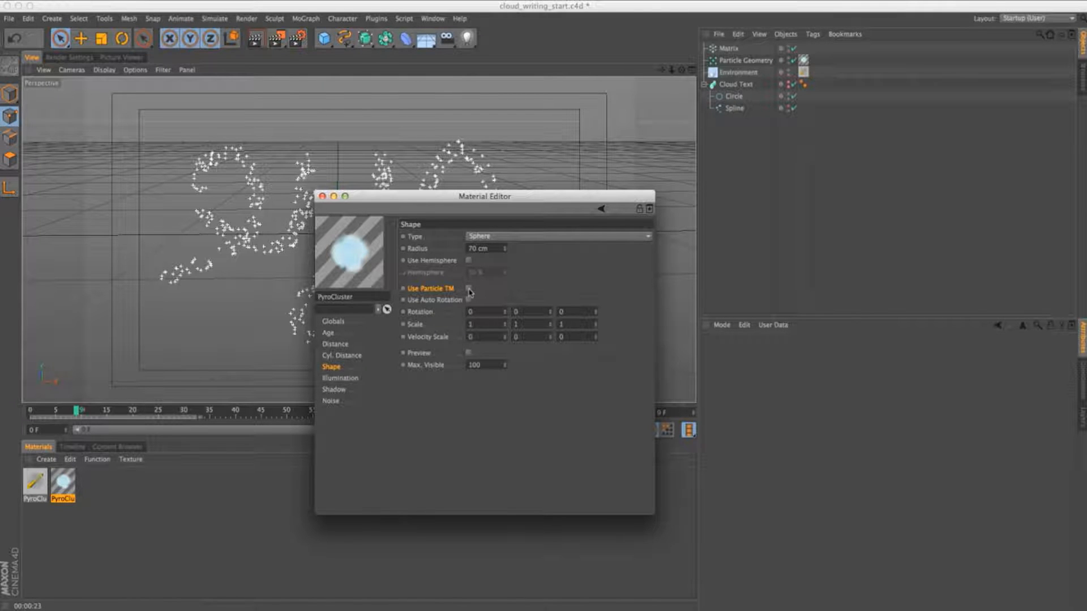
click(468, 289)
Enable illumination for the PyroCluster material in Ray Angle mode, with Self Illum. and Trans. Illum. both at 50%
click(354, 378)
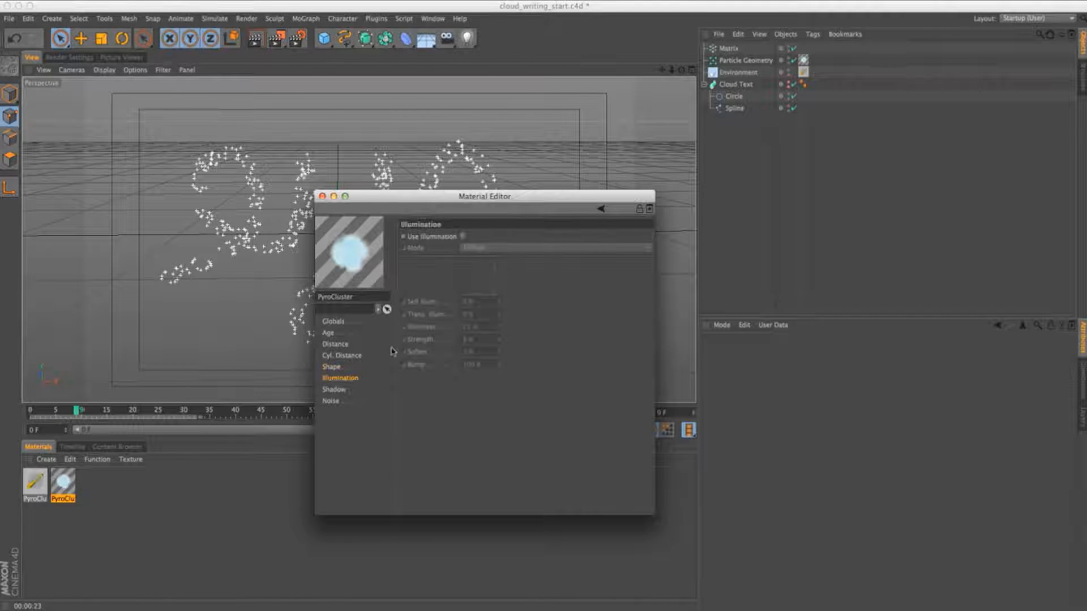
click(463, 236)
click(484, 249)
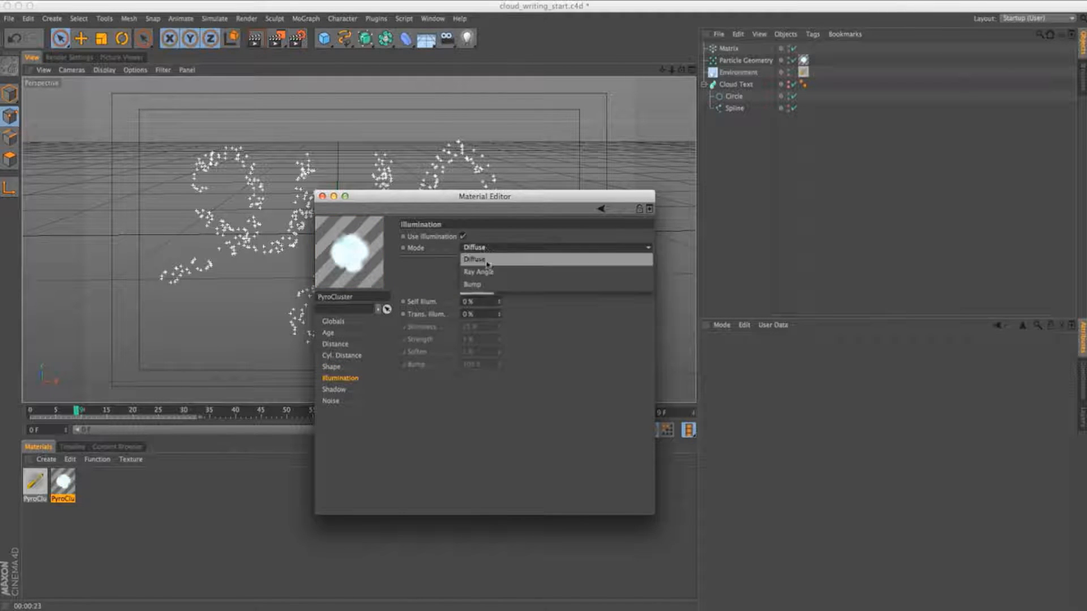
click(481, 271)
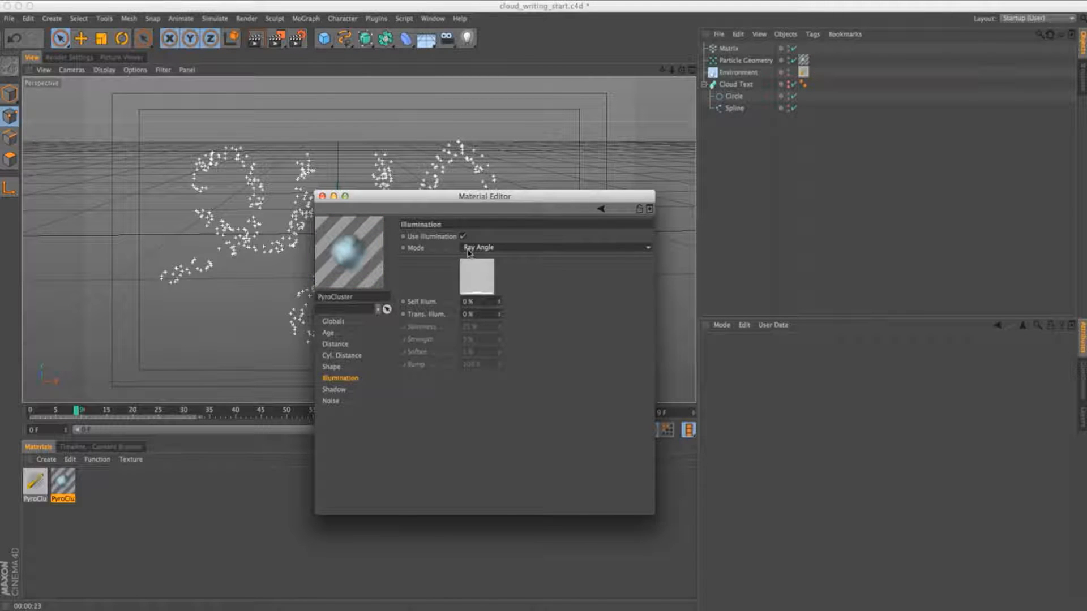
click(467, 302)
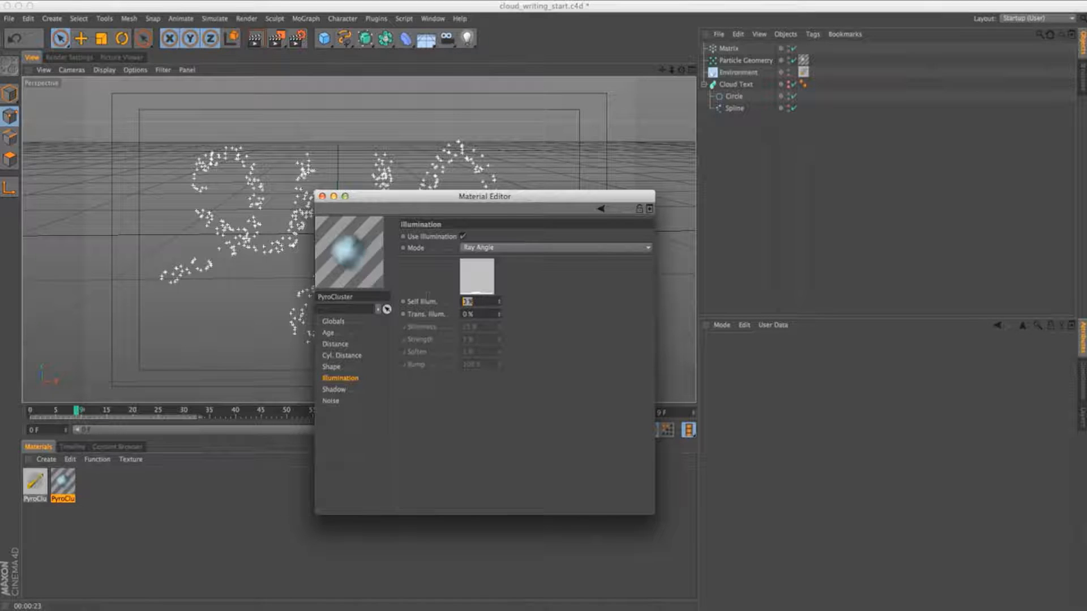
text(50)
key(Tab)
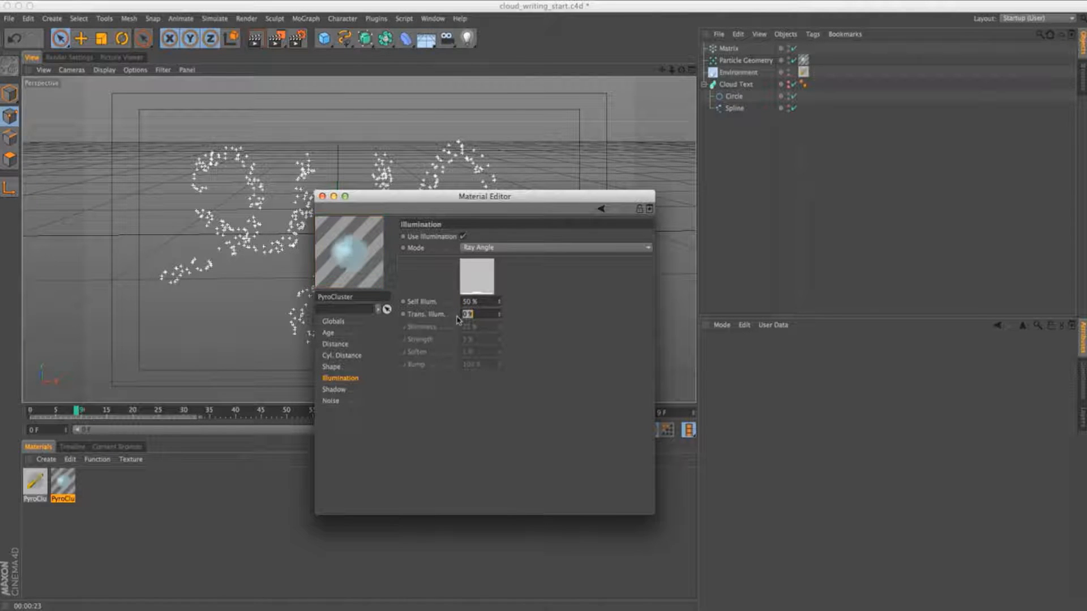
text(50)
key(Return)
Enable Darken Opacity in the PyroCluster shadow settings with a Dark Factor of -20% and a Brightness of 50%
click(349, 390)
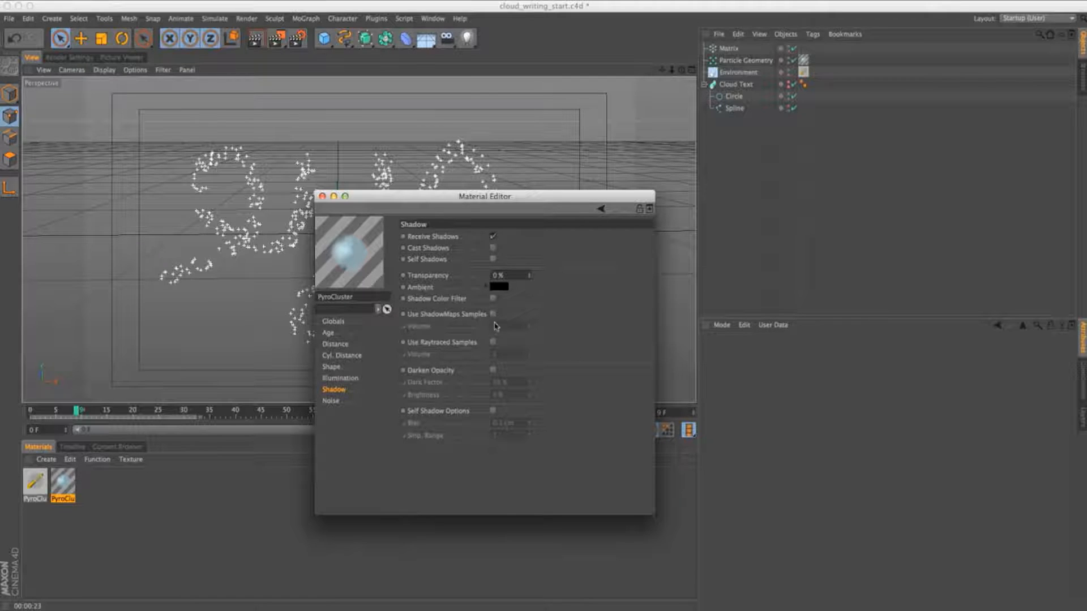
click(493, 370)
key(Tab)
text(-20)
key(Tab)
text(50)
key(Return)
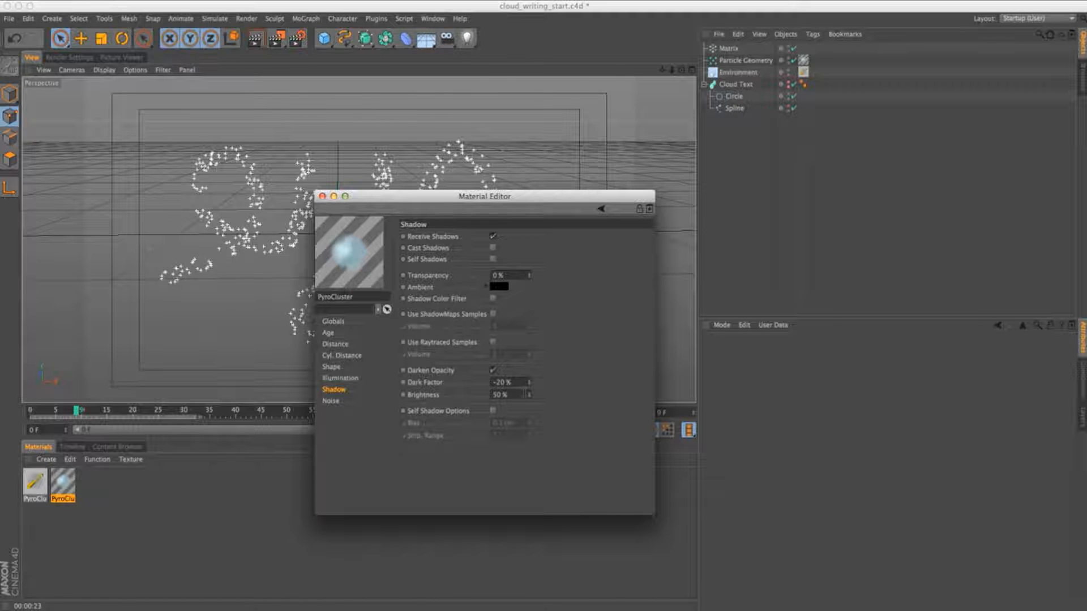
Set the PyroCluster noise Scale to 600% and Detail to 3, then close the material editor
click(340, 402)
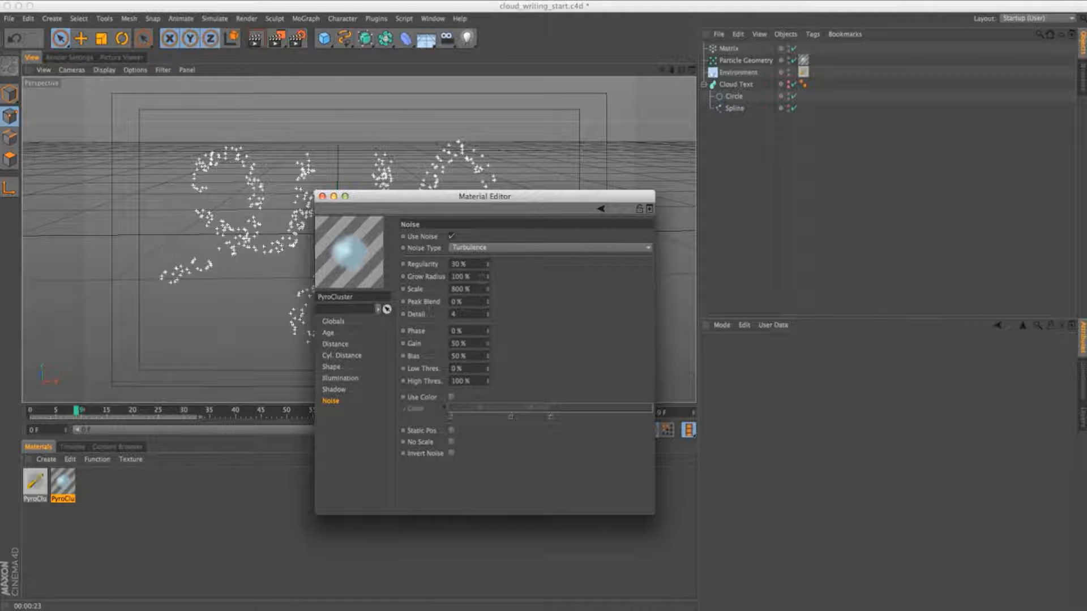
drag(468, 289, 397, 290)
text(600)
key(Return)
double_click(452, 314)
text(3)
key(Return)
click(322, 196)
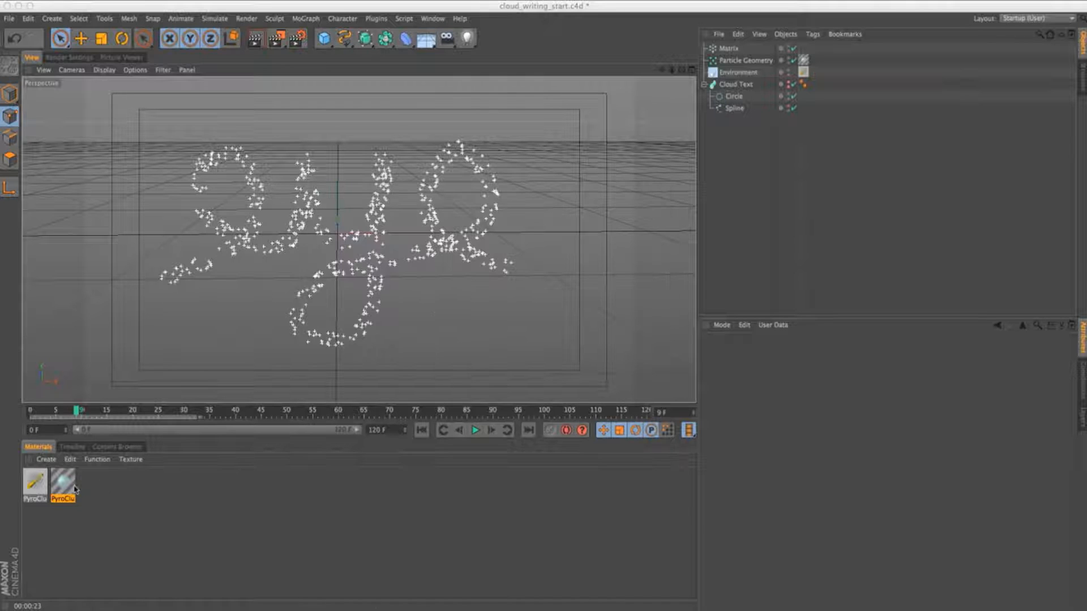
Render a preview of the perspective view and review the PyroCluster material's Shape settings
click(255, 38)
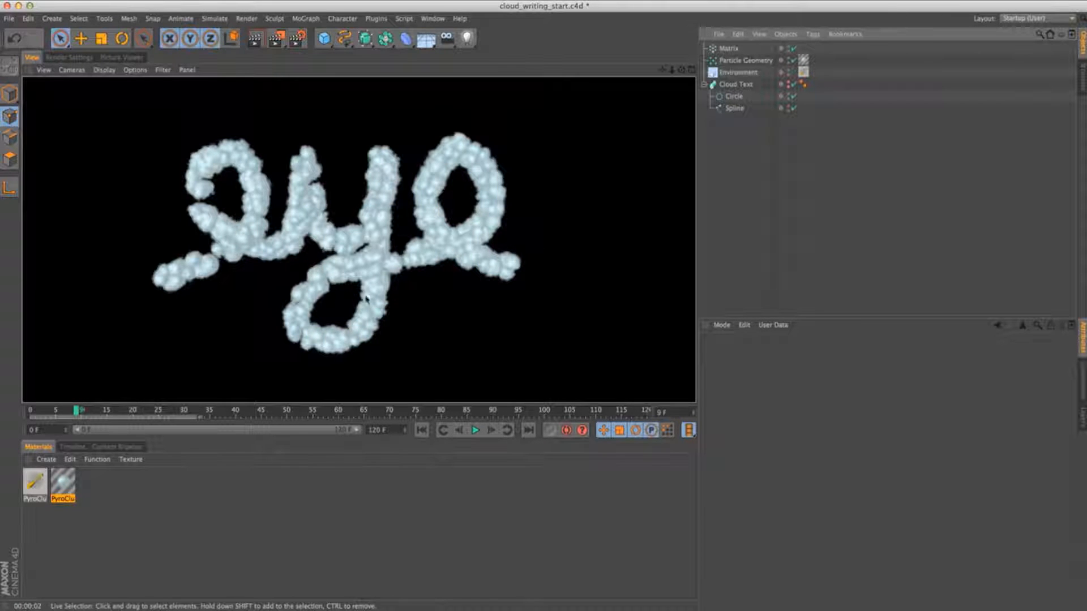
click(762, 213)
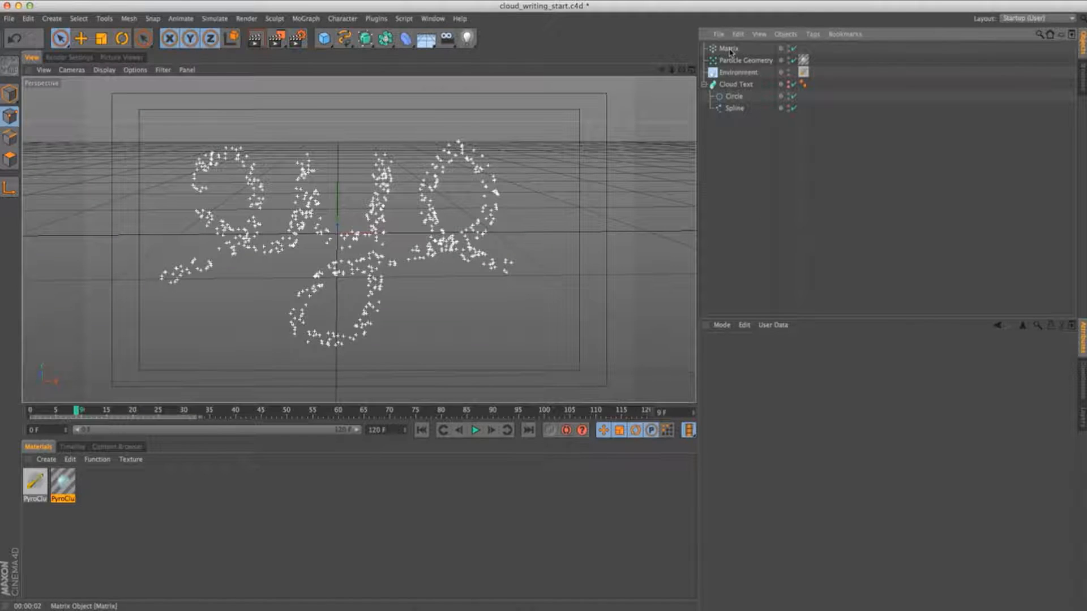
click(71, 480)
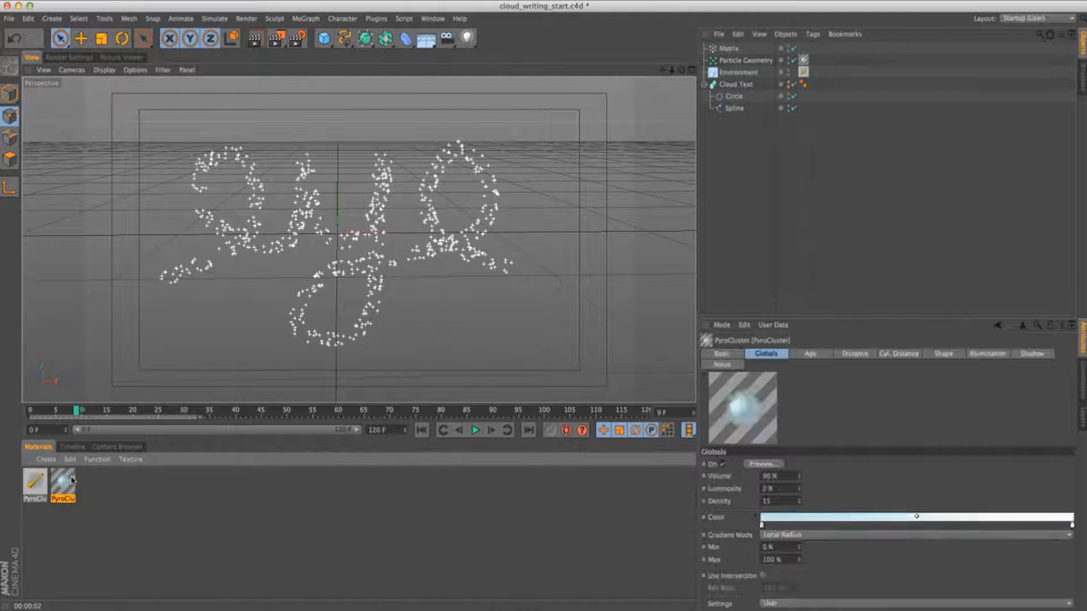
double_click(63, 482)
click(211, 228)
click(201, 240)
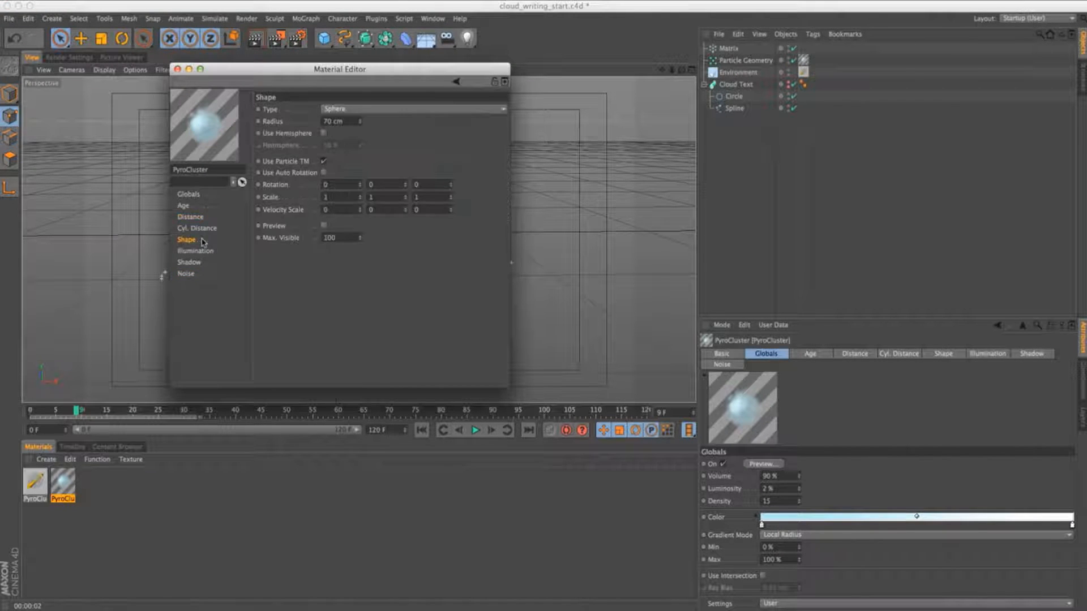
drag(321, 80, 424, 187)
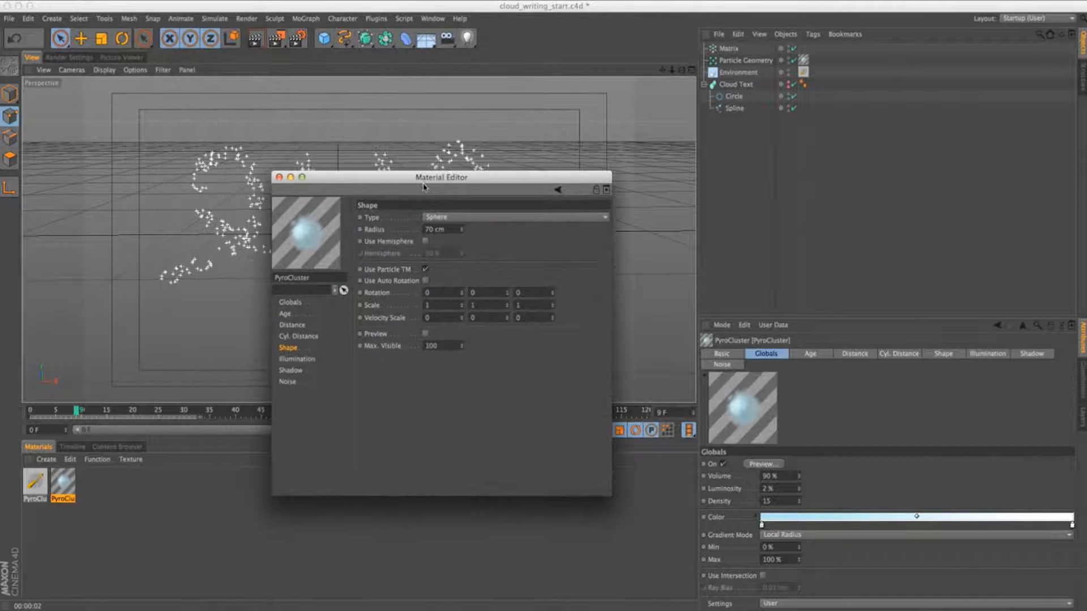
click(279, 177)
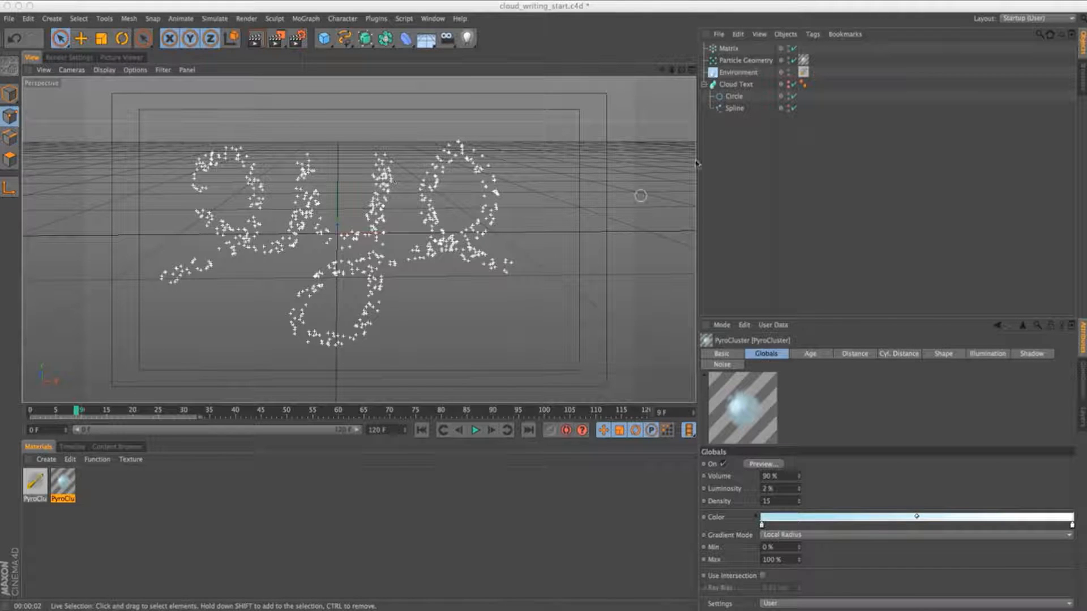
Add a Random effector to the Matrix object and check that it is listed among the Matrix effectors
click(728, 48)
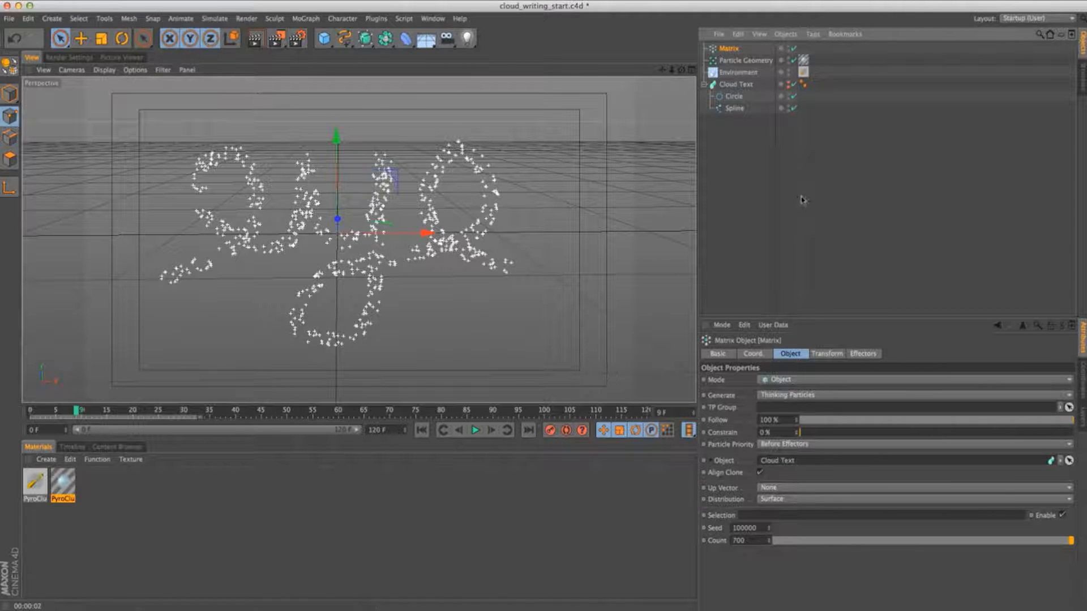
click(861, 354)
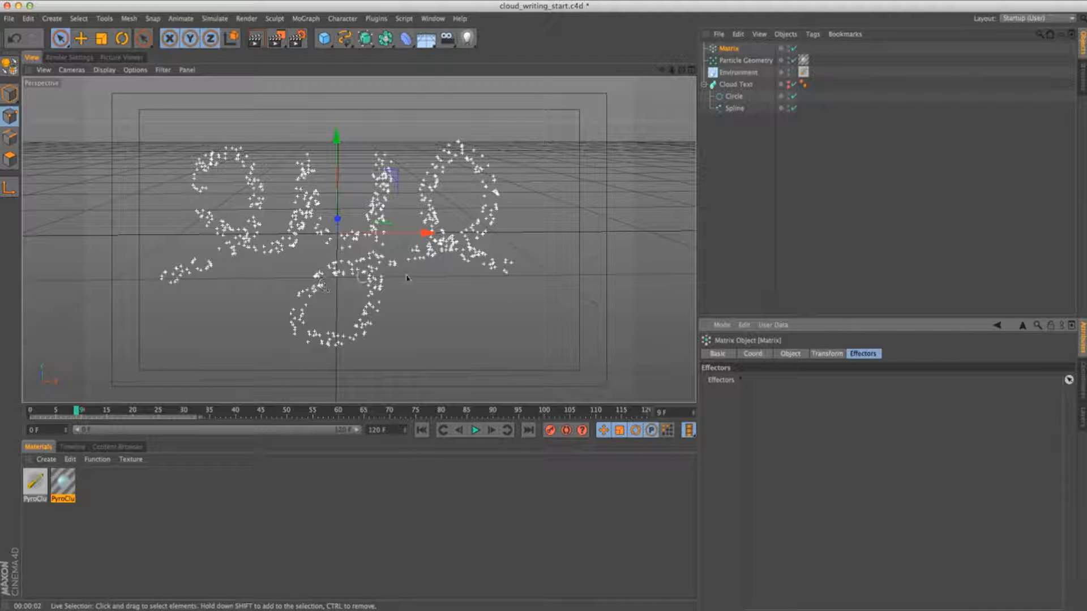
click(305, 19)
mouse_move(340, 36)
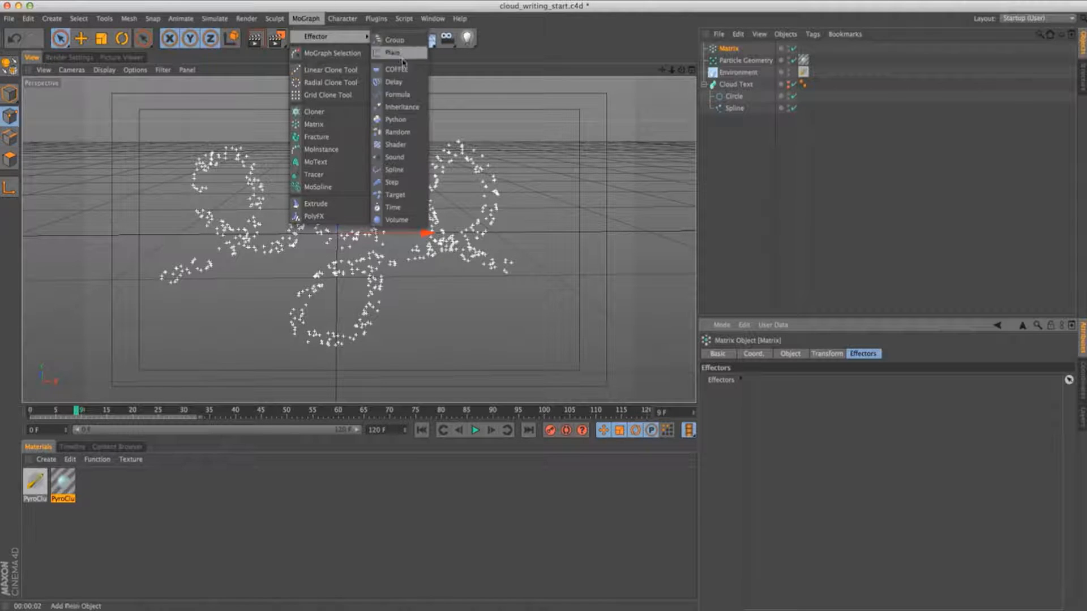
click(397, 132)
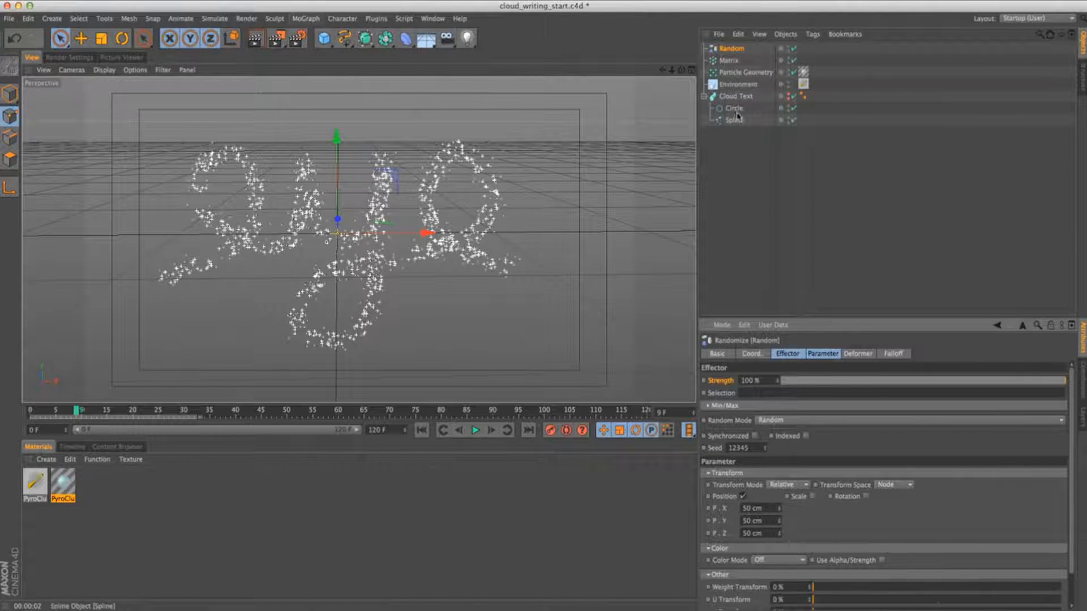
drag(815, 318, 809, 237)
click(728, 61)
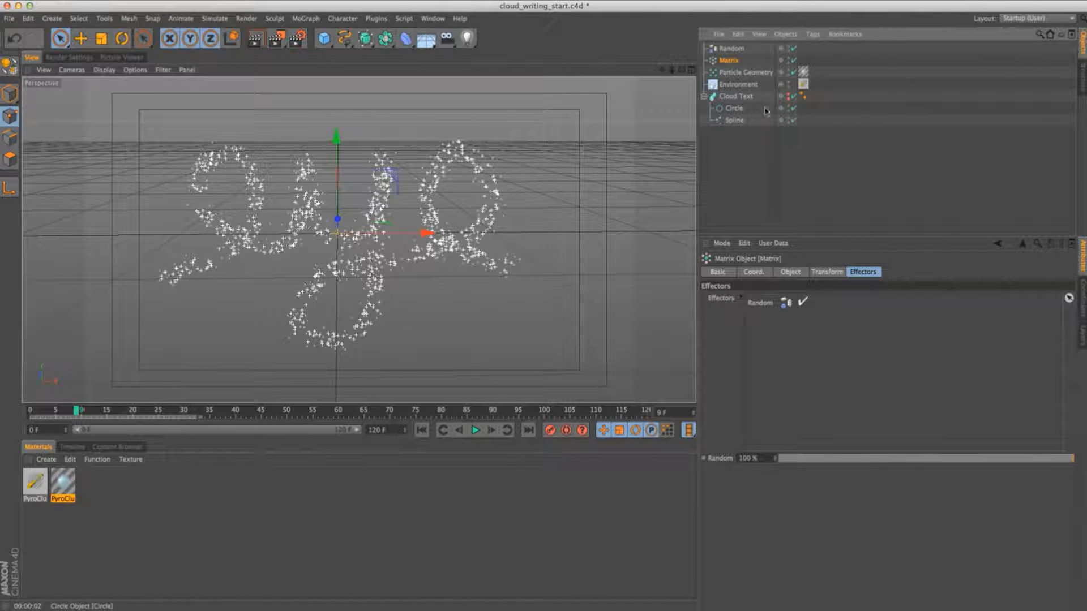
Enable Preview in the PyroCluster volume material's Shape settings and close the material editor
click(745, 73)
double_click(62, 483)
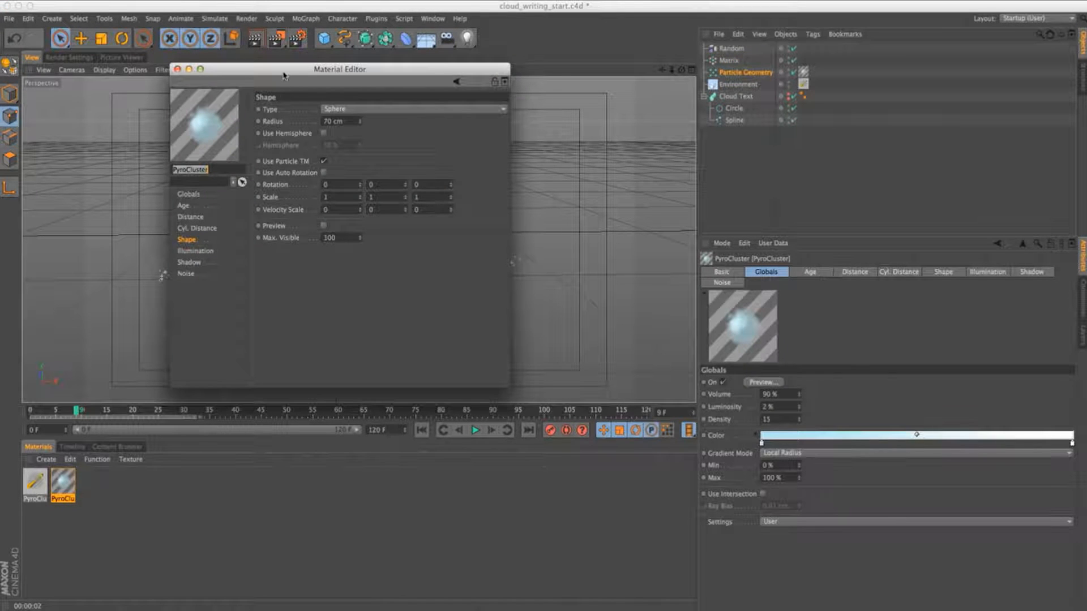
drag(284, 75, 446, 196)
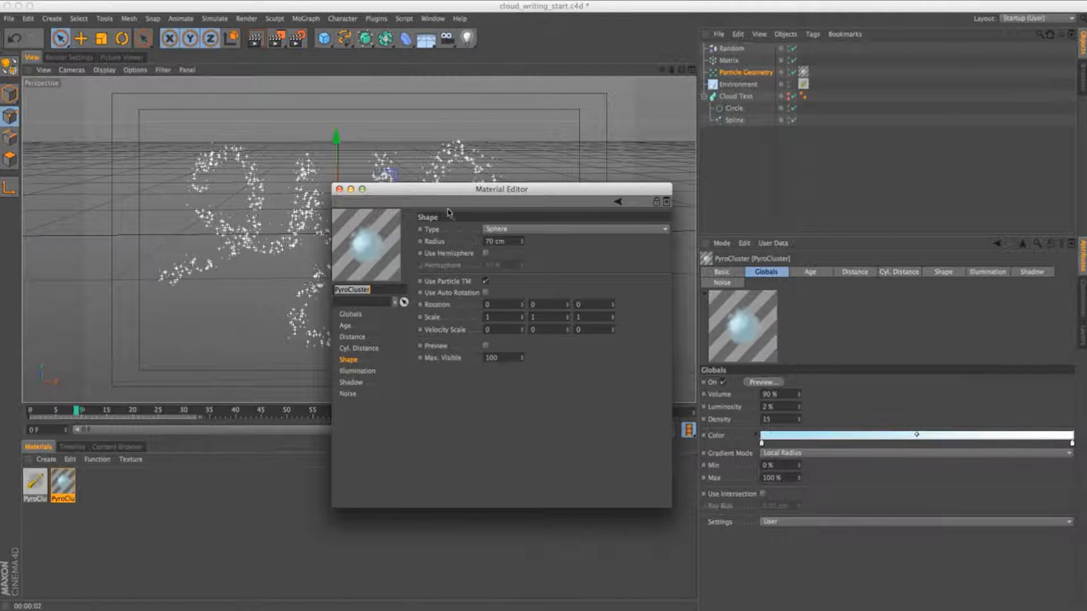
drag(444, 197, 665, 223)
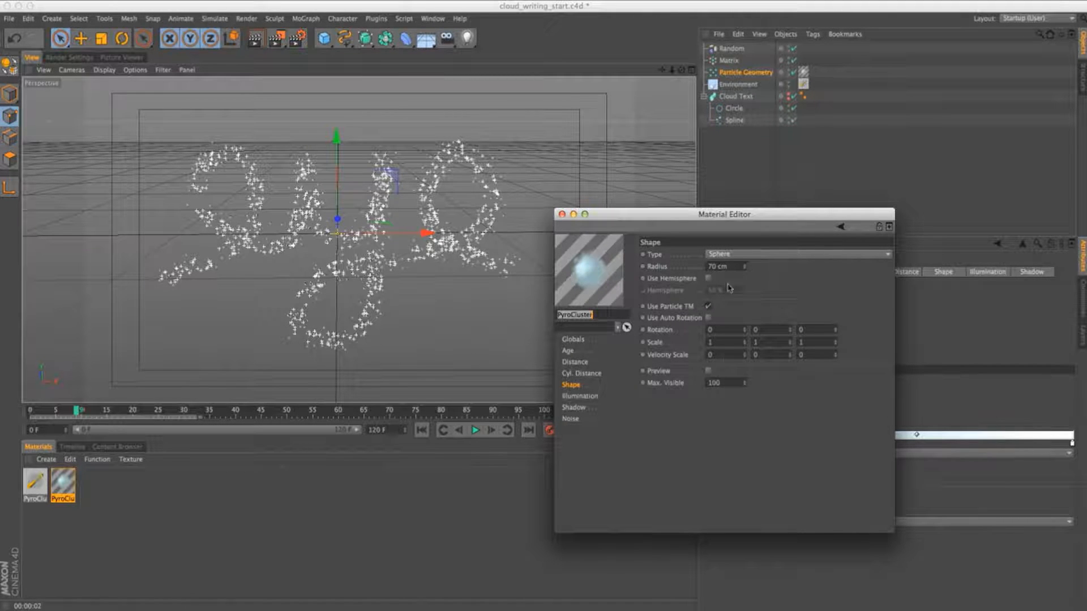
click(708, 370)
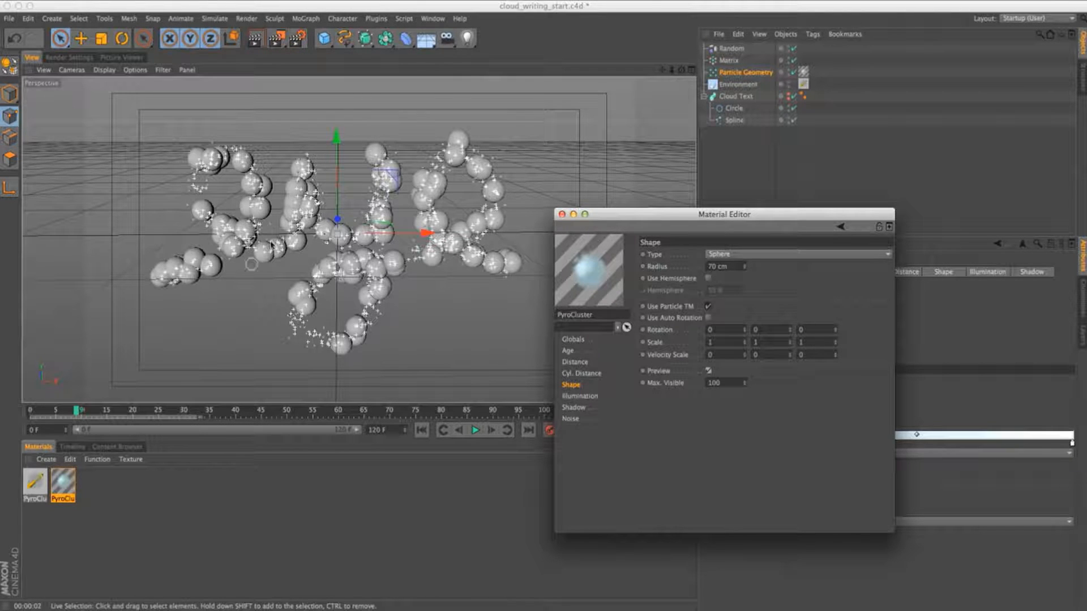
click(561, 214)
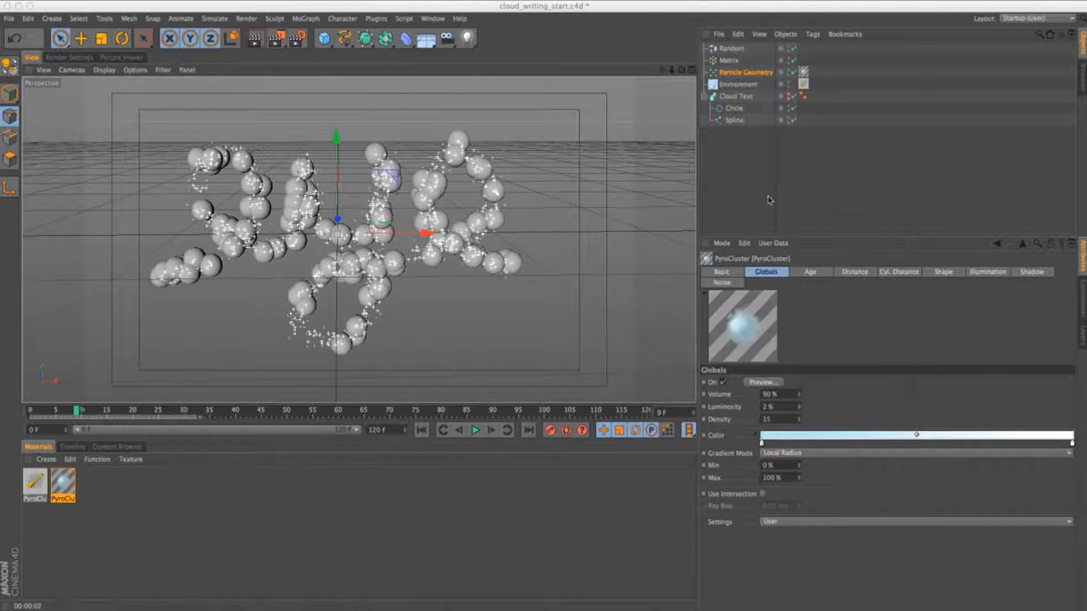
Check the Matrix object's properties and set Max. Visible to 200 in the PyroCluster material's Shape settings
click(729, 60)
click(790, 271)
click(827, 271)
click(790, 271)
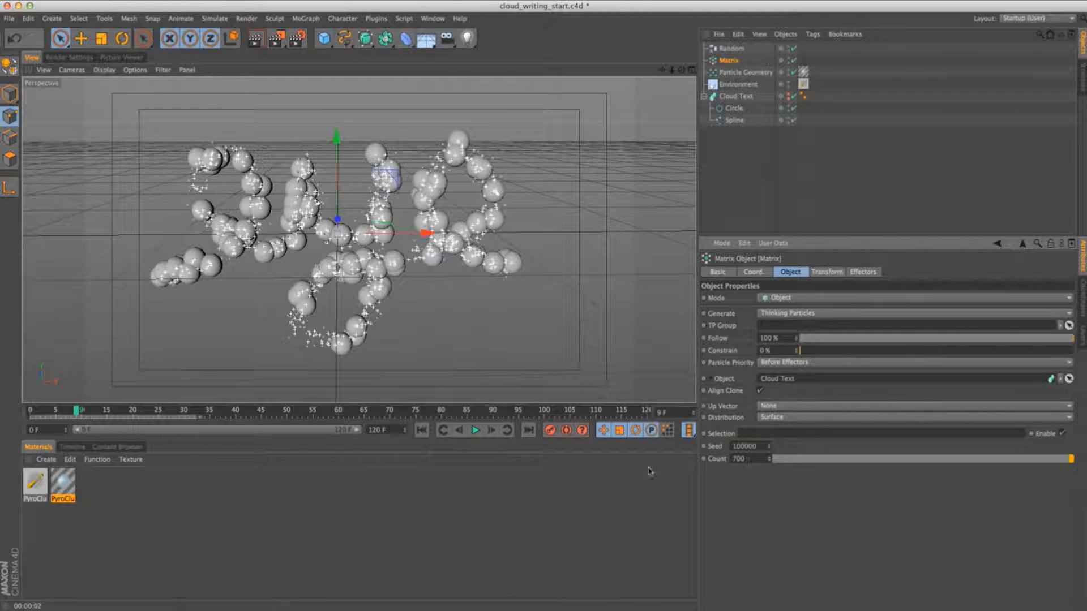
double_click(58, 483)
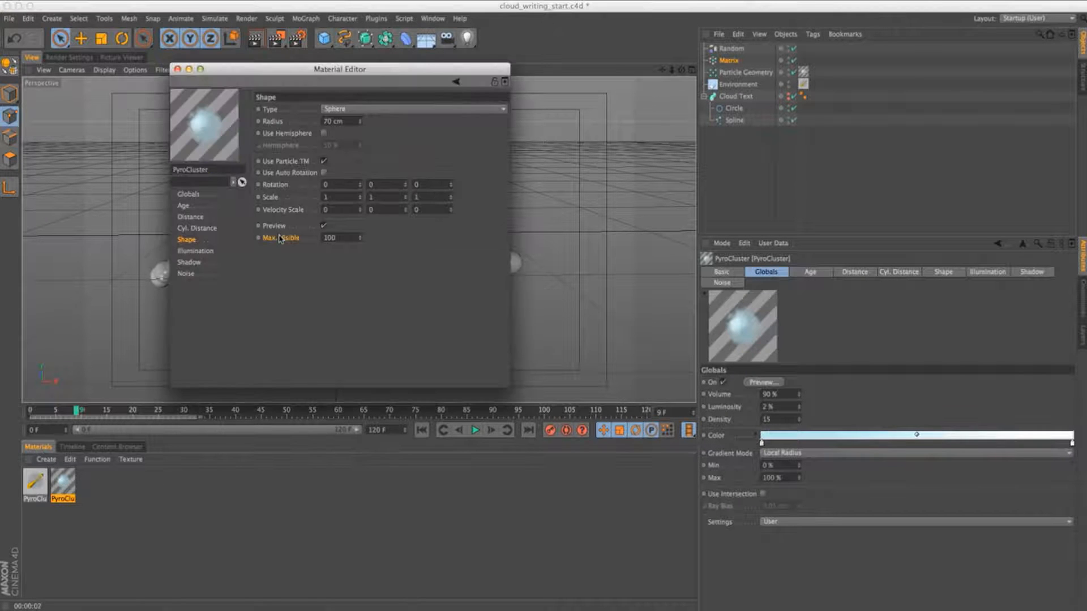
drag(290, 76, 564, 340)
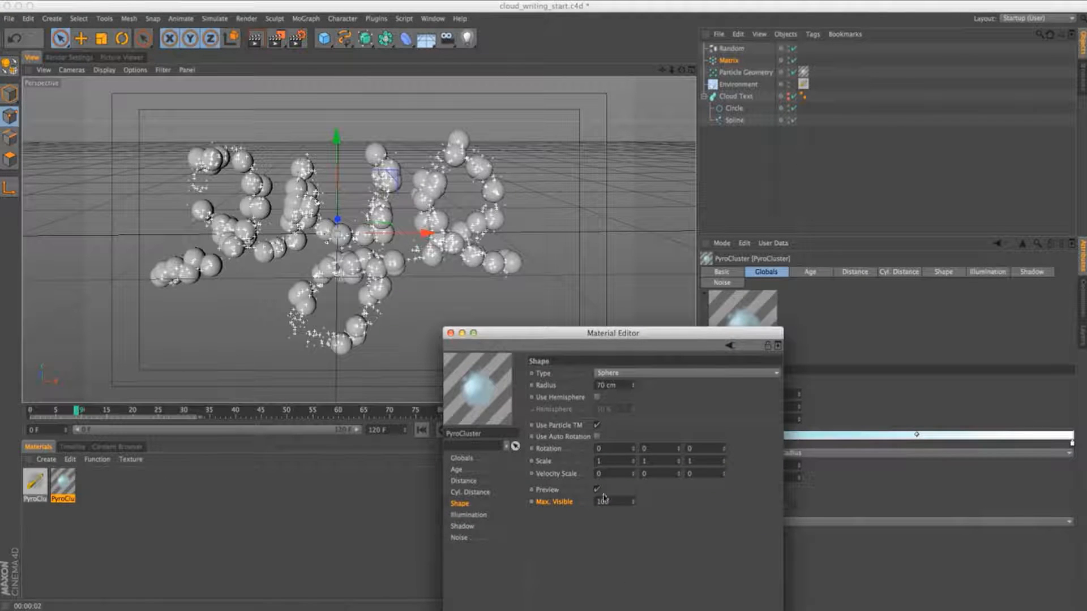
text(200)
key(Return)
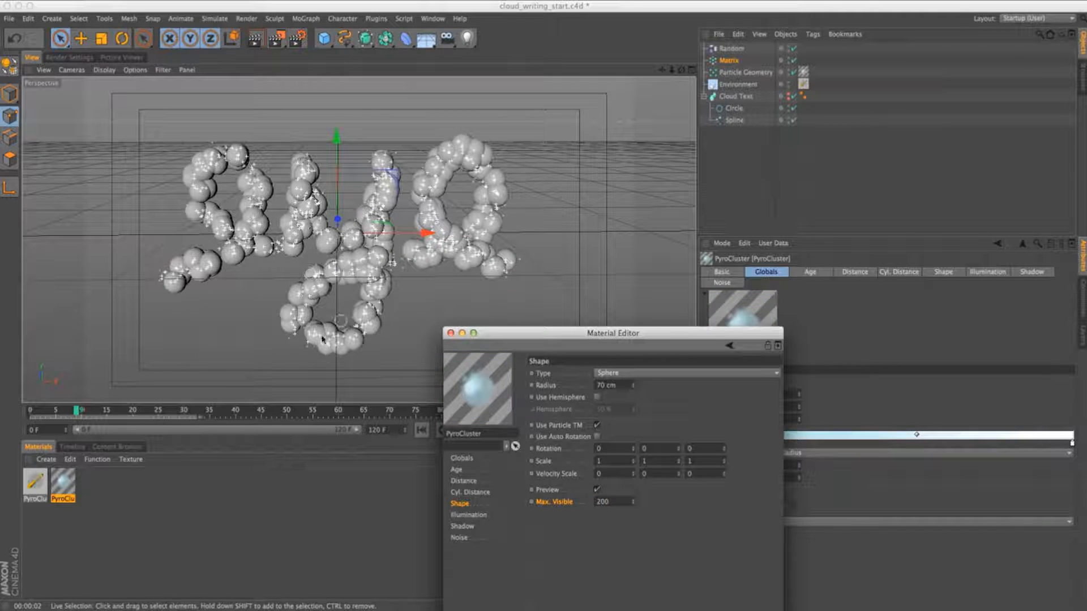
click(450, 333)
Review the Random effector's transform parameters and the Use Particle TM option in the PyroCluster Shape settings
click(739, 50)
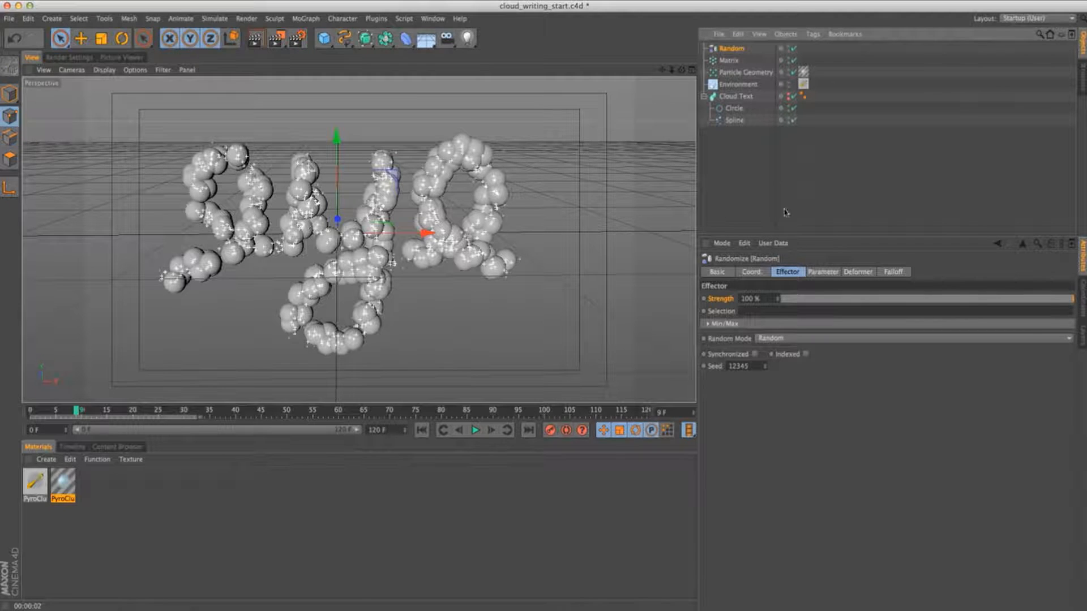
click(821, 272)
double_click(63, 482)
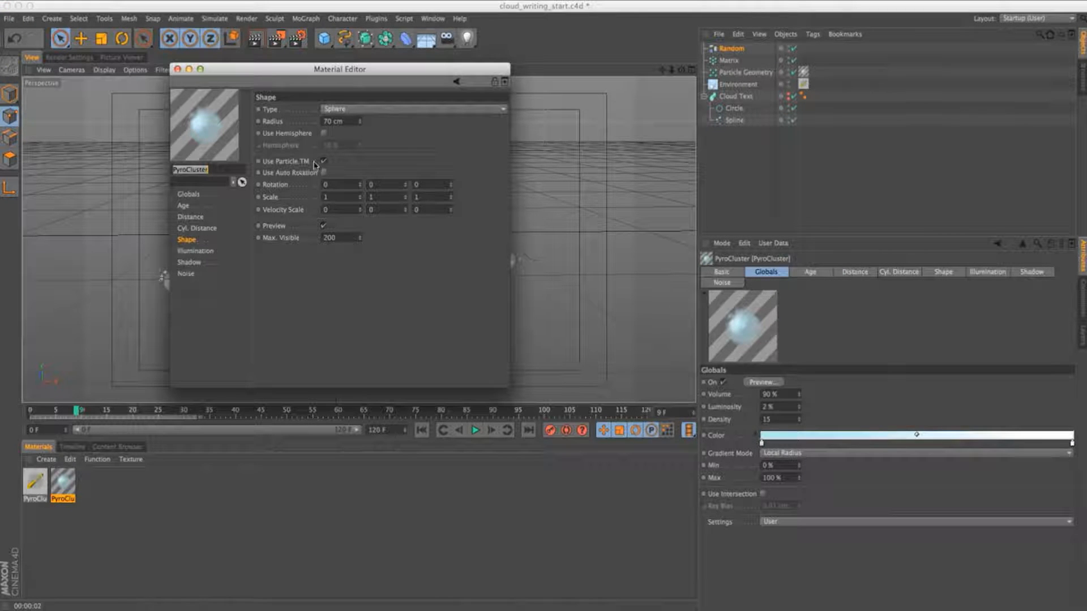
click(177, 70)
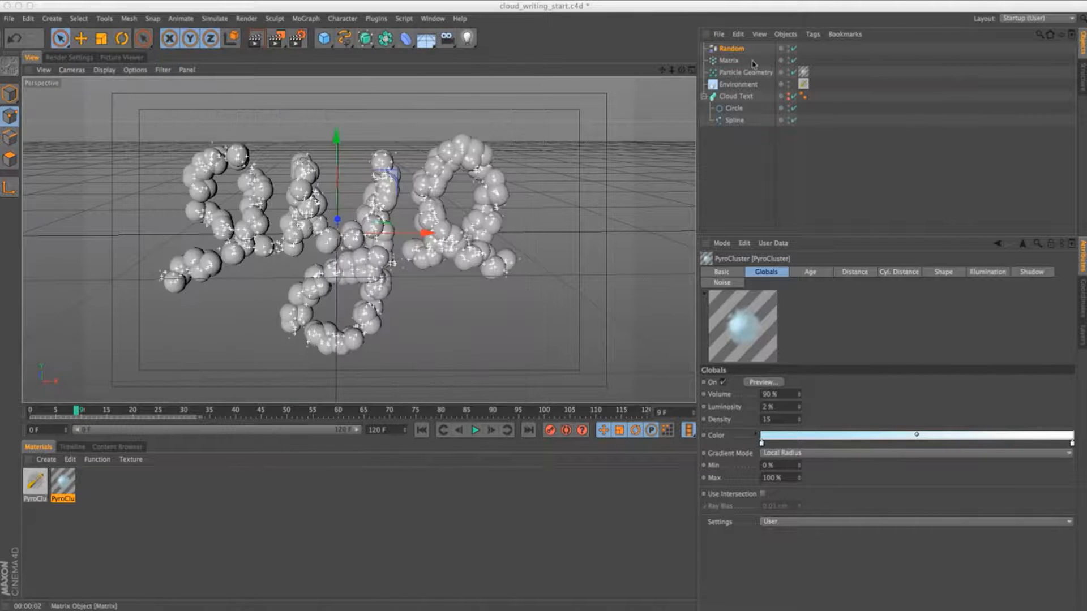
click(733, 49)
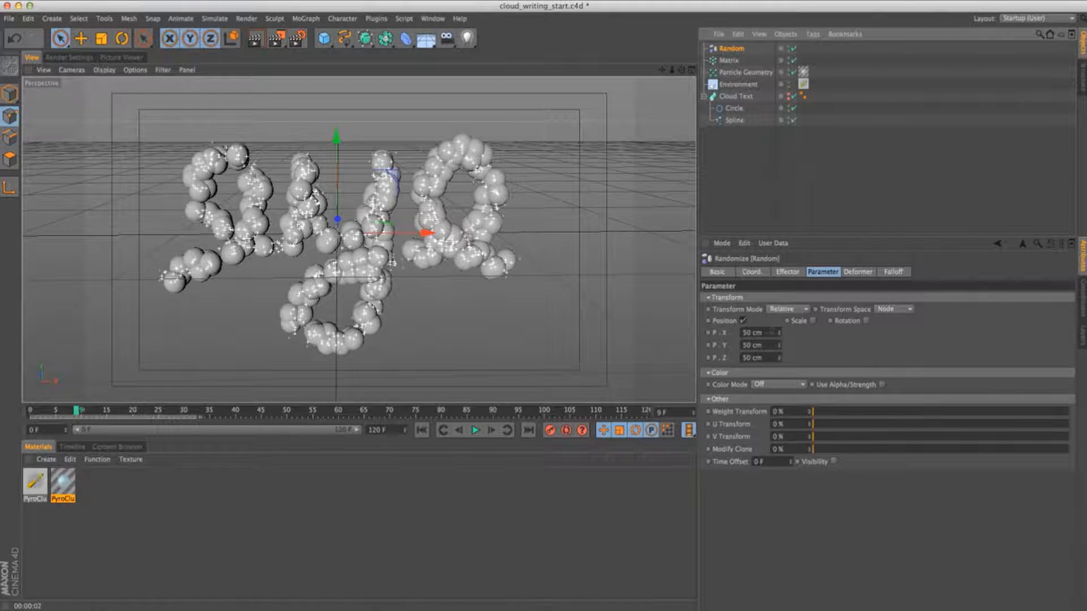
Try the Random effector without Position while scrubbing the timeline, and turn Position back on
click(742, 321)
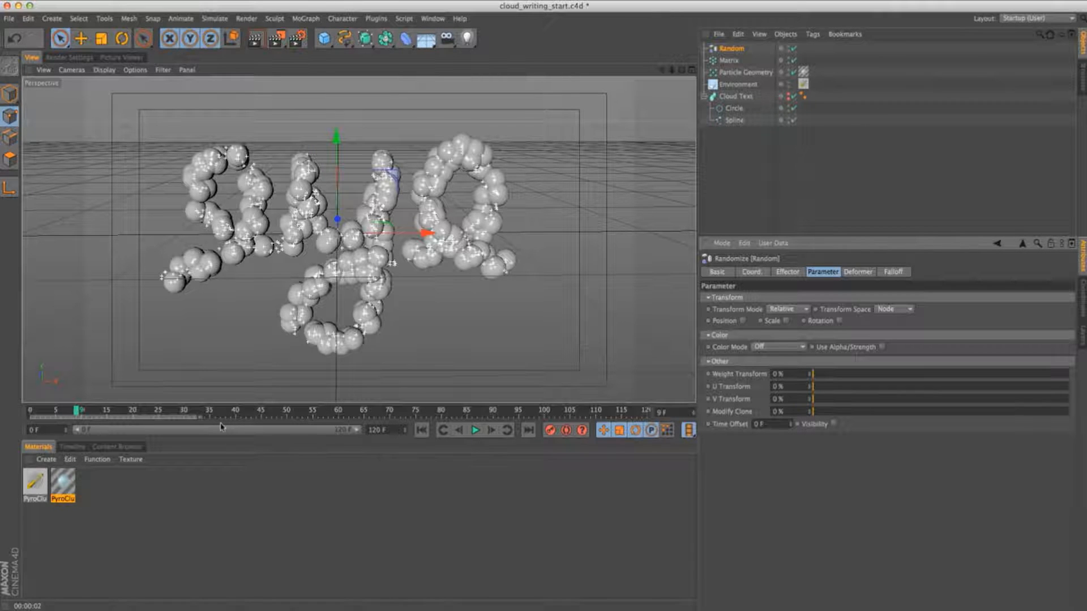
drag(65, 420, 12, 421)
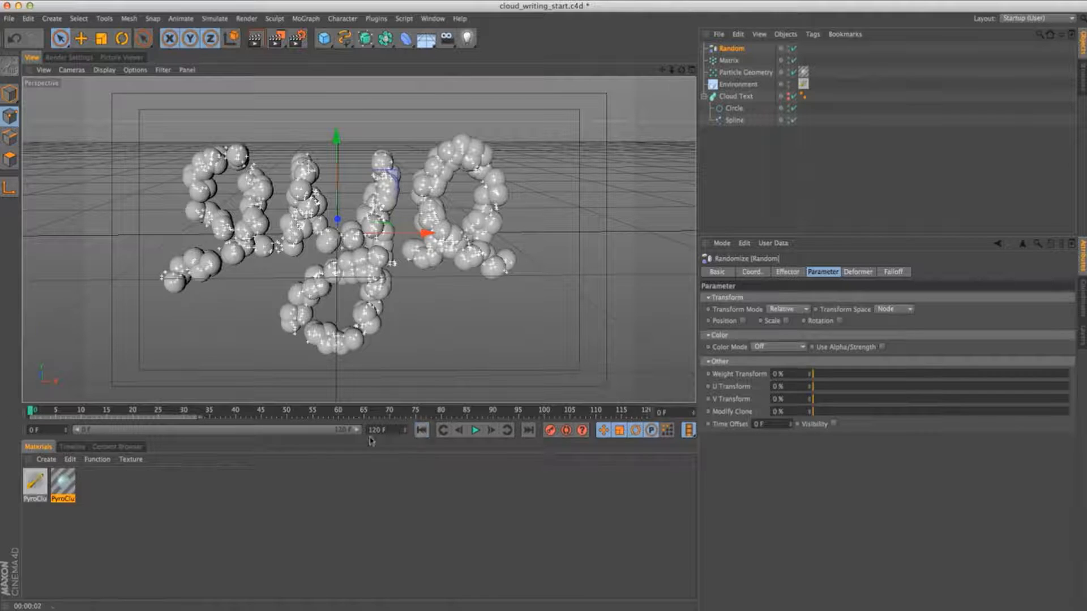
drag(182, 410, 195, 409)
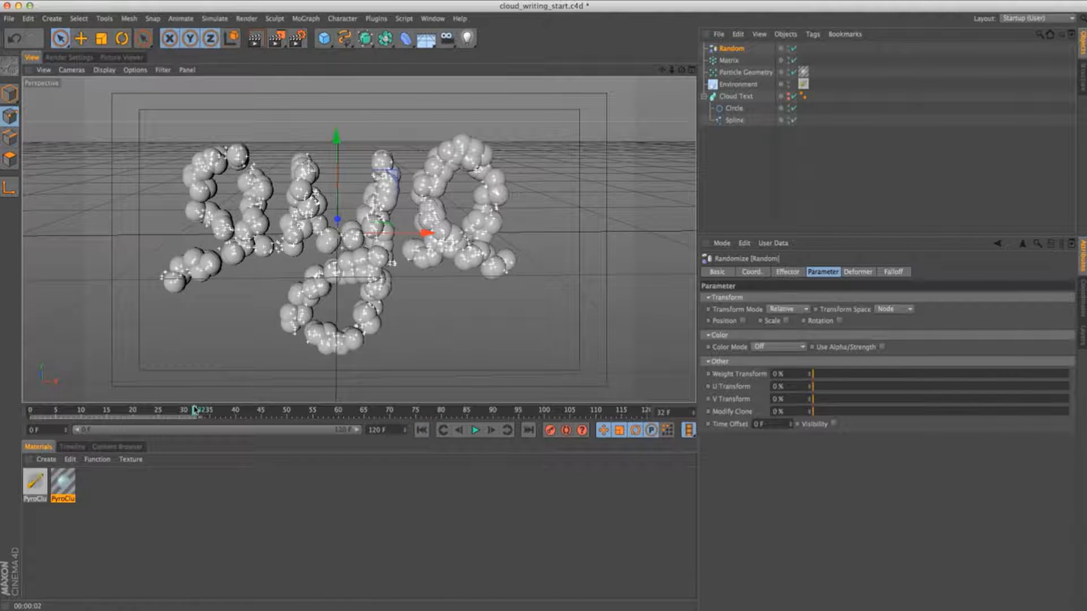
click(742, 321)
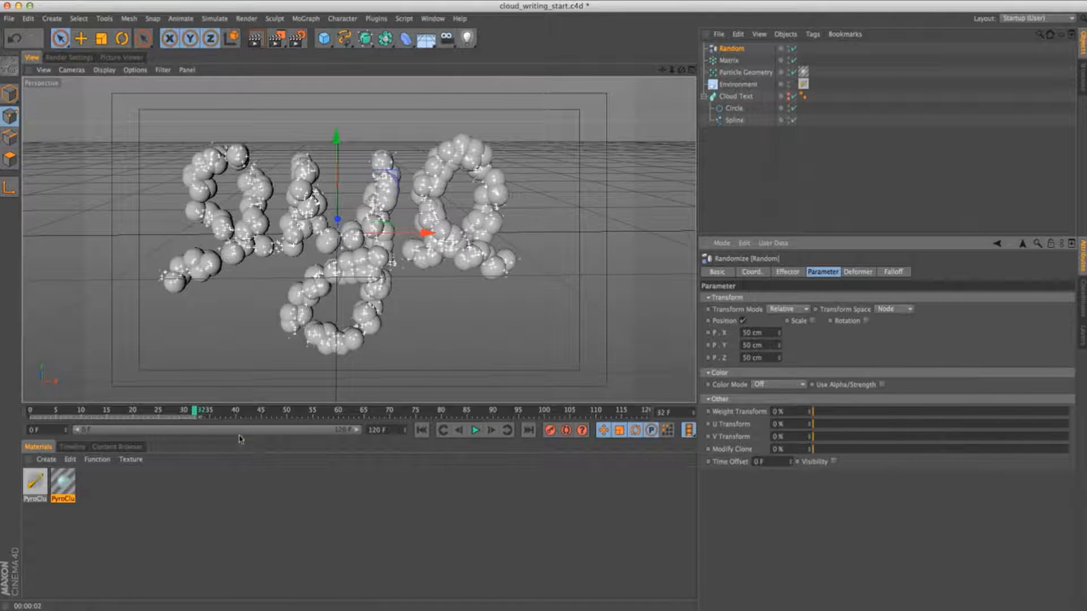
click(292, 411)
Enable Scale on the Random effector with Uniform Scale and Absolute Scale, set it to 2, and scrub to frame 50
click(813, 321)
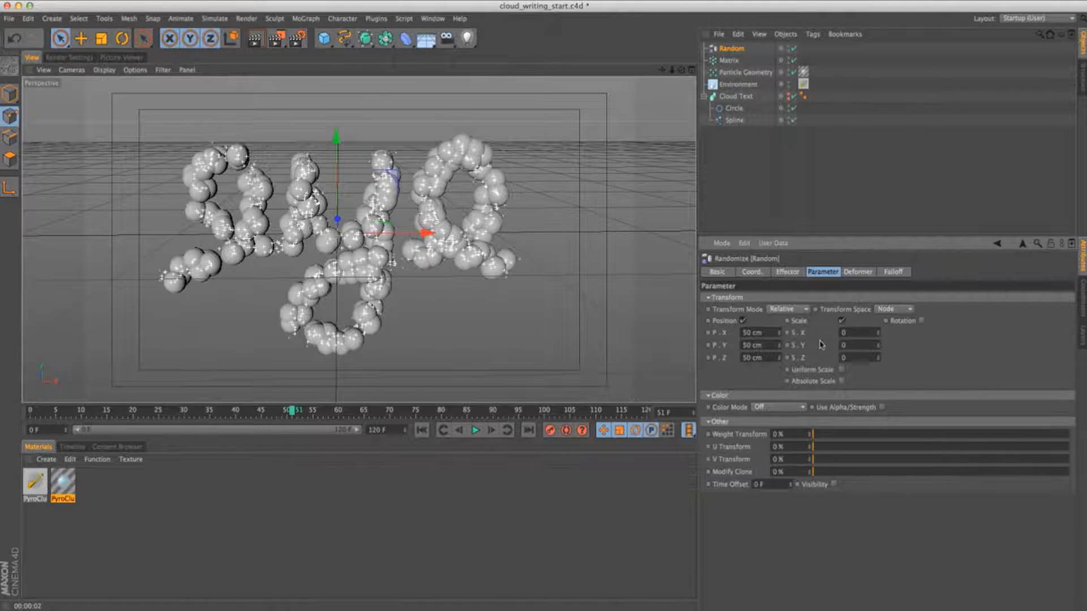
click(841, 369)
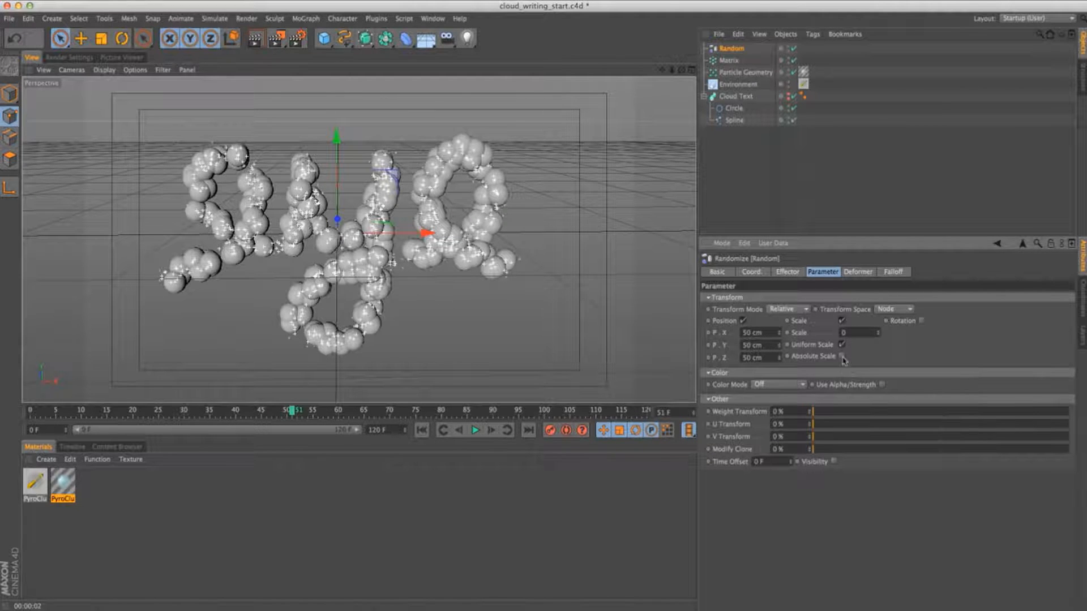
drag(877, 335, 822, 334)
text(2)
key(Return)
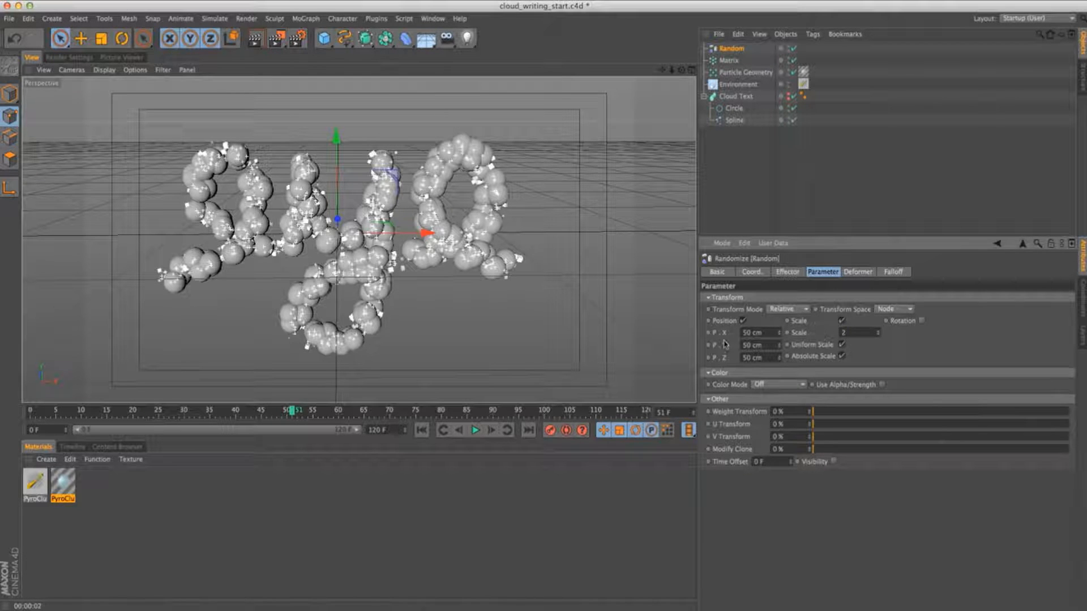
drag(319, 412, 287, 412)
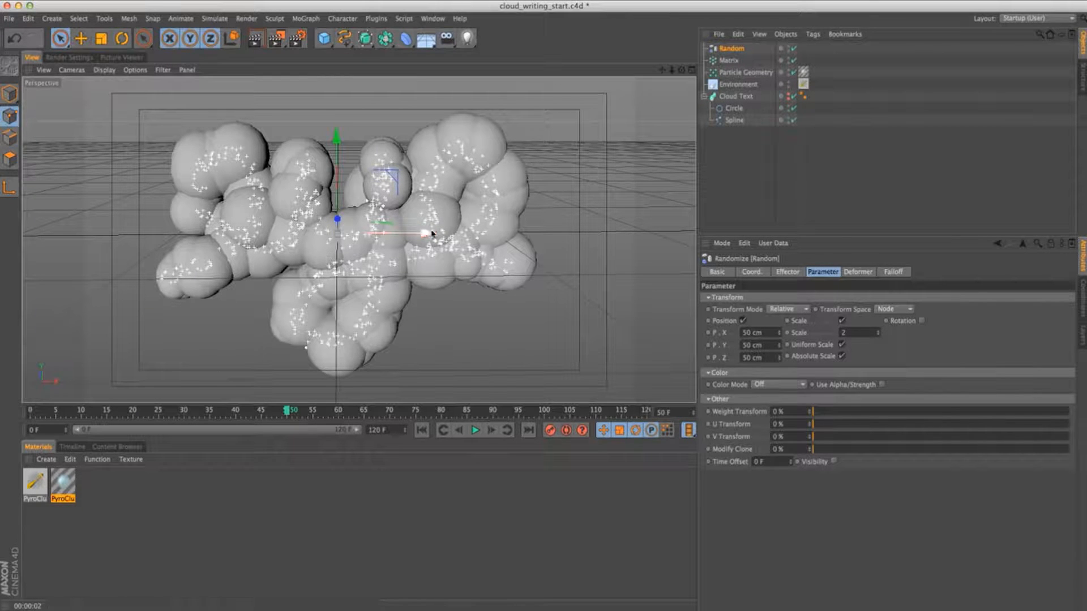
Set the Matrix object's Particle Priority to After Effectors
click(729, 60)
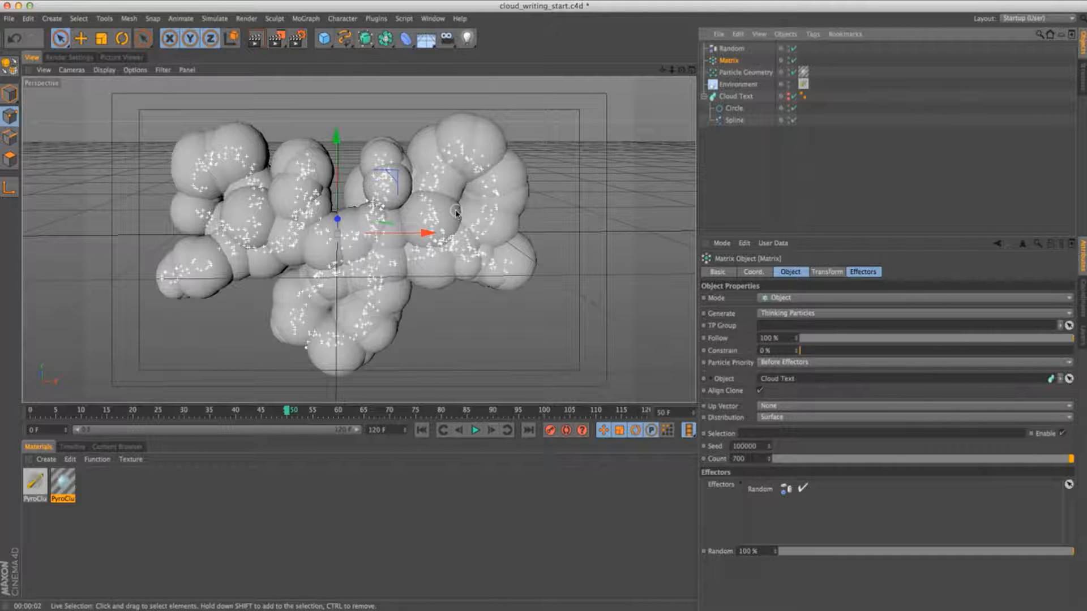
click(766, 365)
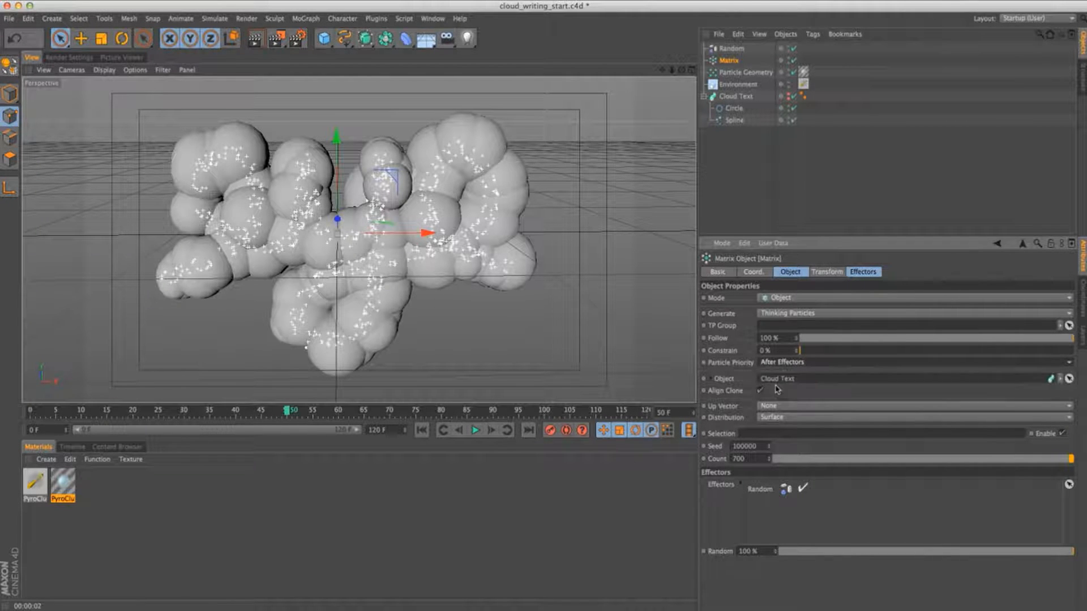
click(777, 389)
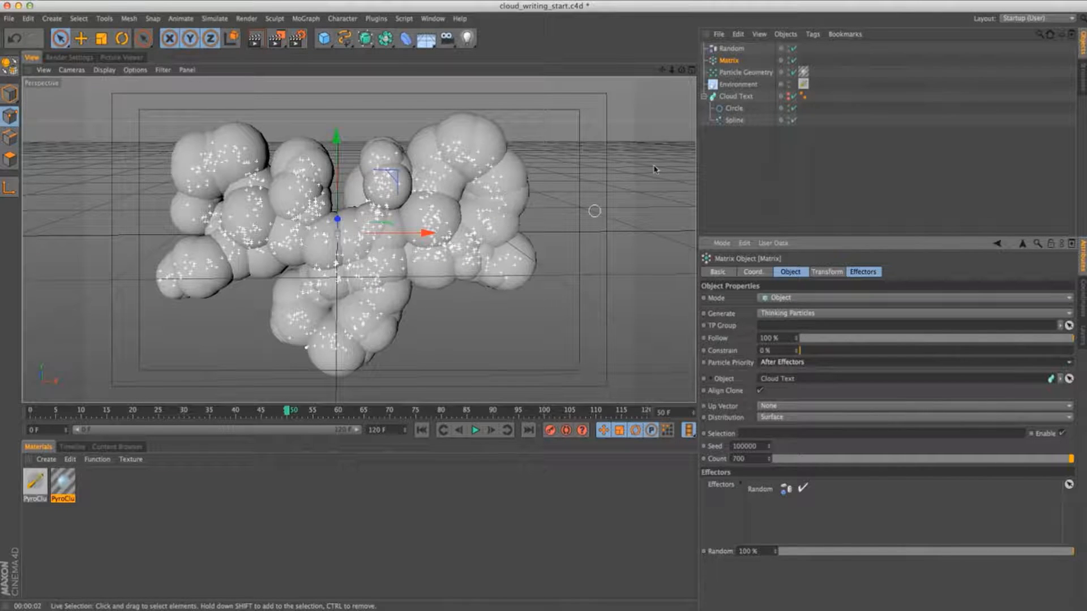
Rewind the timeline to frame 0, review the Matrix and Random settings, and render a preview of the perspective view
click(727, 49)
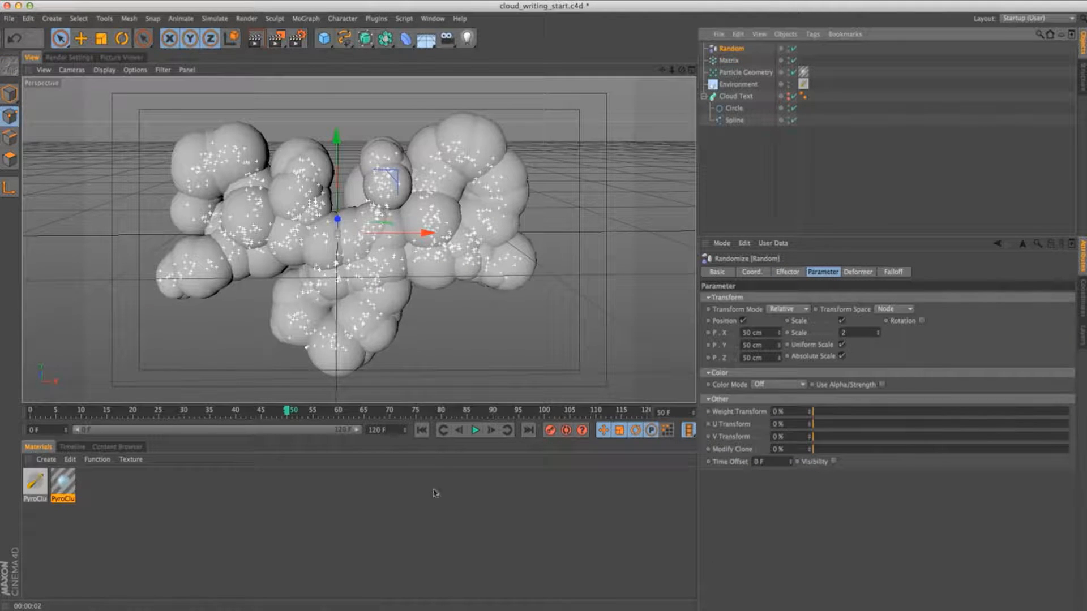
click(421, 430)
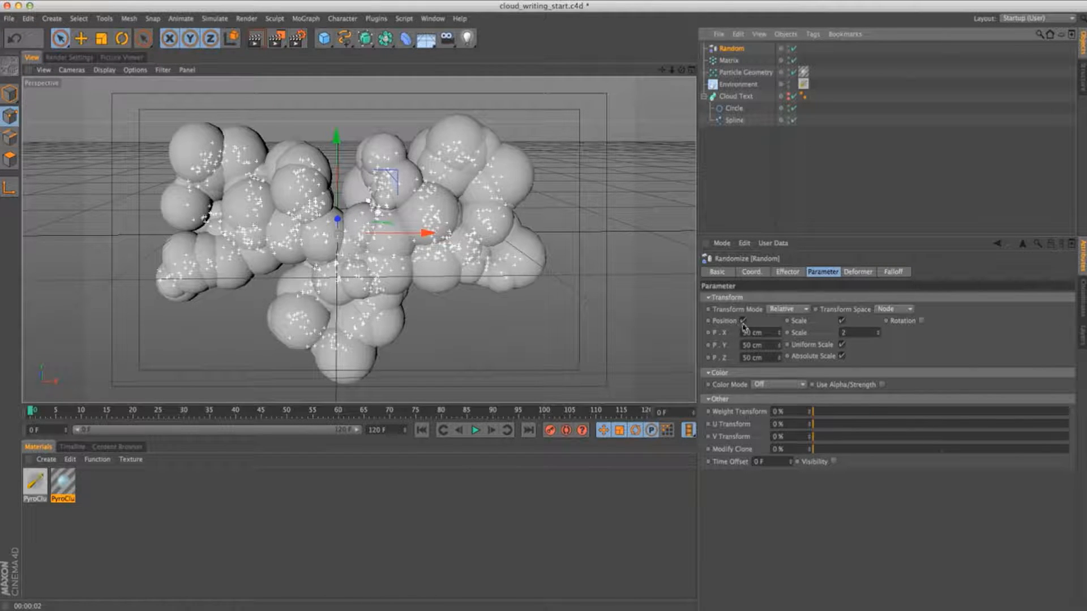
click(745, 73)
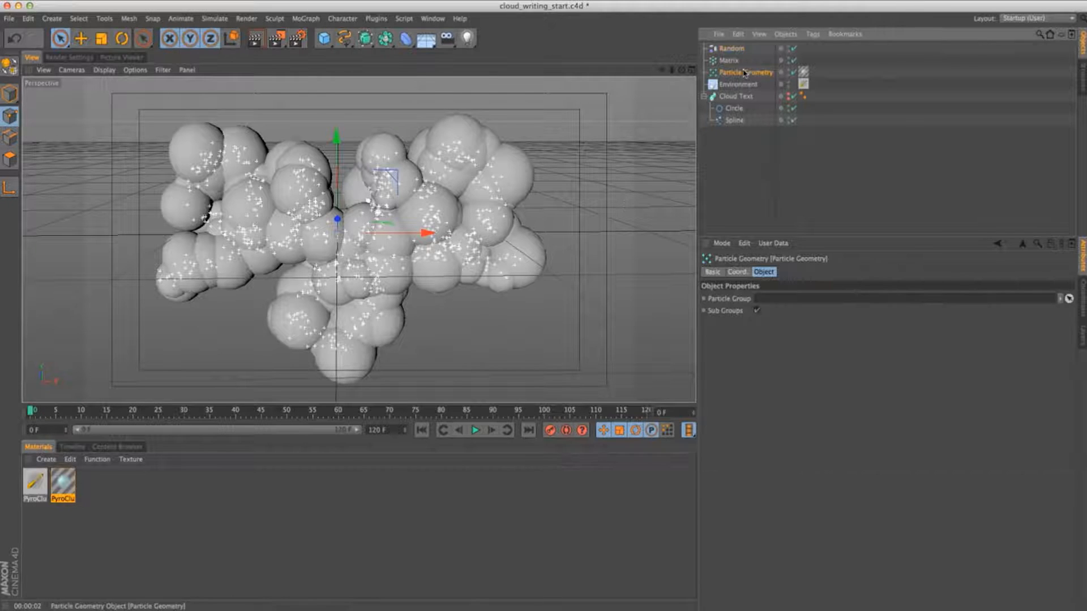
click(730, 61)
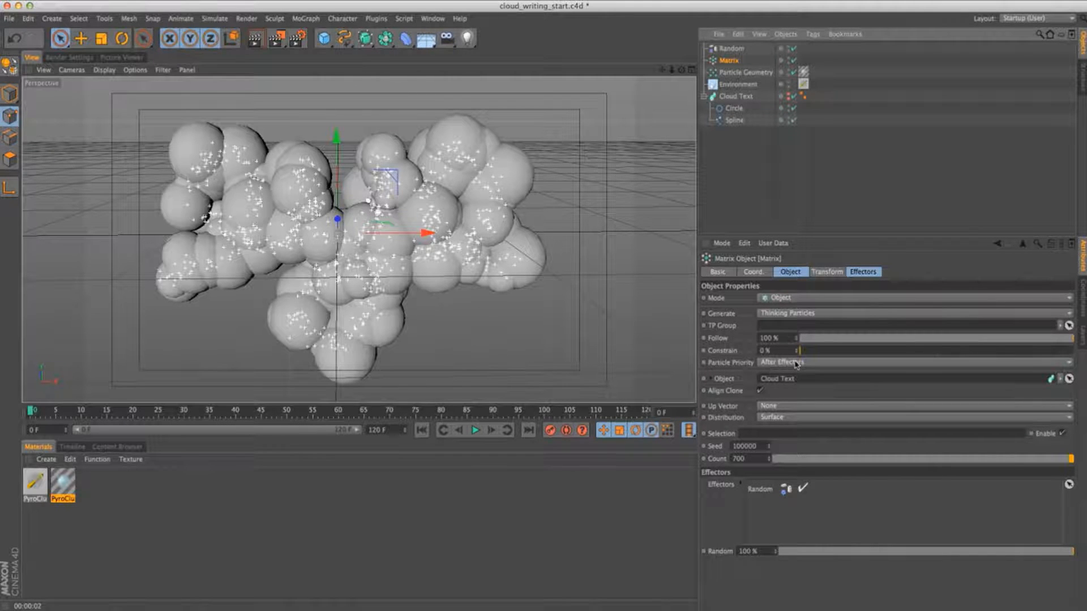
click(734, 49)
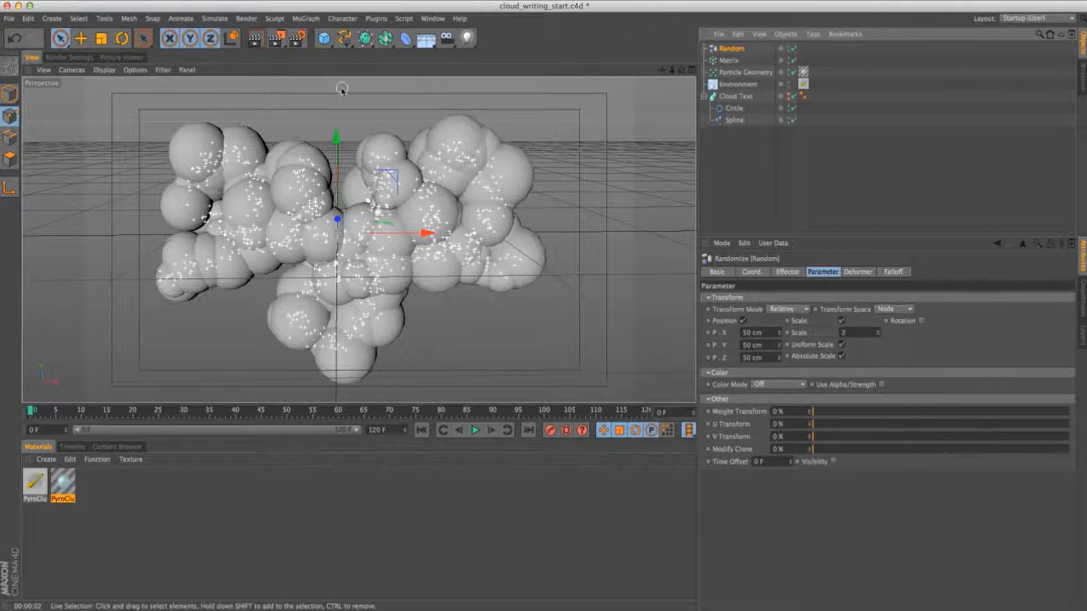
click(255, 38)
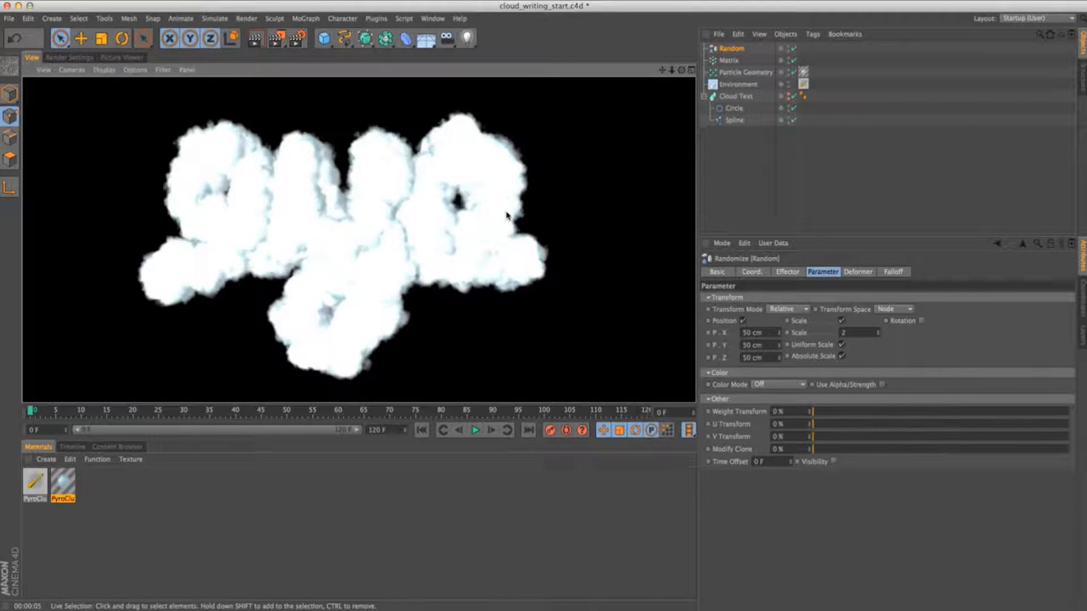
Check the PyroCluster material's Shape radius and reduce the Random effector's uniform Scale to 1.36
double_click(42, 494)
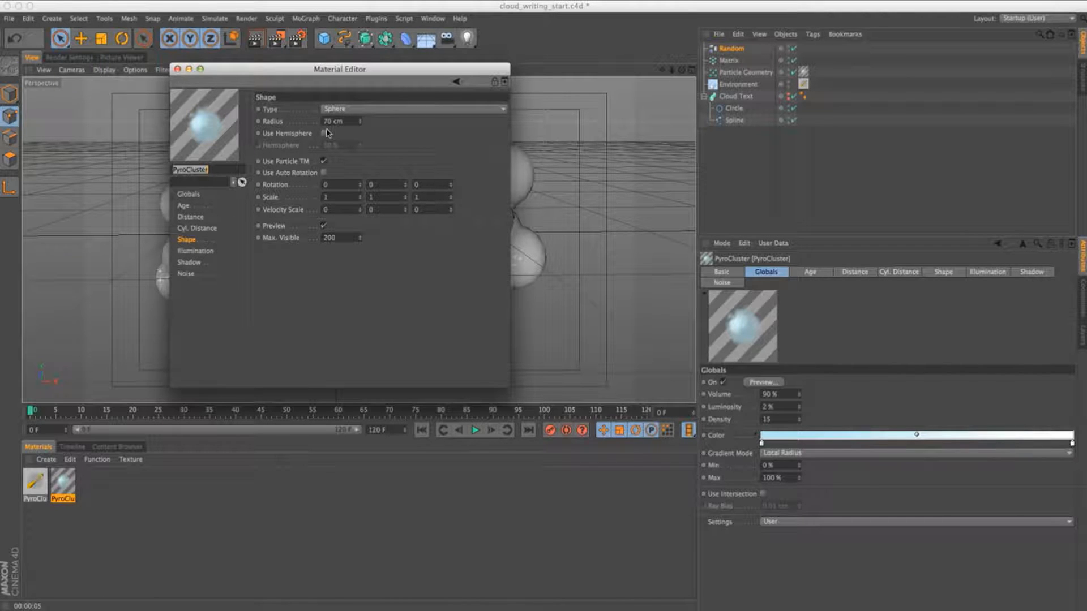
click(177, 69)
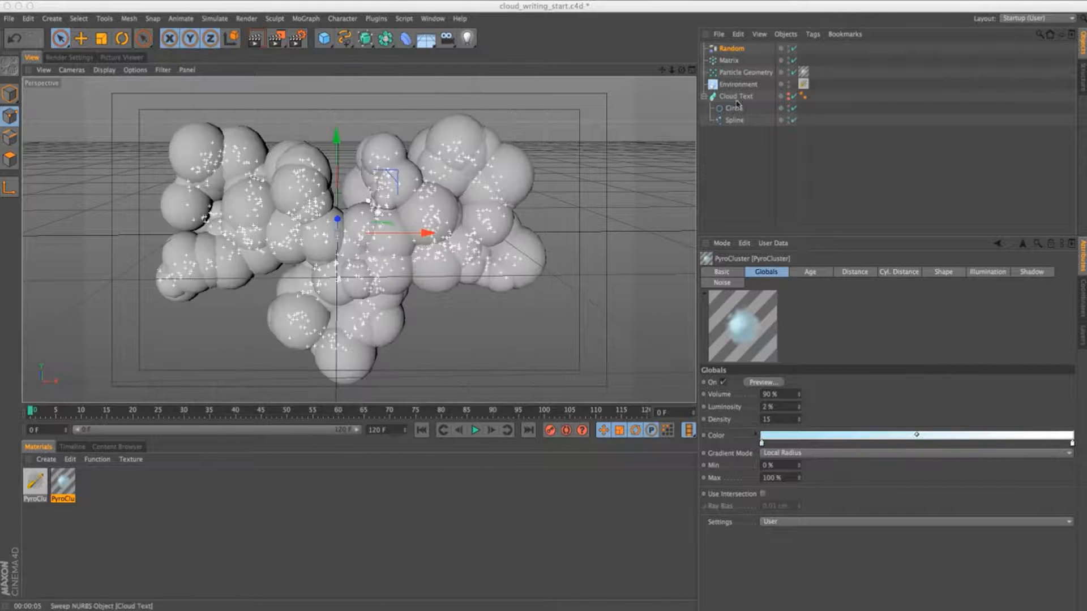
click(732, 61)
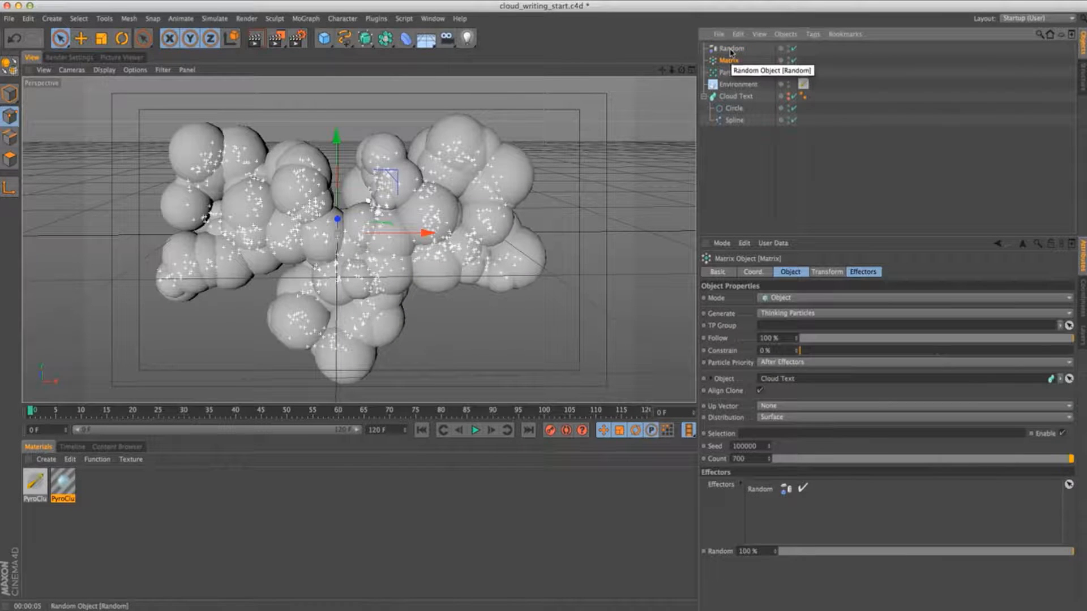
click(731, 50)
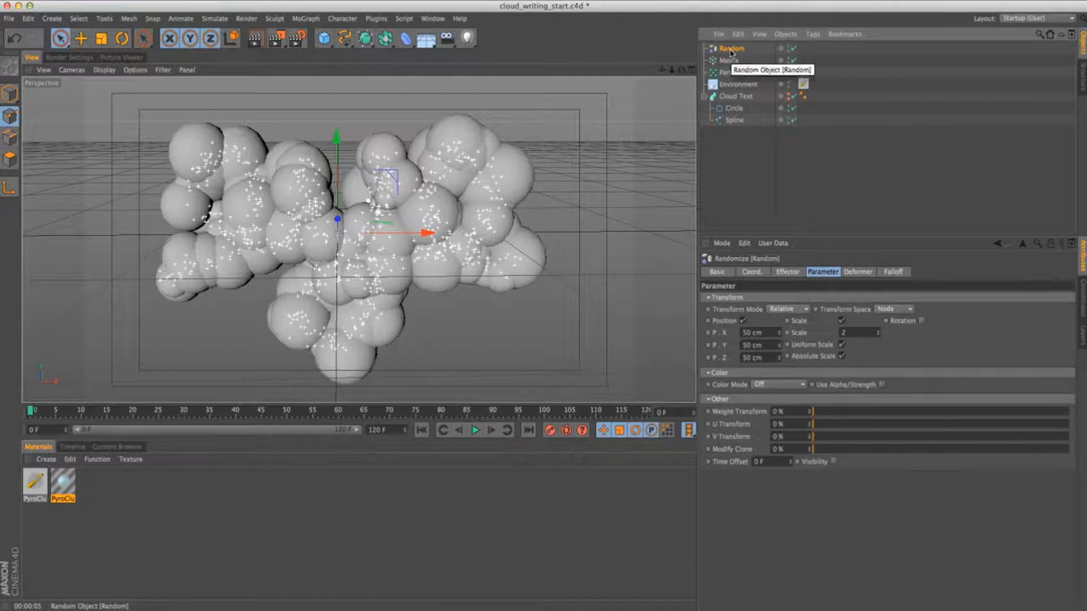
text(.04)
key(Return)
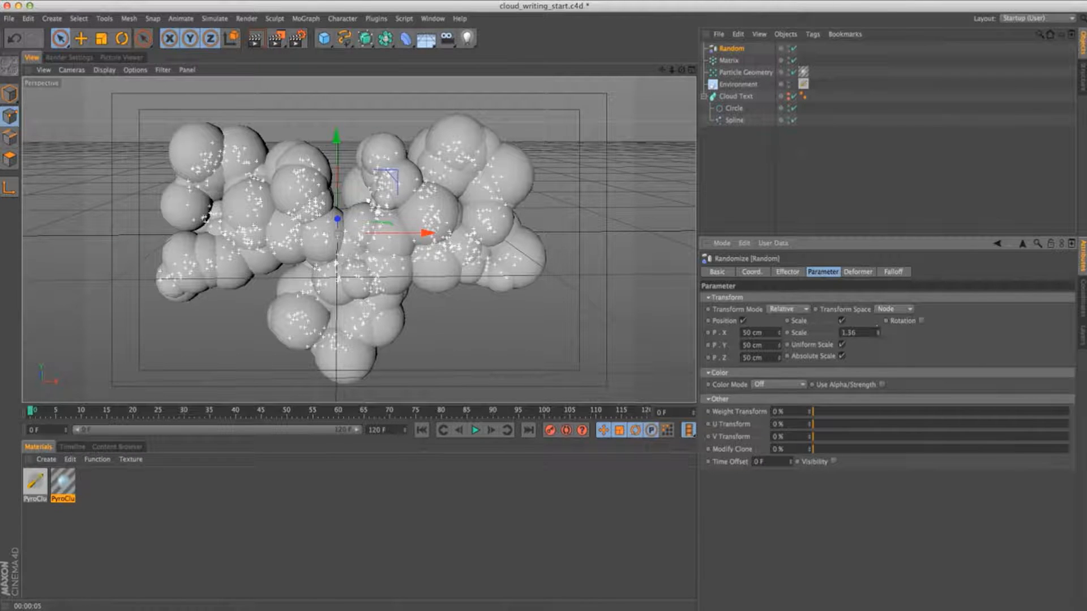
Set the Random effector's uniform Scale to 1 and scrub through the timeline to check the particle sizes
click(339, 411)
drag(167, 411, 112, 410)
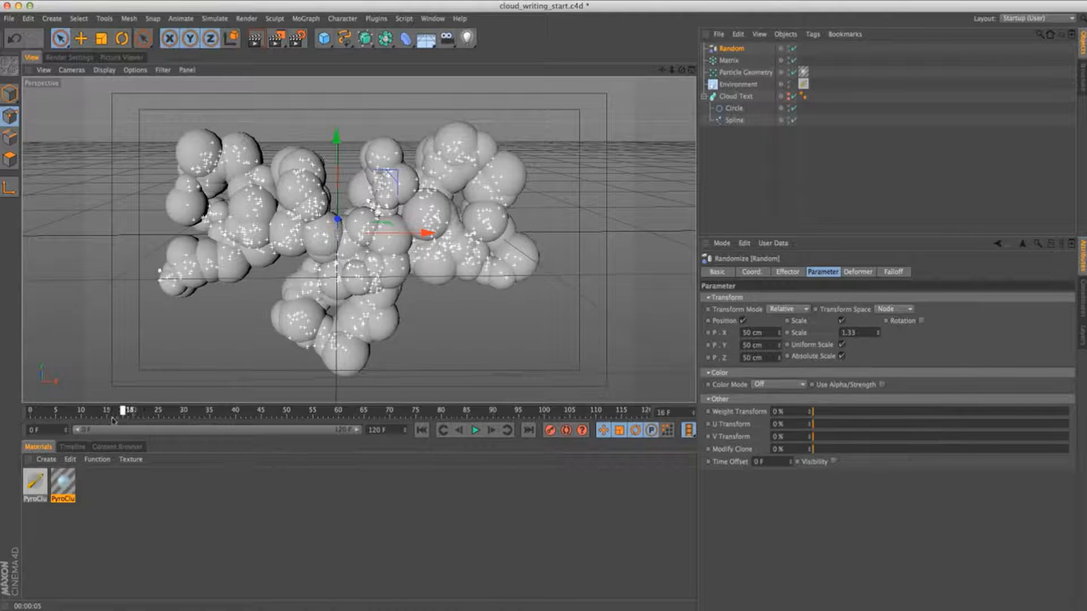
drag(857, 333, 793, 308)
text(1)
click(231, 411)
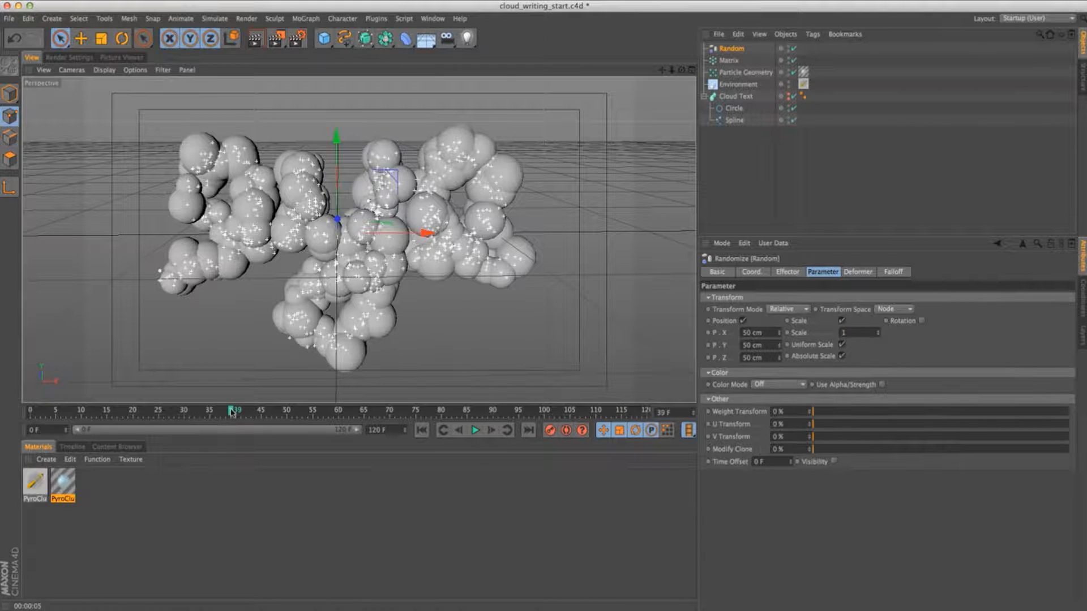
Set the PyroCluster material's Shape radius to 60 cm and render a preview of the perspective view at frame 0
double_click(63, 484)
click(337, 121)
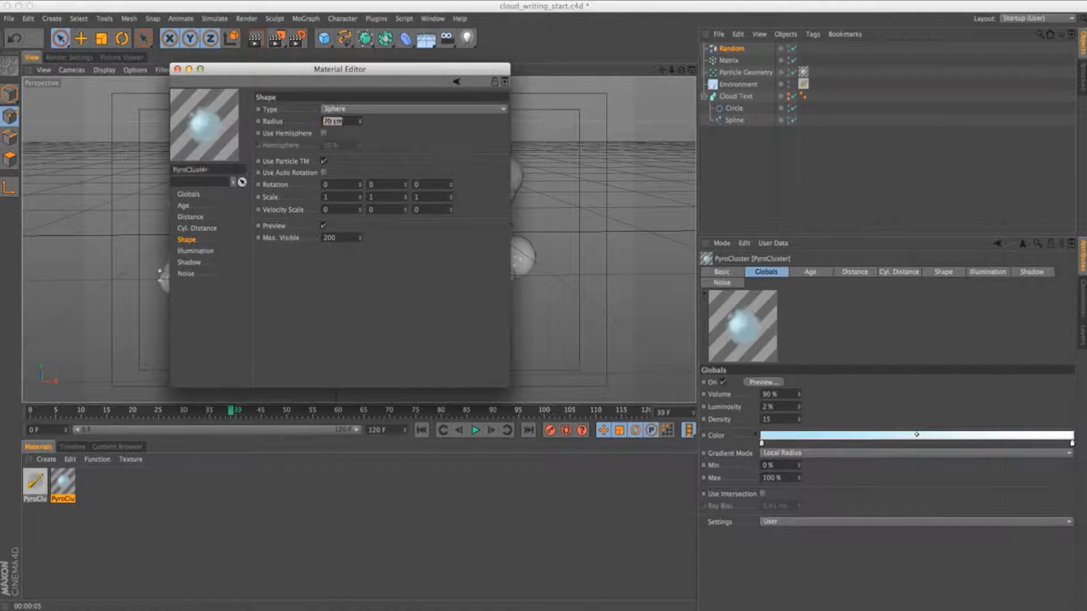
key(Return)
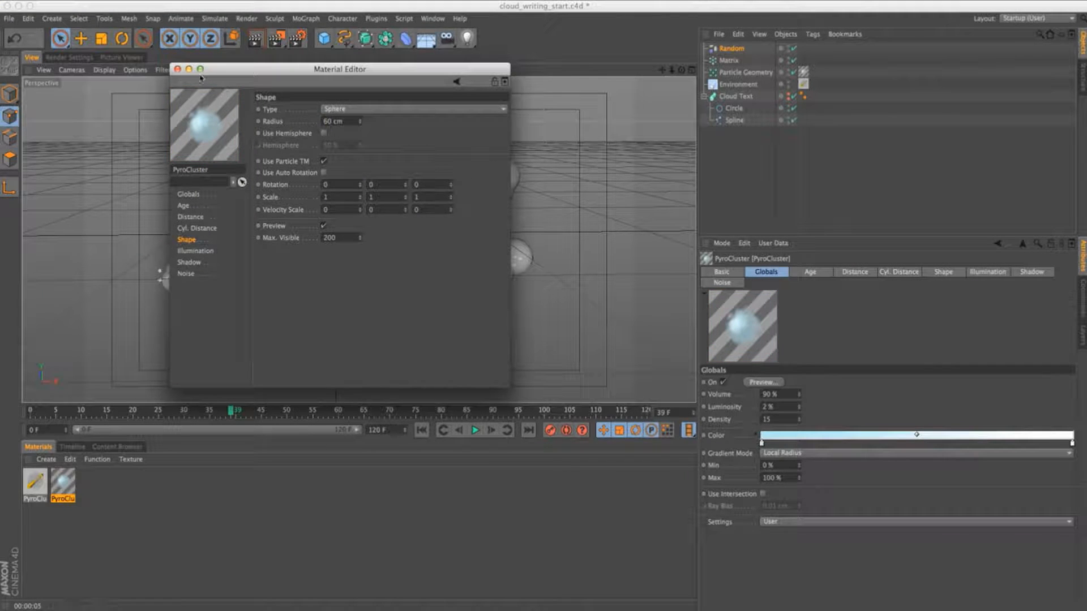
click(177, 69)
drag(100, 412, 30, 411)
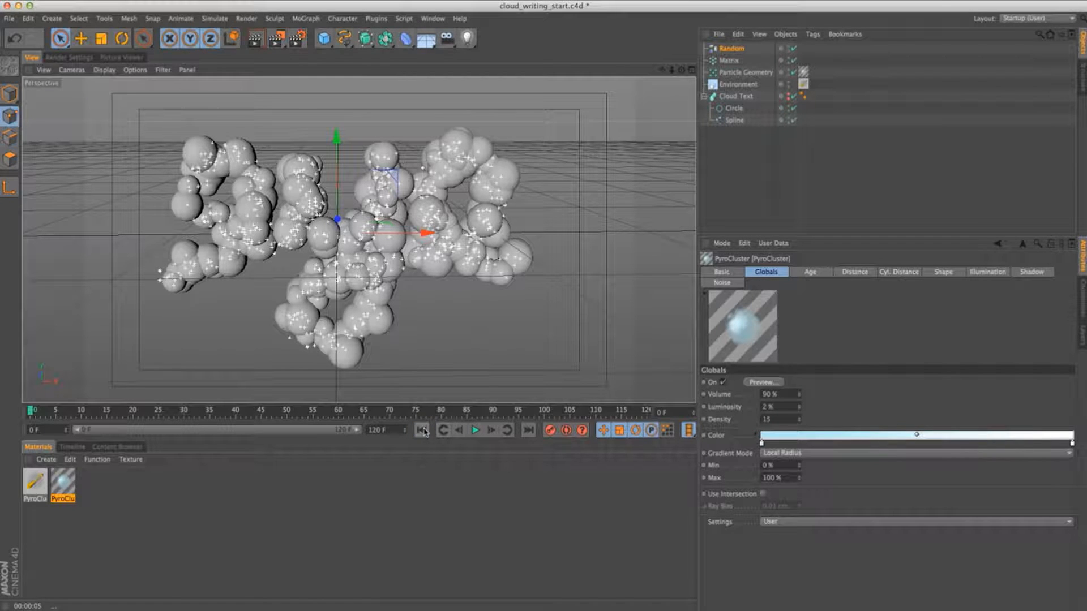
key(super+r)
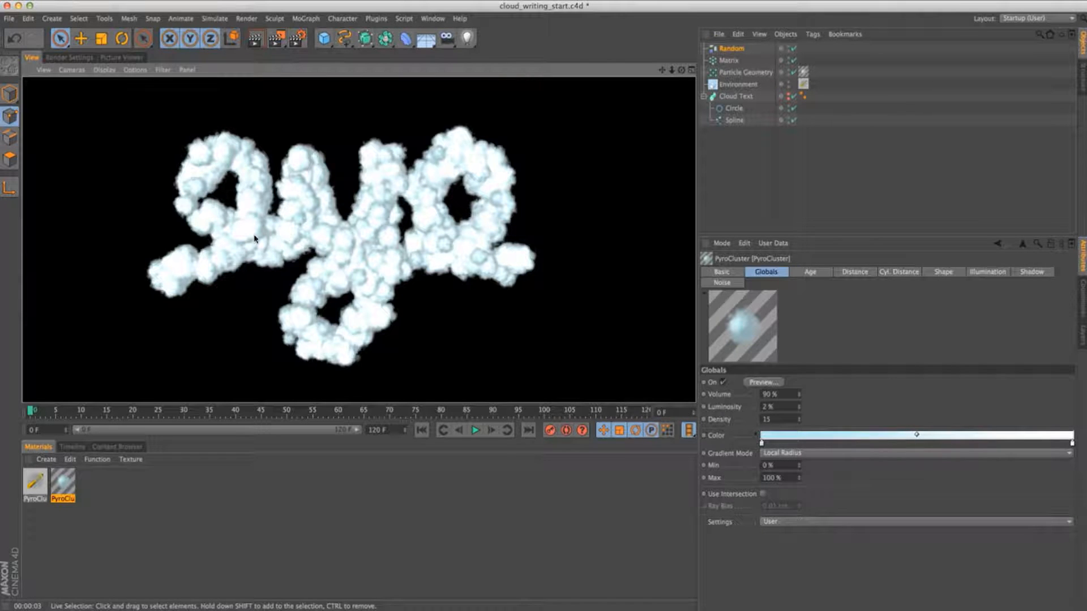
Add a Shader effector to the Matrix and place it above Random in the Matrix's effector list
click(728, 60)
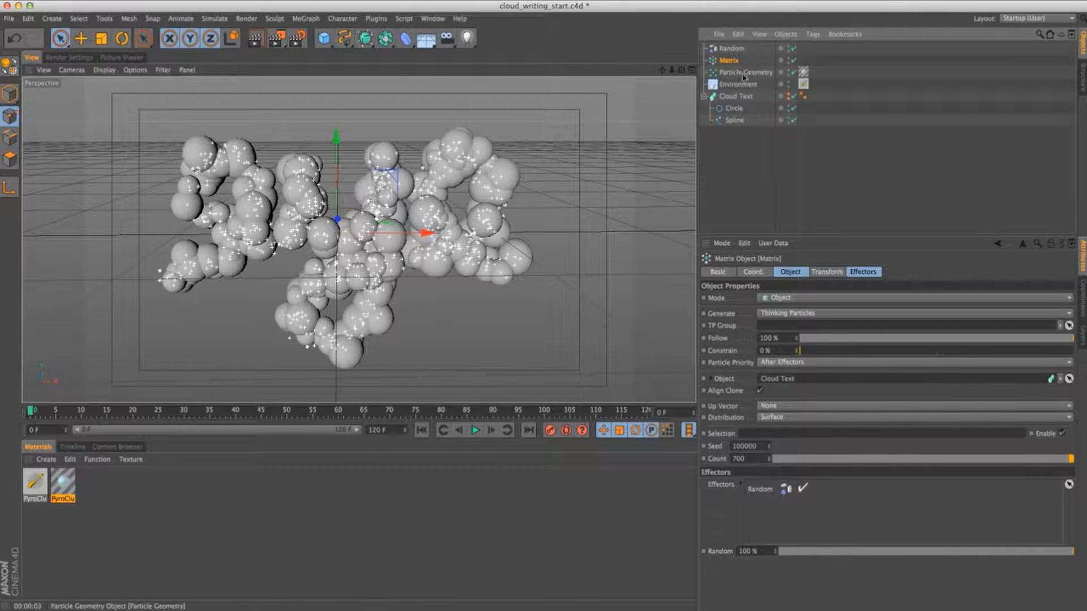
click(305, 18)
mouse_move(334, 35)
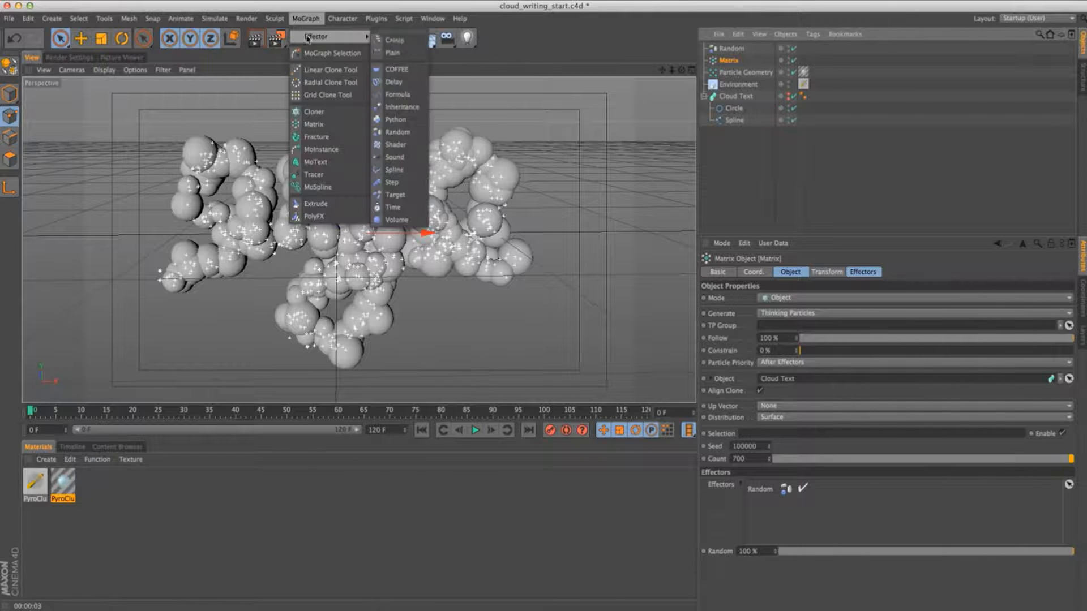
click(399, 144)
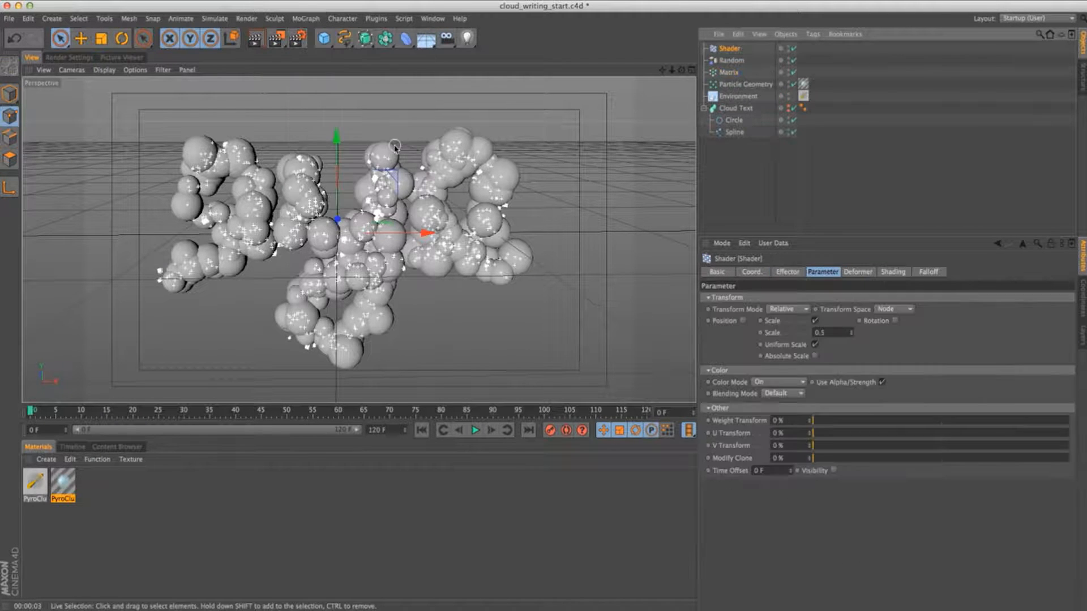
click(927, 272)
click(729, 71)
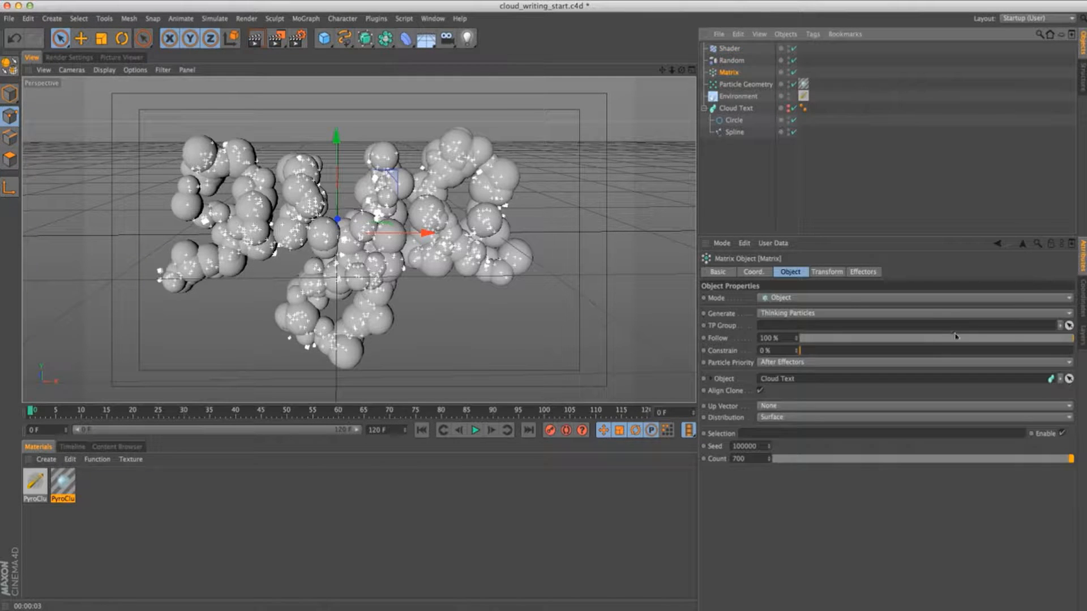
click(857, 272)
drag(763, 326, 768, 309)
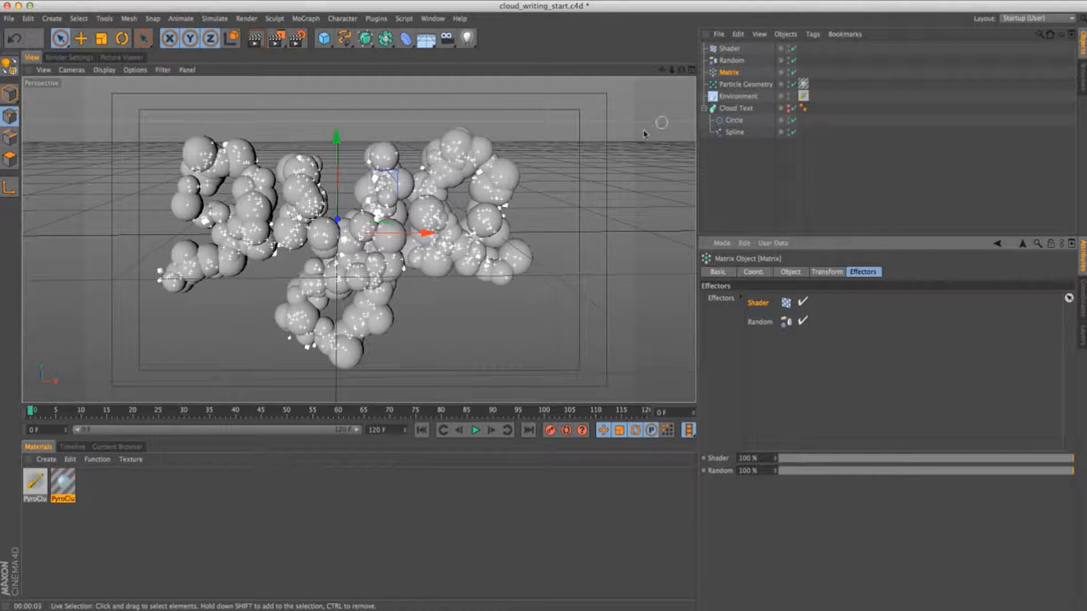
Set the Shader effector's uniform Scale to -1 and render a preview of the view at frame 0
click(728, 49)
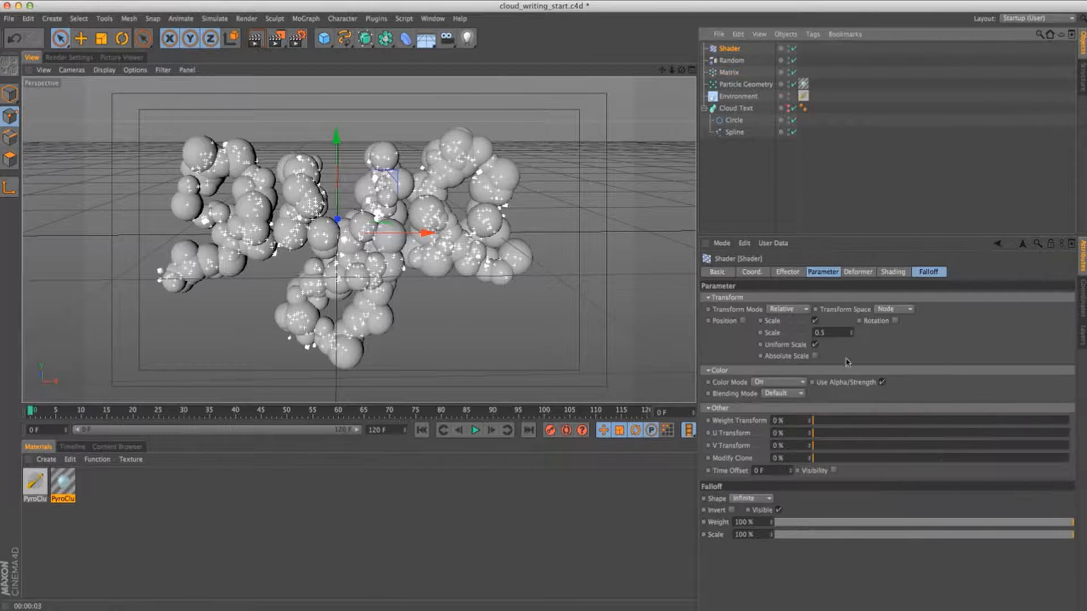
click(818, 332)
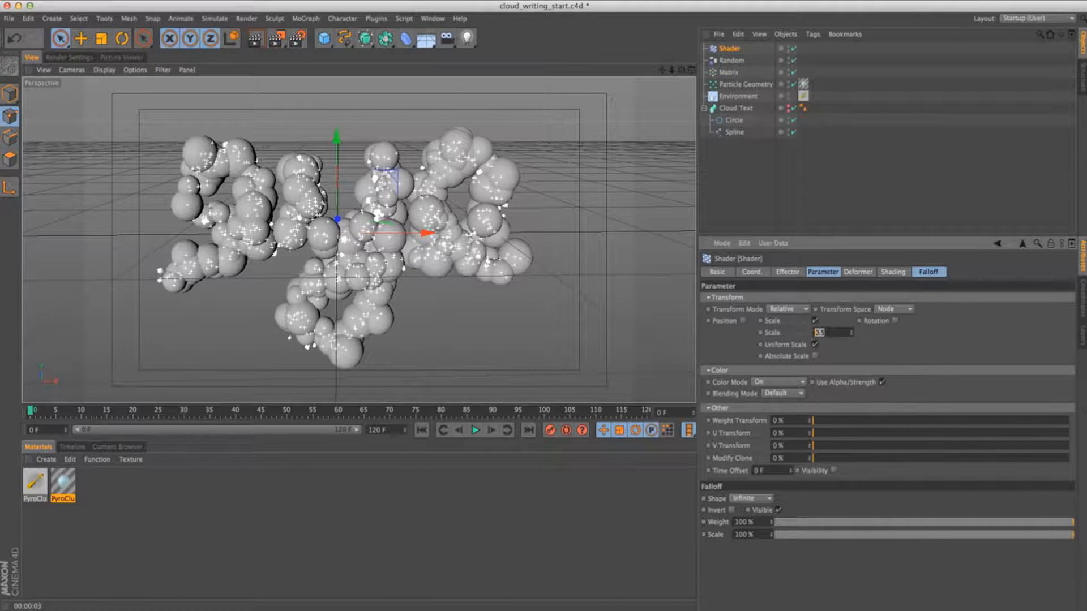
text(-1)
key(Return)
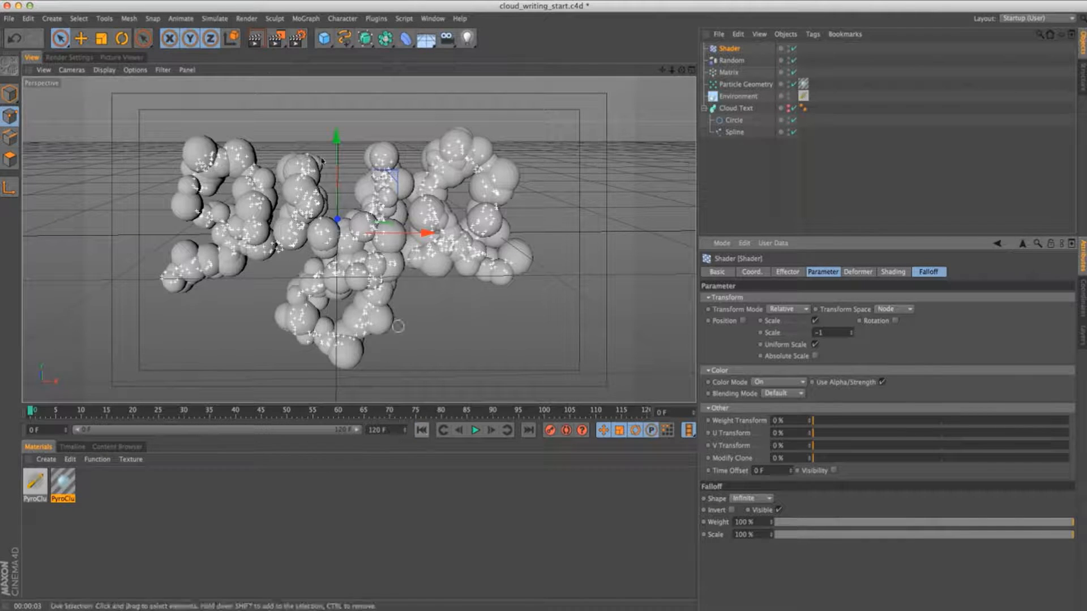
drag(94, 414, 32, 411)
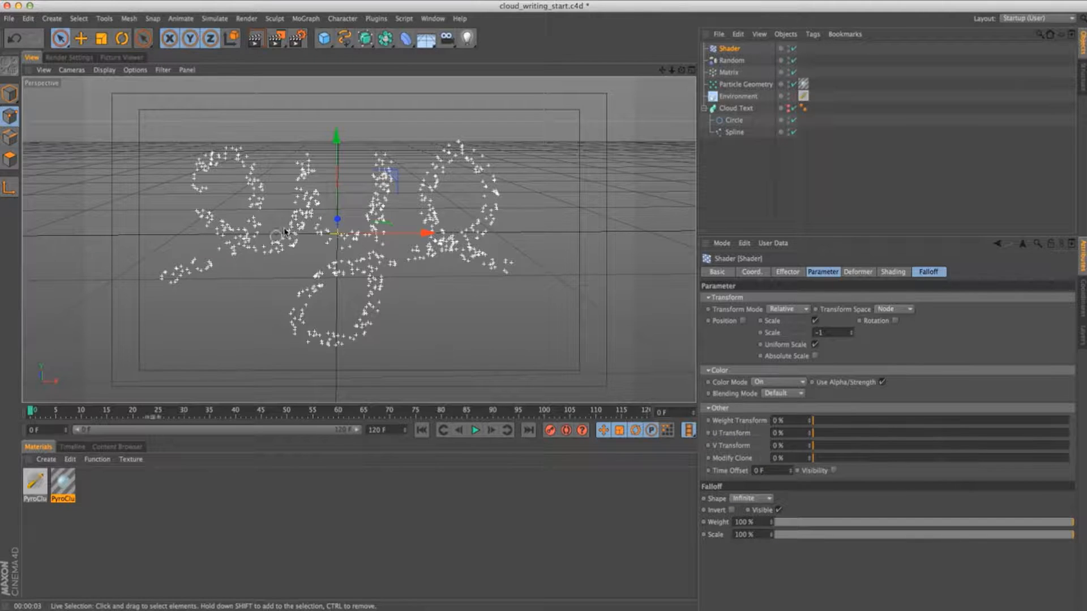
click(255, 40)
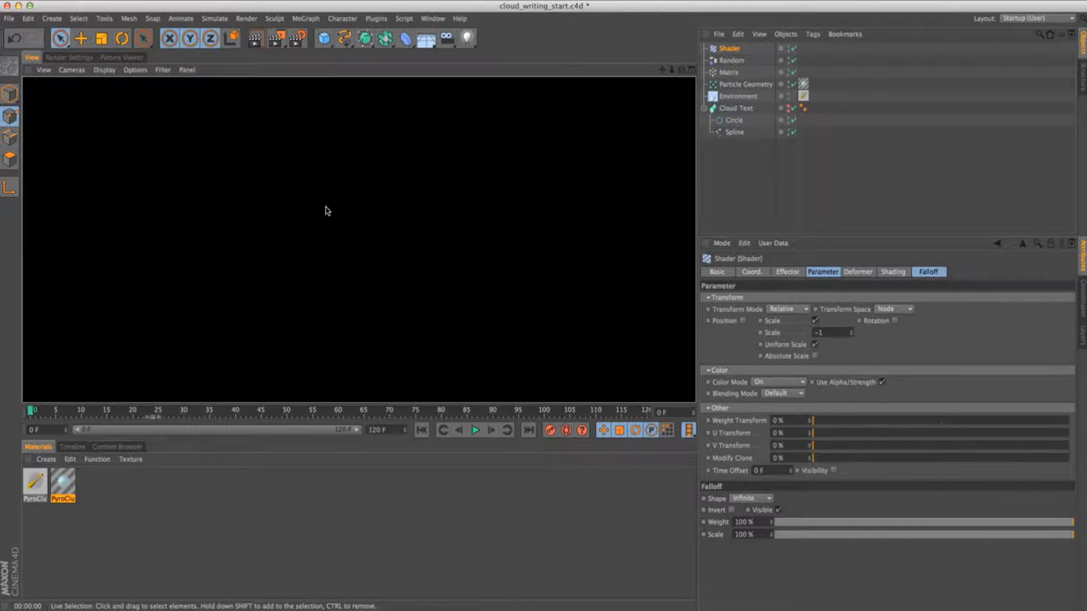
click(366, 236)
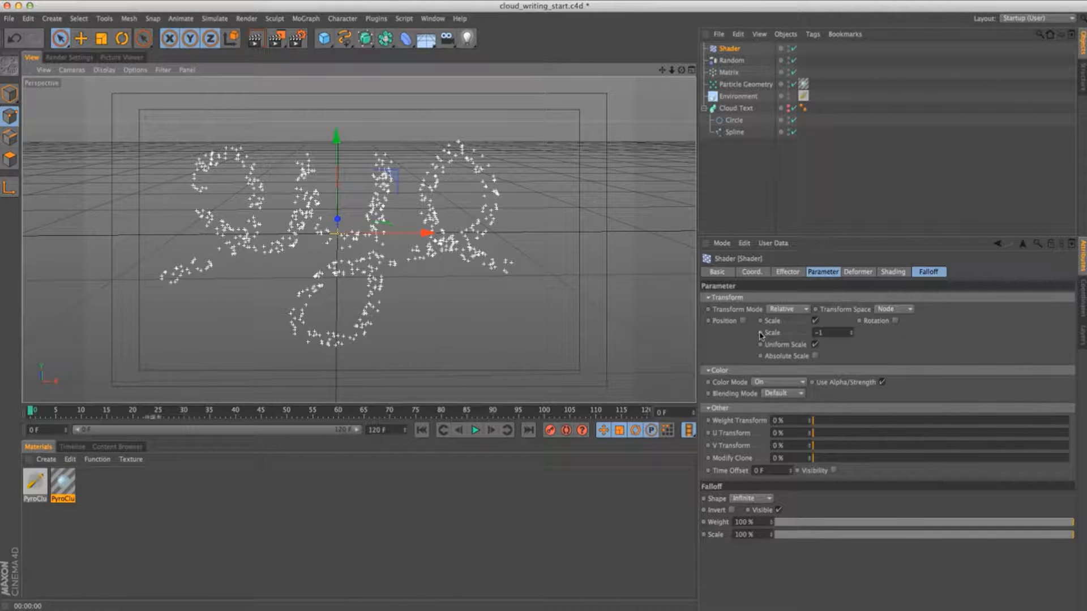
Create a new material named Shader Mat and disable its Specular channel
click(893, 272)
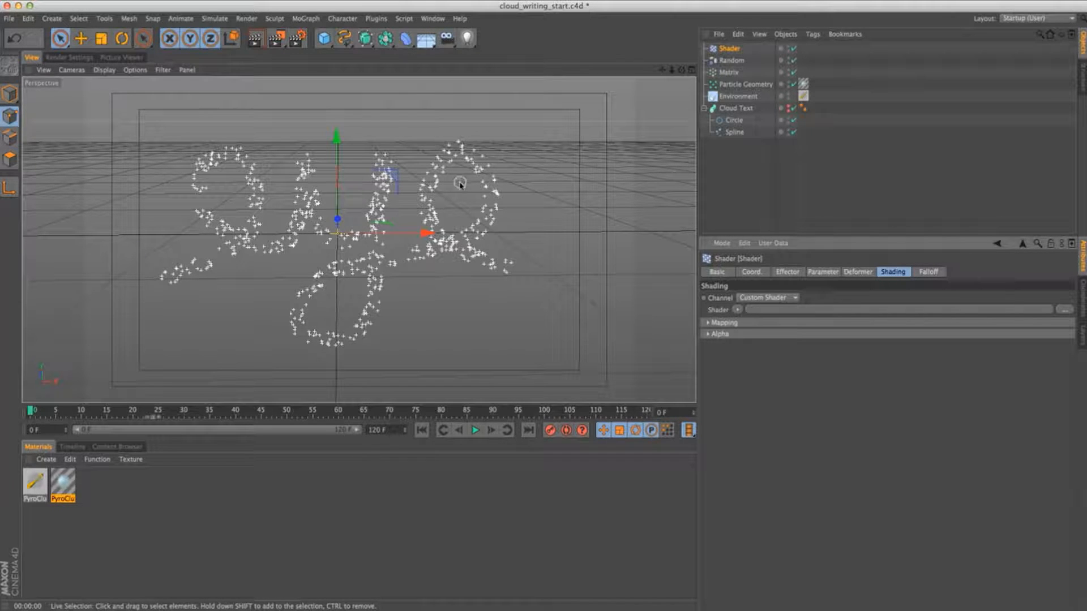
double_click(150, 549)
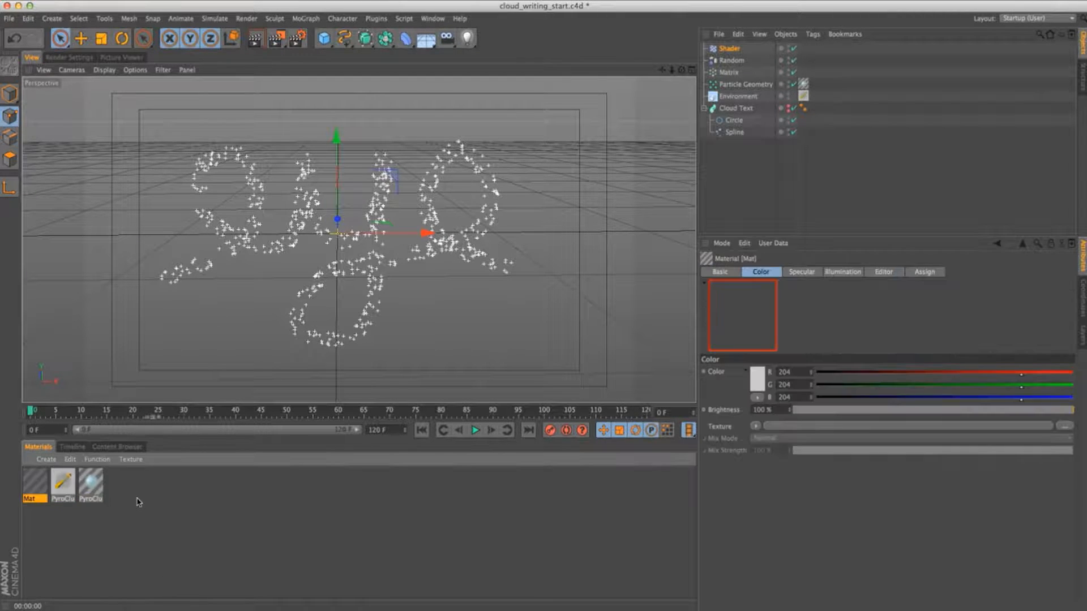
double_click(41, 490)
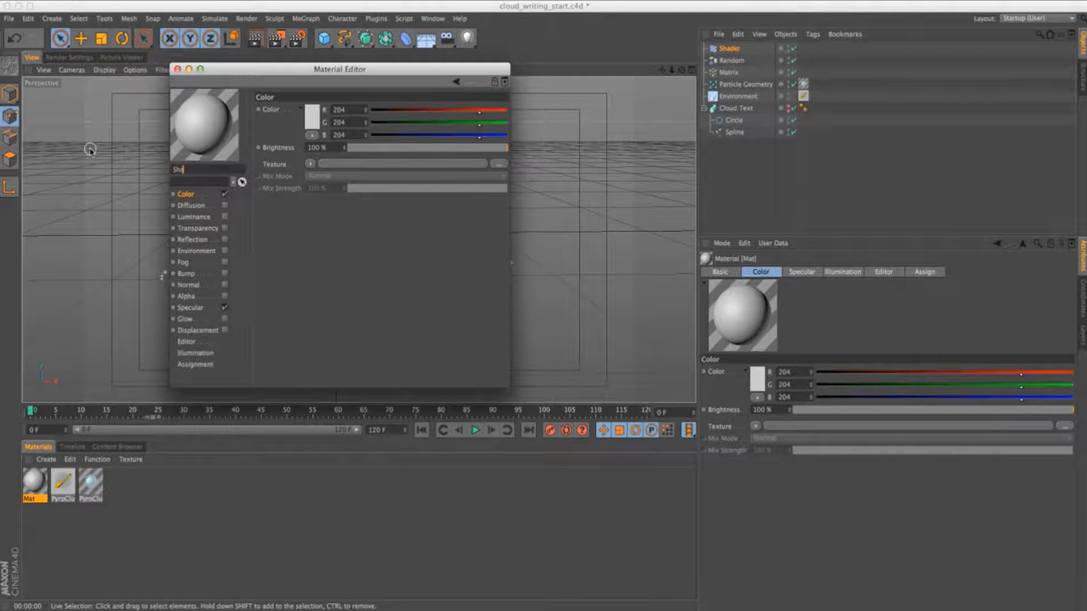
key(Return)
click(222, 307)
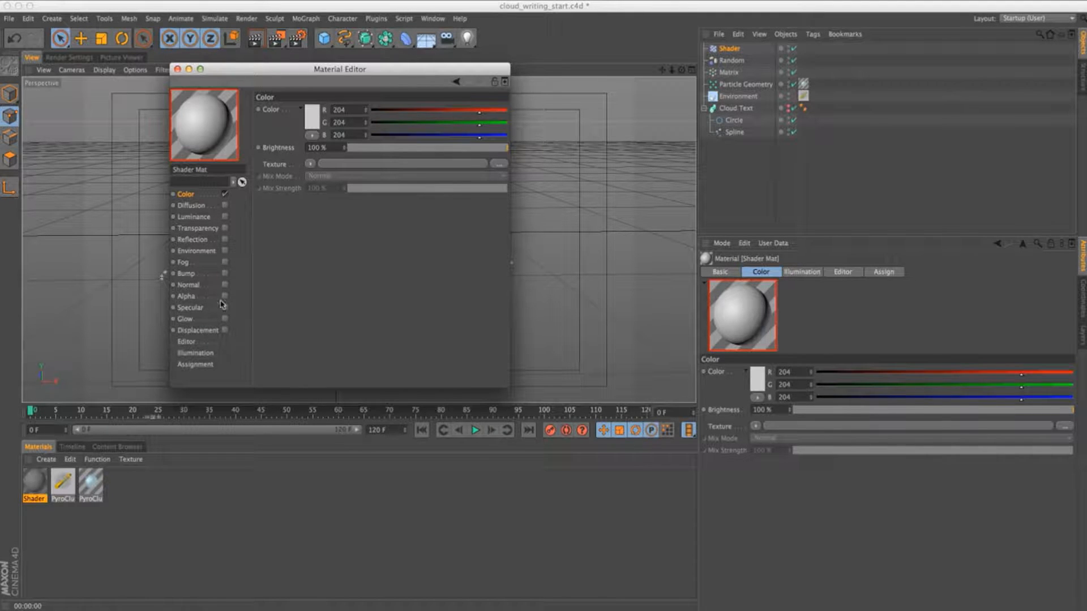
Load a Gradient into Shader Mat's Color texture and open the gradient's shader properties
click(311, 164)
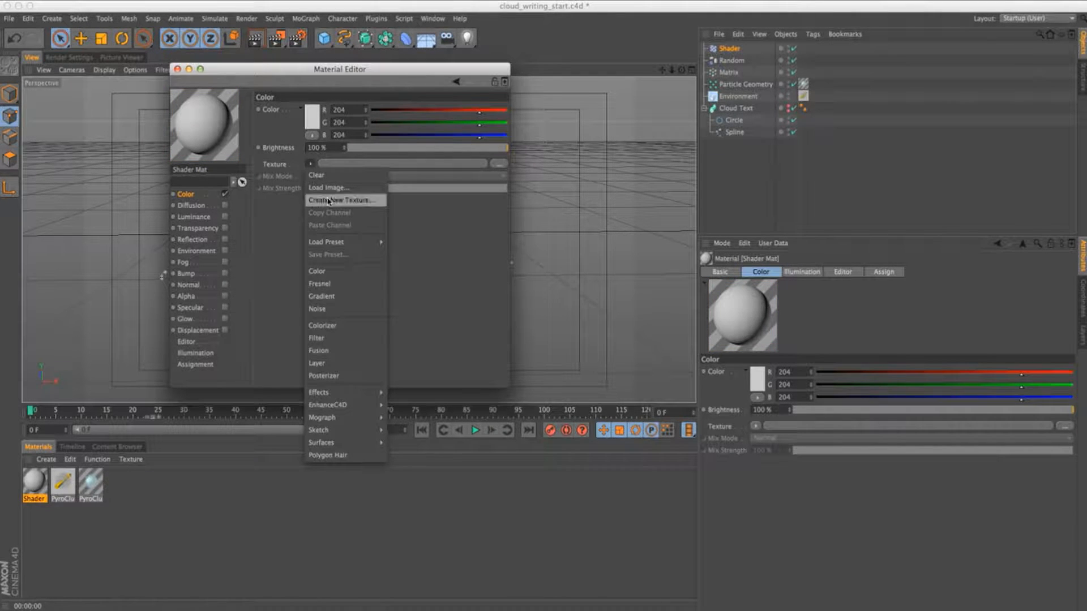
click(335, 301)
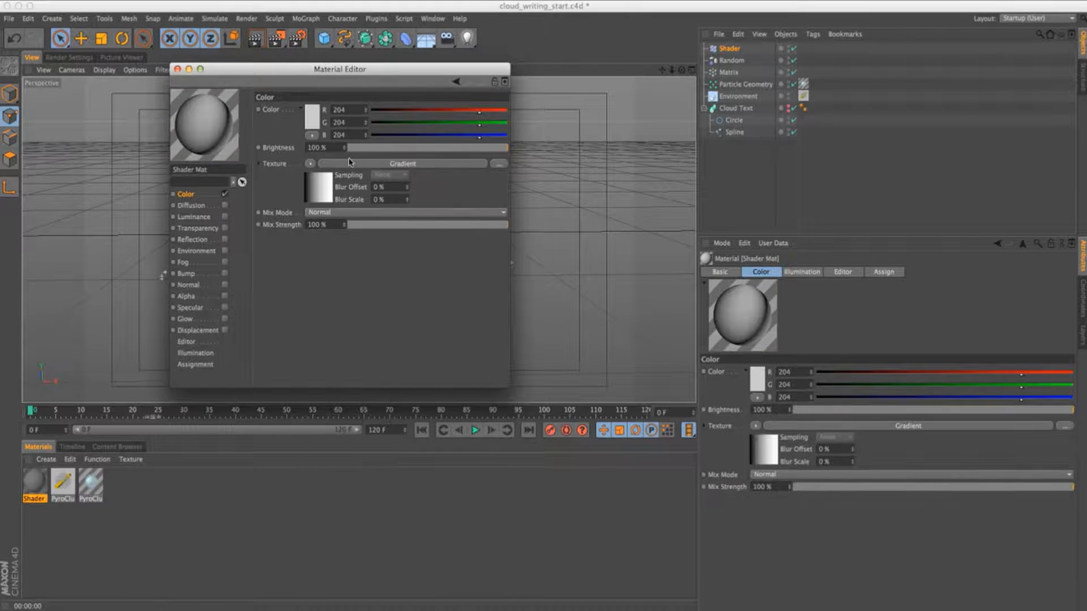
click(372, 165)
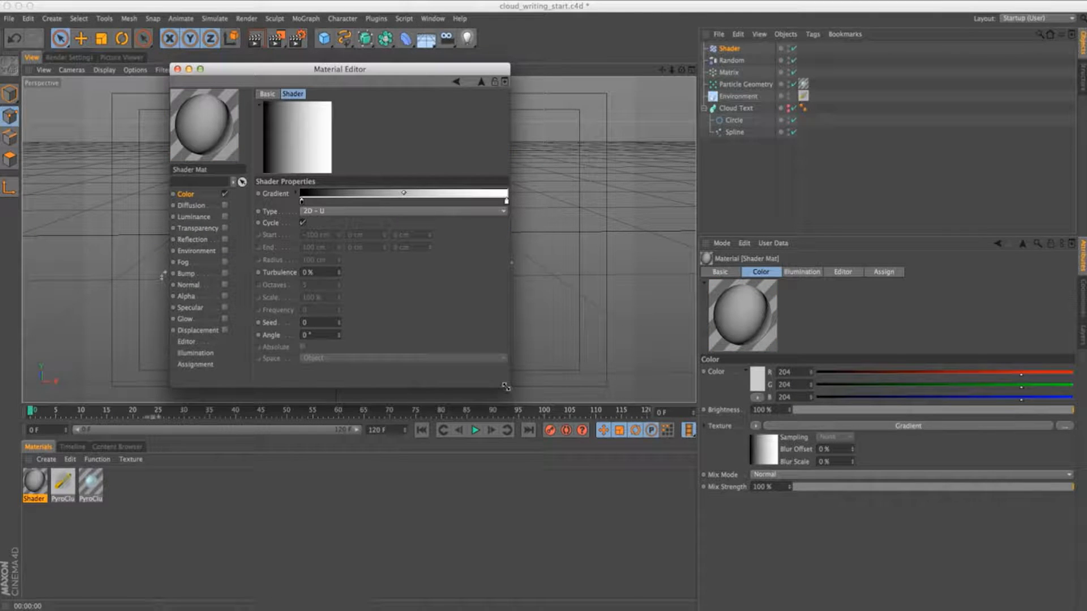
drag(507, 387, 650, 465)
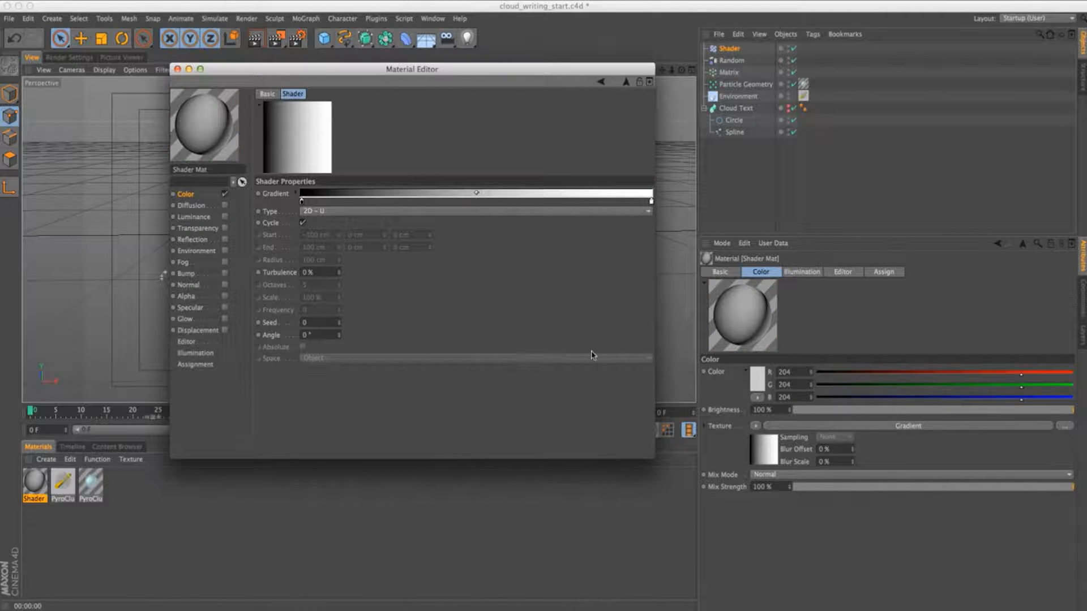
drag(368, 69, 655, 84)
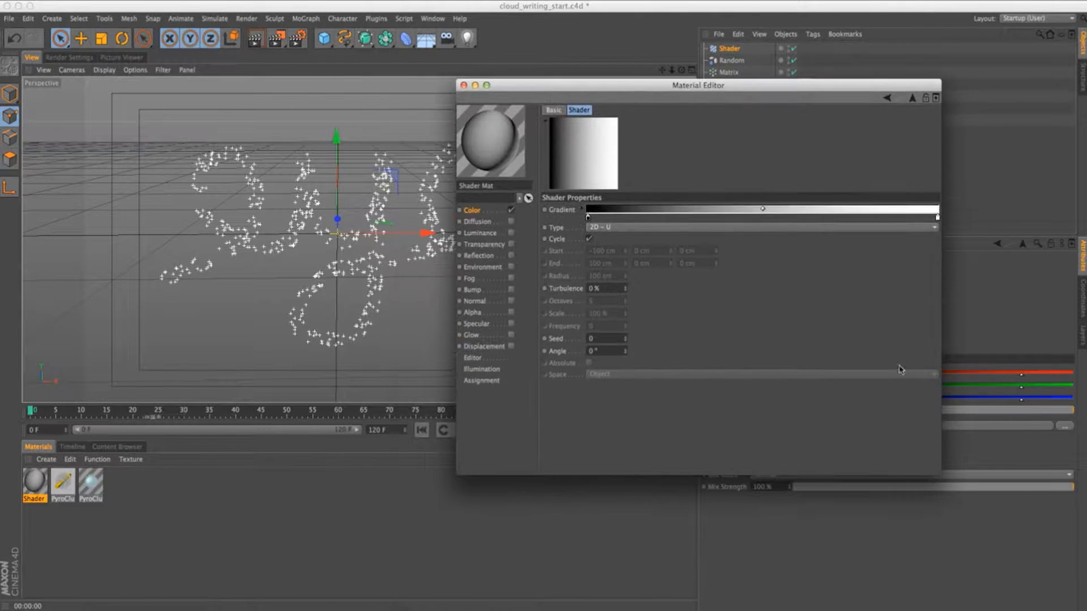
drag(944, 469, 745, 420)
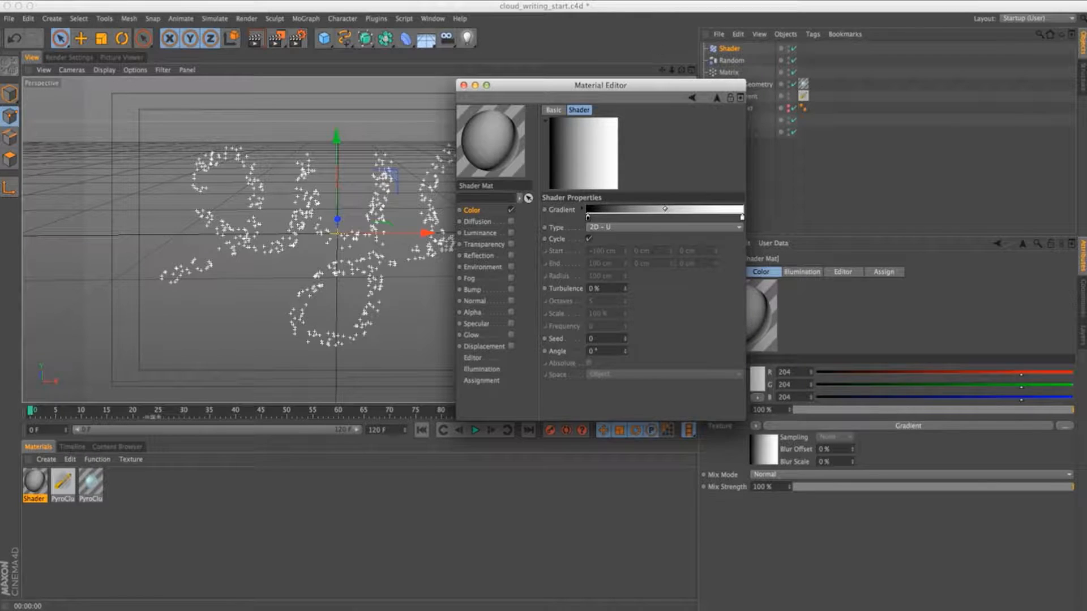
drag(571, 86, 352, 172)
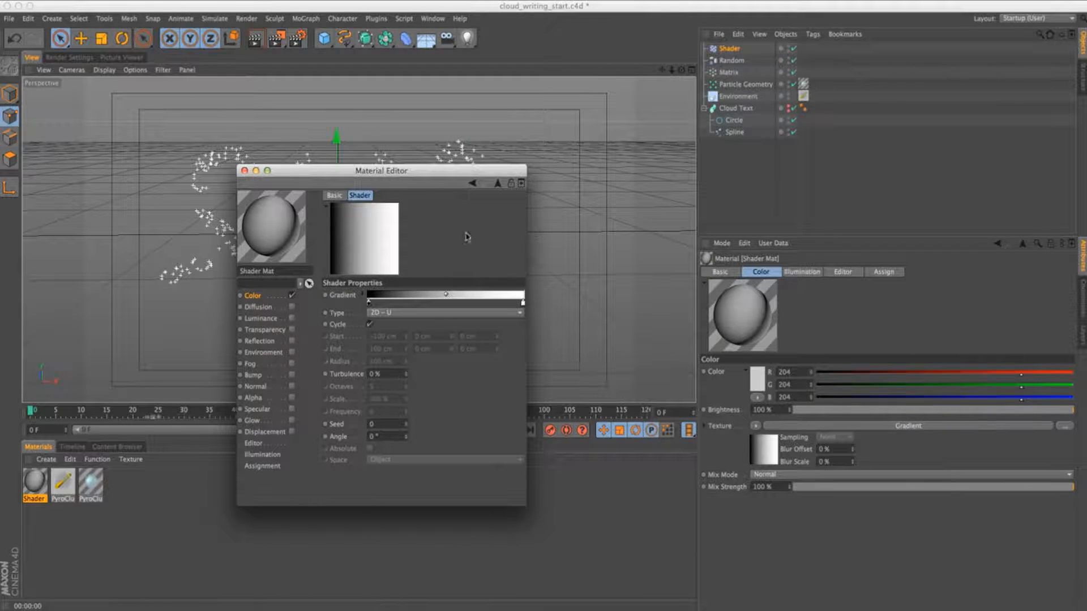
Apply Shader Mat to the Shader effector and base its shading on the Color channel of that texture tag
click(730, 49)
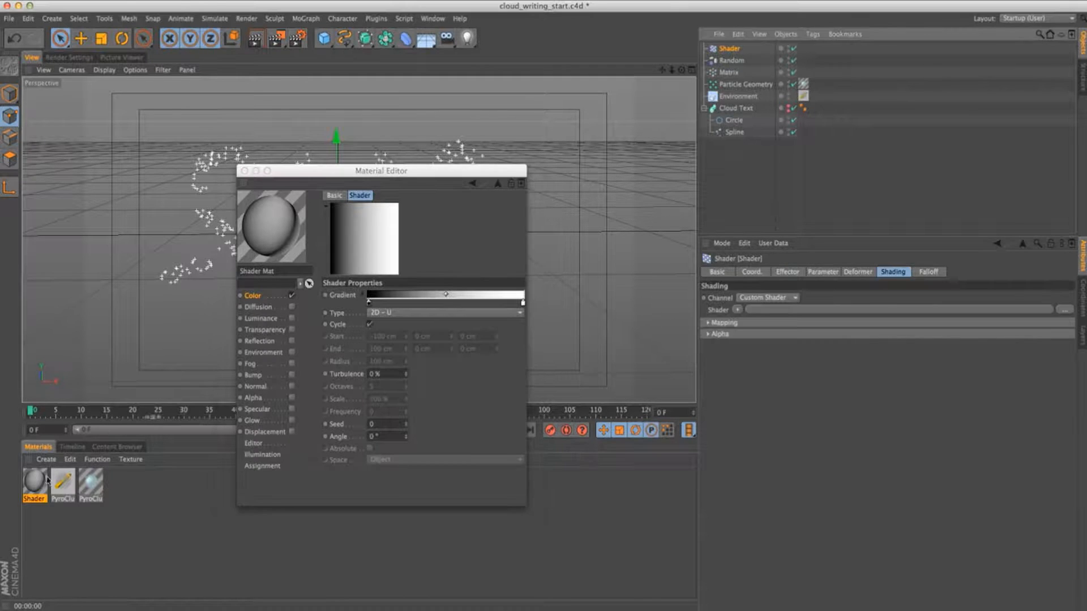
drag(280, 388, 737, 50)
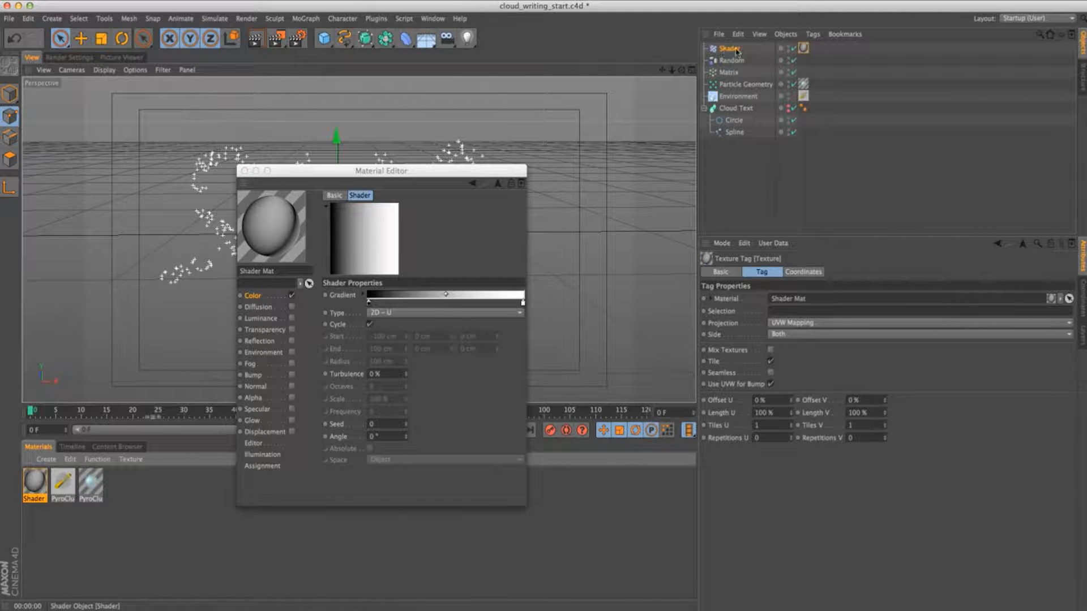
click(730, 51)
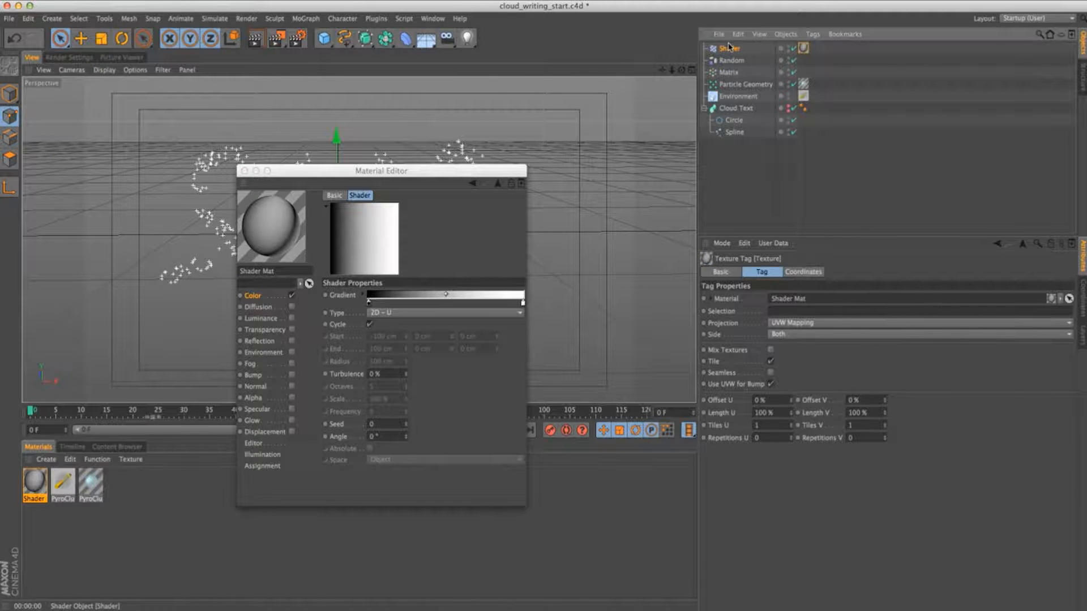
click(737, 310)
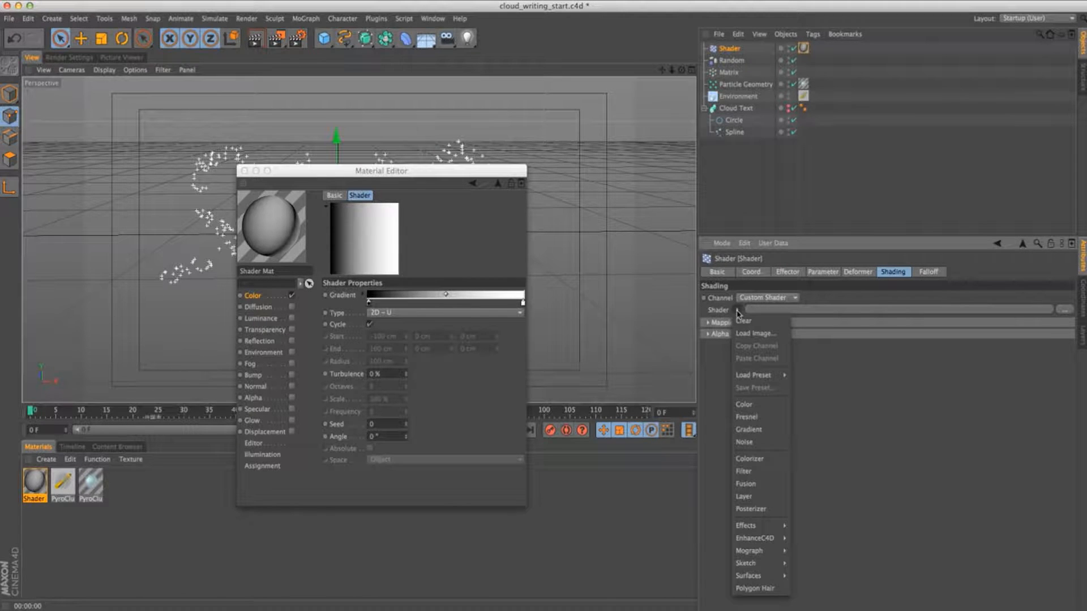
click(730, 312)
click(762, 298)
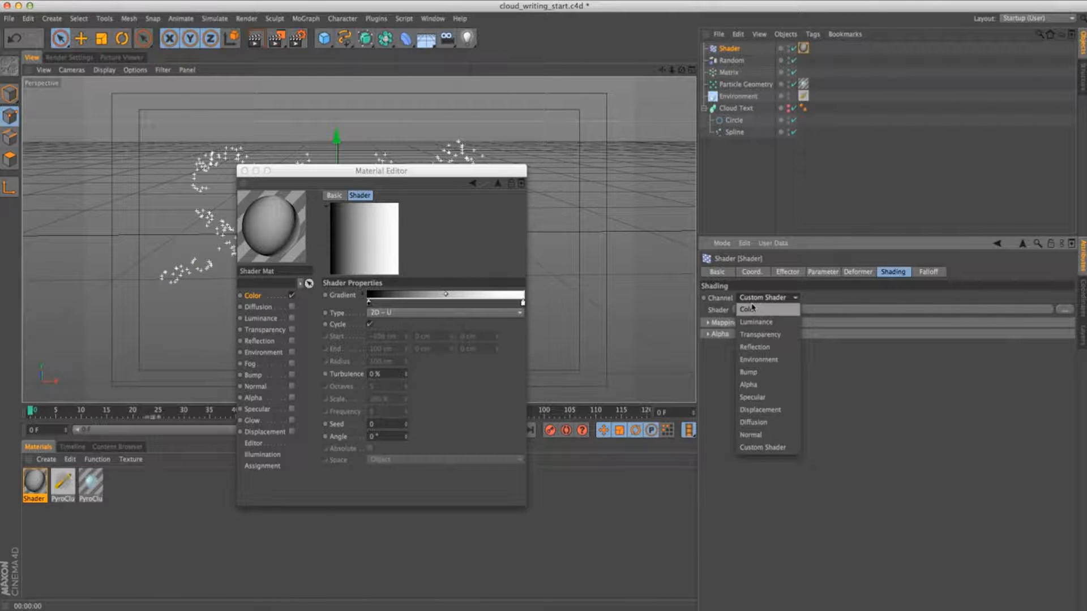
click(757, 310)
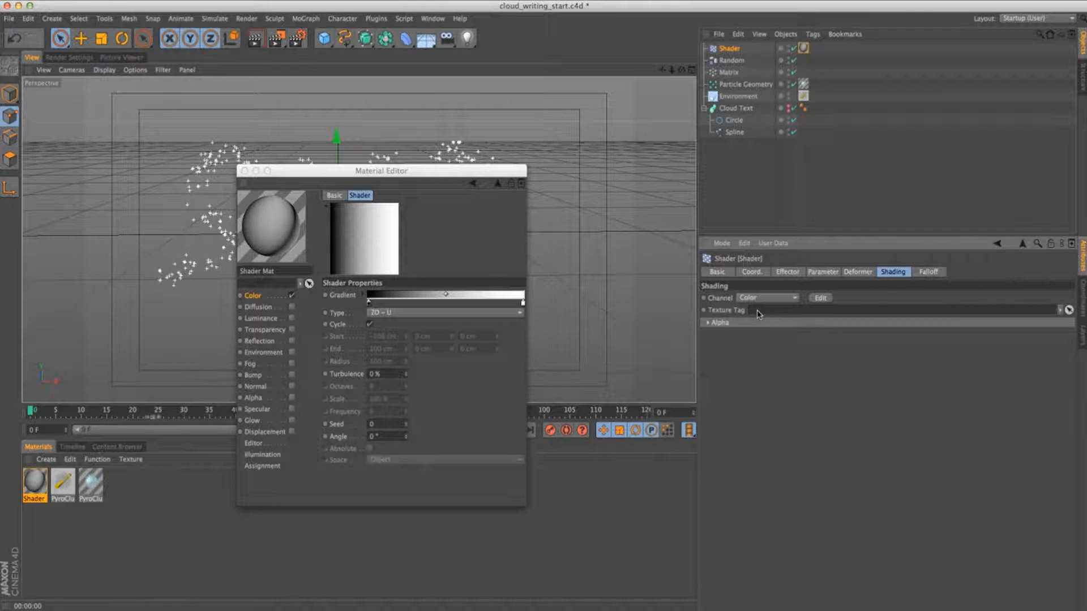
drag(803, 48, 768, 311)
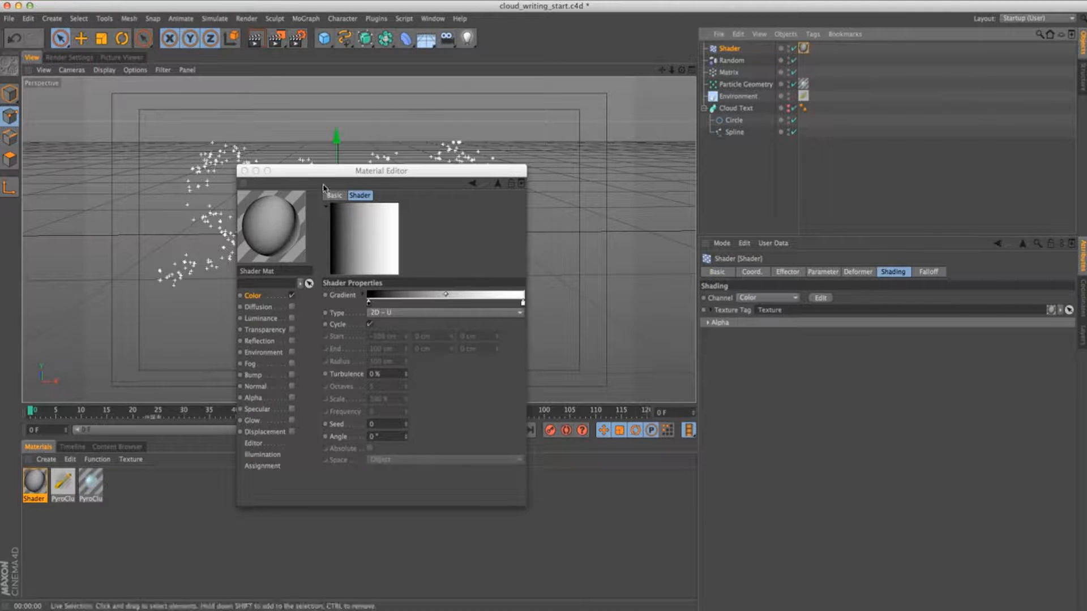
Render a preview of the view at frame 0 to check the horizontal gradient's effect on the particles
drag(314, 175, 650, 206)
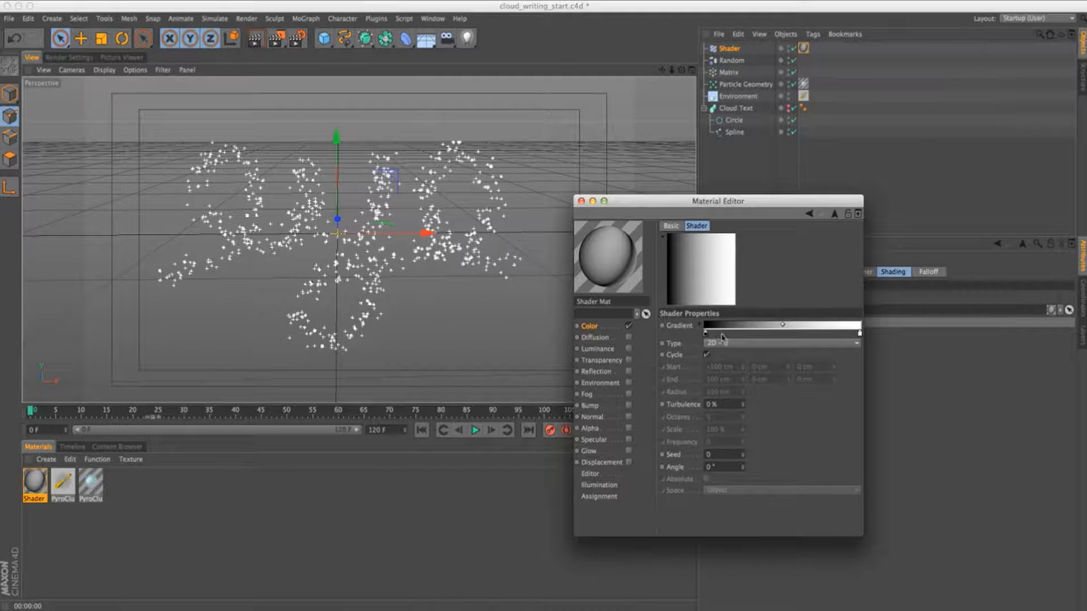
drag(55, 409, 32, 411)
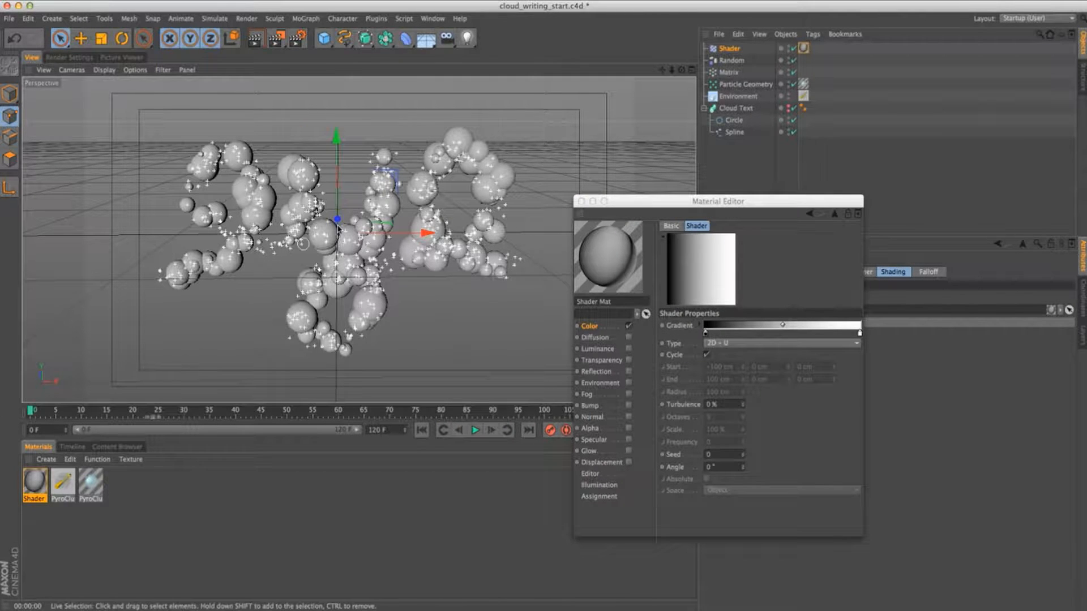
click(254, 38)
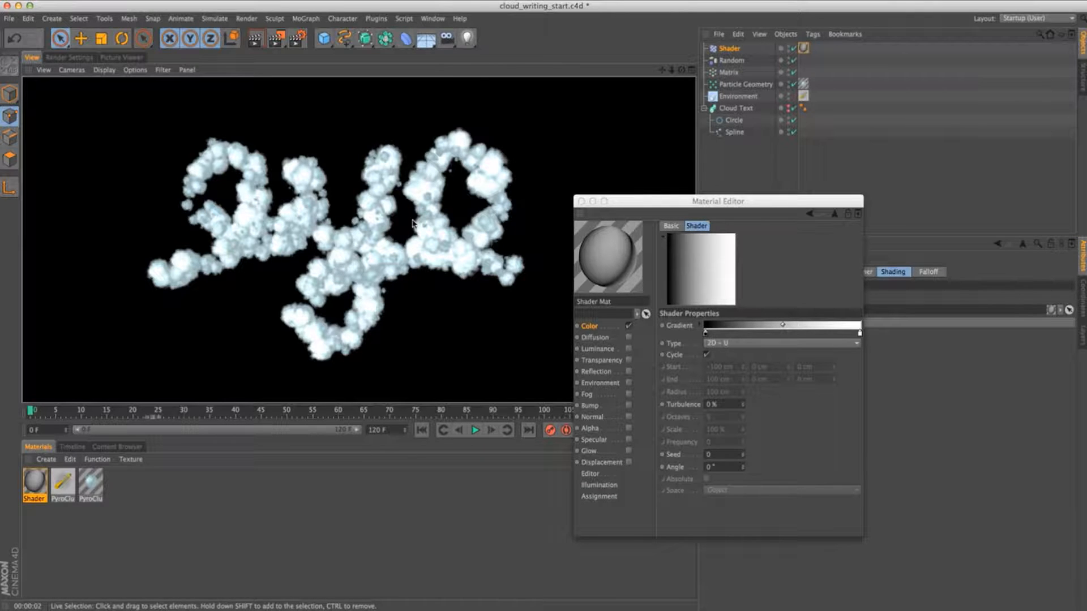
Set the gradient's Type to 2D - V and render a preview of the view at frame 0
click(739, 343)
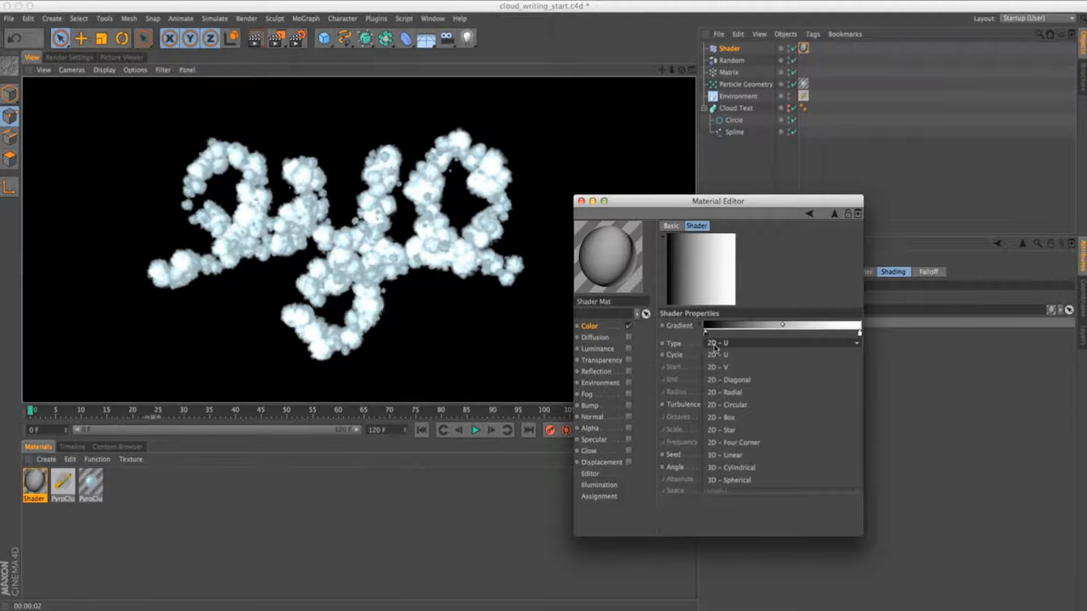
click(736, 367)
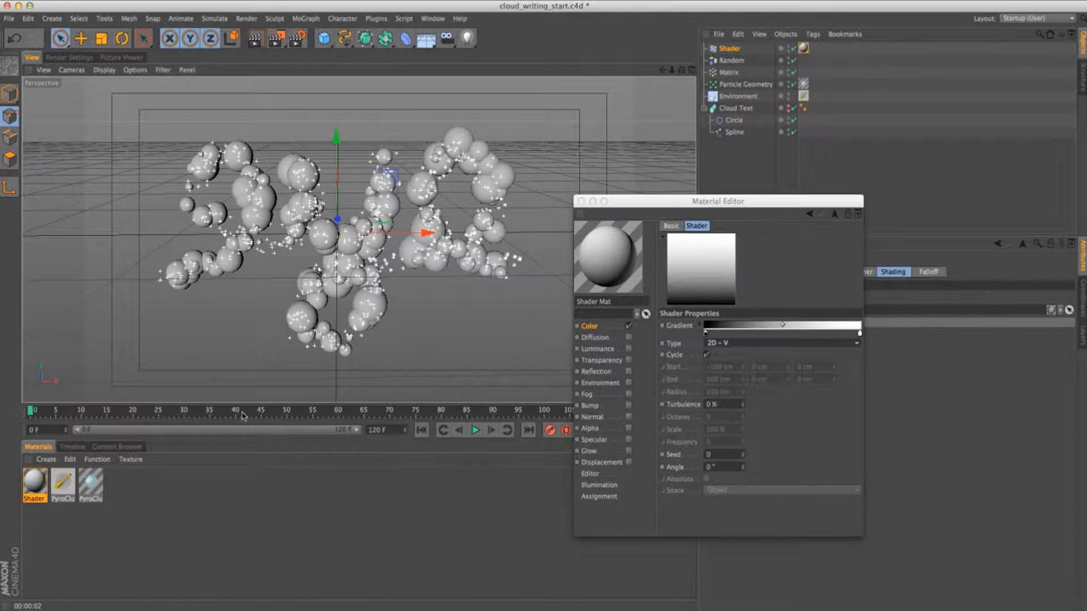
click(255, 39)
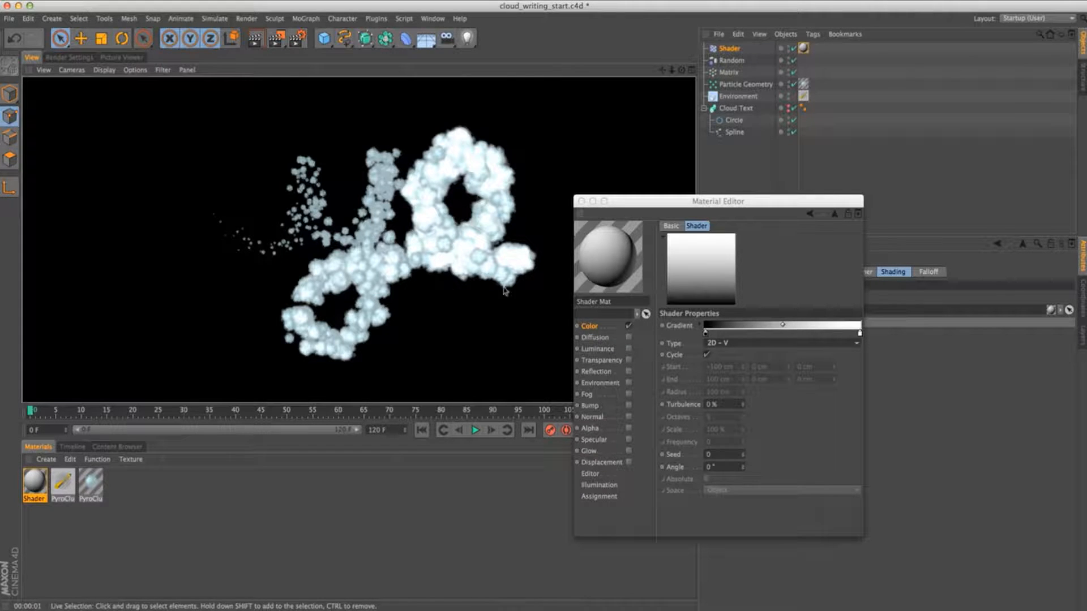
Invert the gradient's knots and check the particles at frame 35
right_click(737, 333)
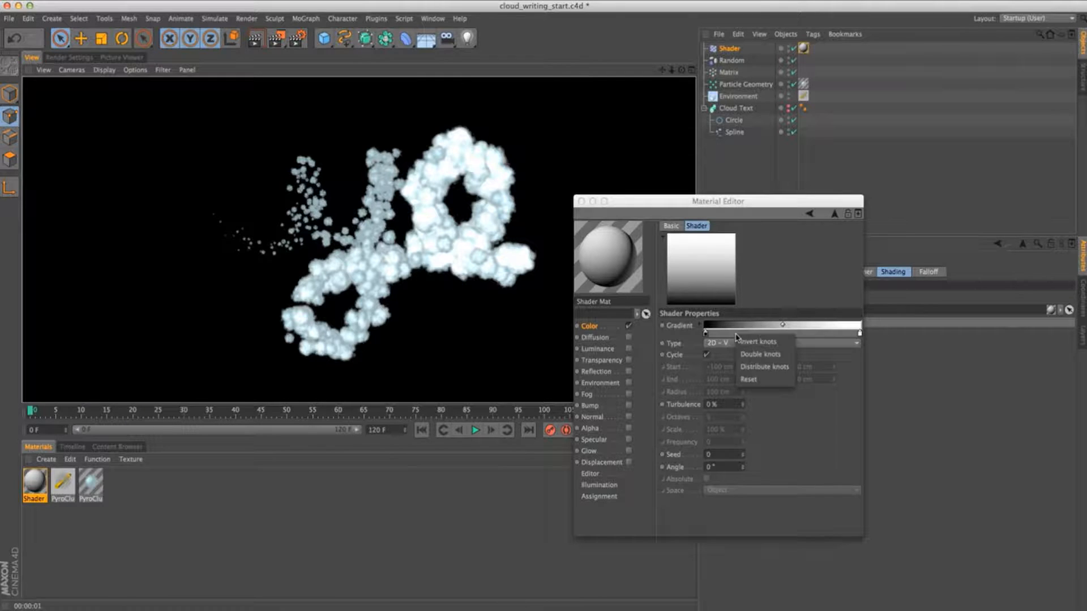
click(778, 343)
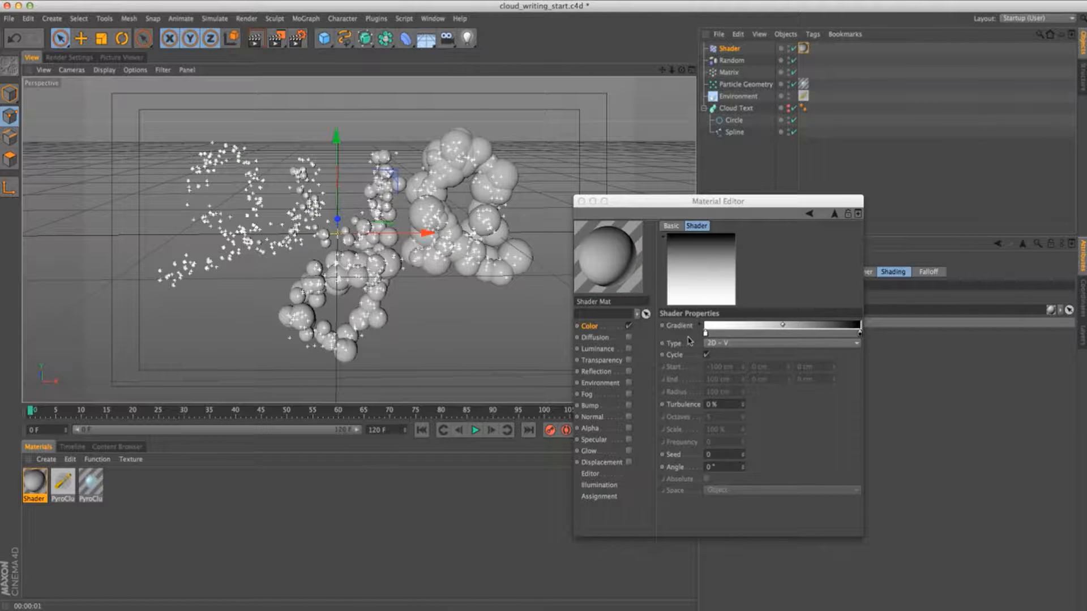
click(210, 410)
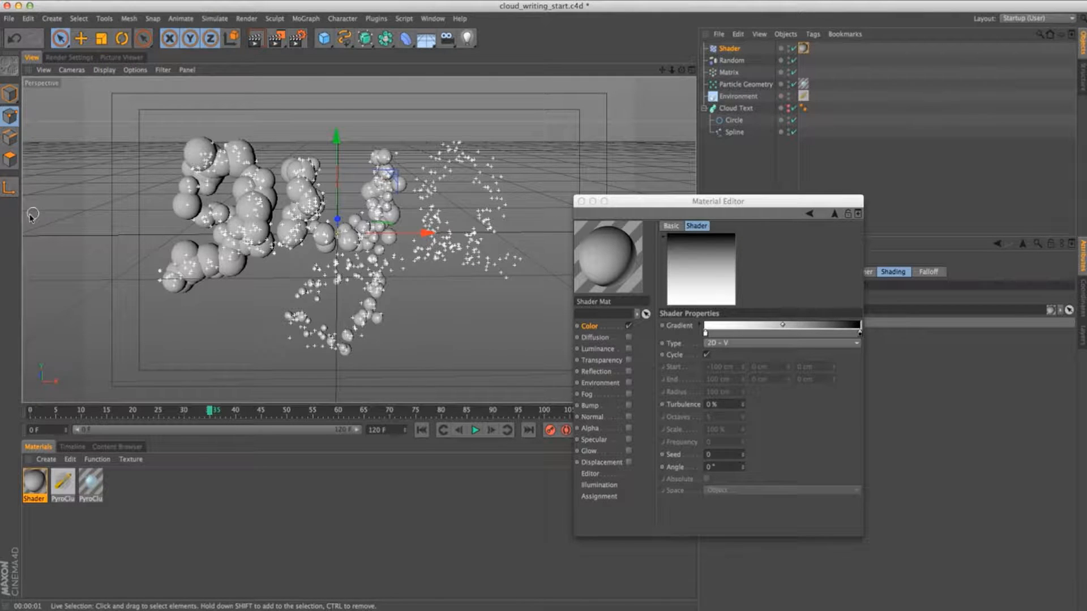
Wrap the Gradient in Shader Mat's Color texture in a Filter shader, open the filter's properties, and widen the Material Editor
click(600, 328)
click(714, 296)
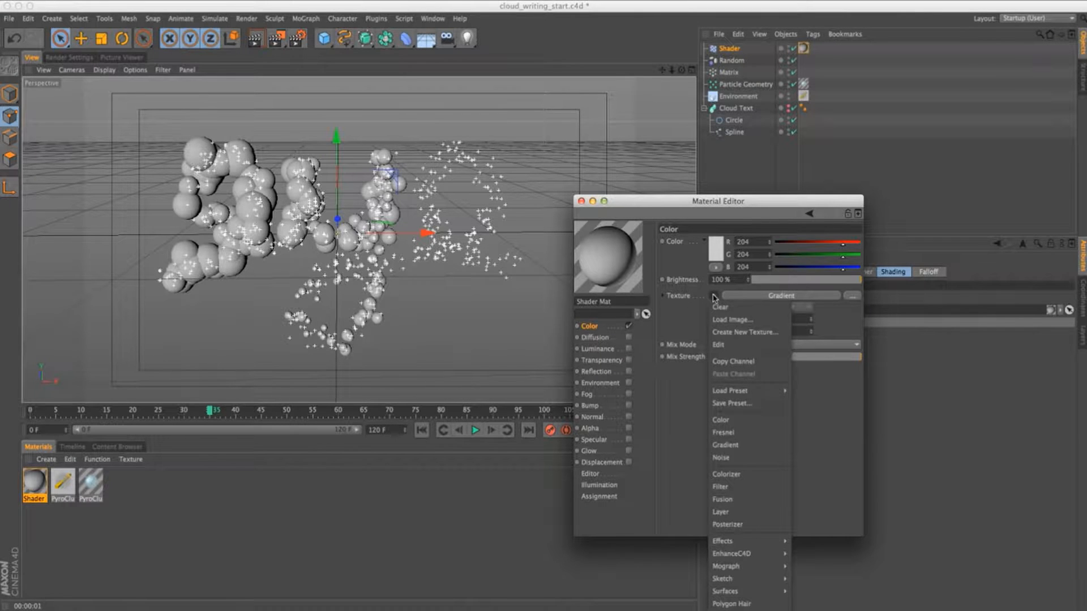
click(738, 487)
drag(731, 200, 422, 196)
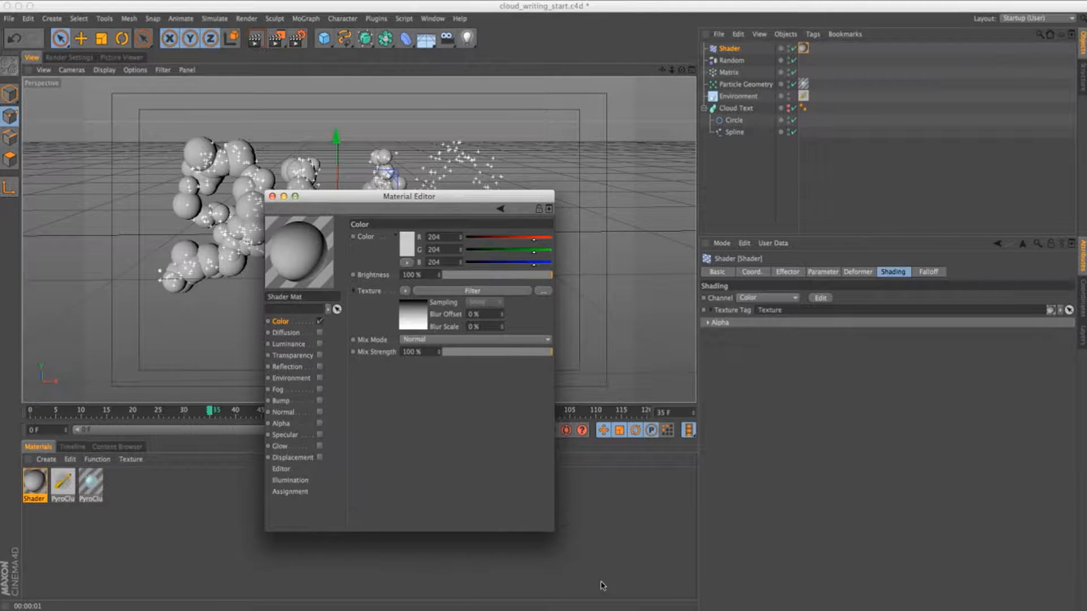
drag(547, 533, 793, 456)
drag(459, 201, 583, 306)
click(580, 396)
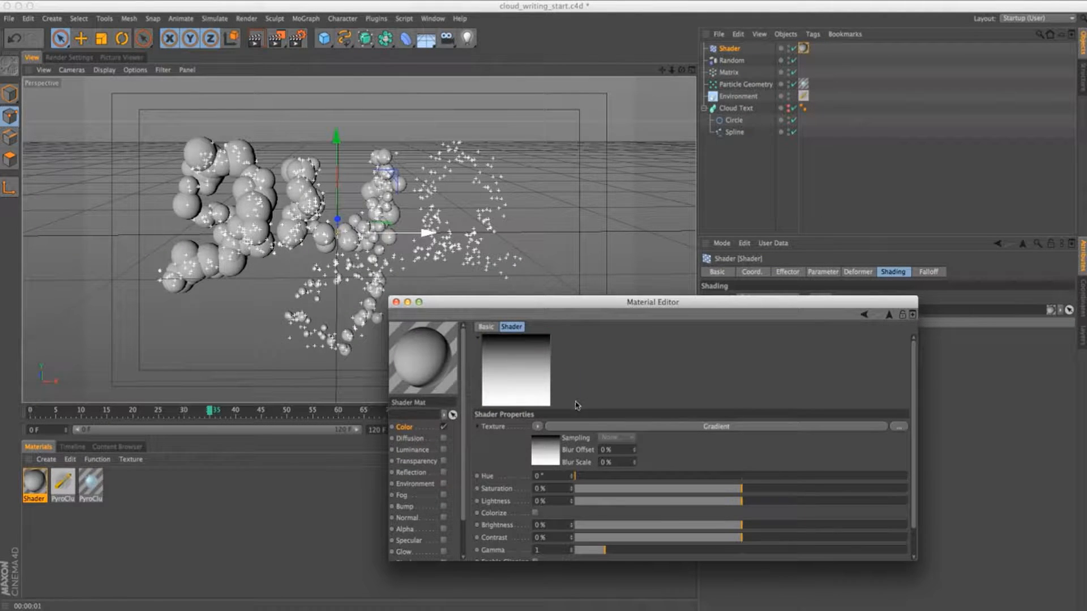
drag(619, 294, 757, 180)
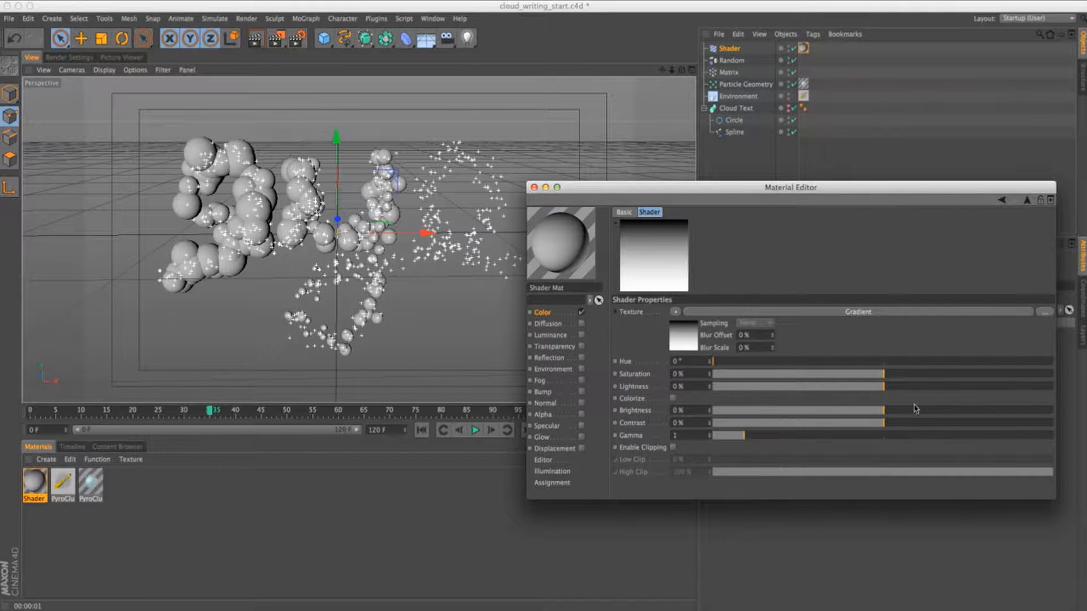
Set the Filter shader's Brightness to 100% and check the particles at frame 0
drag(904, 412, 1084, 411)
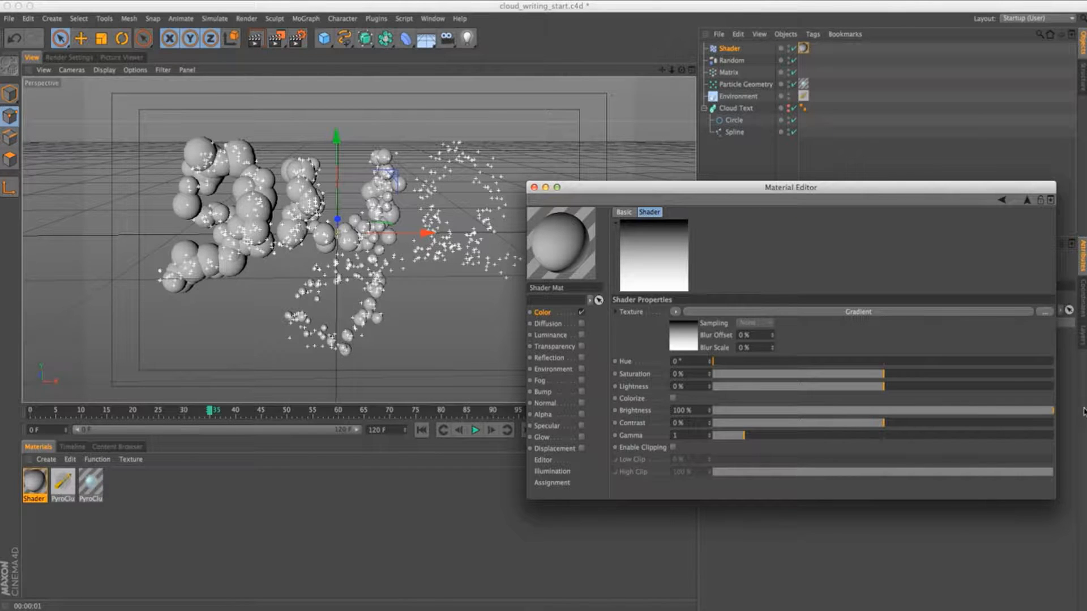
click(96, 412)
click(31, 411)
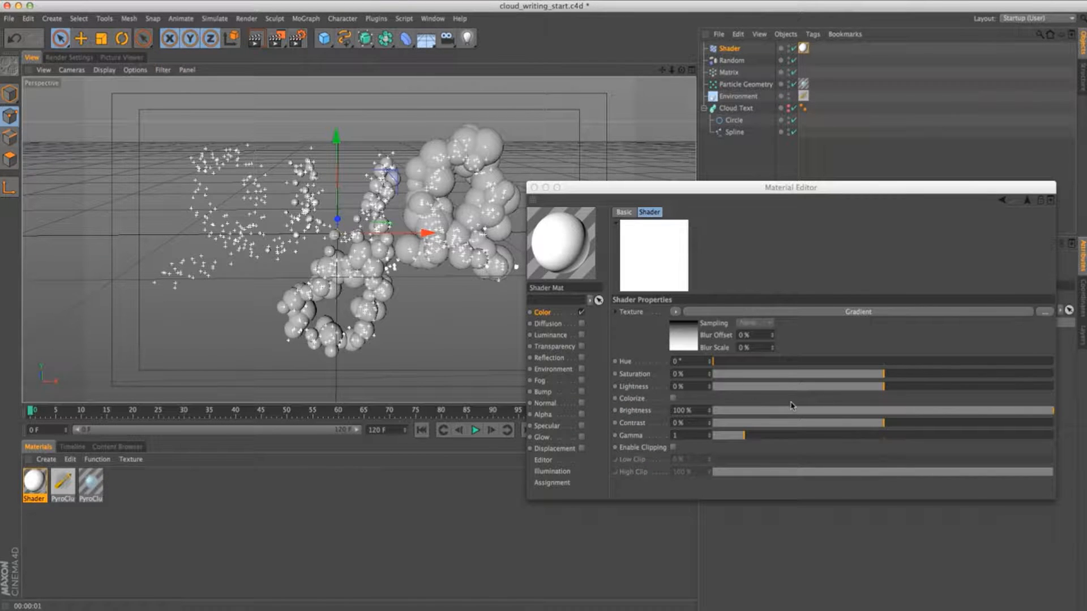
Enable clipping on the Filter shader, compare the particles with it off and on, and render a preview of the view at frame 2
click(673, 448)
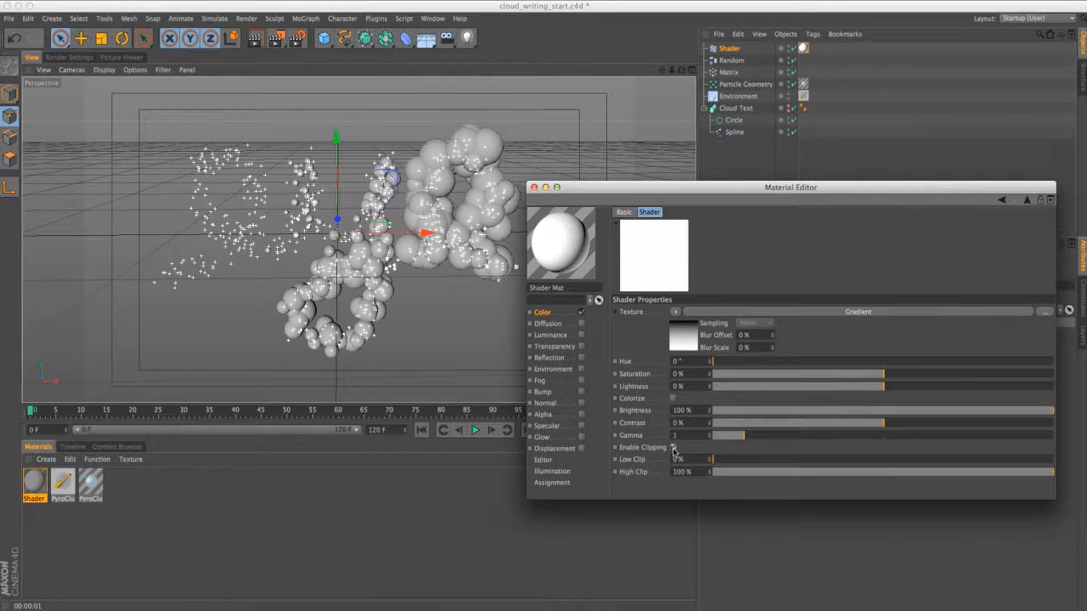
drag(313, 413, 30, 411)
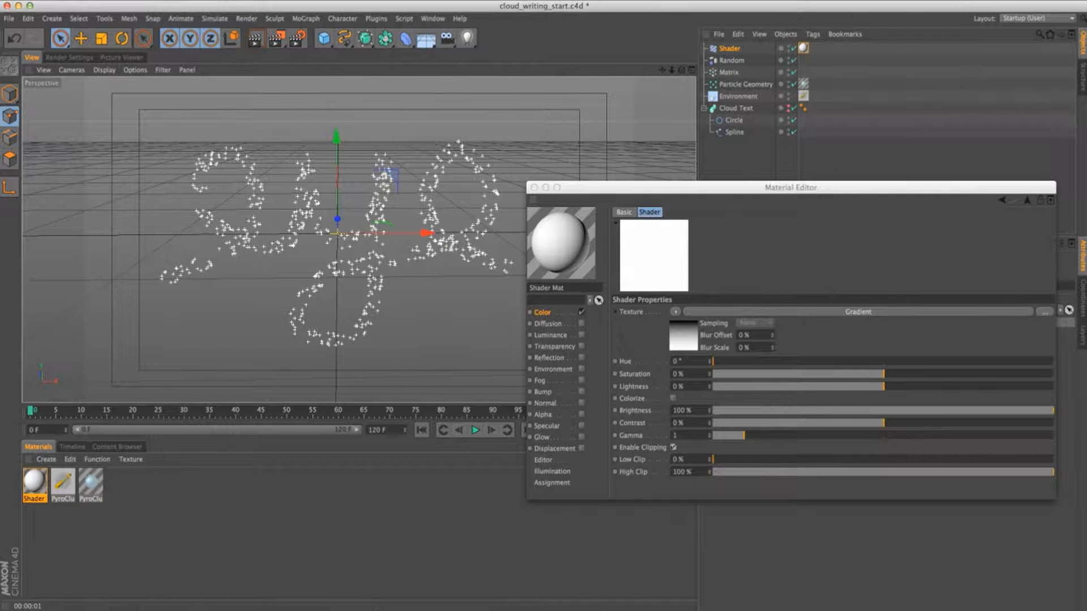
click(672, 447)
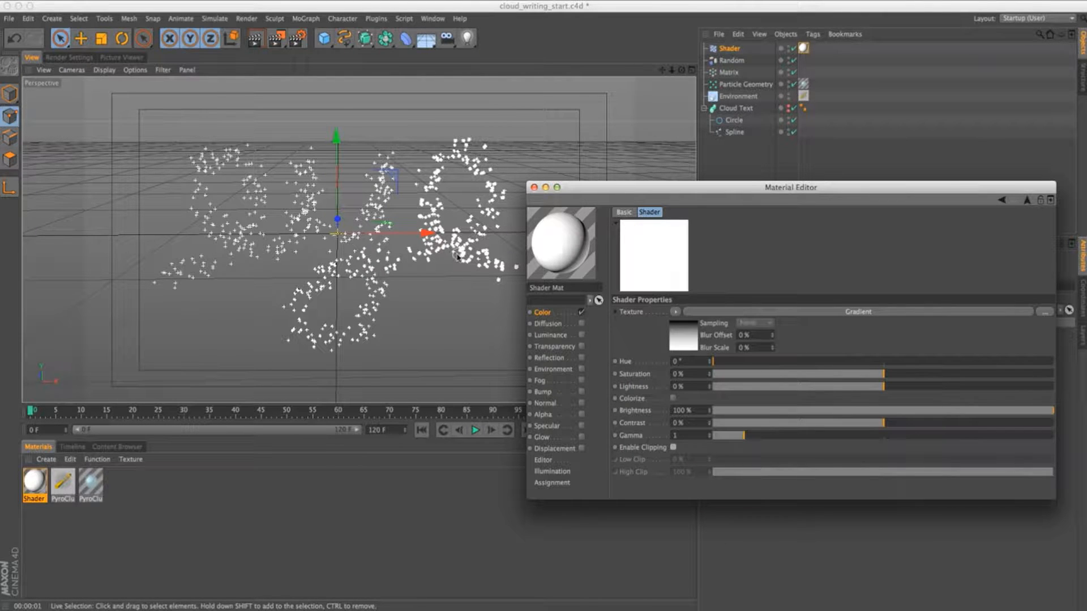
click(674, 449)
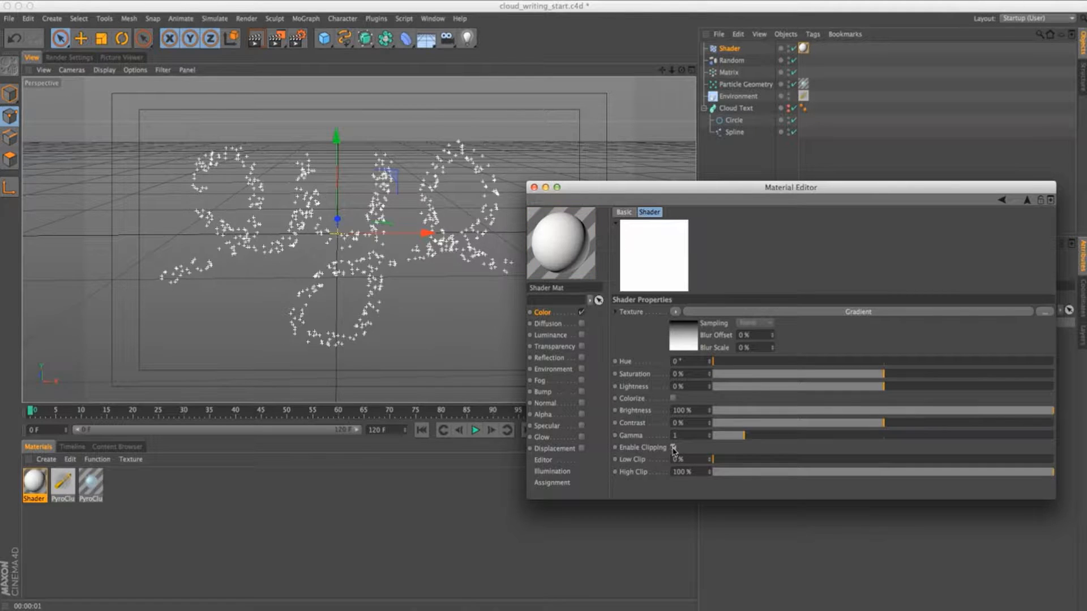
drag(209, 413, 54, 413)
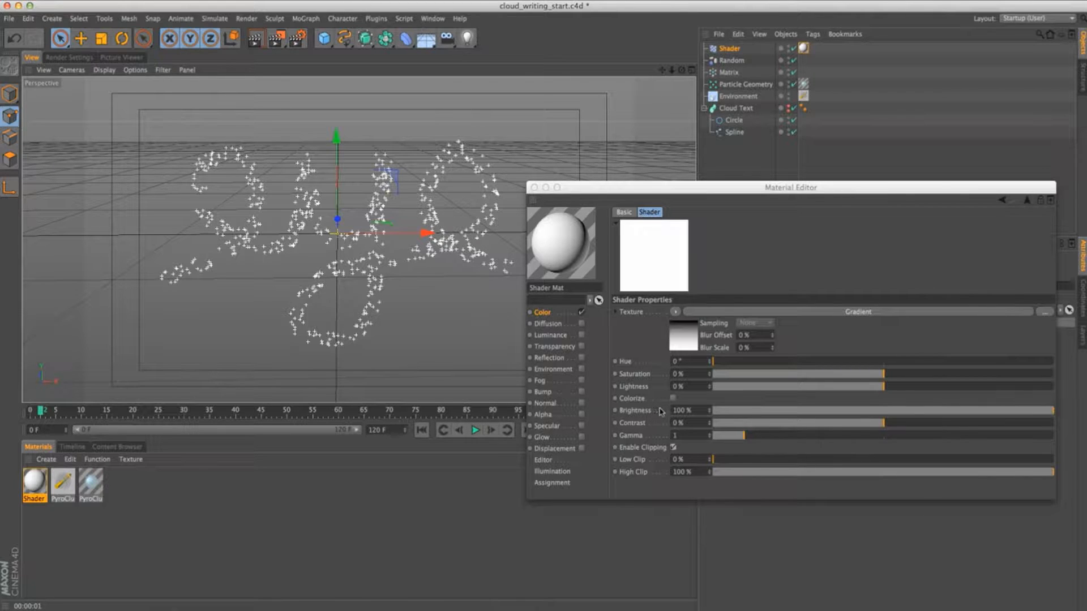
click(255, 38)
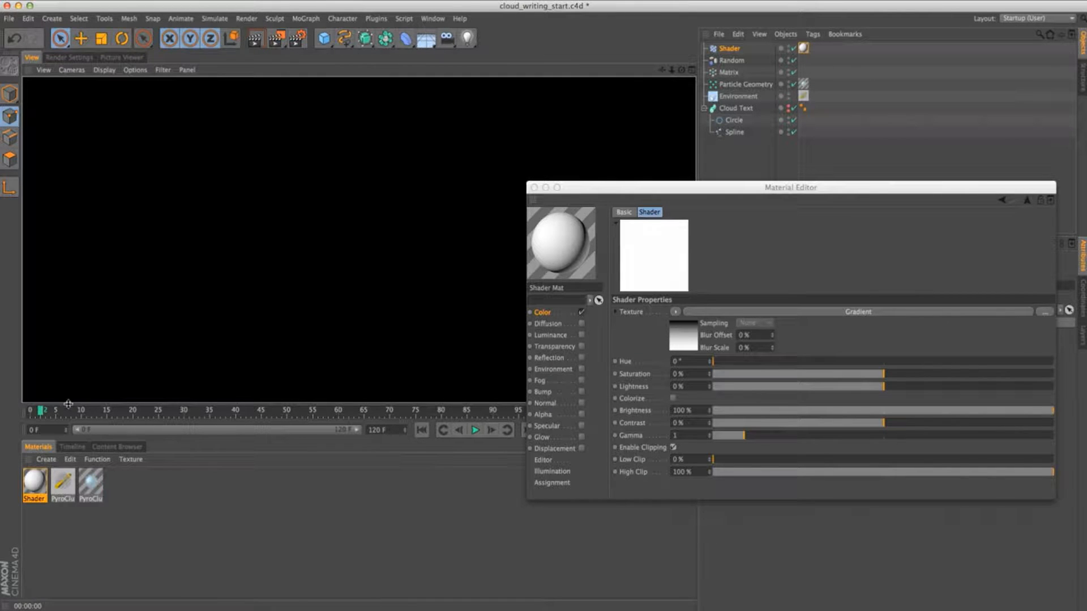
Keyframe the Filter shader's Brightness at 100% on frame 0 and at -100% on frame 100
drag(41, 412, 5, 413)
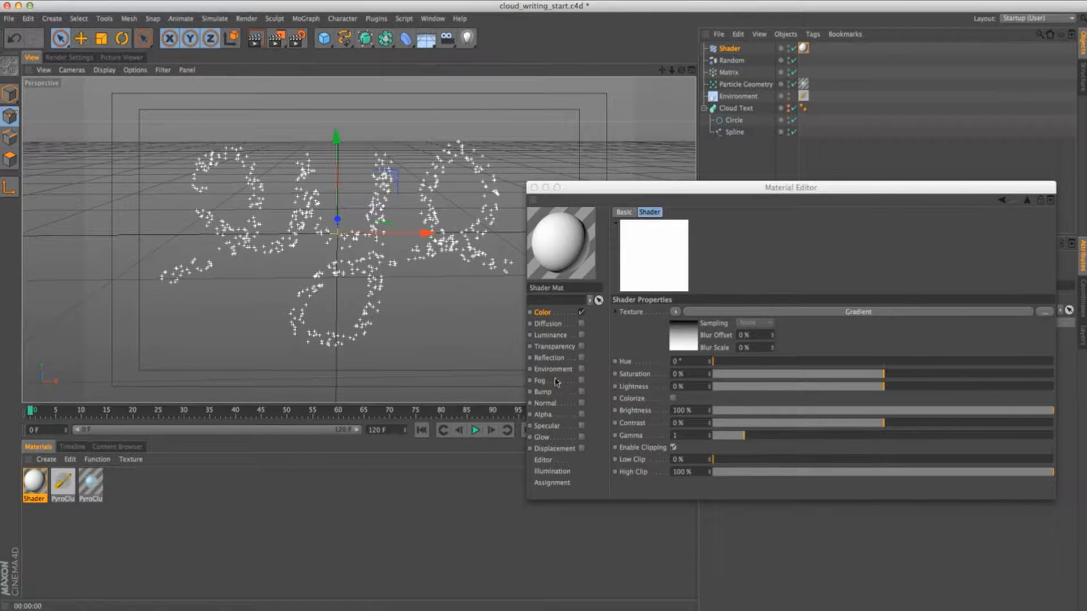
click(617, 412)
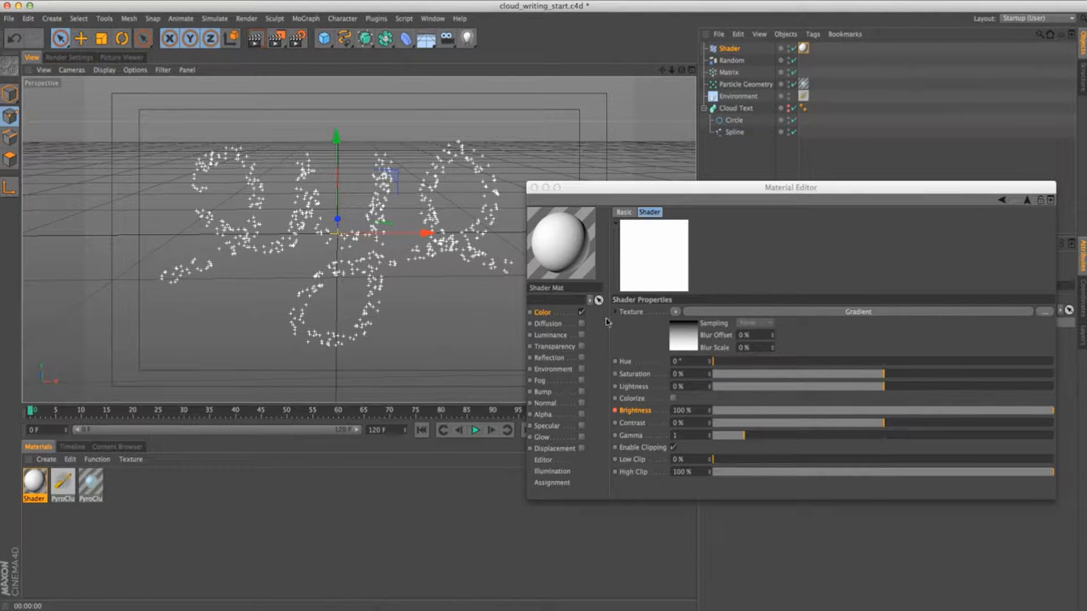
drag(608, 198, 740, 237)
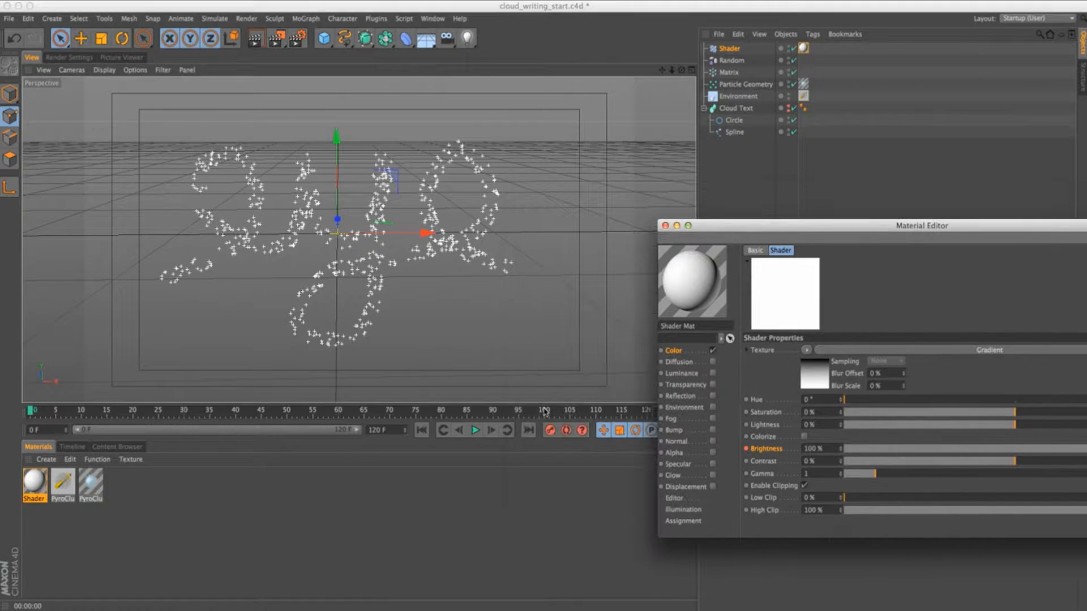
drag(757, 225, 462, 178)
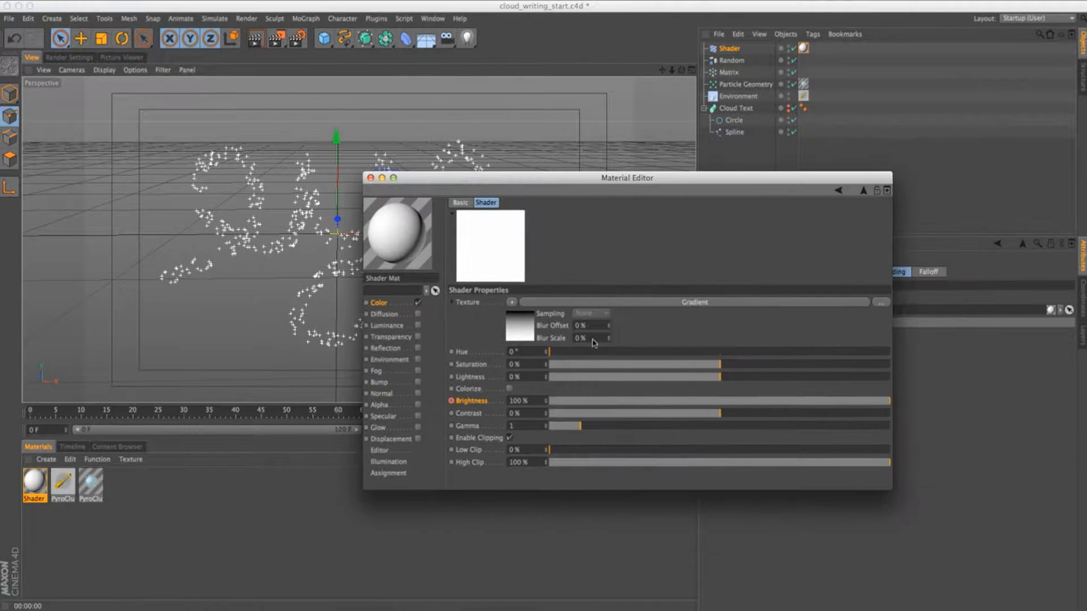
drag(692, 401, 456, 405)
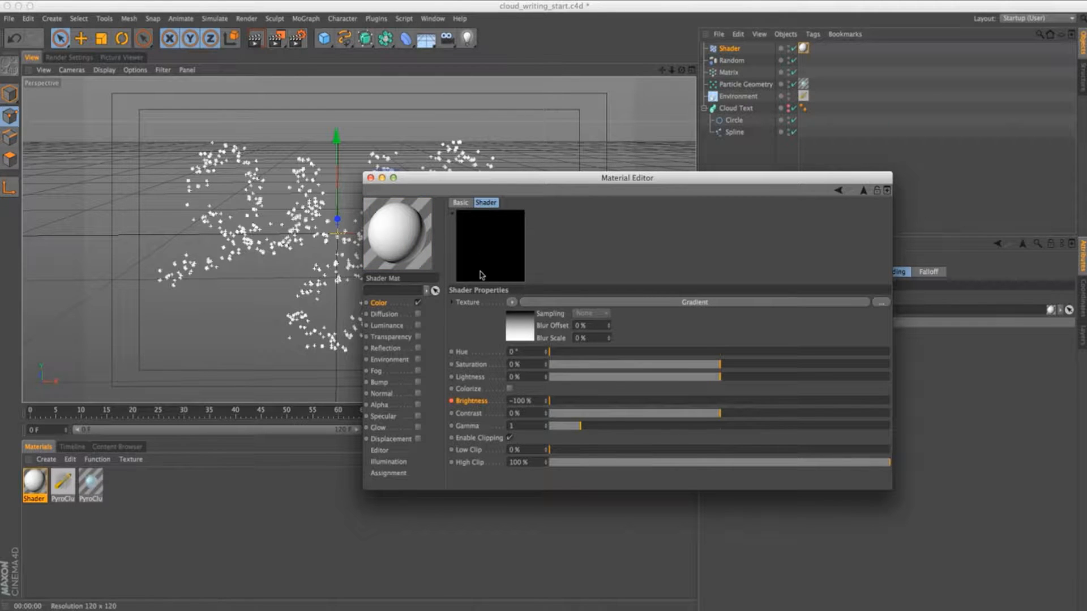
drag(439, 179, 572, 77)
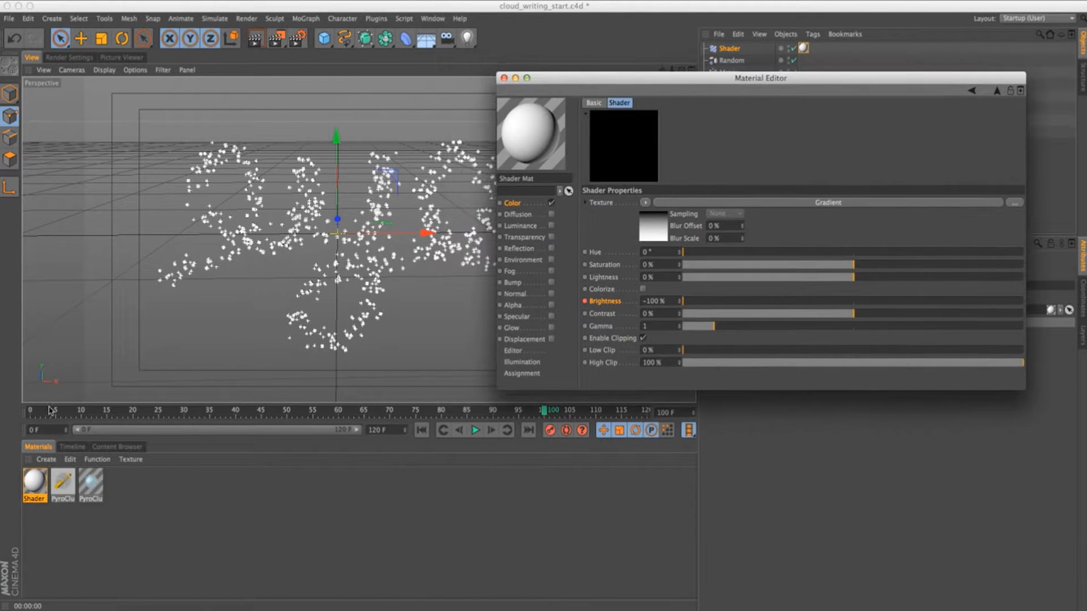
Play the animation from frame 0 to watch the particles grow along the text
click(31, 411)
click(475, 430)
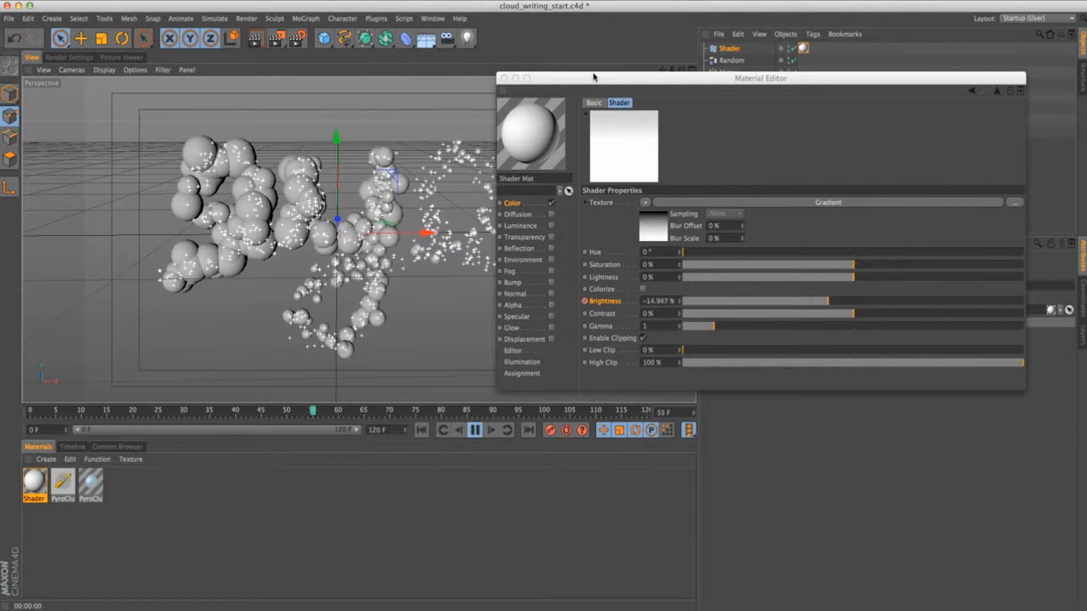
click(476, 430)
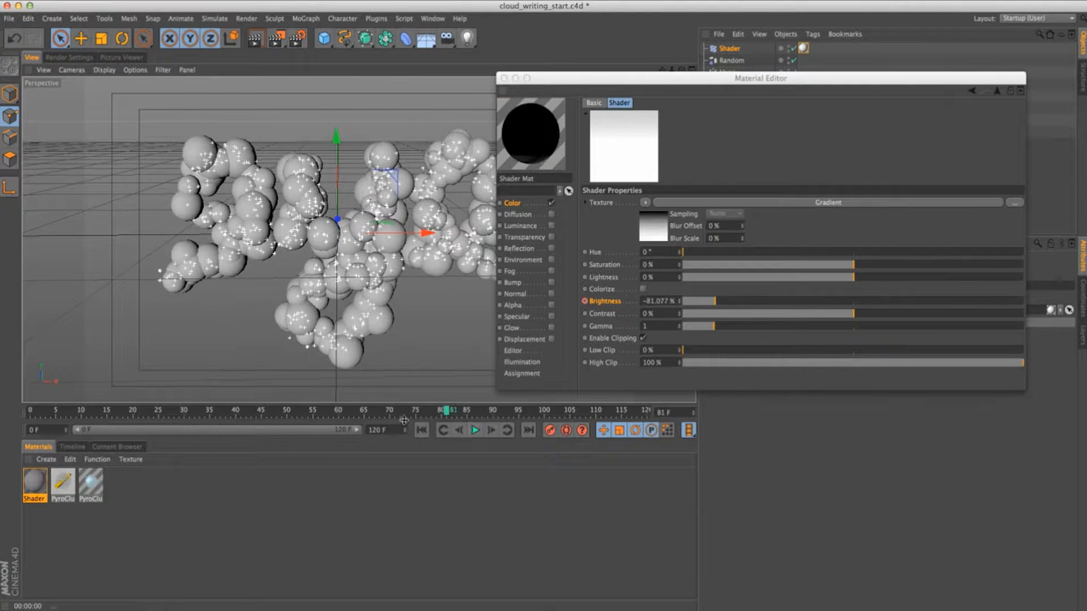
Scrub through the timeline and compare the filter's darkening preview with the growth of the particles
click(344, 411)
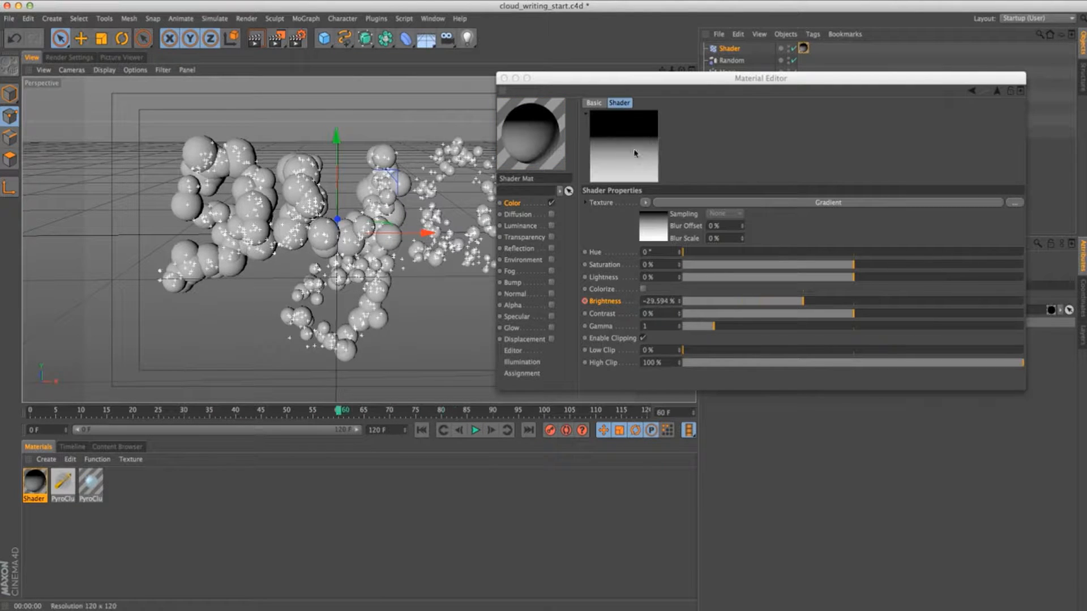
click(323, 412)
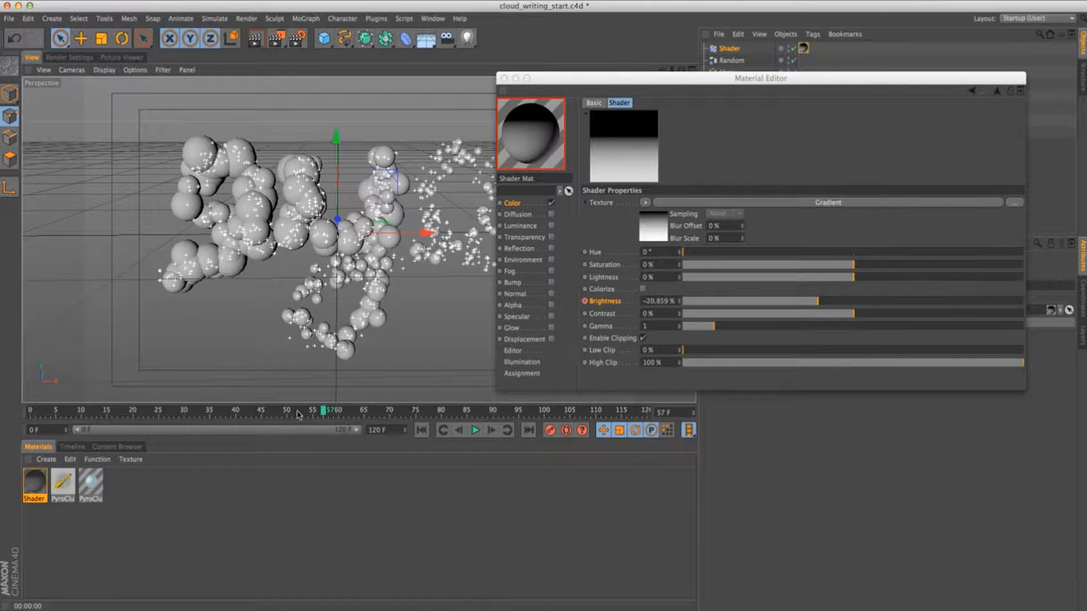
click(266, 411)
drag(249, 412, 106, 411)
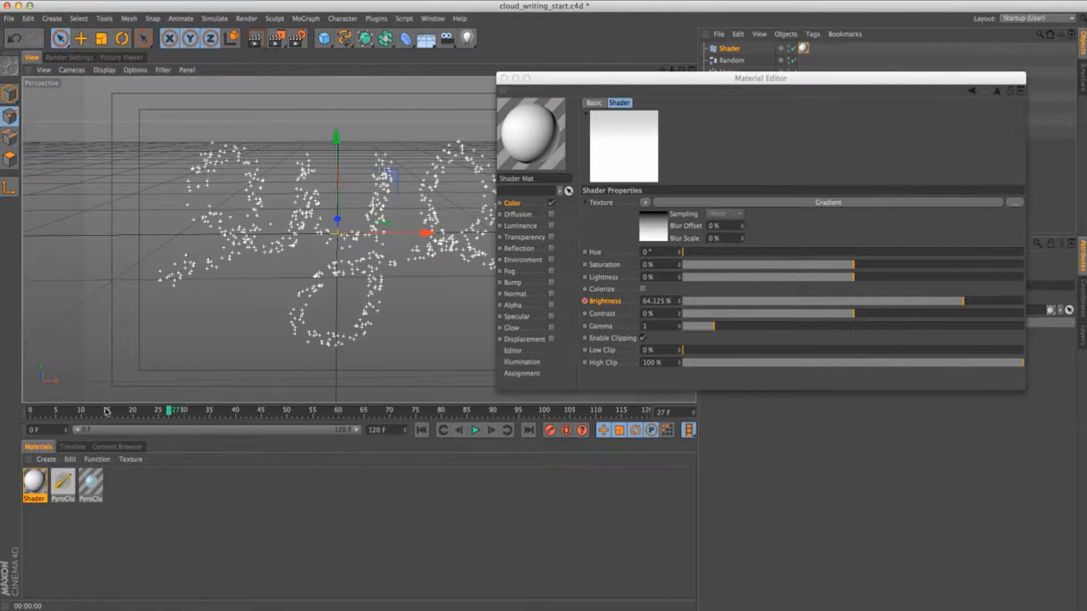
click(225, 412)
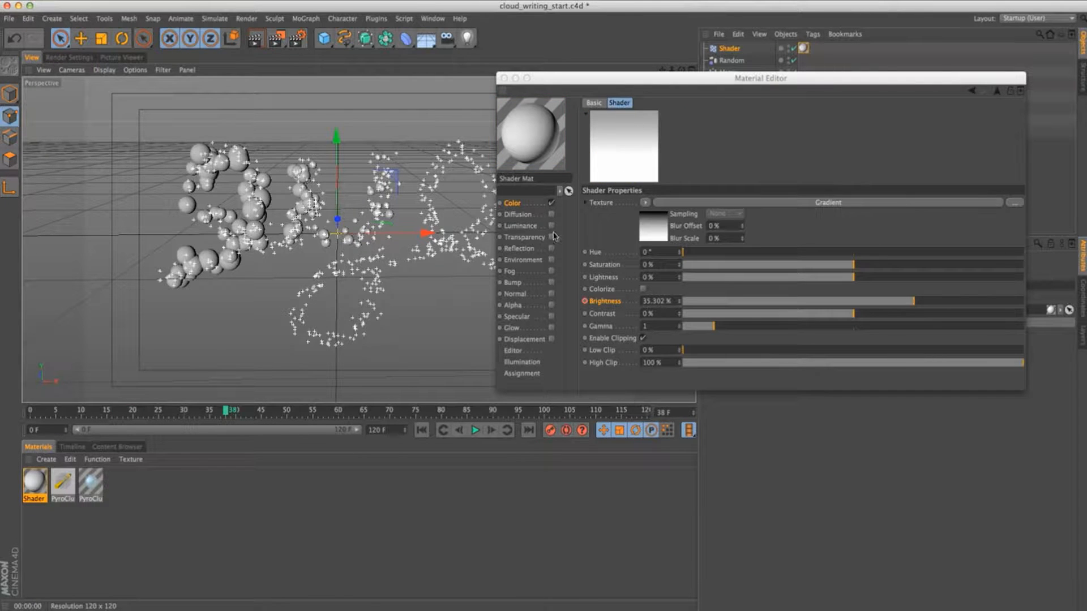
drag(406, 411, 495, 412)
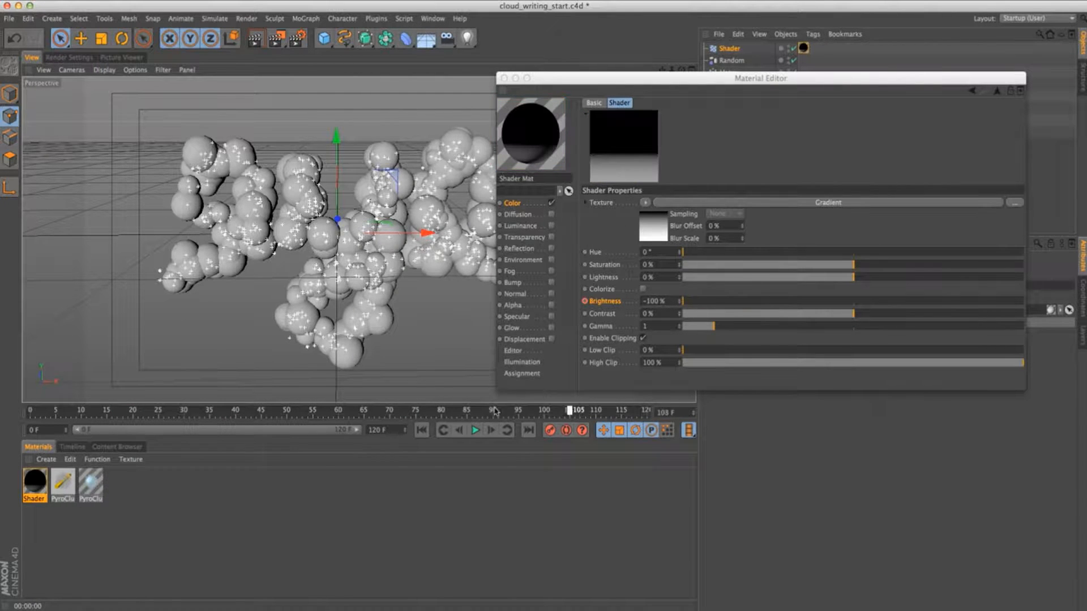
drag(651, 77, 772, 78)
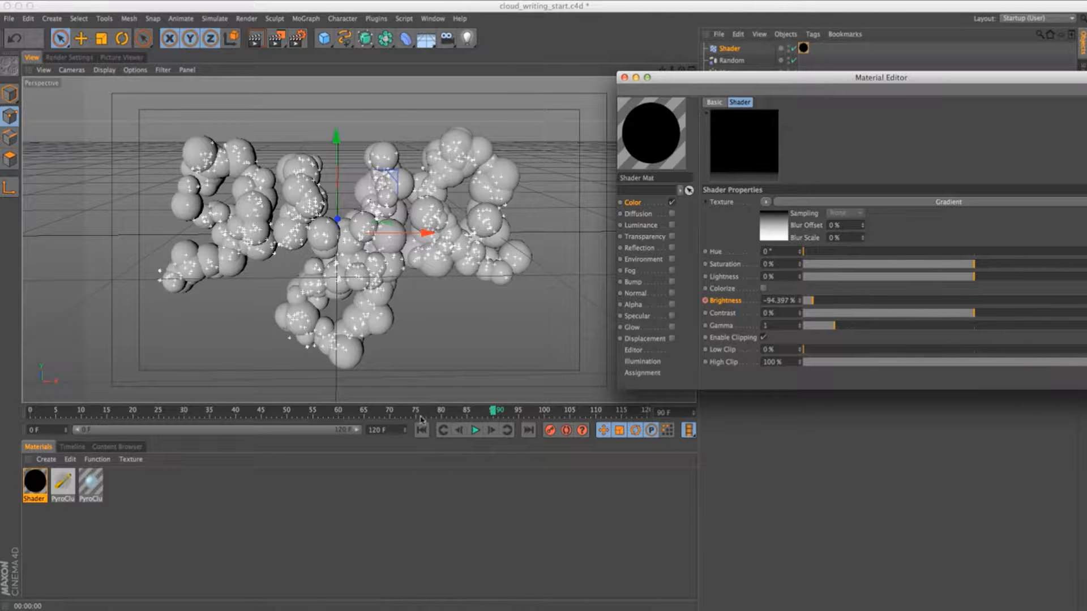
Play the animation from frame 0, render a preview of the view at frame 50, and close the shader material's editor
drag(450, 415, 626, 412)
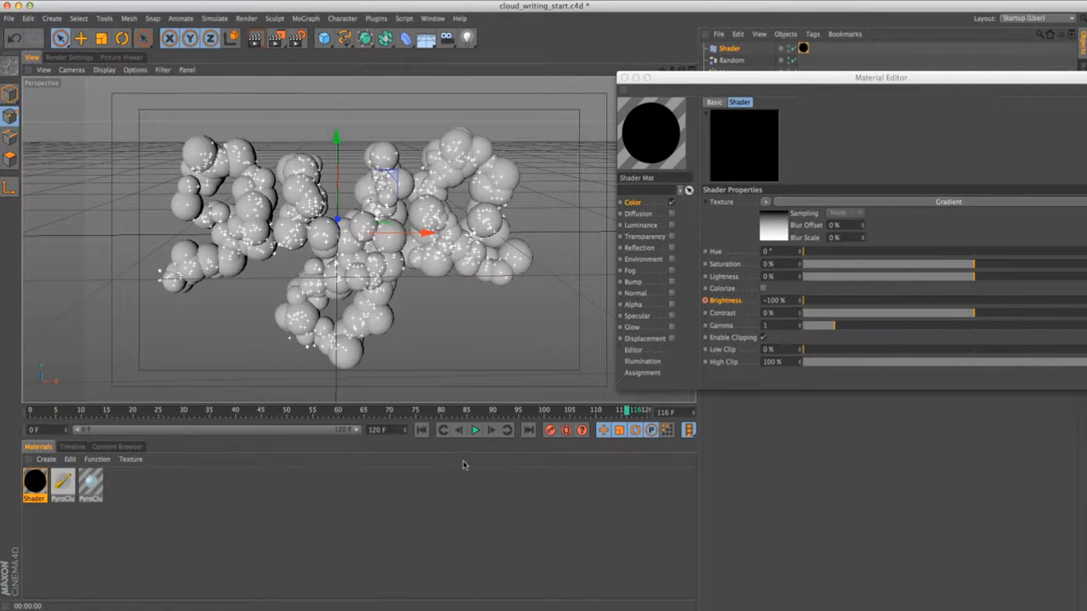
click(422, 430)
click(475, 430)
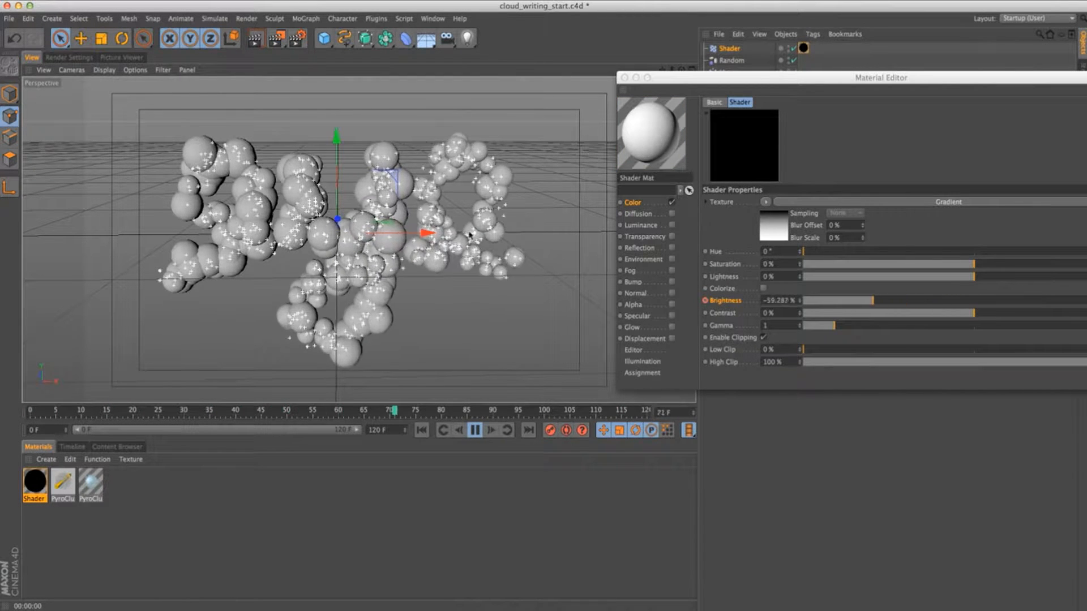
click(475, 430)
drag(478, 412, 286, 410)
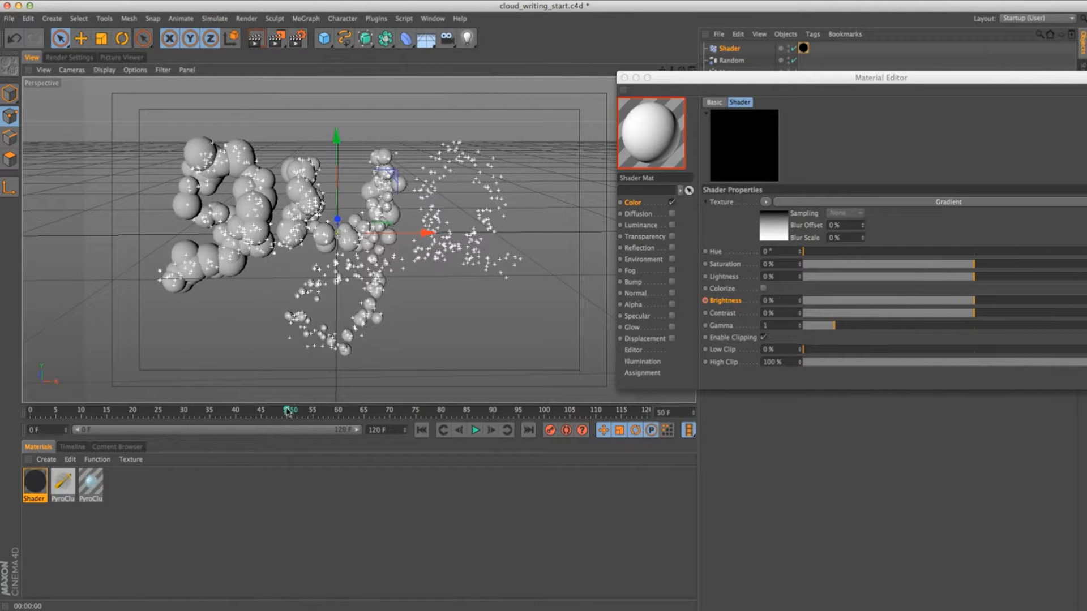
click(254, 38)
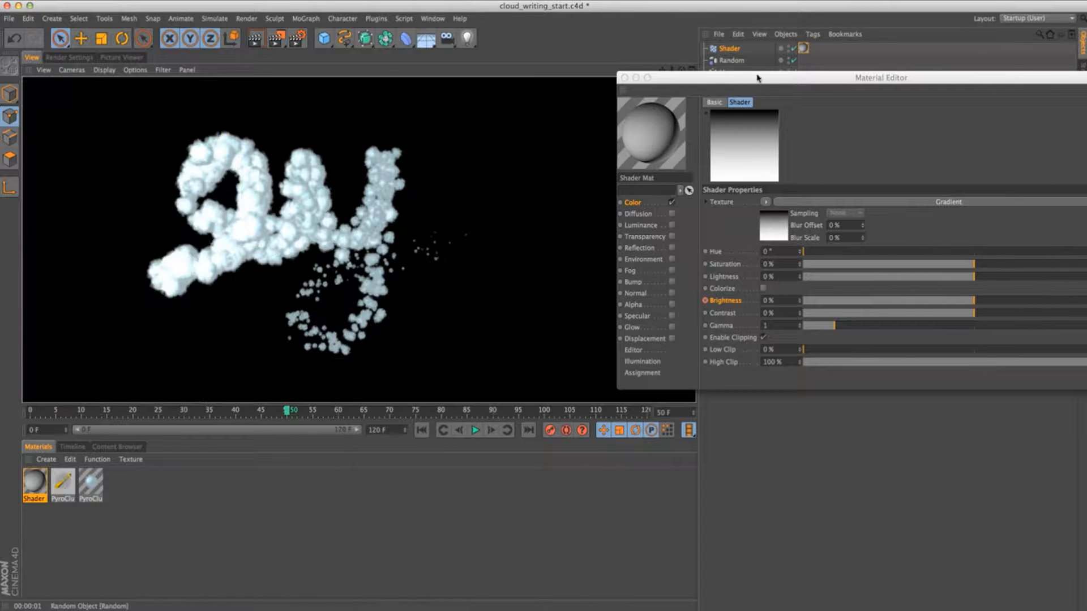
click(624, 78)
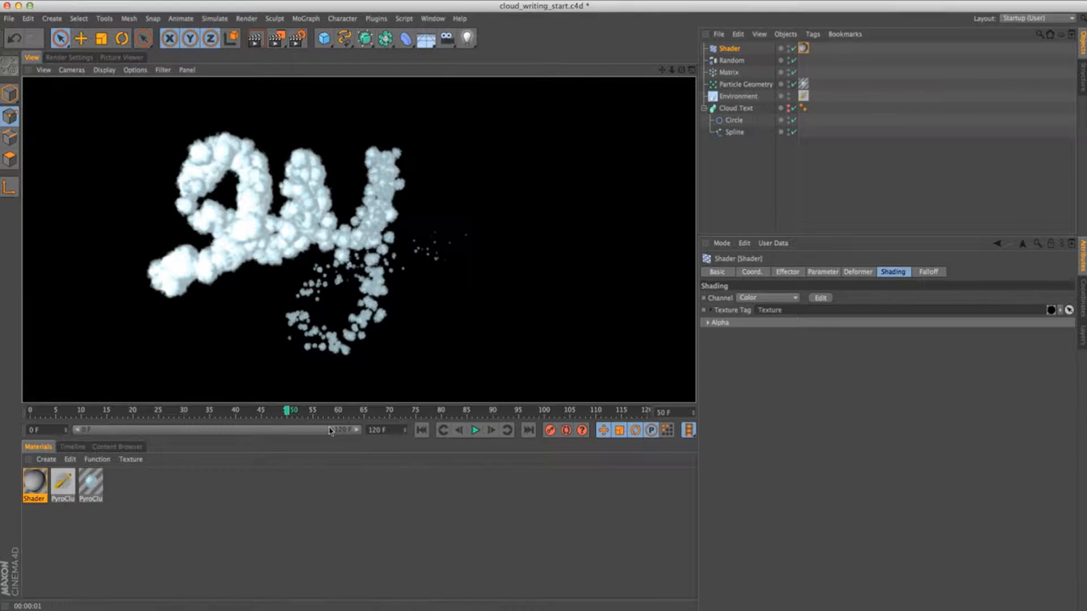
Scrub through the particle growth up to frame 109 and review the rendered eye_clouds.mov animation in the Picture Viewer
drag(281, 415, 221, 414)
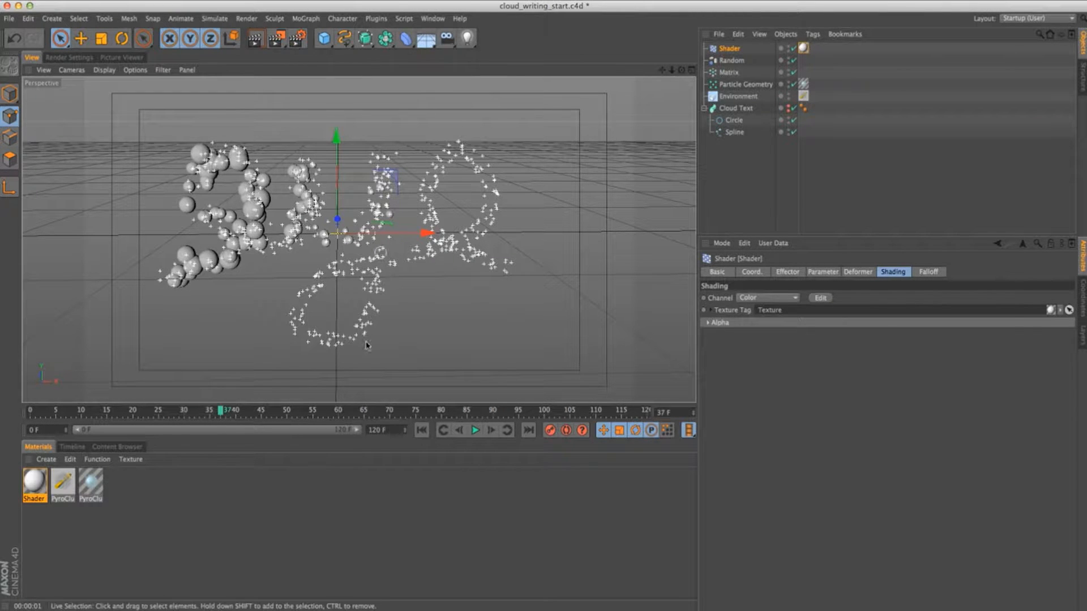
drag(226, 413, 590, 415)
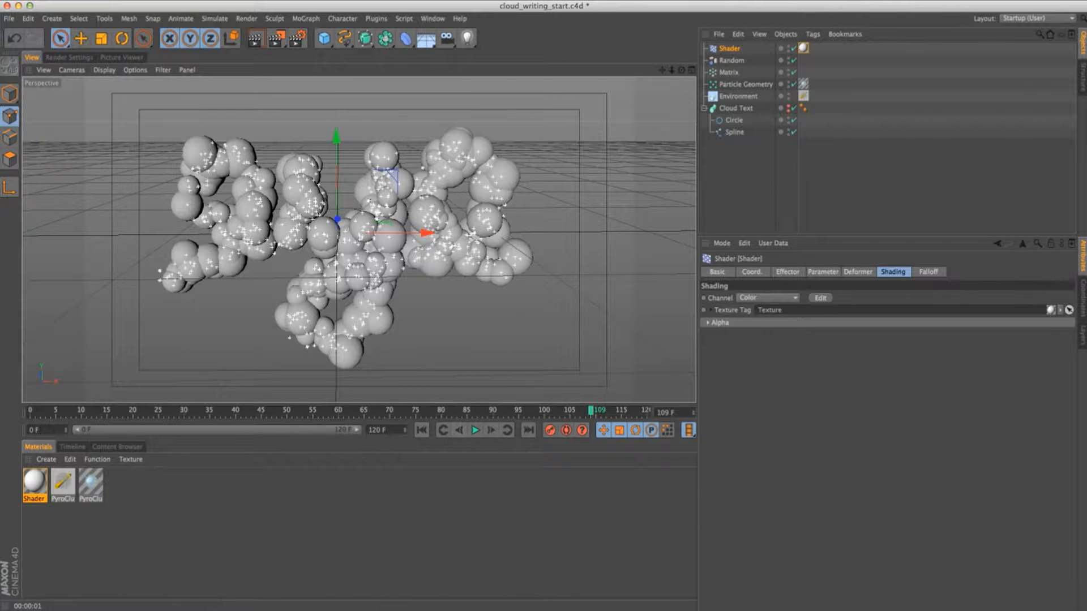
drag(1, 53, 461, 91)
drag(618, 496, 154, 490)
click(741, 509)
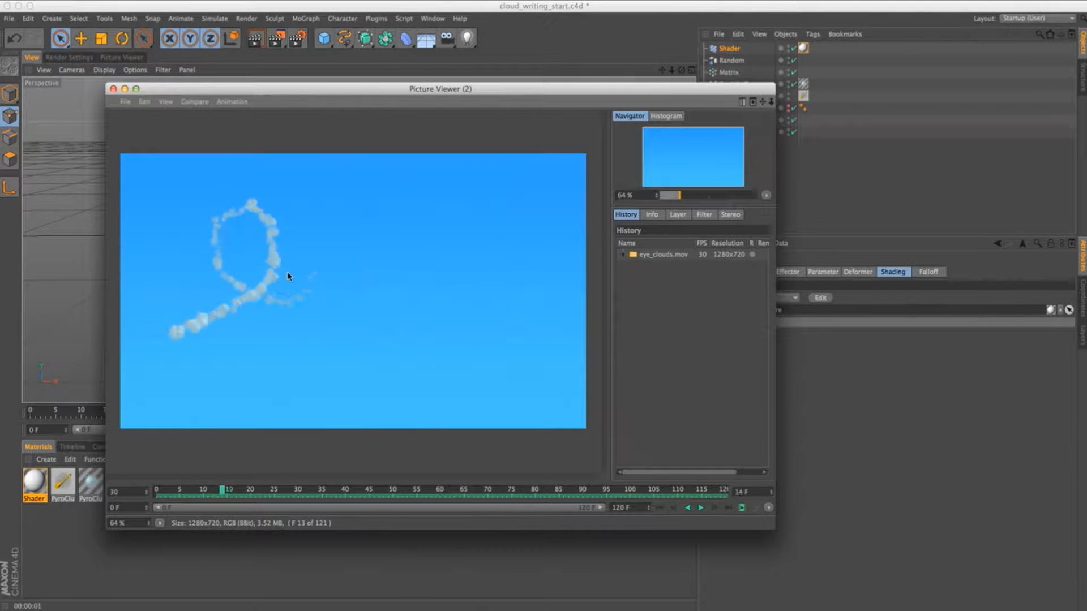
click(741, 508)
drag(568, 92, 564, 95)
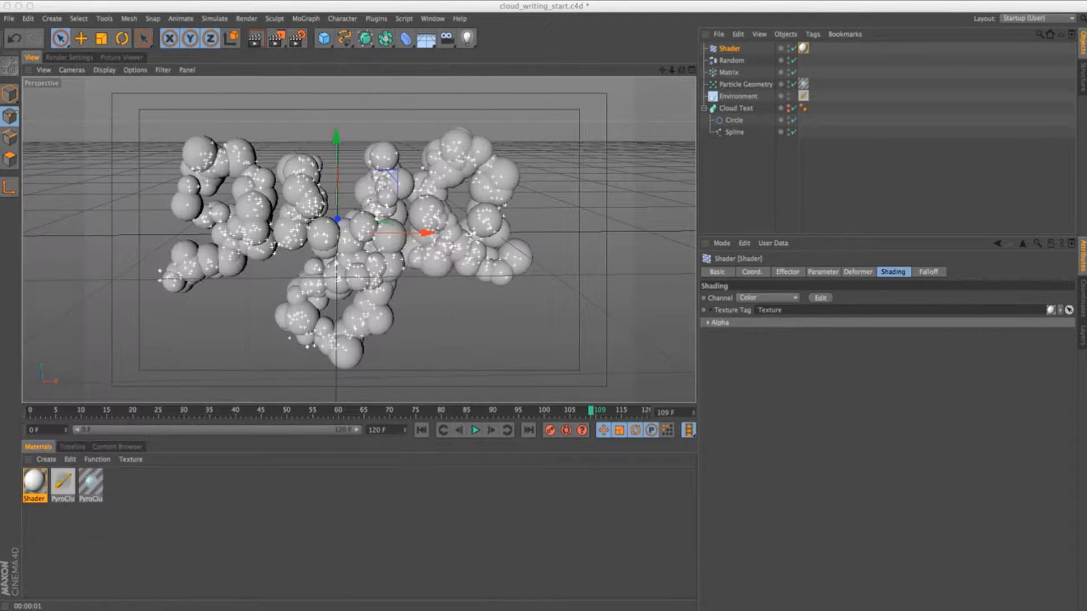
Review the Matrix object's properties and the PyroCluster material's Shape settings
click(728, 72)
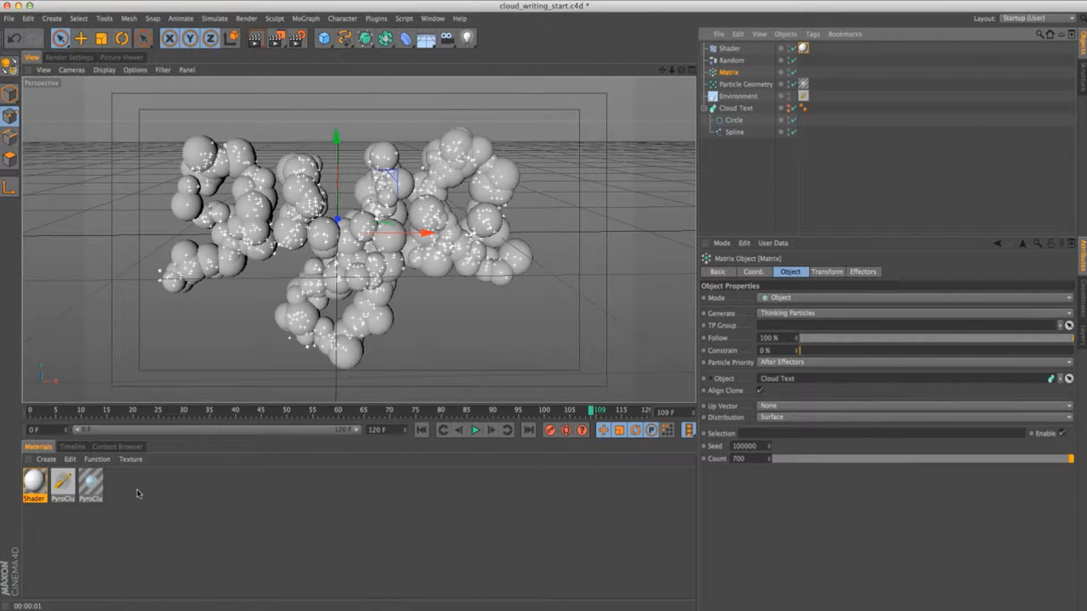
double_click(92, 487)
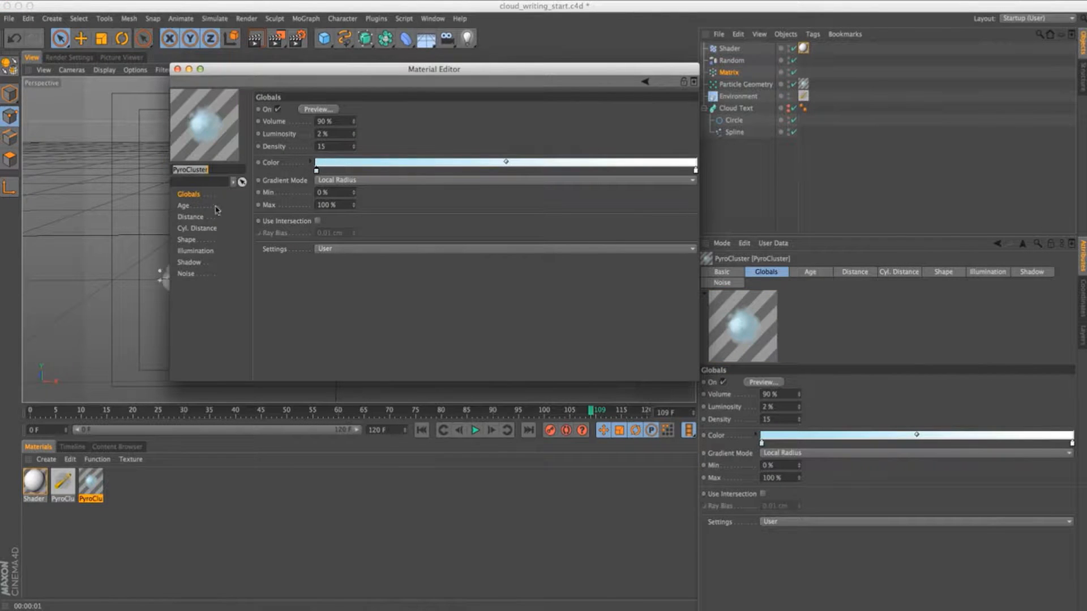
click(207, 230)
click(207, 240)
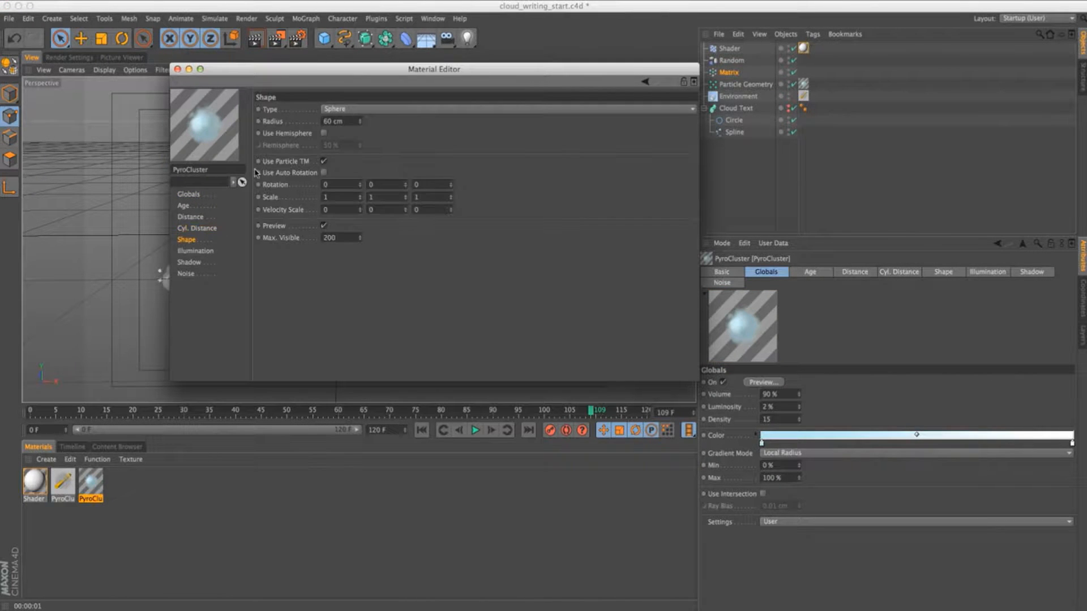
click(177, 69)
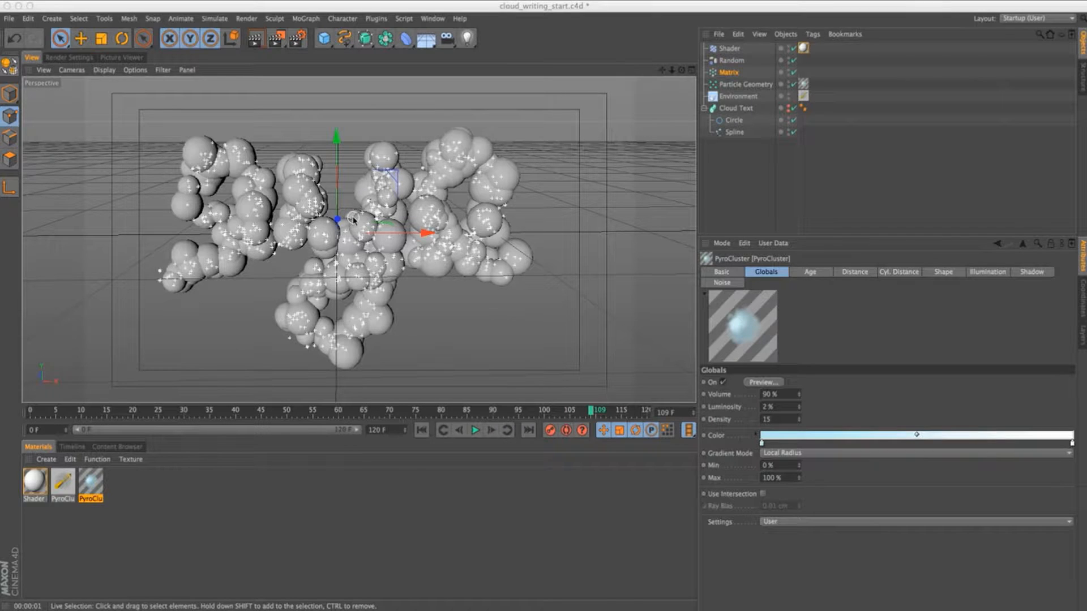
Set the Matrix object's Particle Priority to After Effectors
click(730, 73)
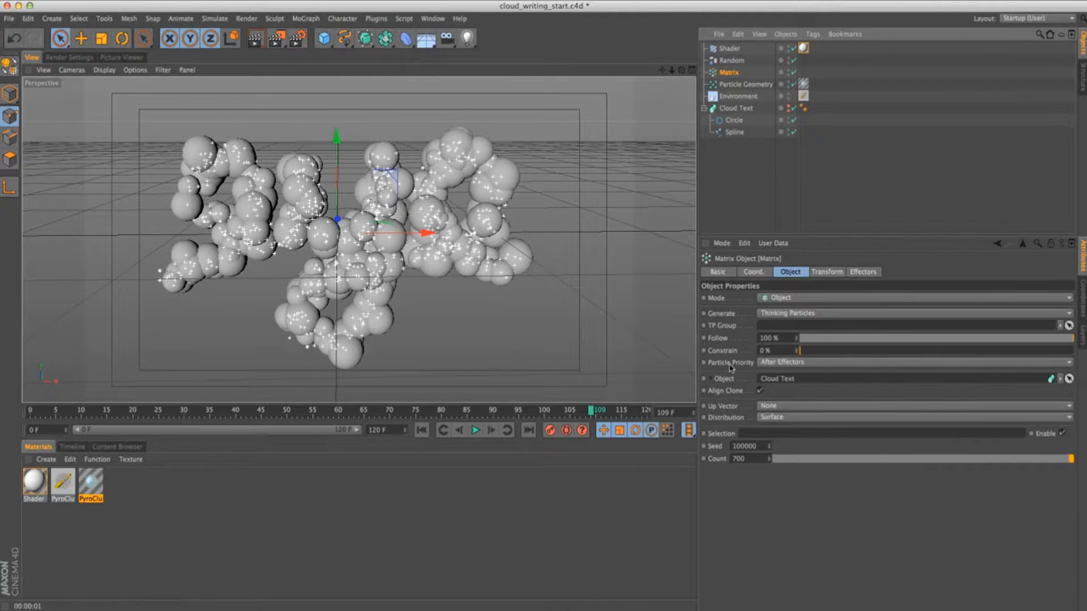
click(786, 362)
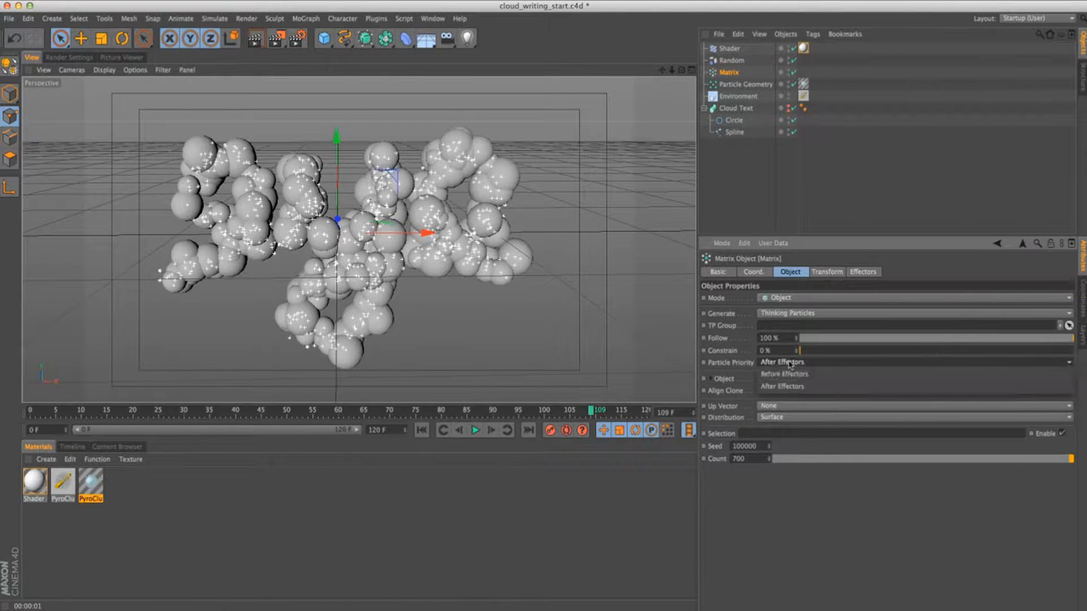
click(788, 387)
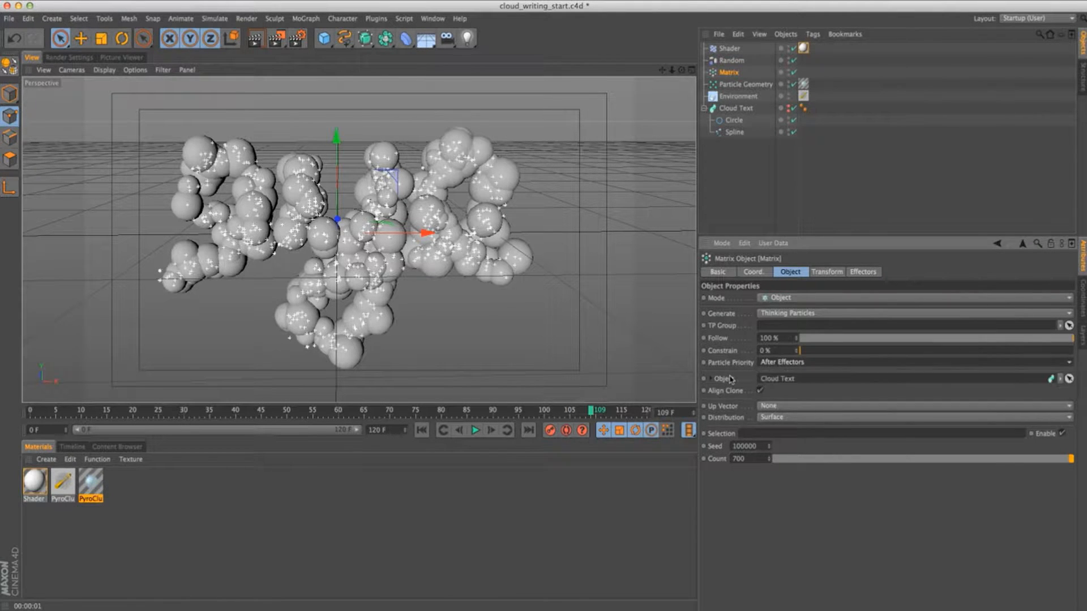
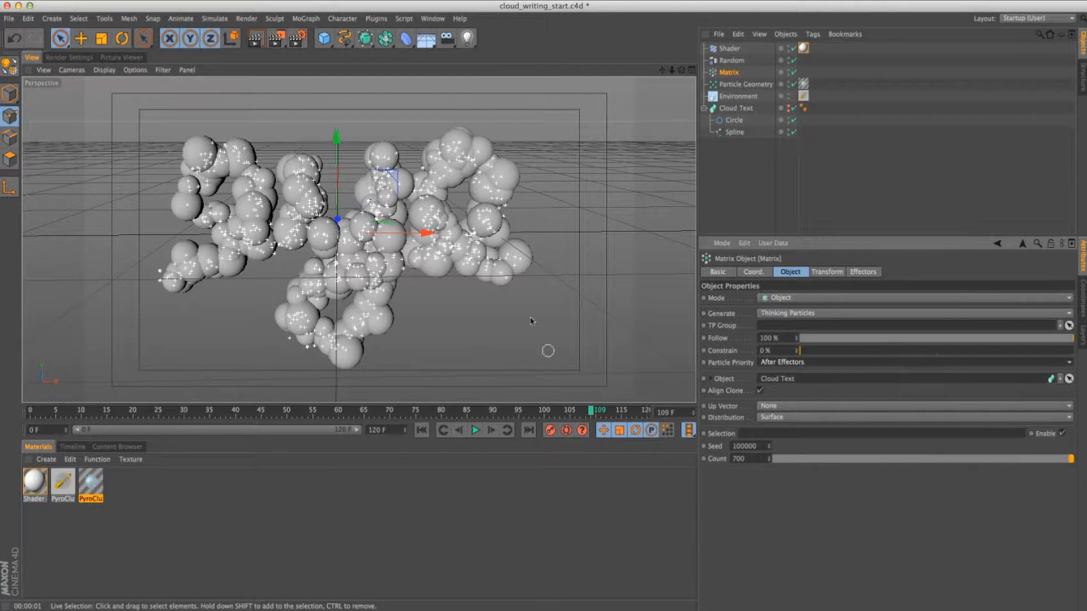
Render a preview of the complete cloud text at frame 109, then deselect all objects
drag(344, 405, 344, 409)
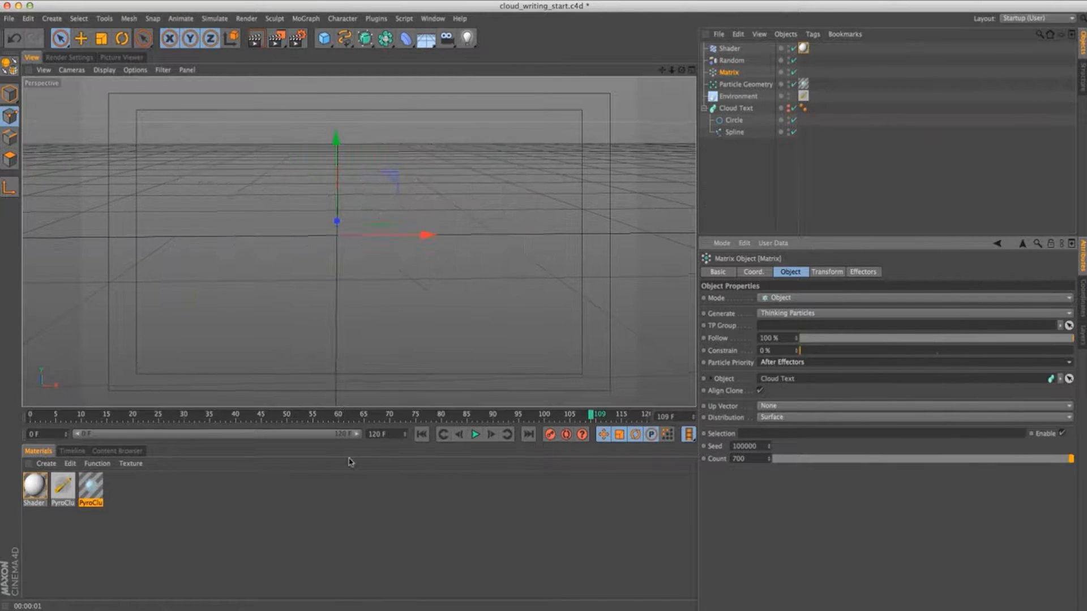
key(ctrl+r)
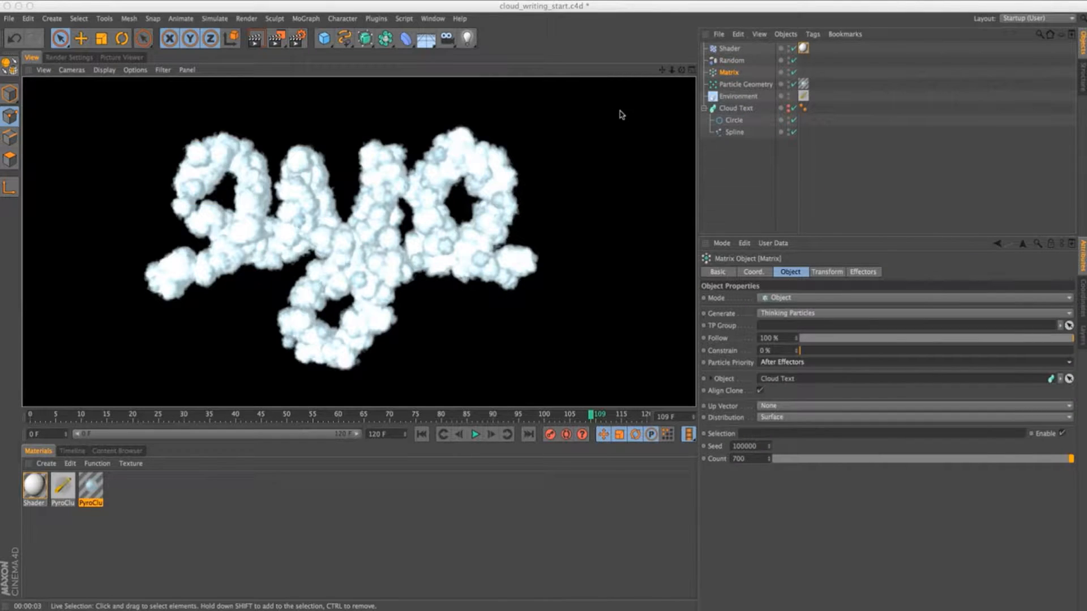
click(753, 193)
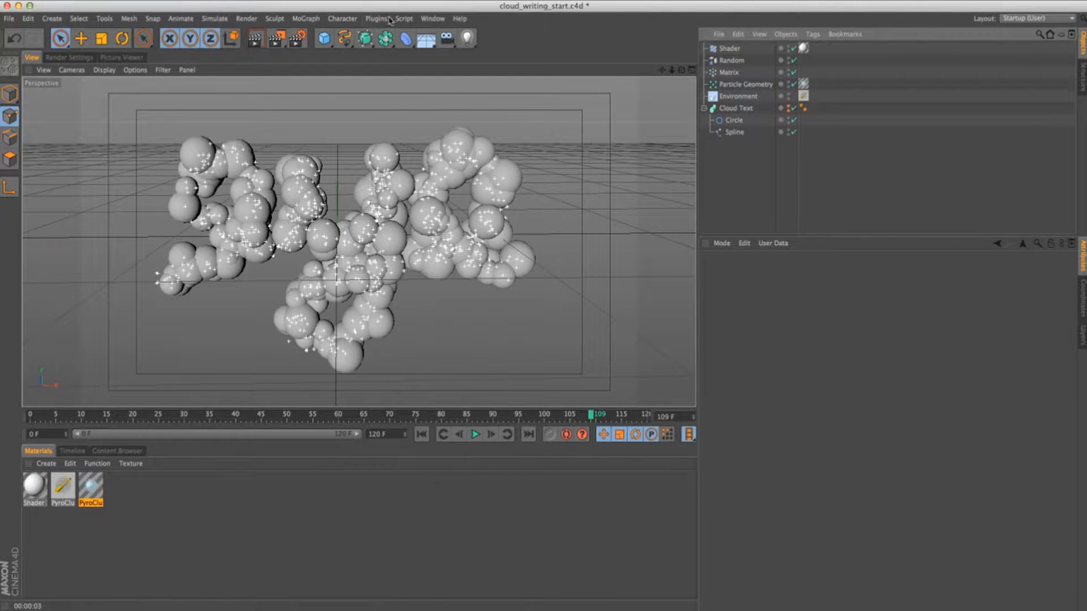
Add an Omni light, place it below the left part of the cloud text, and set its intensity to 44%
click(433, 19)
click(534, 15)
drag(467, 38, 506, 53)
drag(336, 221, 360, 235)
drag(394, 198, 236, 271)
drag(979, 349, 910, 351)
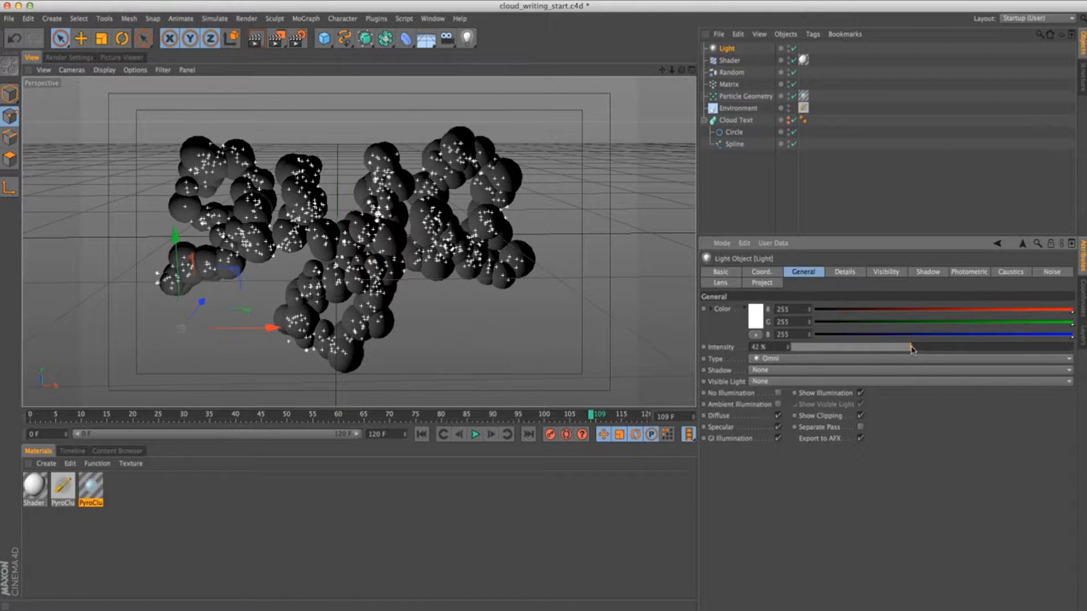
Set the light's colour to a pale blue, RGB 200, 235, 245
click(764, 321)
click(721, 292)
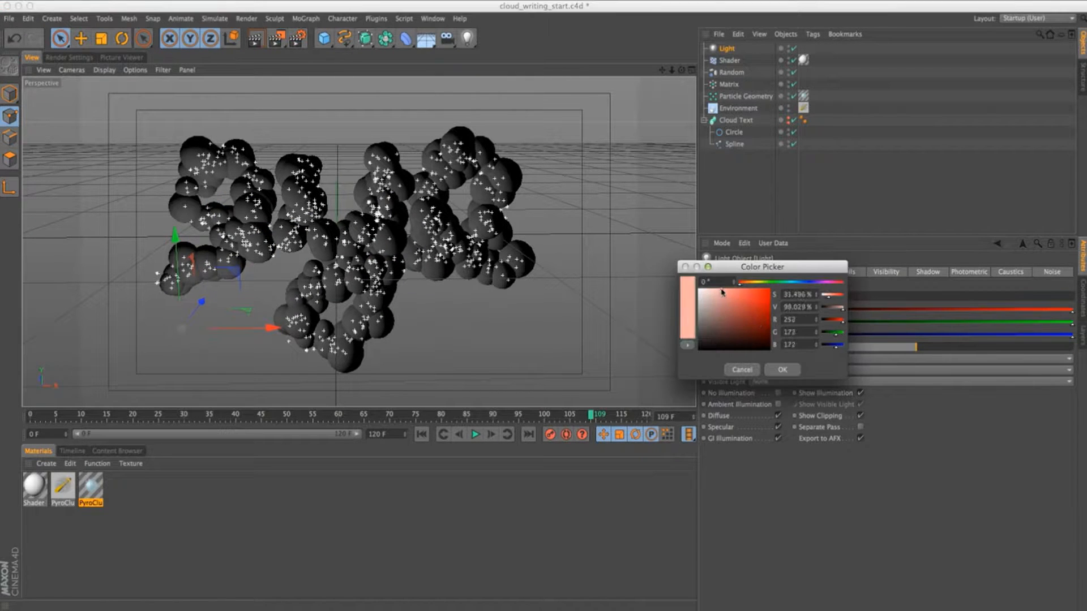
drag(773, 286, 796, 286)
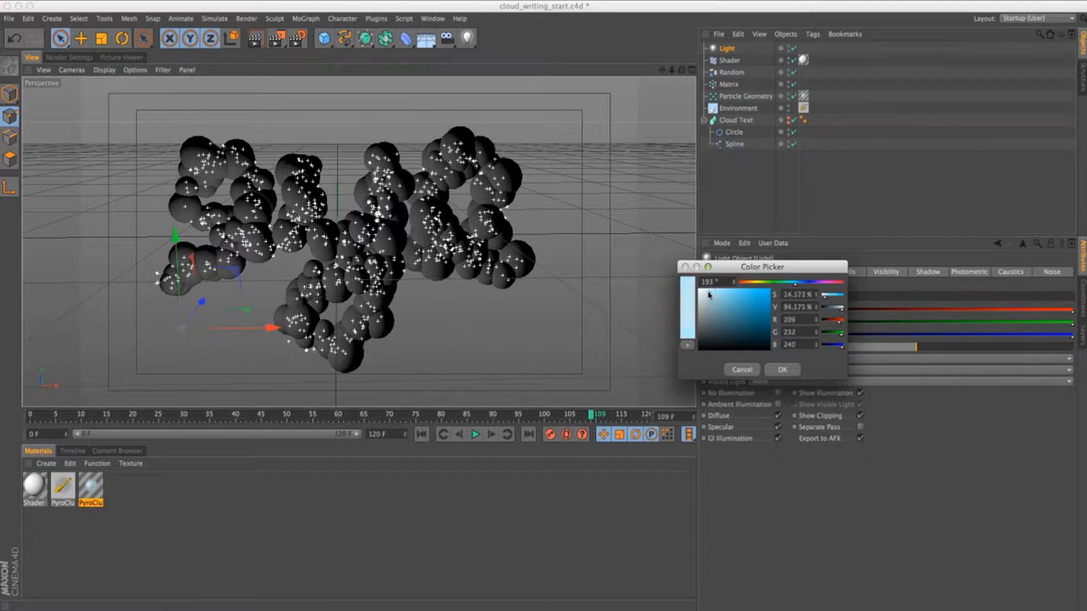
click(780, 371)
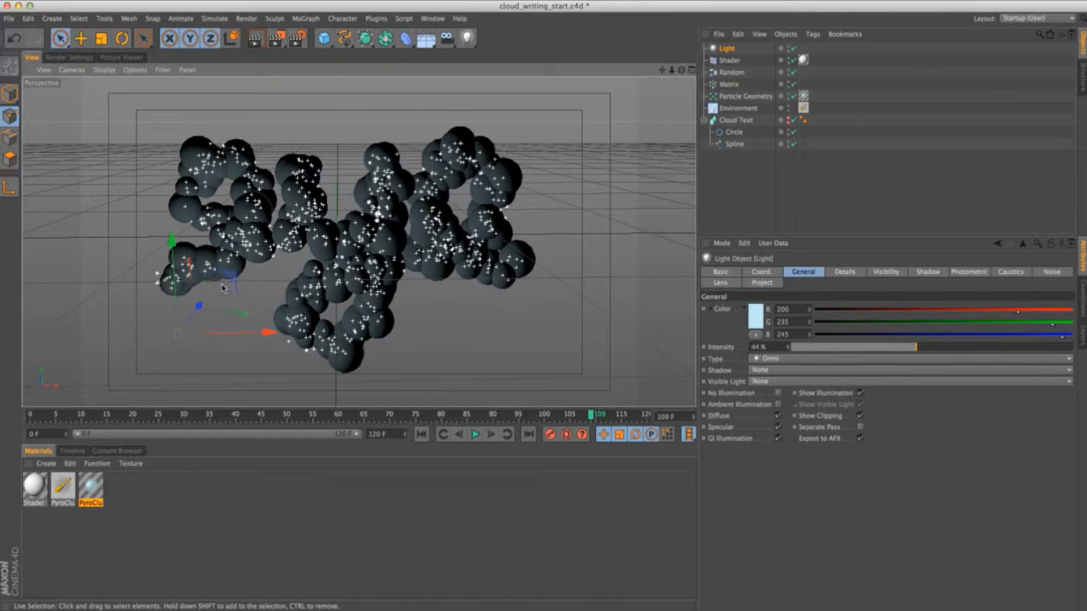
Give the light Area shadows and move it farther down and away from the text's left end
click(761, 371)
click(770, 419)
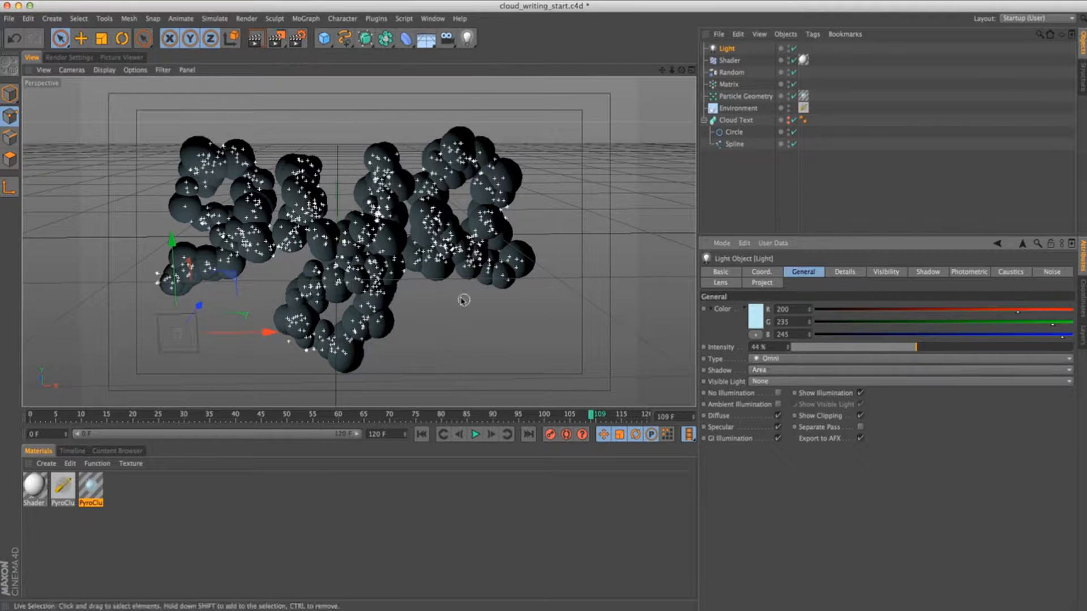
drag(233, 281, 173, 327)
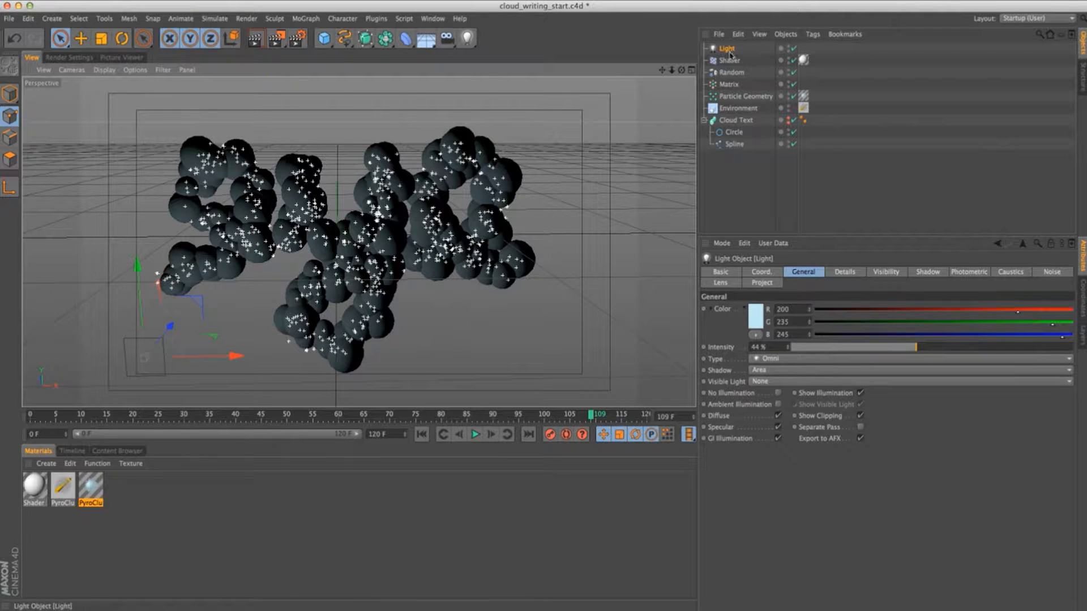
Duplicate the light, place the copy above the right end of the text, and set its intensity to 73%
ctrl+drag(732, 59, 730, 57)
drag(193, 310, 607, 86)
drag(522, 139, 541, 145)
drag(622, 89, 648, 61)
drag(589, 117, 605, 105)
drag(924, 347, 984, 350)
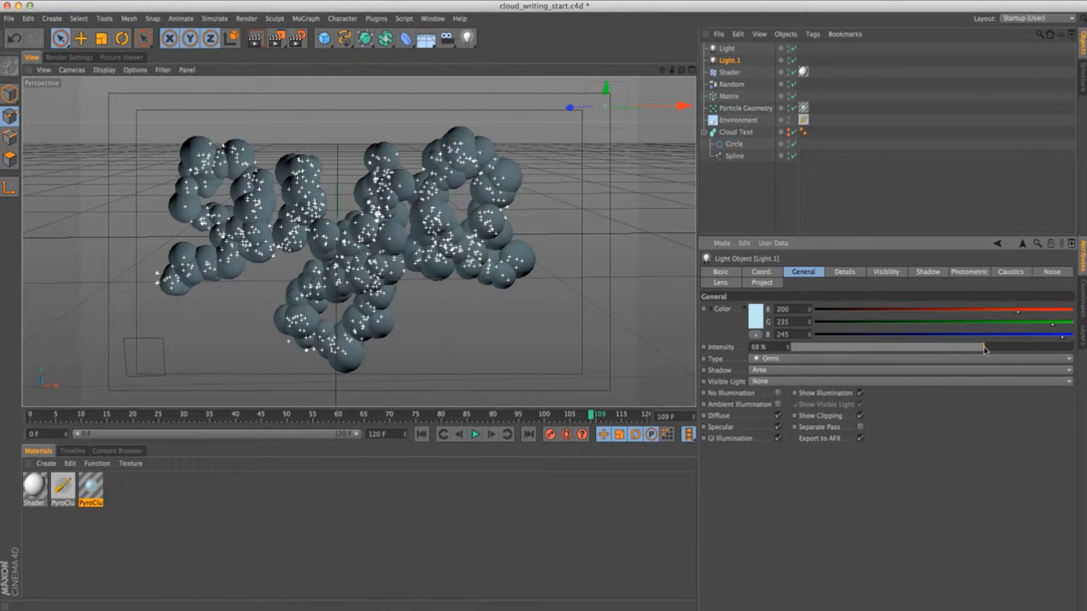
Lighten the second light's colour to a very pale blue, RGB 228, 245, 250
click(759, 315)
click(702, 283)
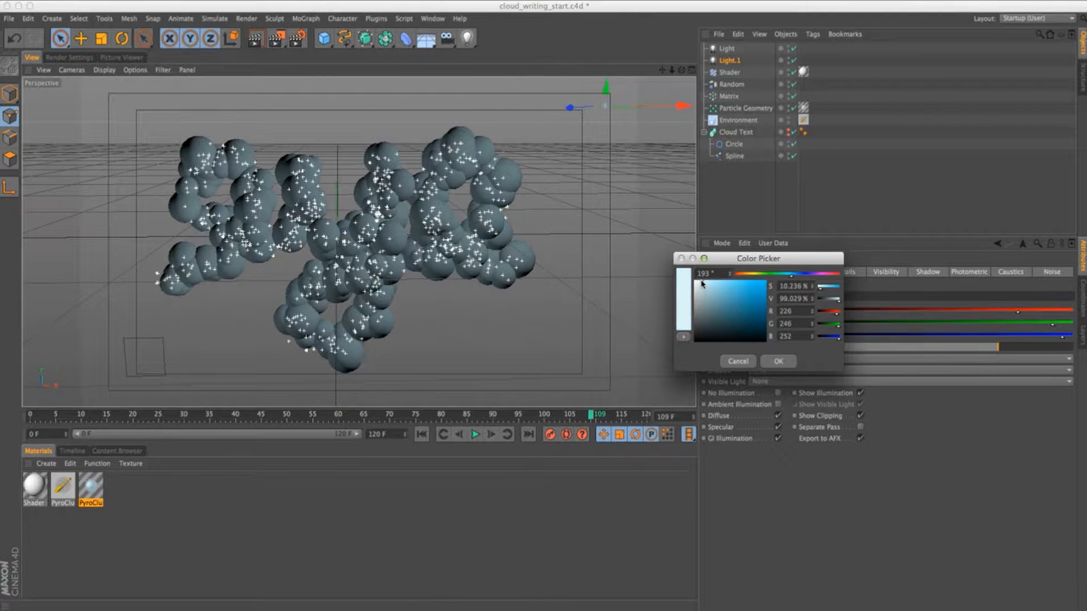
click(790, 365)
Duplicate the second light and move the copy above the left end of the cloud text
ctrl+drag(727, 60, 727, 67)
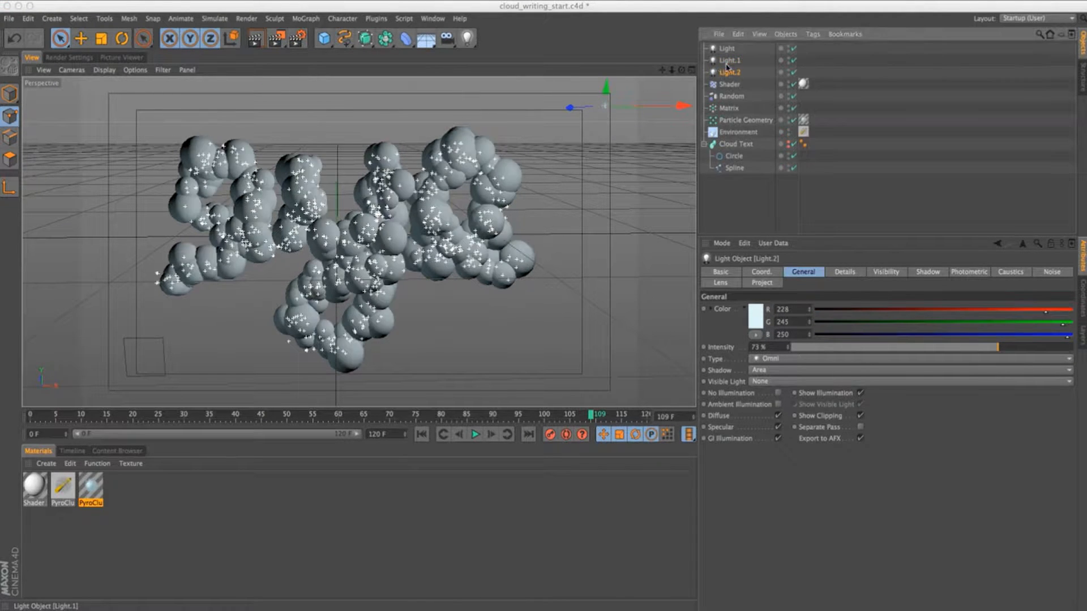
drag(502, 115, 501, 114)
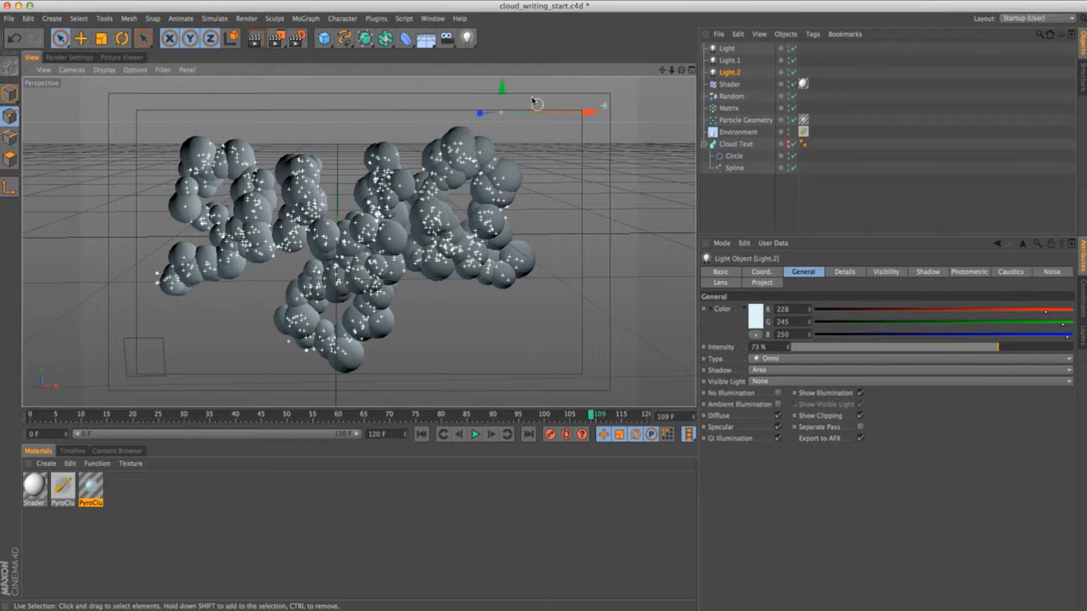
drag(671, 71, 637, 71)
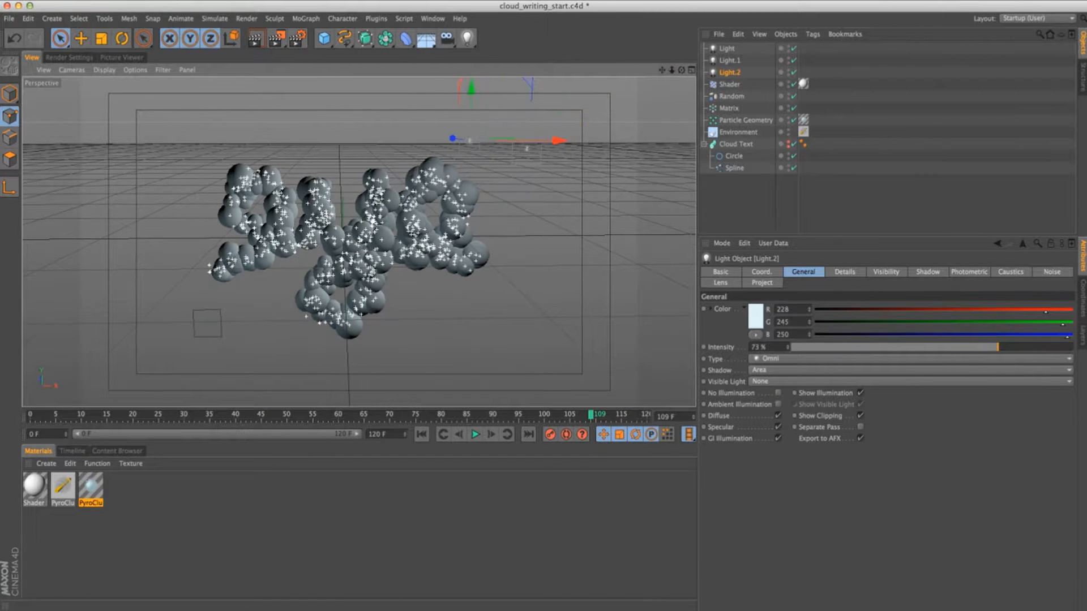
click(81, 39)
drag(528, 92, 273, 124)
alt+drag(339, 210, 198, 196)
drag(130, 163, 222, 199)
drag(203, 124, 203, 95)
click(730, 73)
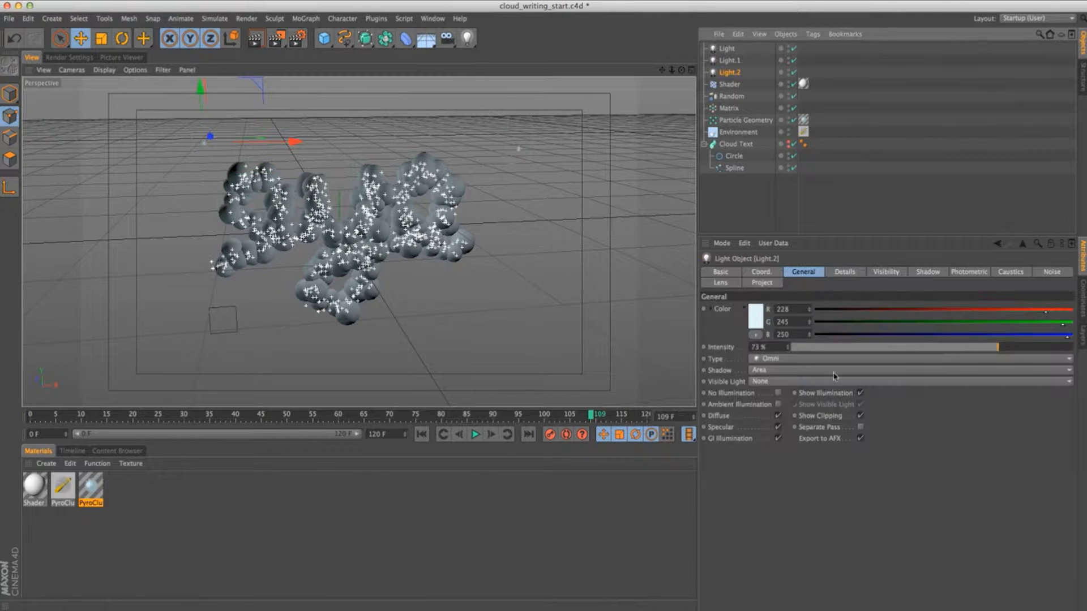
Give the third light a warm cream colour, RGB 247, 229, 196, and lower its intensity to 42%
click(756, 323)
click(702, 292)
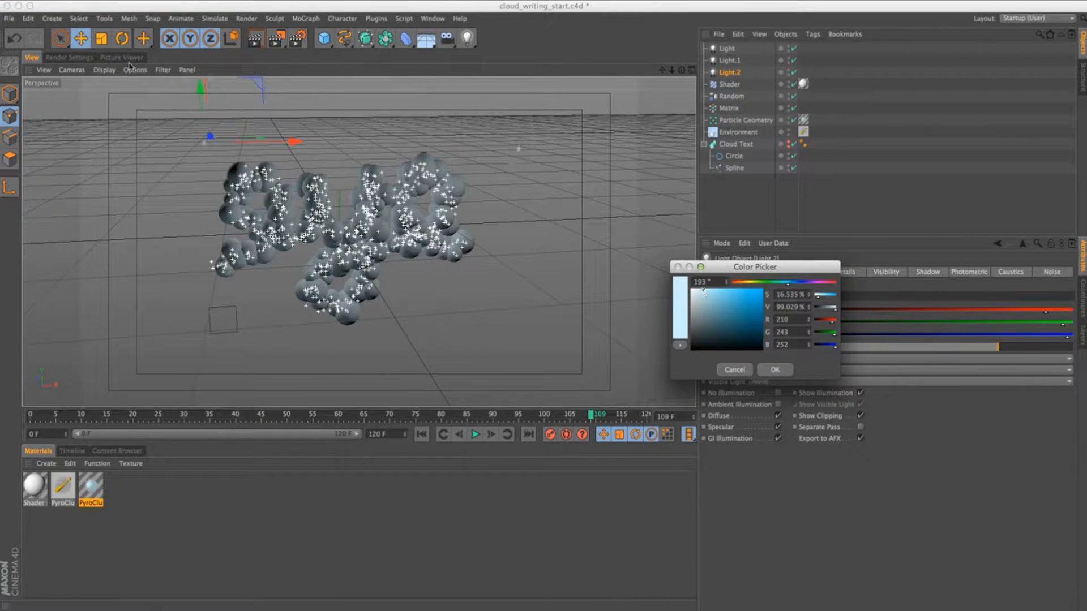
drag(738, 287, 746, 288)
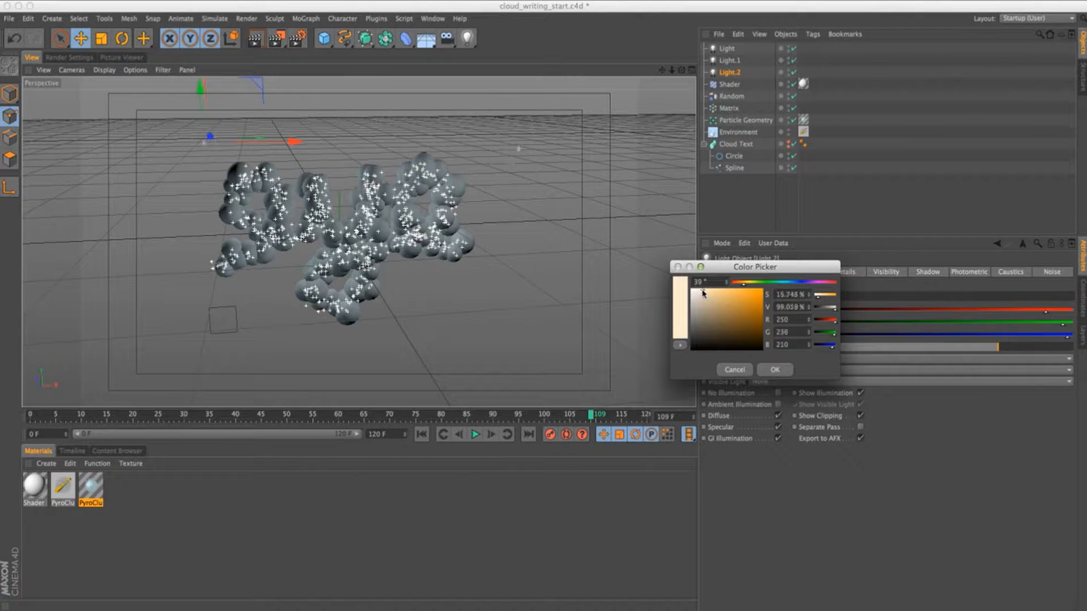
click(779, 371)
drag(926, 347, 909, 347)
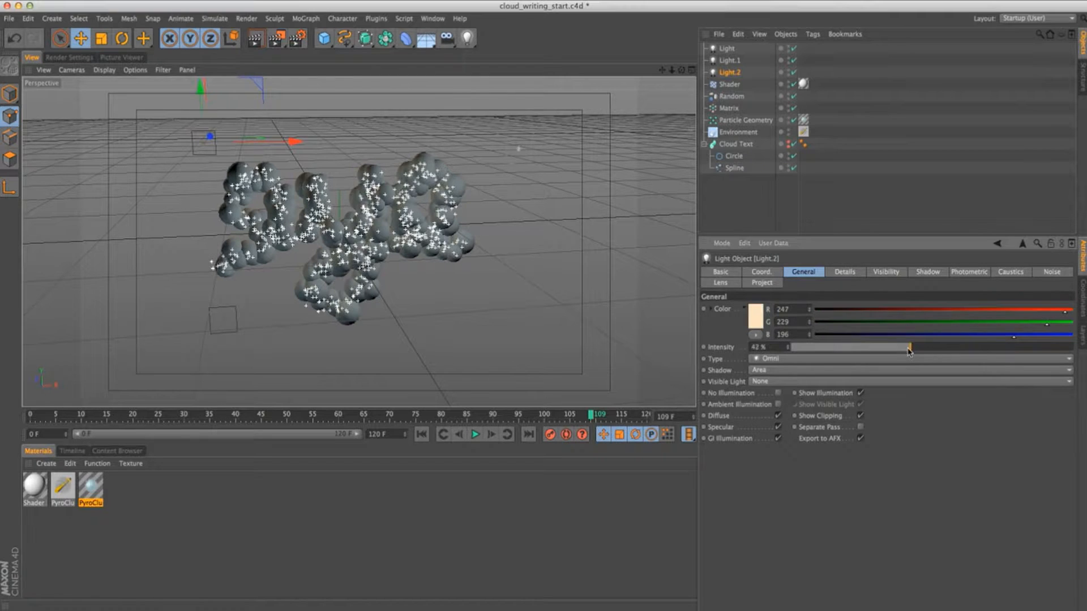
Nudge the warm third light and test-render the perspective view to check the lighting on the cloud text
alt+drag(190, 233, 146, 191)
drag(282, 108, 286, 118)
alt+right_drag(357, 283, 459, 274)
click(255, 38)
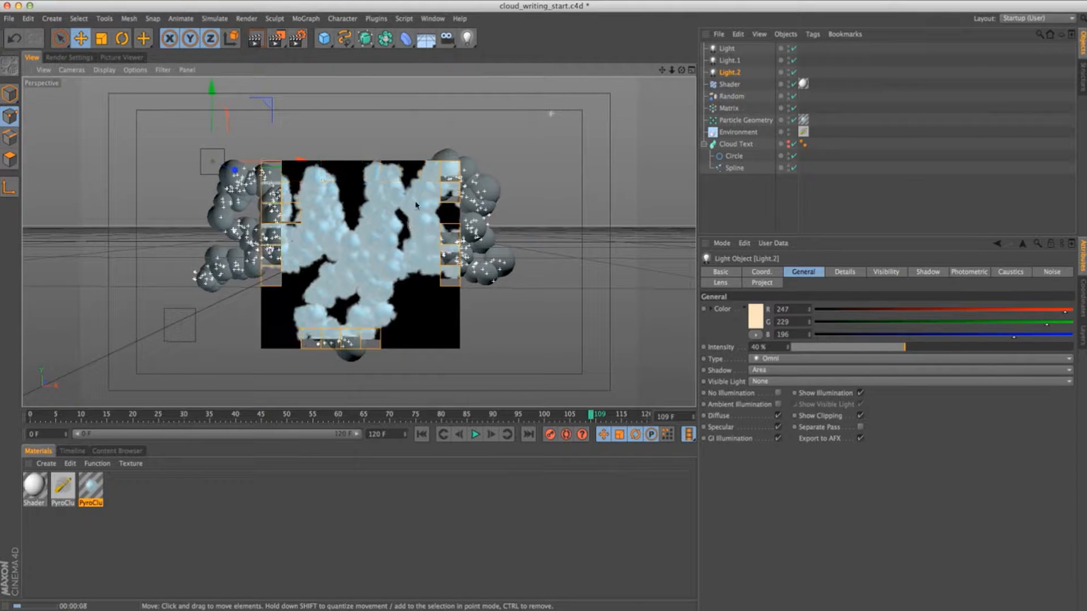
click(634, 122)
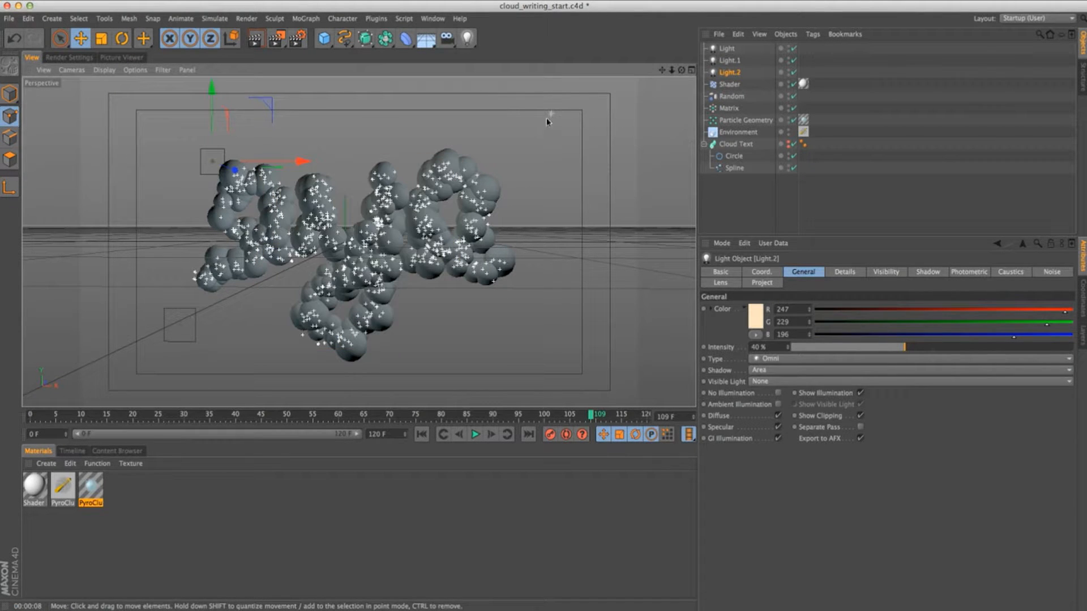
Move the second light closer to the right end of the text and raise its intensity to 82%
click(691, 69)
drag(540, 115, 543, 117)
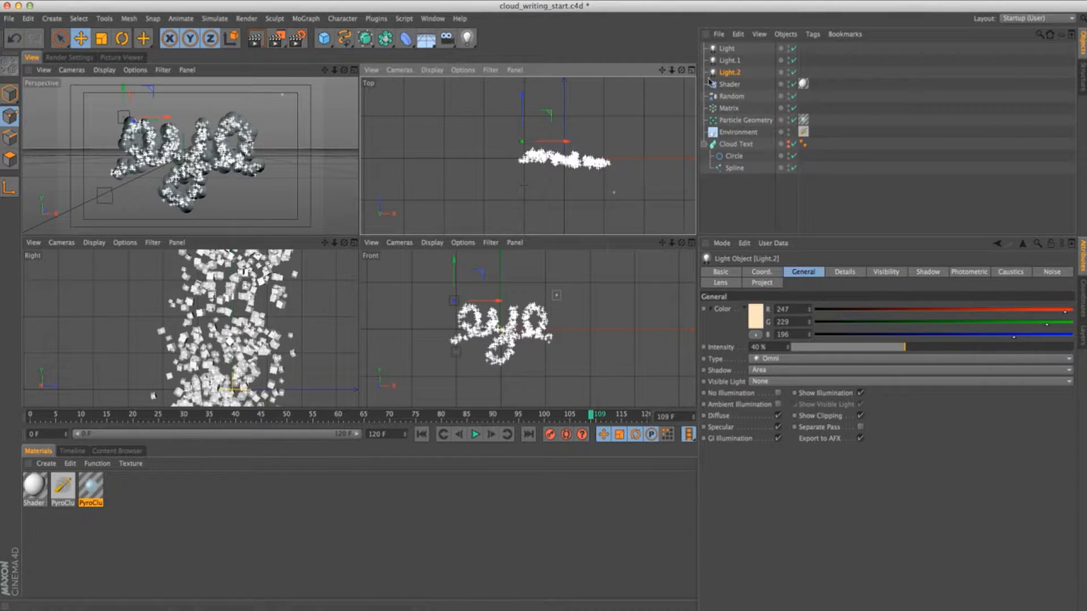
click(613, 194)
drag(629, 199, 625, 181)
mouse_move(567, 290)
mouse_down()
mouse_move(560, 301)
mouse_move(562, 290)
mouse_up()
drag(1000, 347, 1023, 347)
drag(560, 281, 562, 272)
drag(607, 134, 607, 139)
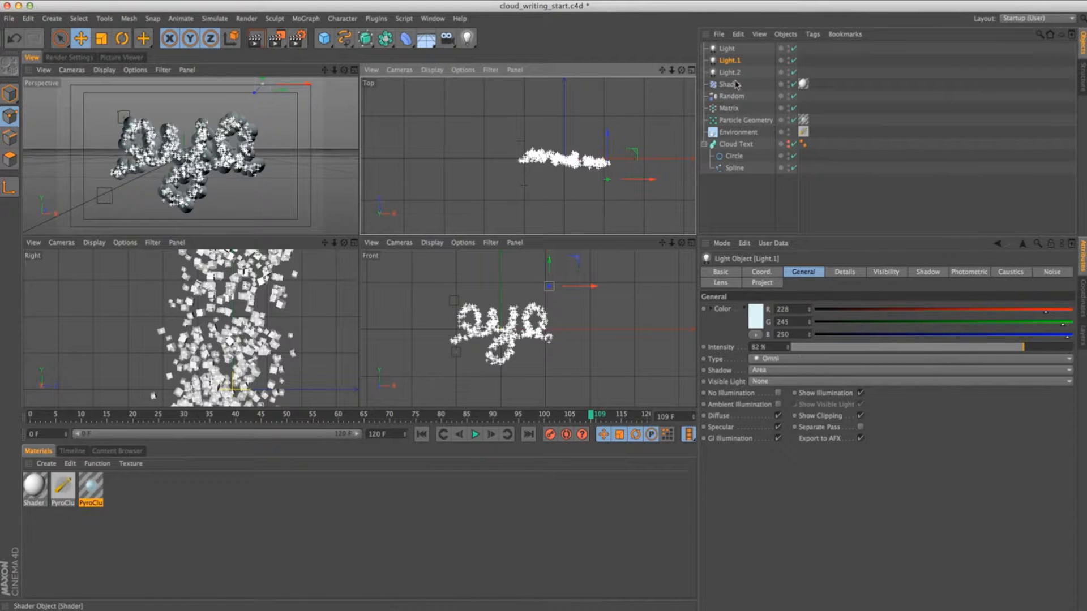
Shift the third light slightly lower and further back, and set its intensity to 45%
click(729, 82)
click(730, 73)
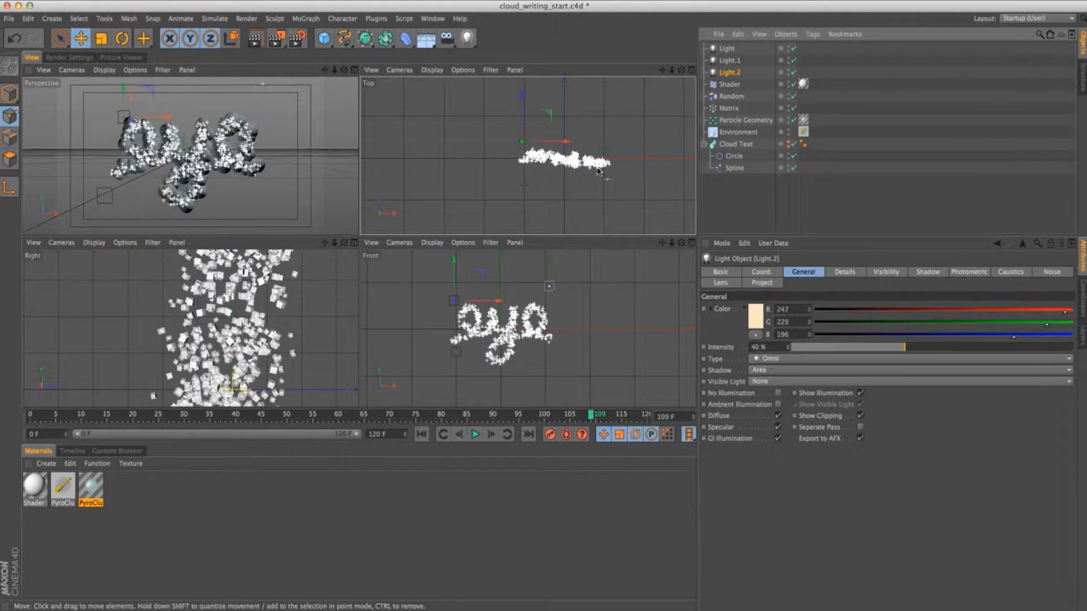
drag(520, 120, 551, 109)
click(468, 285)
drag(468, 286, 468, 294)
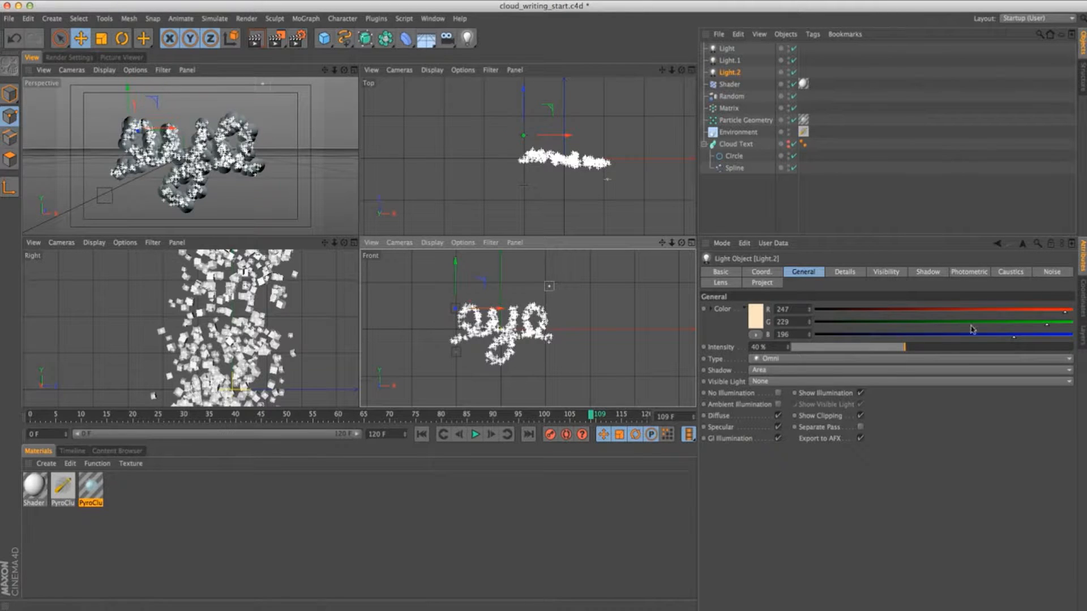
click(919, 347)
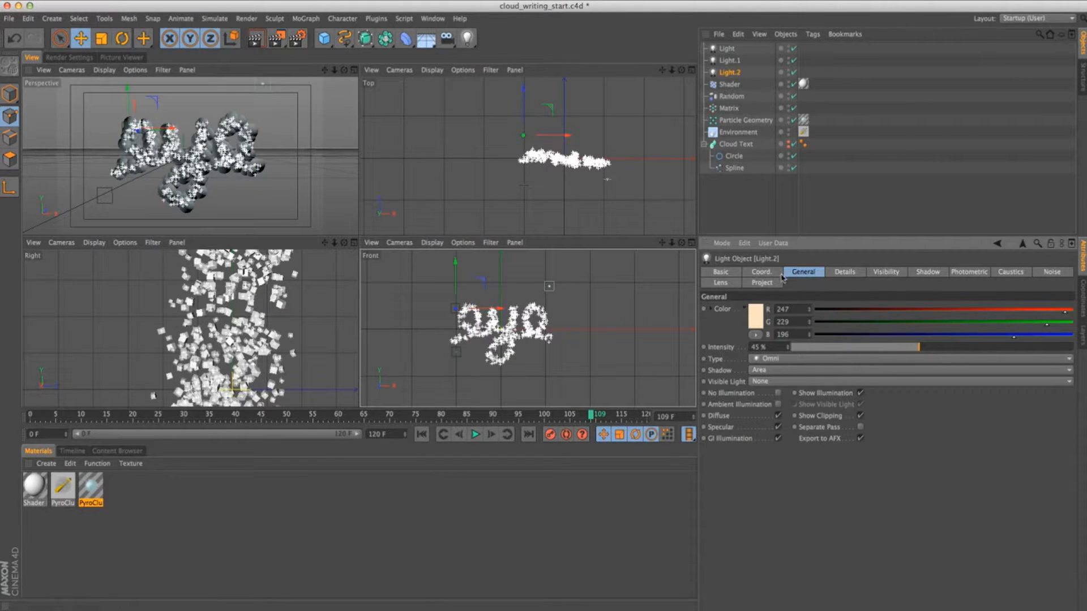
Raise the first light slightly, set its intensity to 48%, and lighten its colour to pale blue, RGB 218, 245, 252
click(728, 60)
click(726, 49)
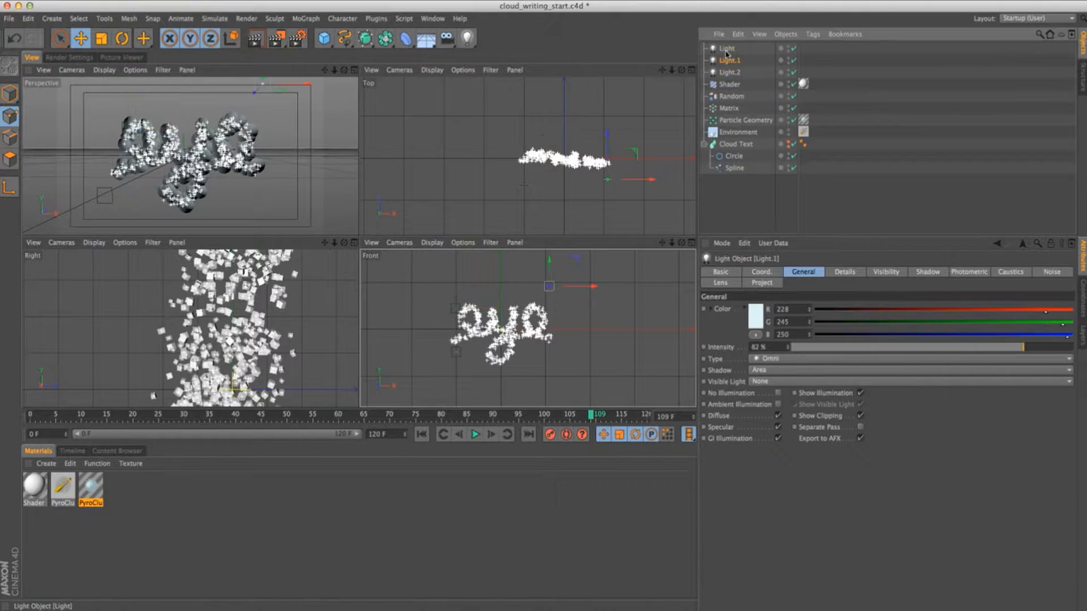
drag(484, 326, 486, 315)
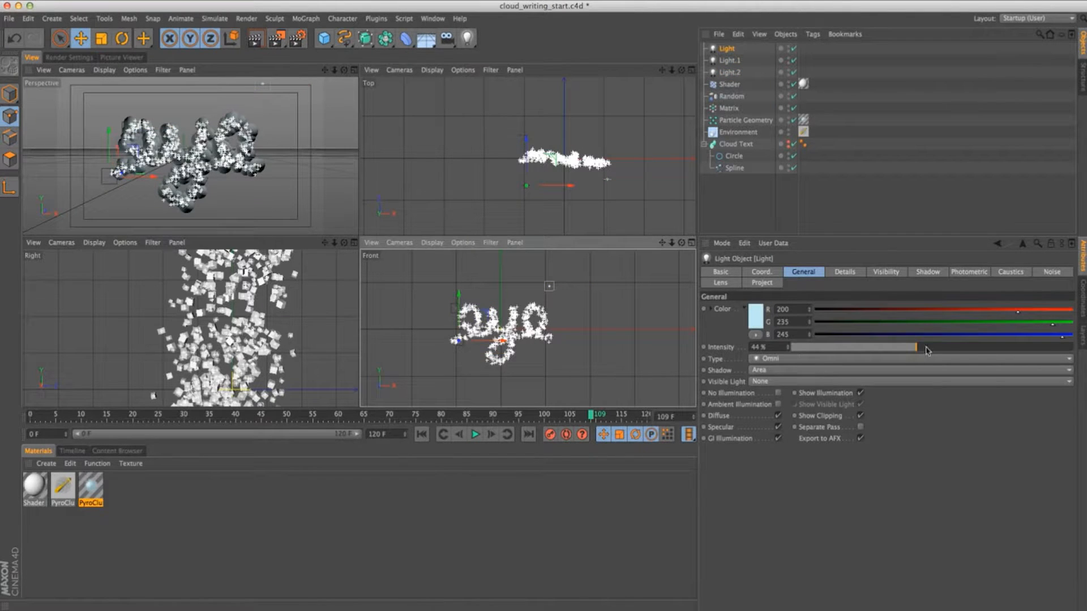
click(931, 347)
click(756, 315)
drag(713, 291, 706, 287)
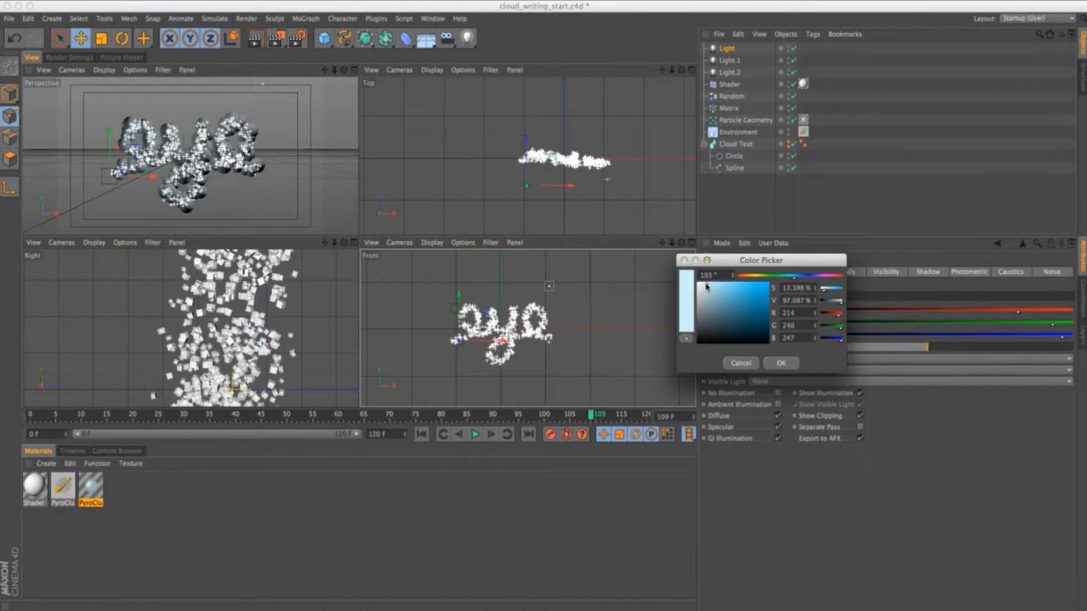
click(780, 364)
Render the enlarged perspective view to check the adjusted lights on the cloud text
middle_click(256, 91)
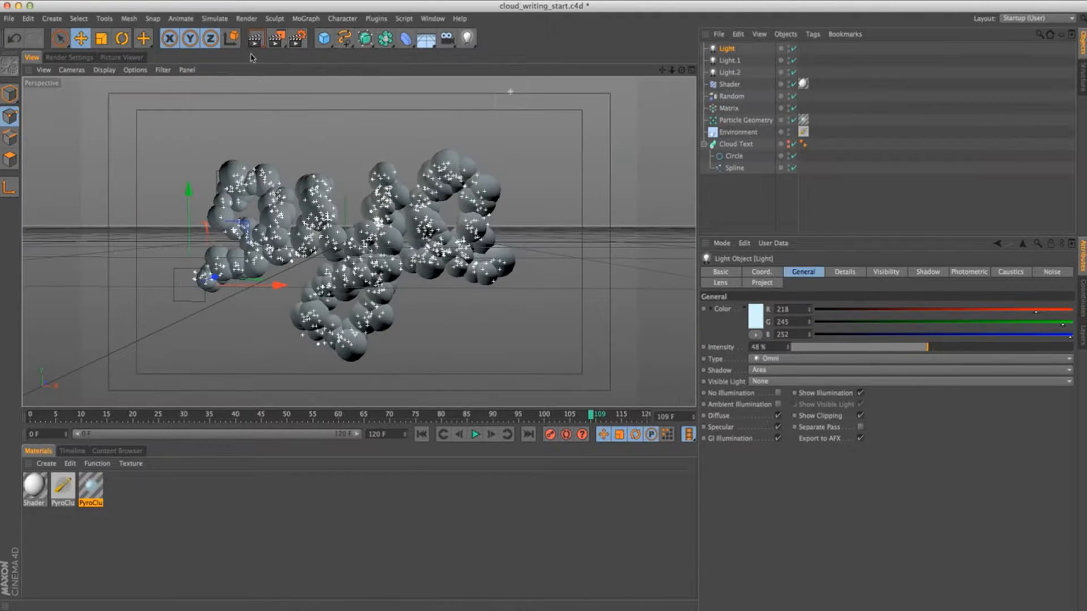
key(super+r)
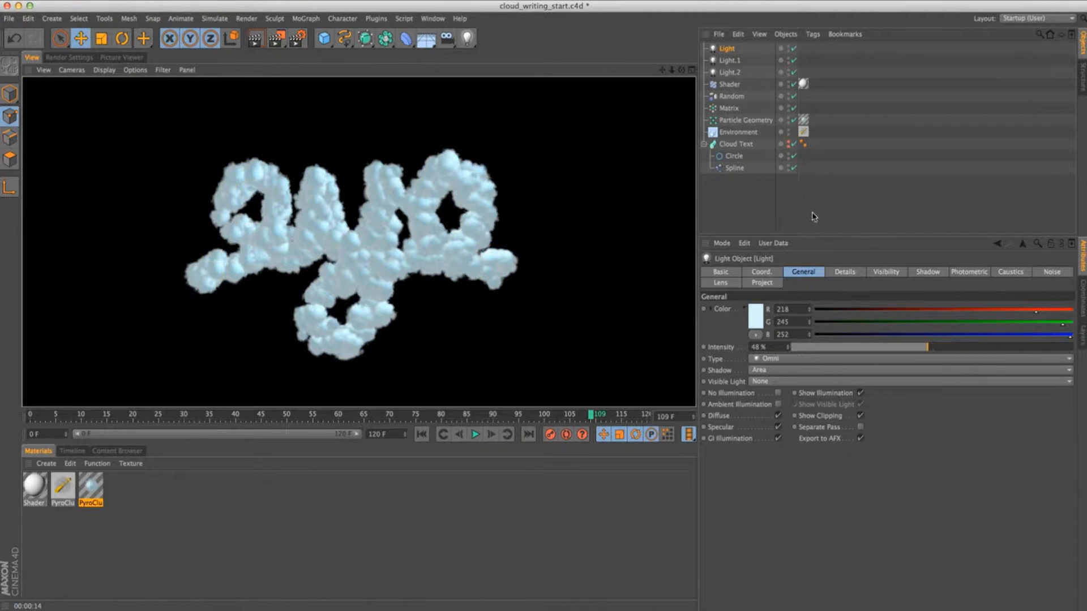
click(344, 277)
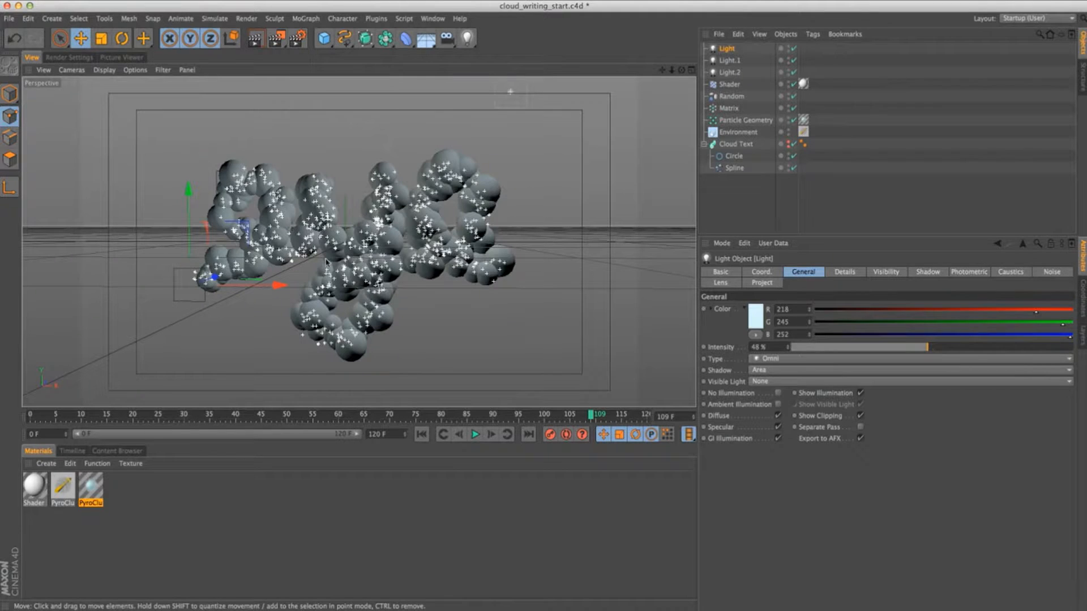
Set the Random effector's scale to 2 and scrub the animation up to frame 109
click(732, 97)
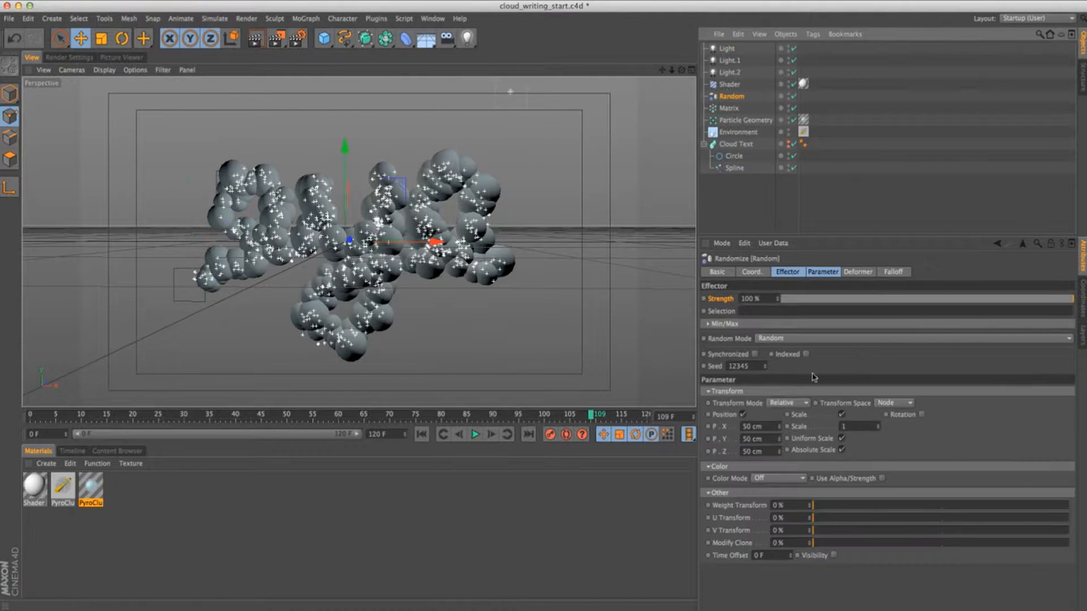
click(878, 424)
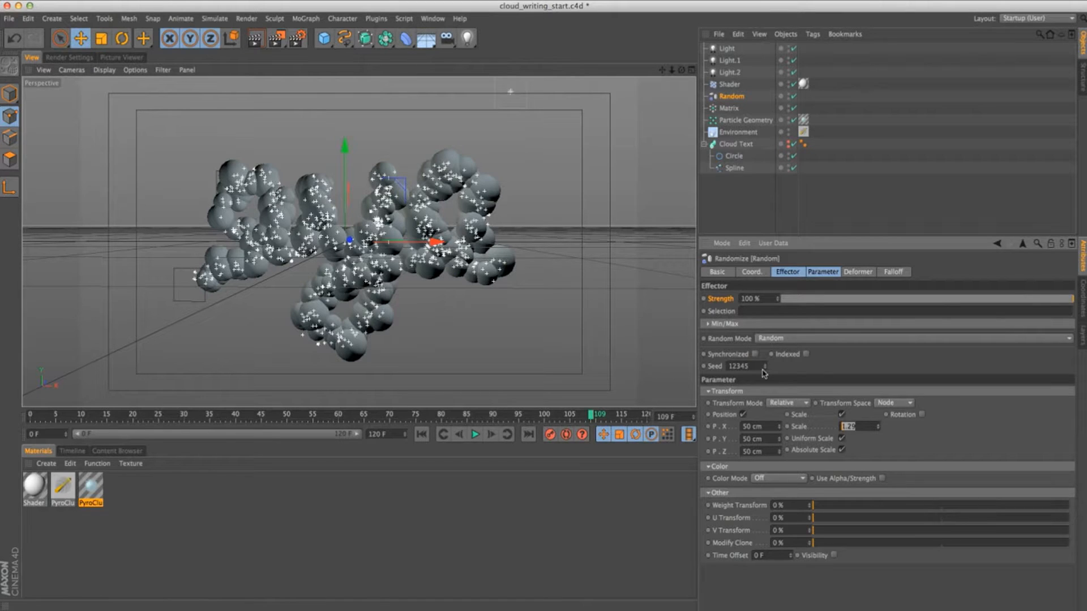
drag(146, 417, 591, 416)
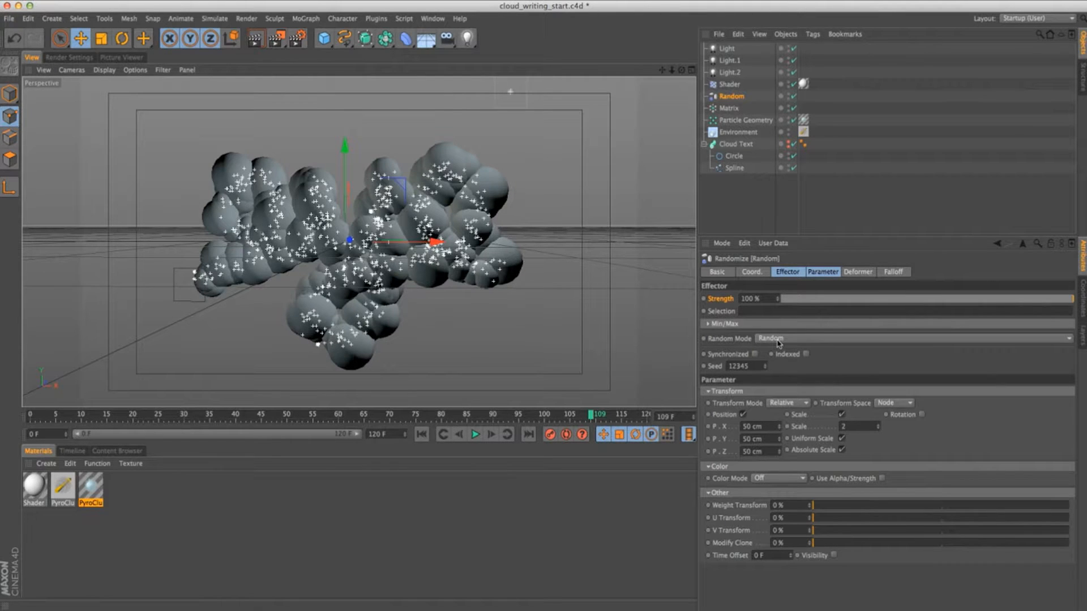
Switch the Random effector to Noise mode in UV space with an animation speed of 0%
click(778, 339)
click(782, 364)
click(799, 370)
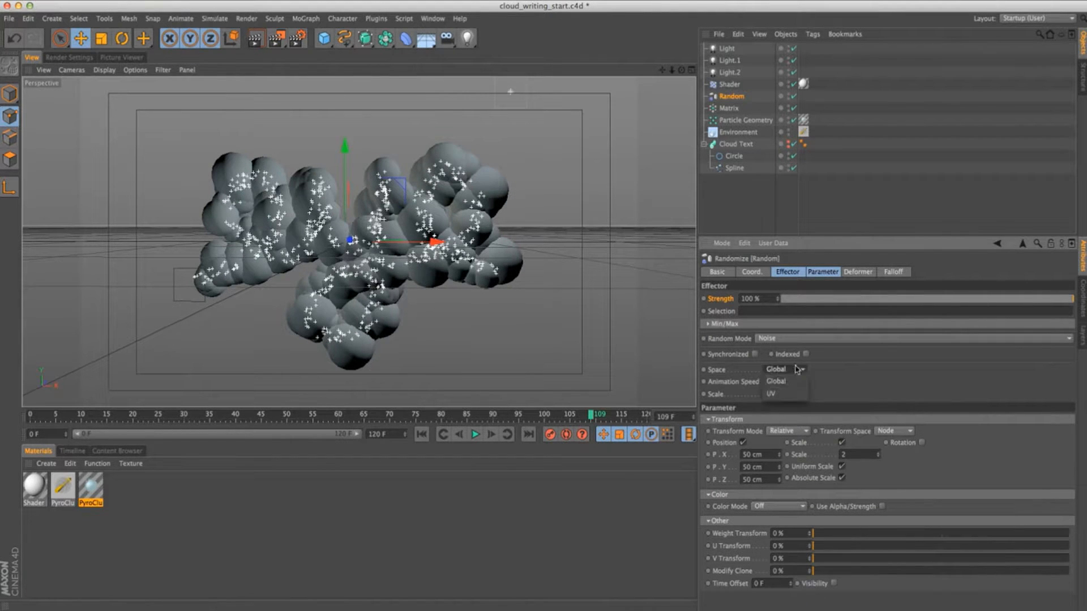
click(788, 394)
drag(802, 385, 538, 248)
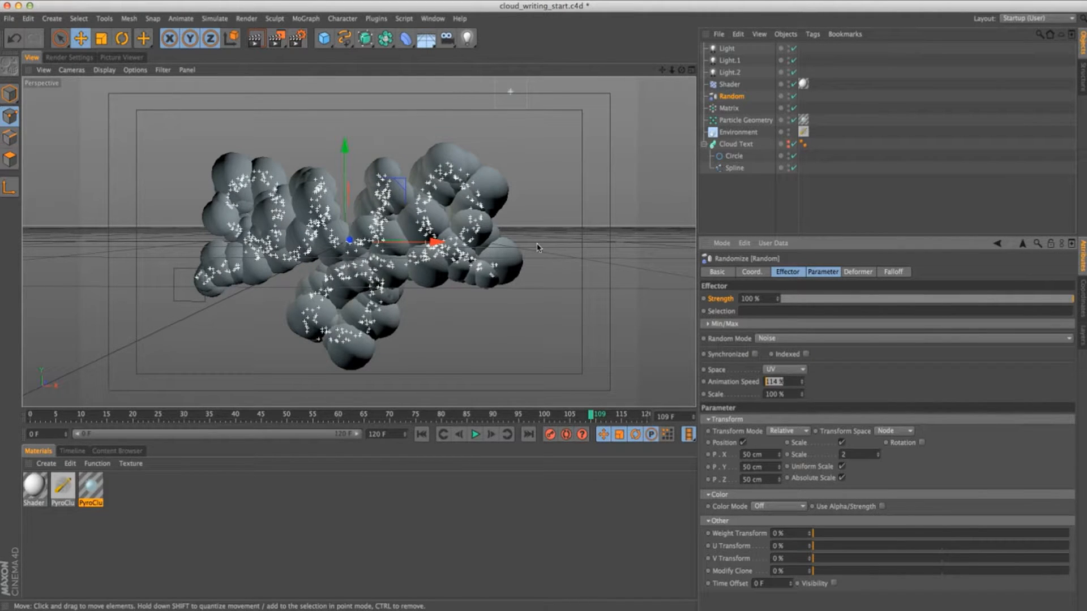
text(0)
key(Return)
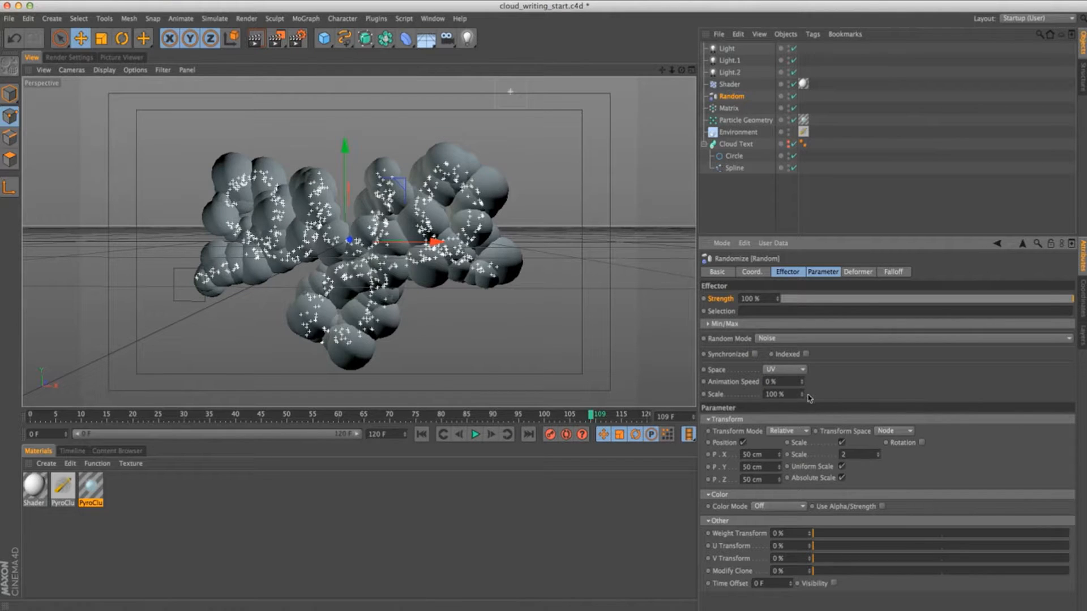
Reduce the Random effector's noise scale to 28% and test-render the cloud text at frame 114
drag(801, 395, 802, 422)
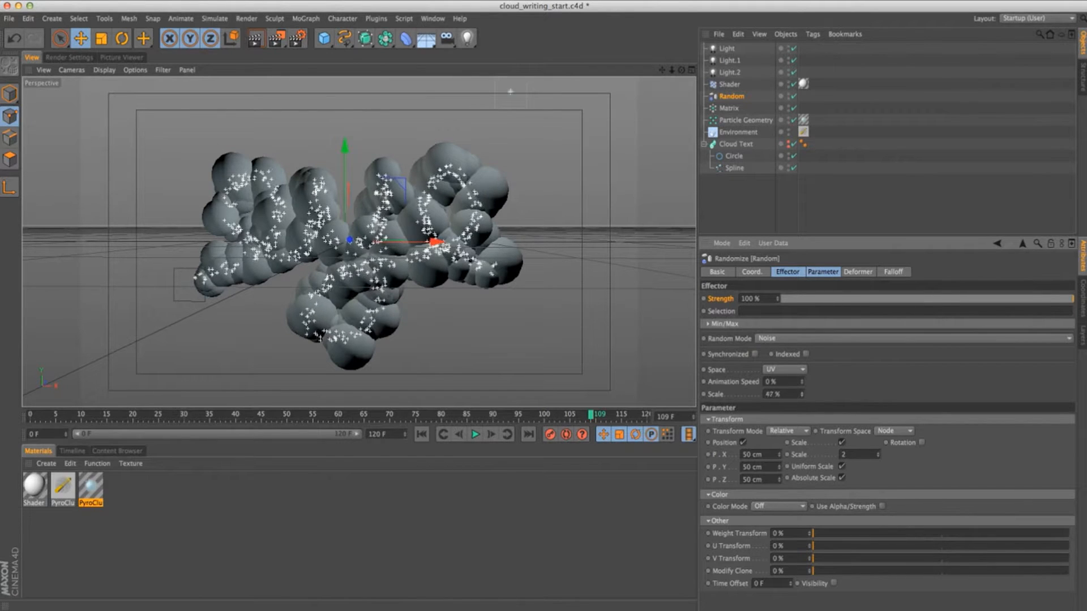
drag(802, 394, 802, 422)
drag(291, 417, 616, 366)
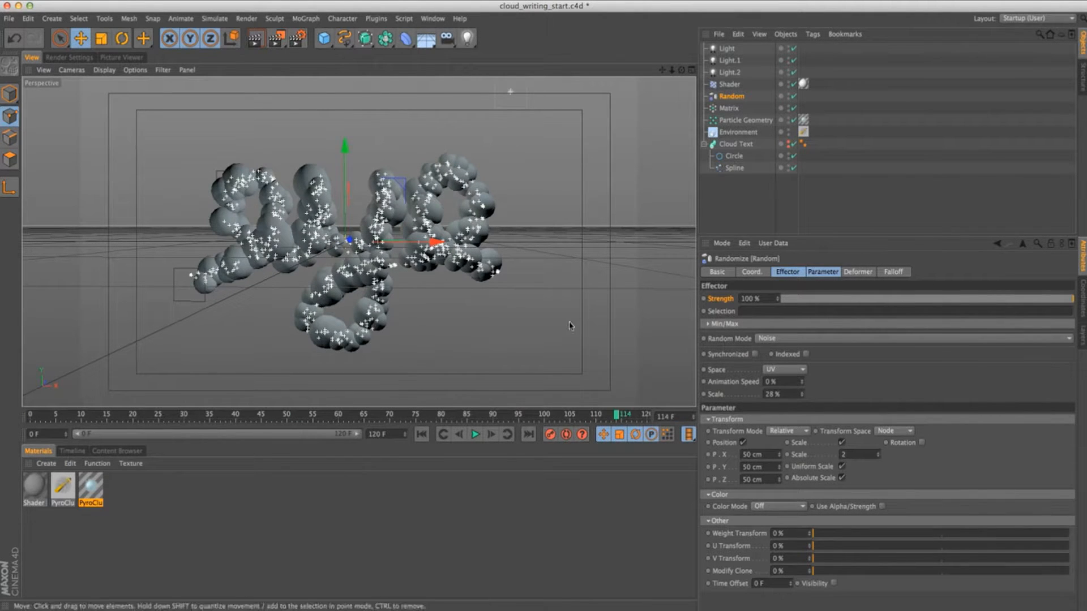
click(254, 40)
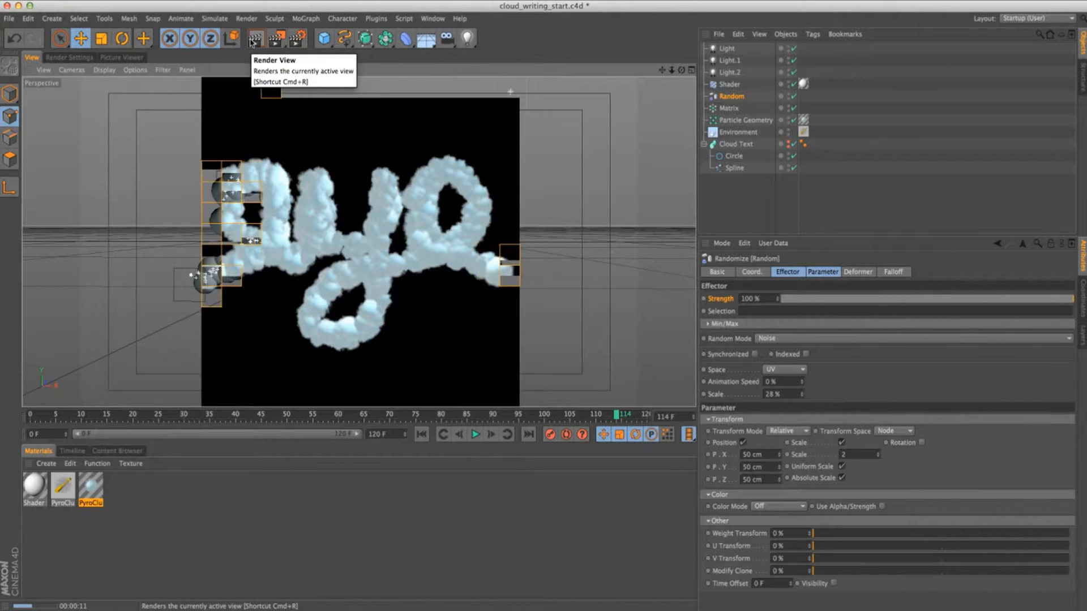
Move the second light further out beyond the right end of the text
click(691, 71)
click(717, 74)
click(607, 180)
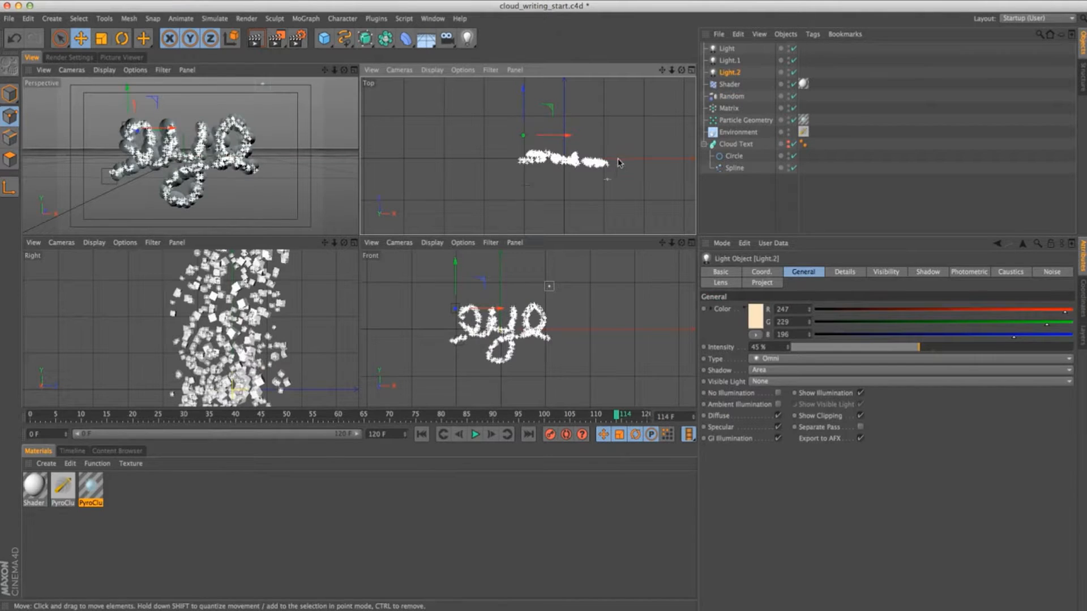
click(727, 49)
click(729, 73)
click(730, 60)
drag(580, 261, 573, 260)
drag(604, 142, 636, 144)
Rotate the second light in the top view and raise its intensity to 87%
key(r)
drag(623, 201, 634, 223)
key(e)
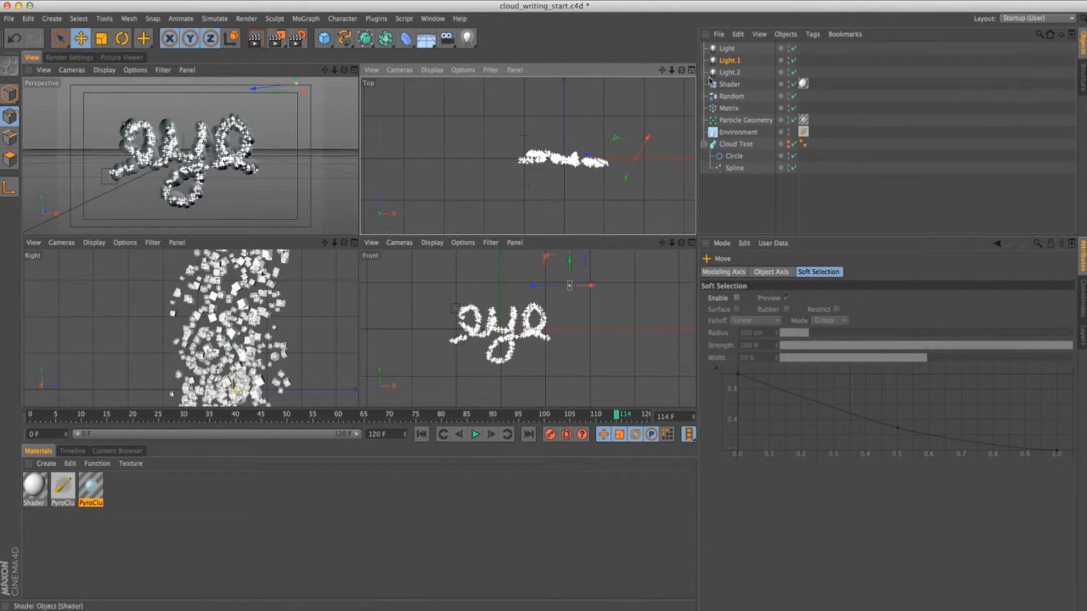
click(729, 60)
drag(1045, 340, 1038, 347)
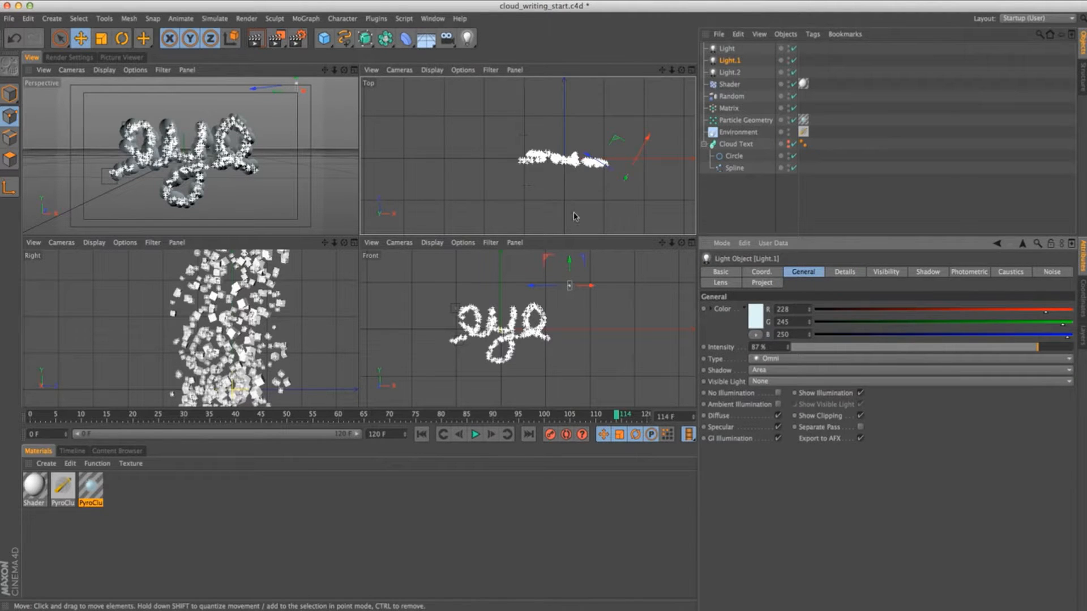
Lower the third light's intensity to 20% and move it up and left, away from the text
click(730, 73)
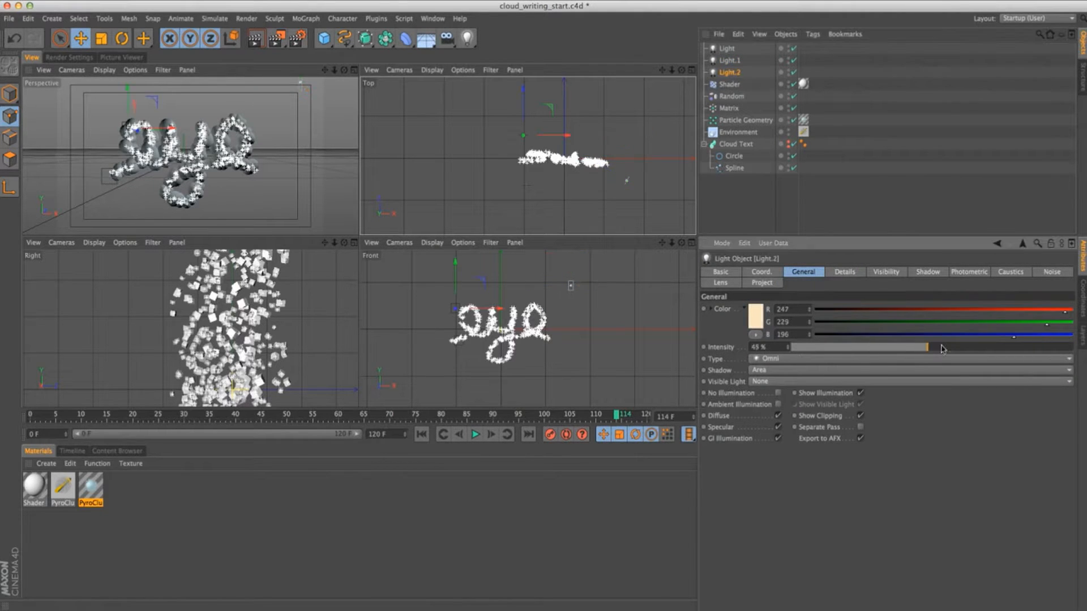
drag(931, 349, 847, 349)
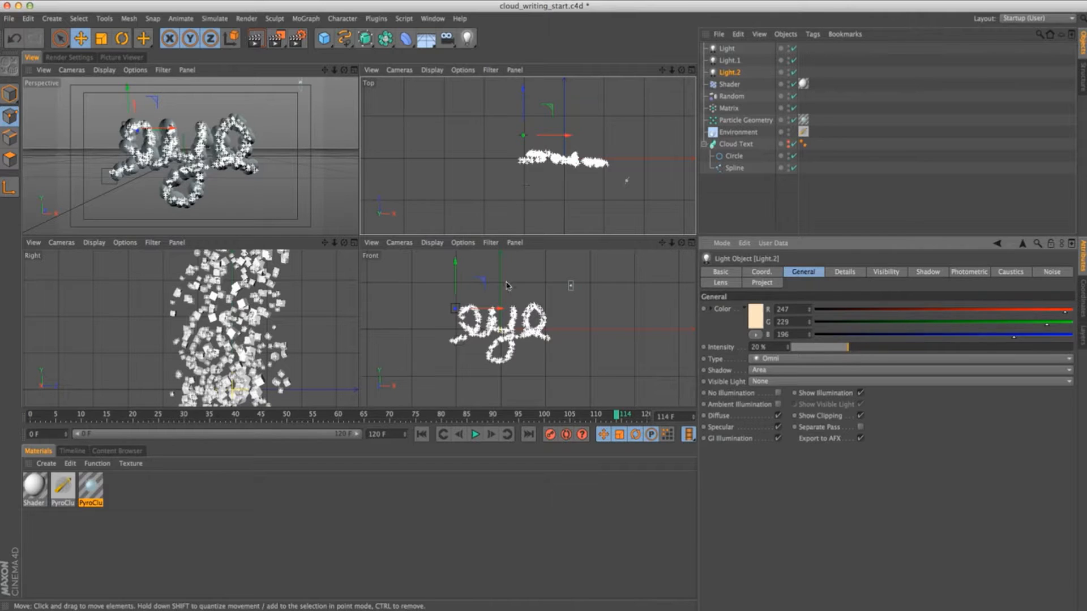
drag(521, 102, 520, 103)
drag(482, 278, 480, 269)
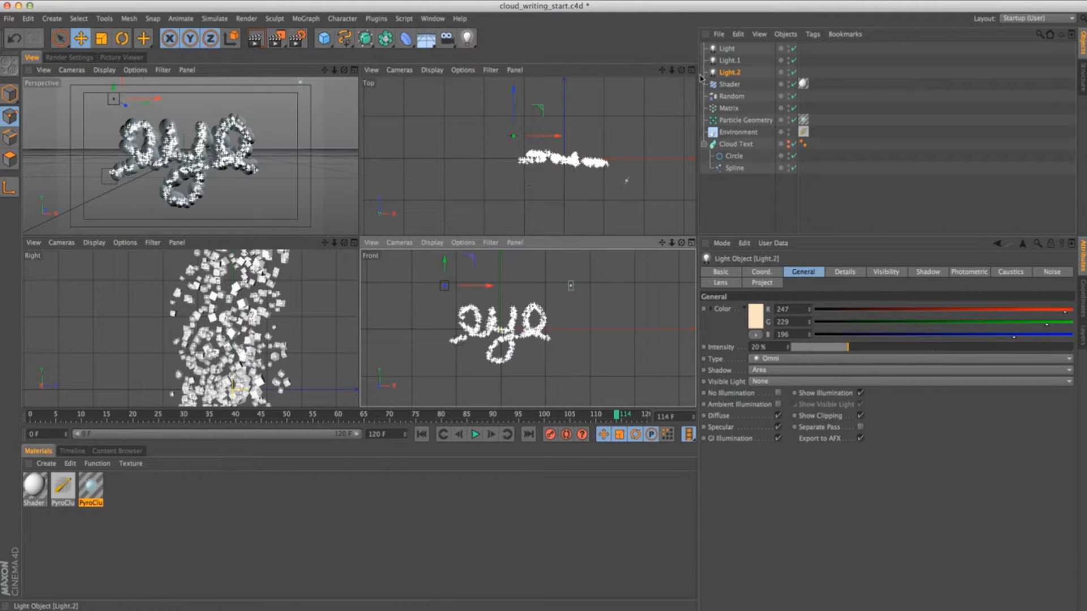
Move the first light slightly up and right, set its intensity to 56%, and whiten its colour to RGB 232, 248, 252
click(729, 60)
click(727, 49)
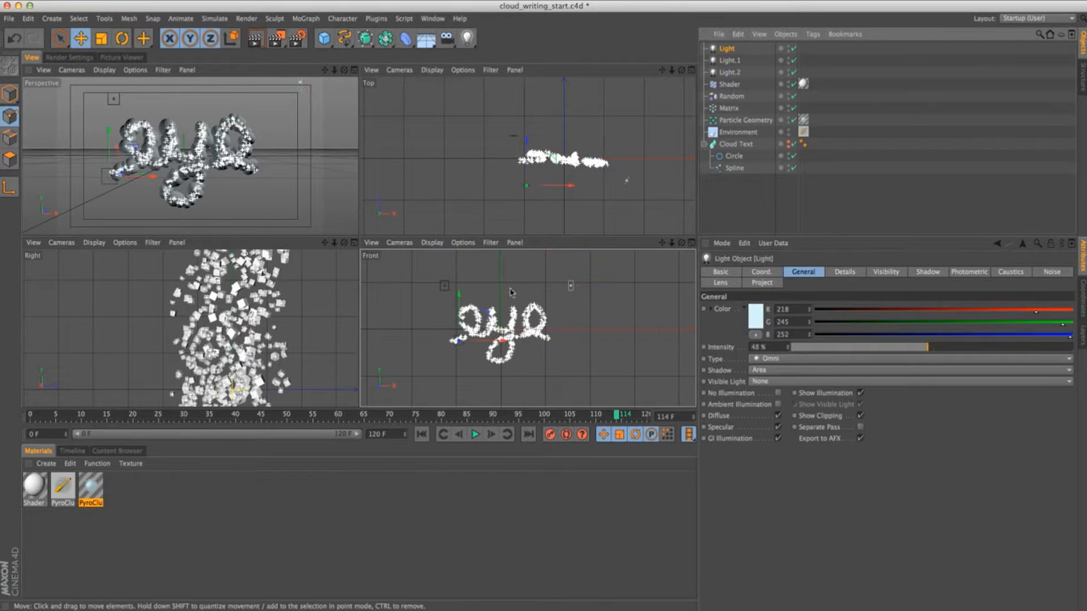
drag(488, 319, 491, 311)
click(949, 348)
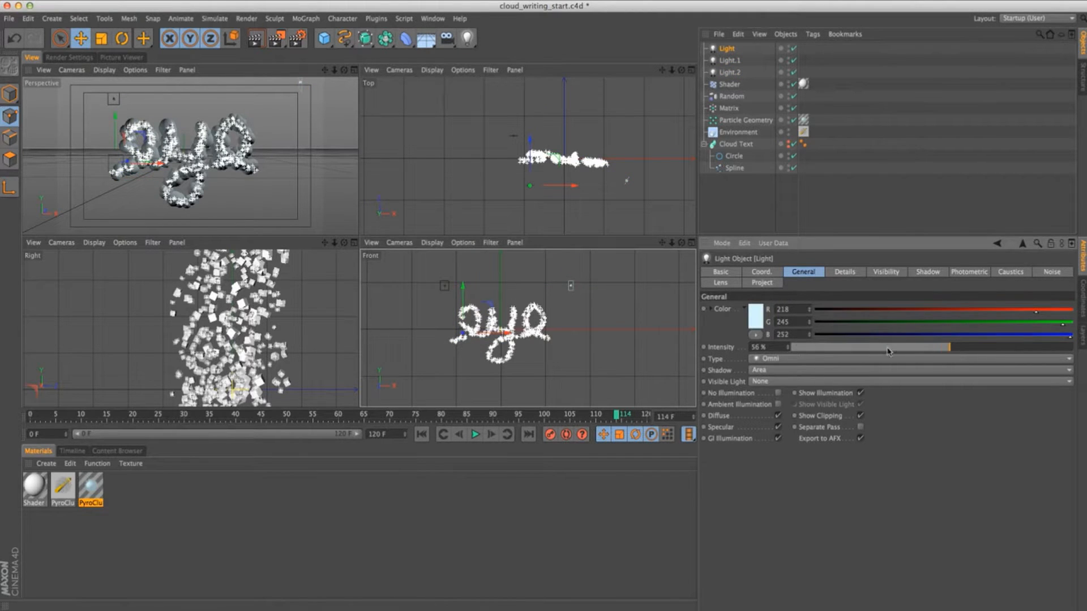
click(753, 320)
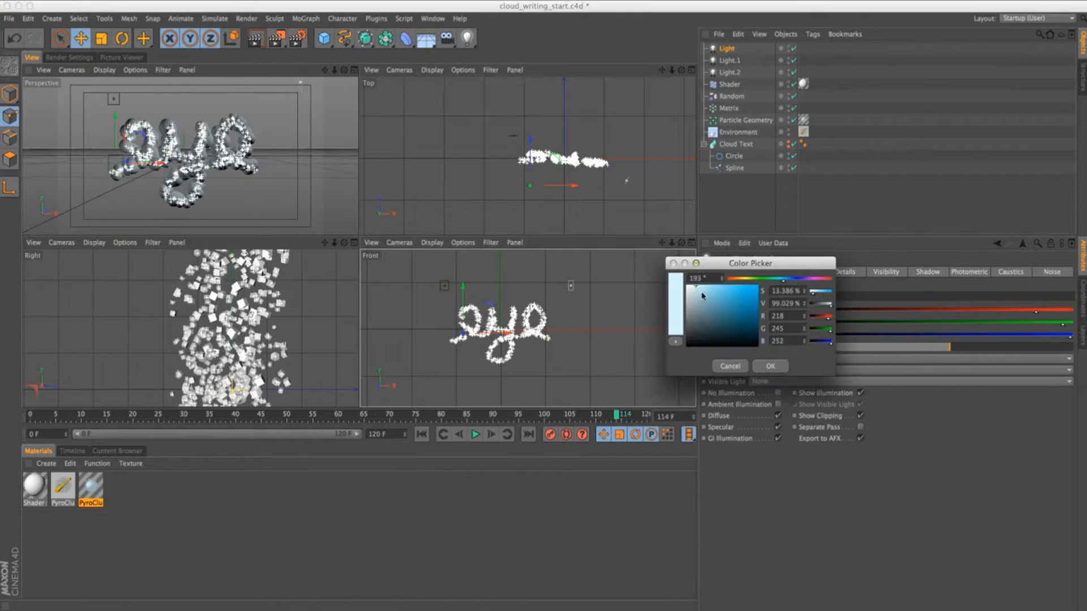
click(775, 366)
Nudge the first light up and left in the perspective view and test-render the cloud text
key(F1)
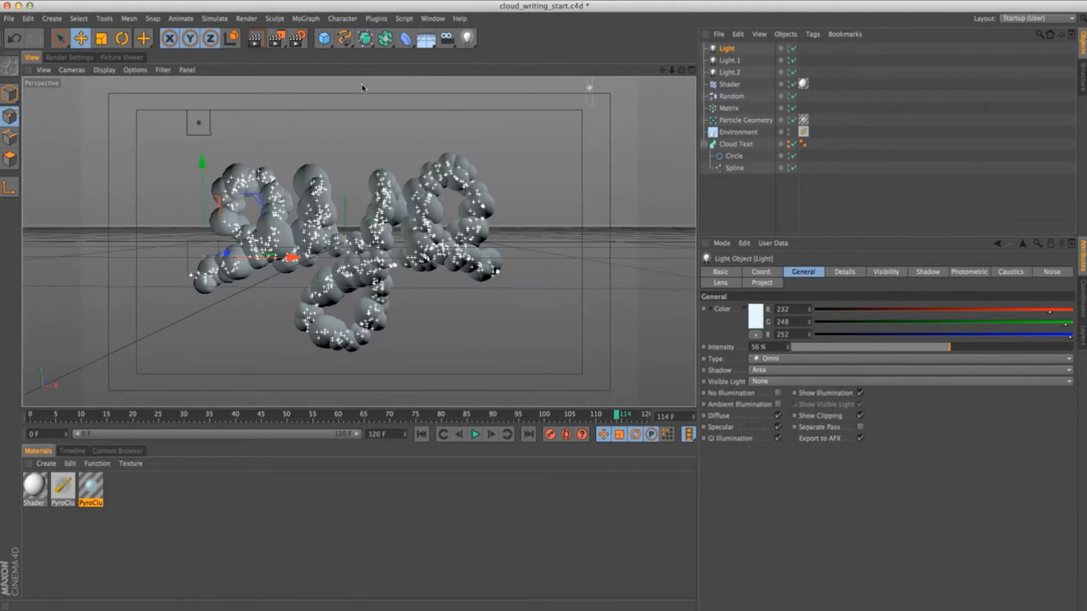
mouse_move(270, 258)
mouse_down()
mouse_move(281, 259)
mouse_move(267, 259)
mouse_up()
drag(261, 195, 254, 185)
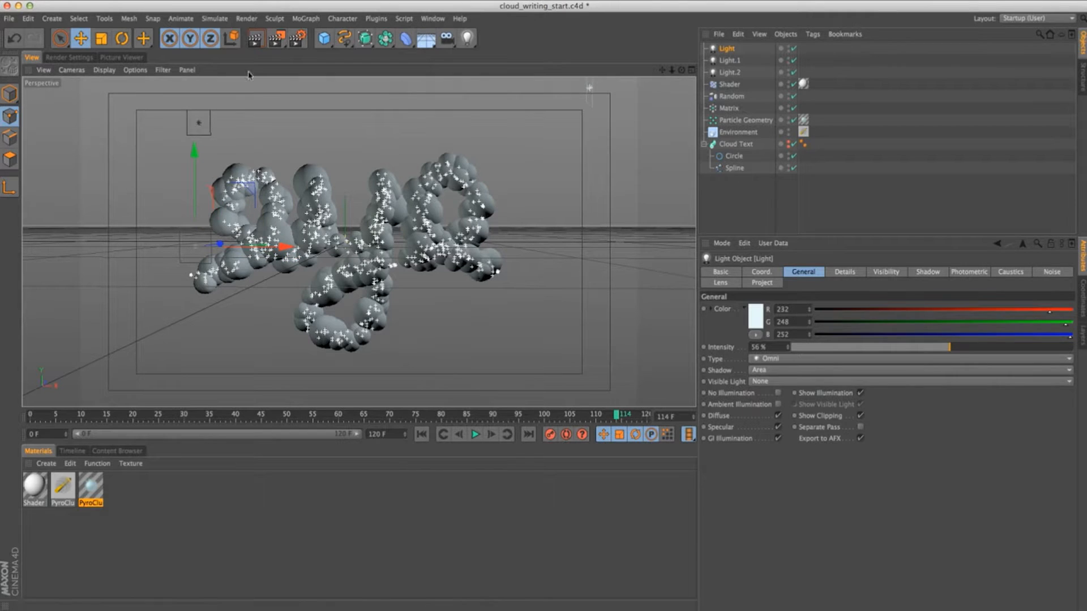
click(256, 38)
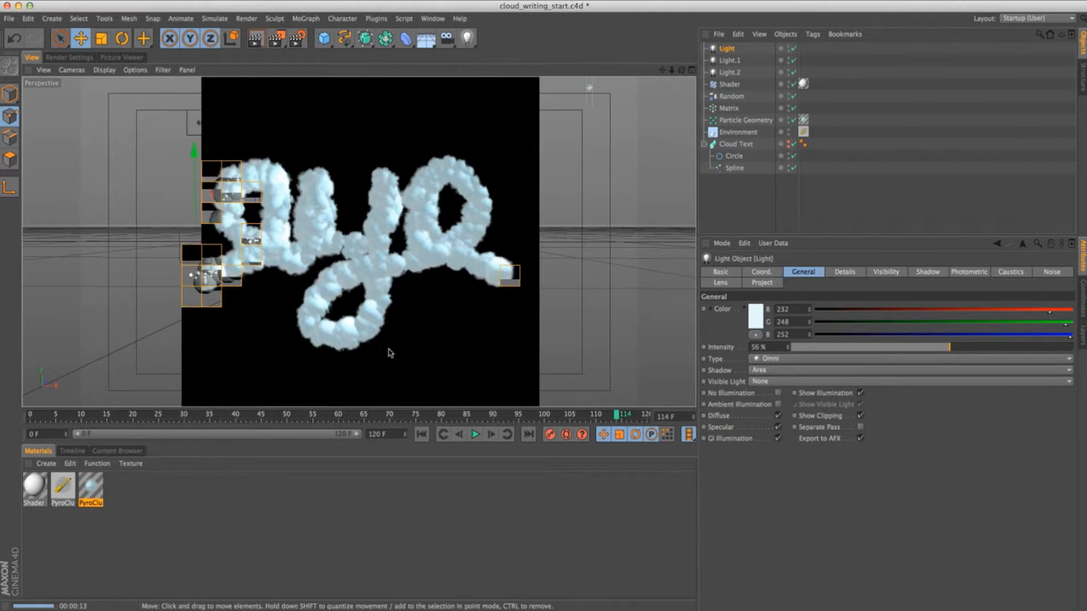
drag(112, 421, 132, 422)
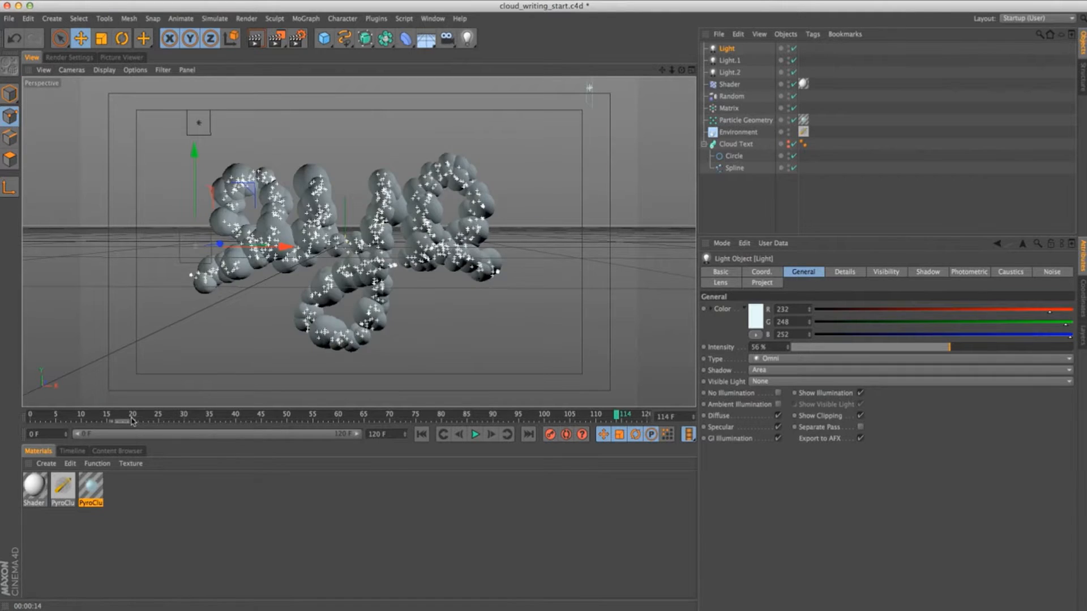
Preview the cloud text animation and add a Delay effector to the Matrix with its strength set to 75%
click(474, 435)
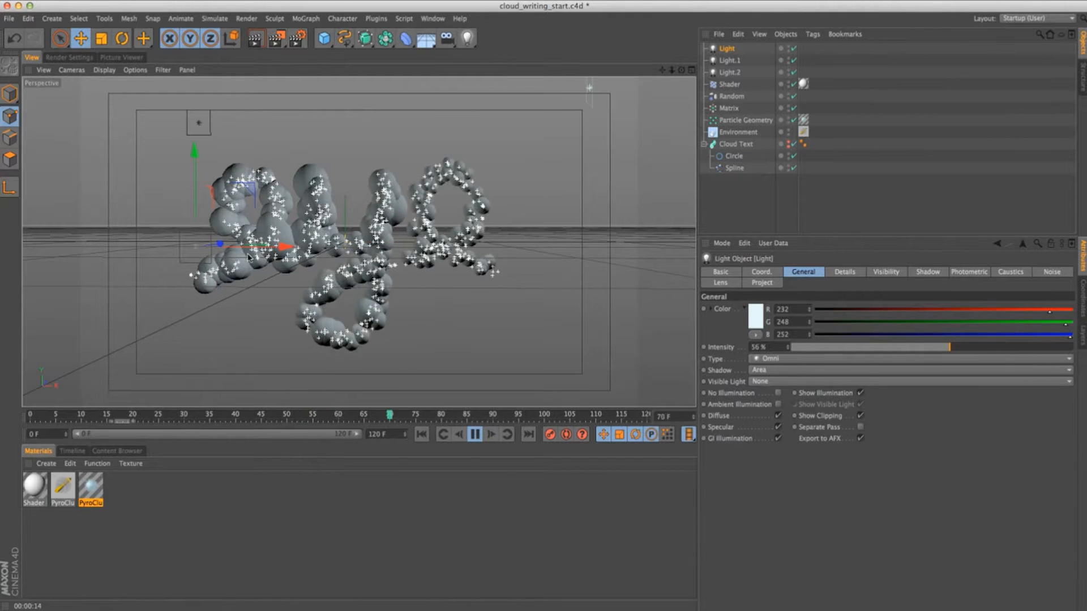
click(474, 434)
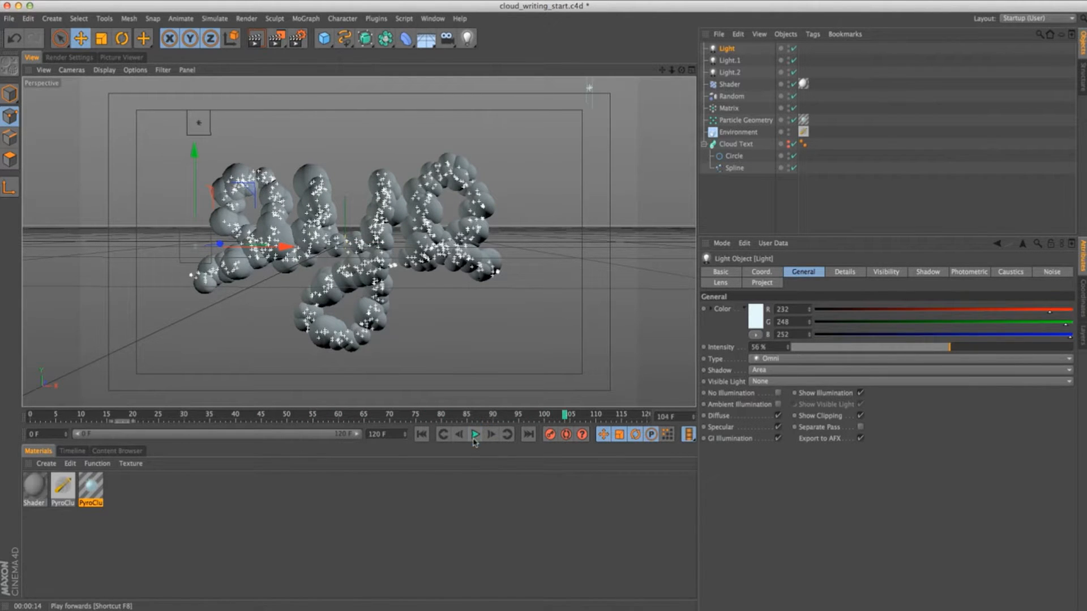
click(729, 107)
click(864, 273)
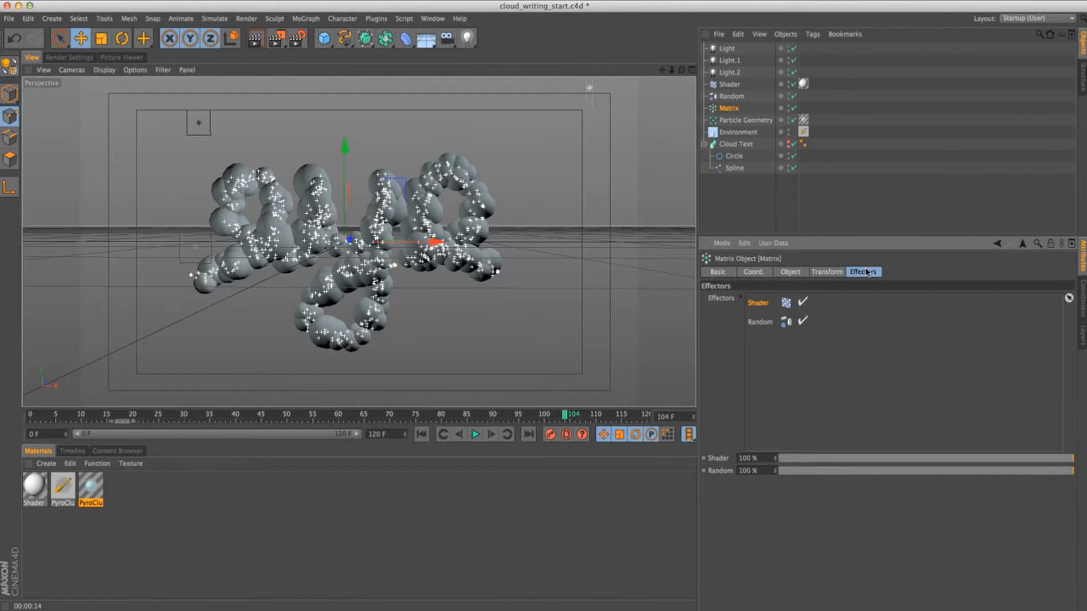
click(305, 18)
mouse_move(317, 34)
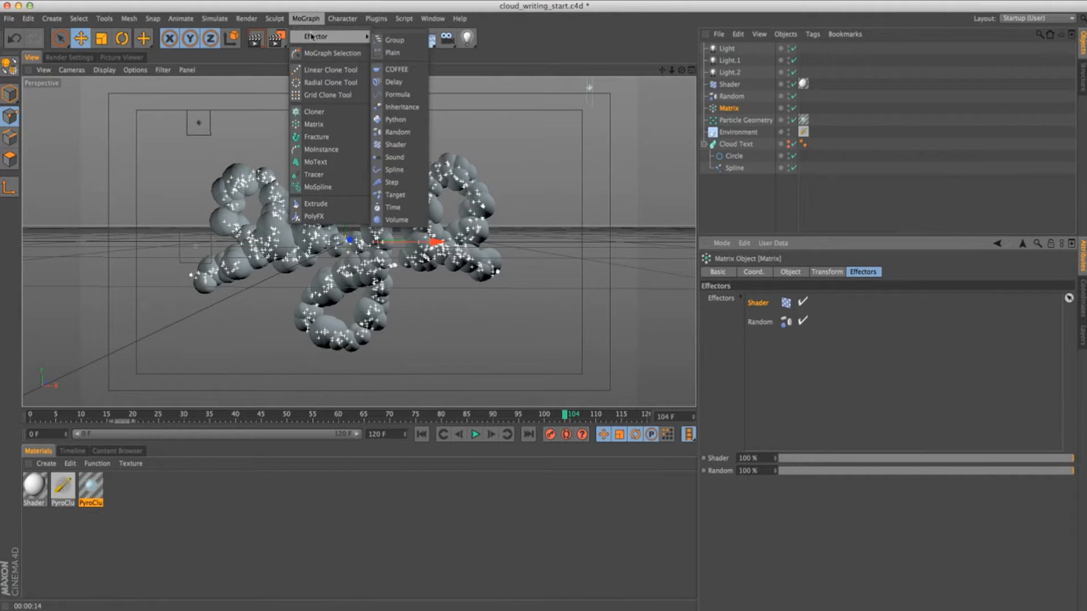
click(396, 83)
click(856, 272)
click(780, 273)
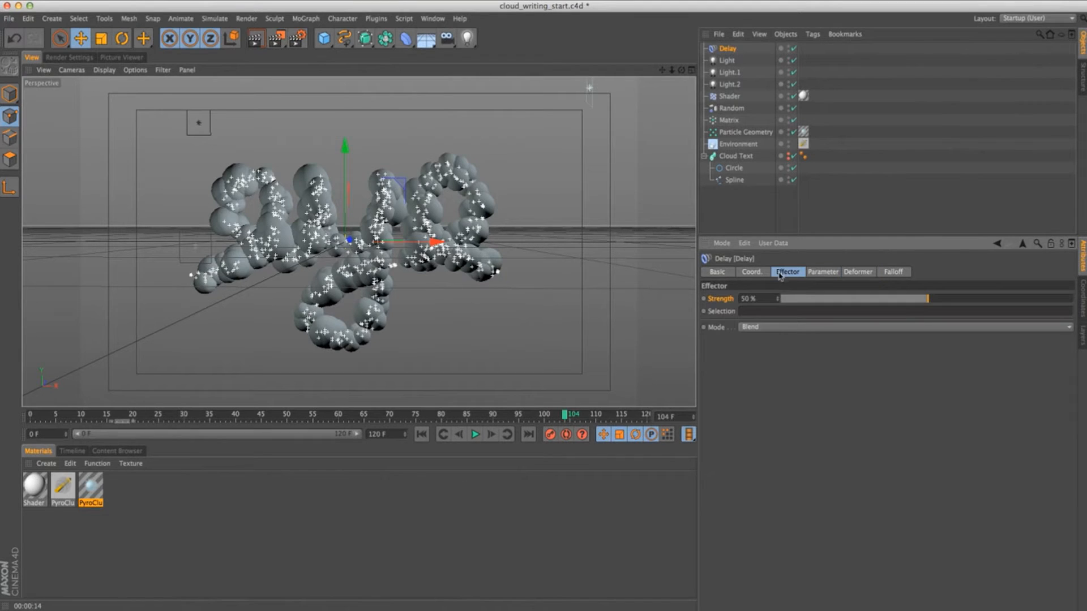
click(1000, 299)
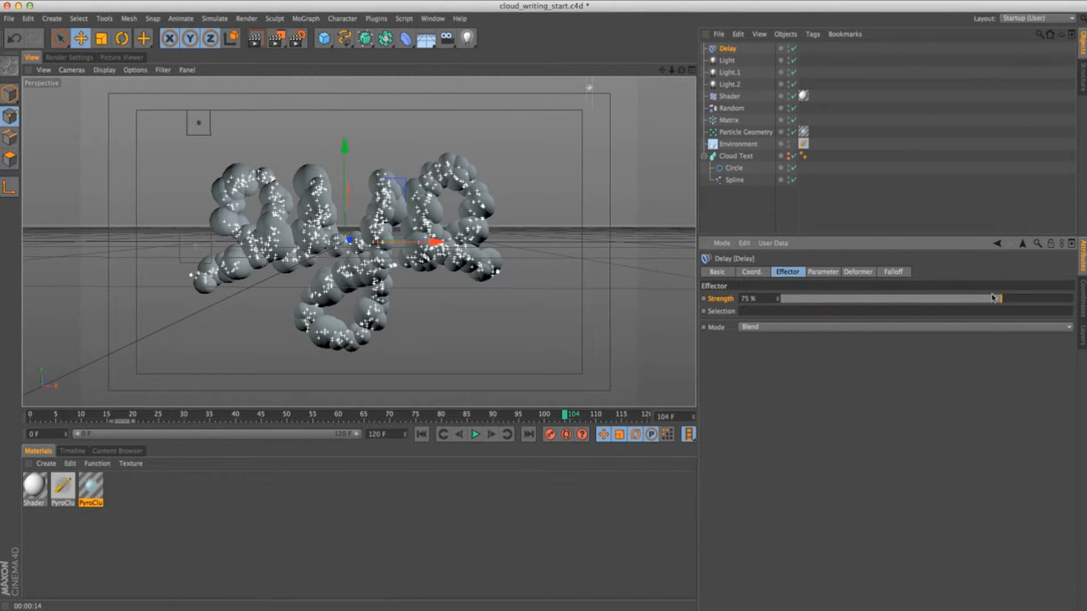
Check the Matrix object's effector list and play the animation from the first frame to review the delayed growth
click(729, 120)
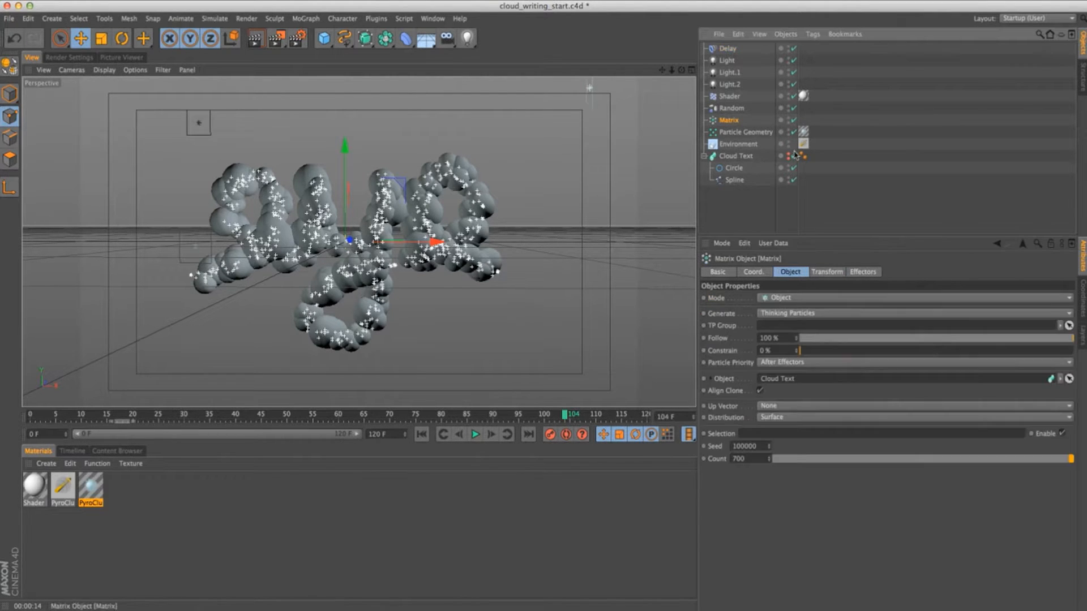
click(863, 273)
click(421, 434)
click(476, 434)
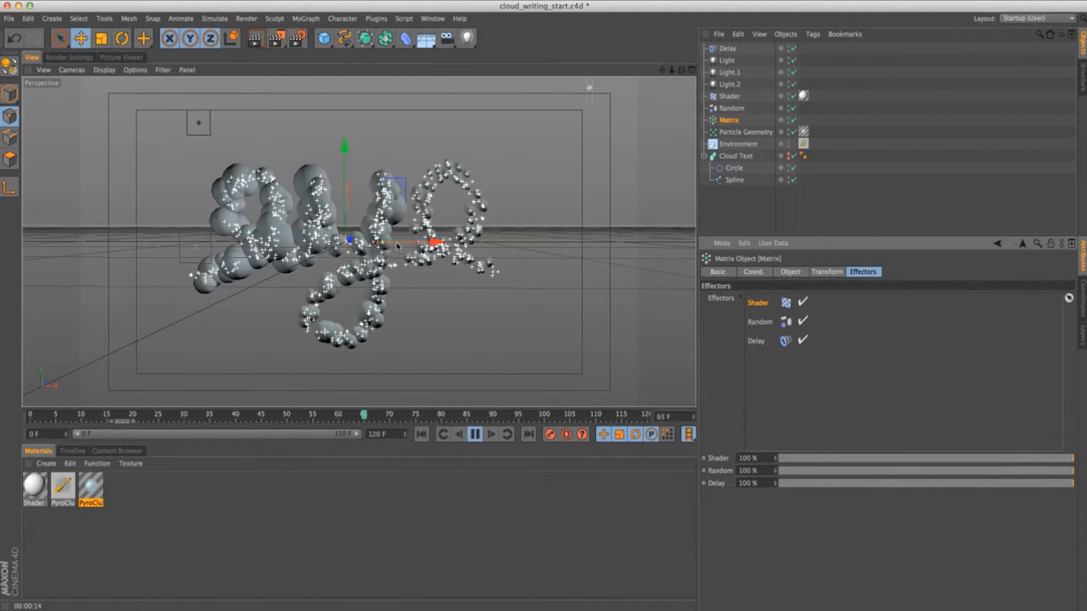
click(476, 434)
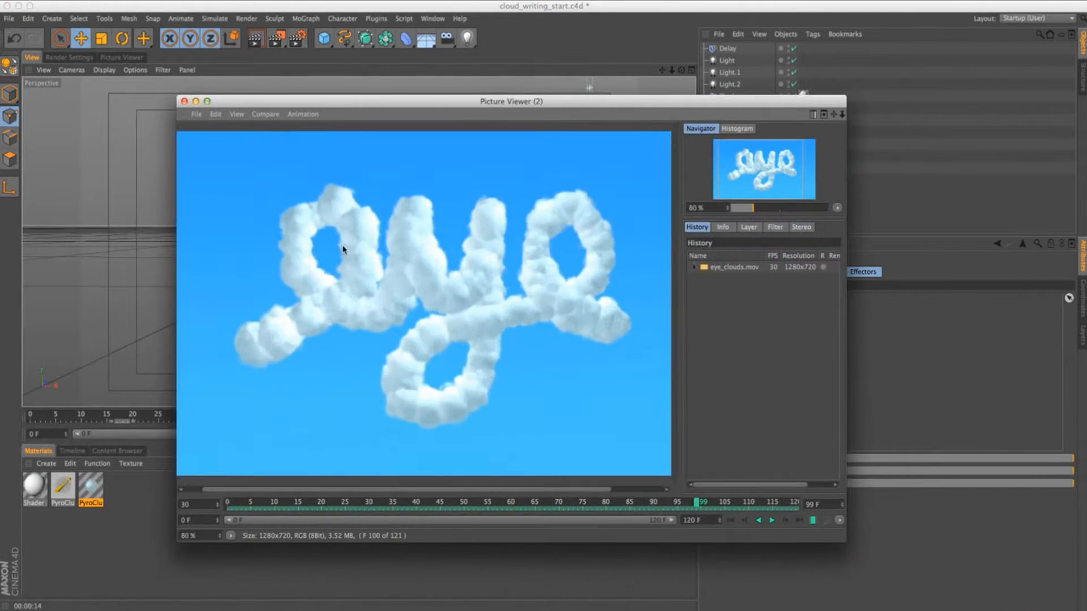
Examine the rendered eye_clouds.mov up close by scrubbing through its later frames, and close the viewer
scroll(342, 250, up, 1)
drag(699, 505, 596, 503)
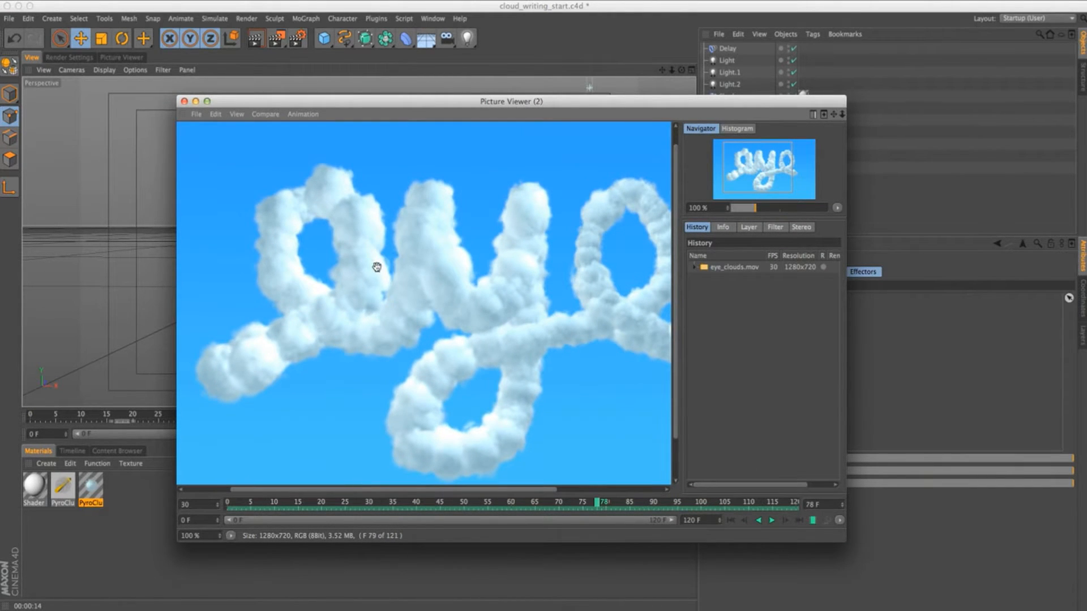
drag(599, 503, 645, 503)
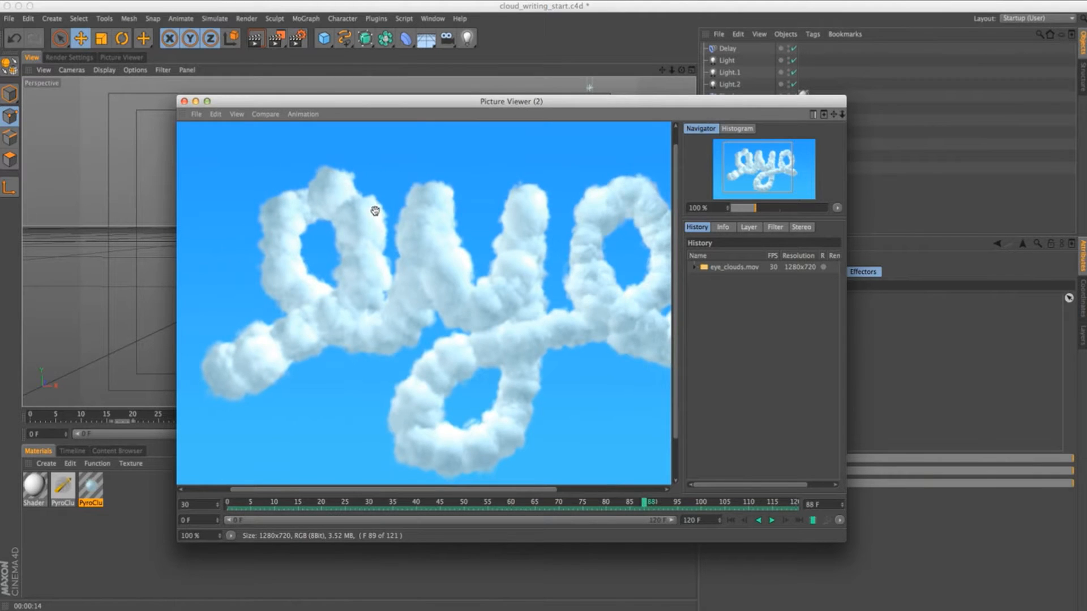
scroll(372, 207, up, 3)
drag(647, 505, 706, 495)
click(184, 102)
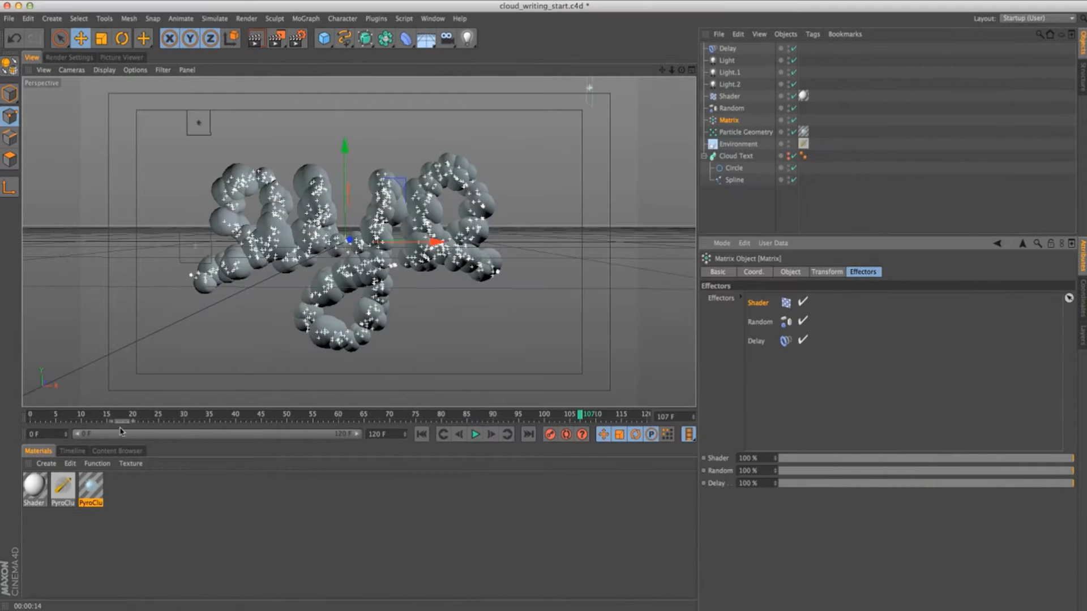
Keyframe the PyroCluster volume material's noise Phase from 0% at frame 0 to 120% at frame 120
double_click(91, 488)
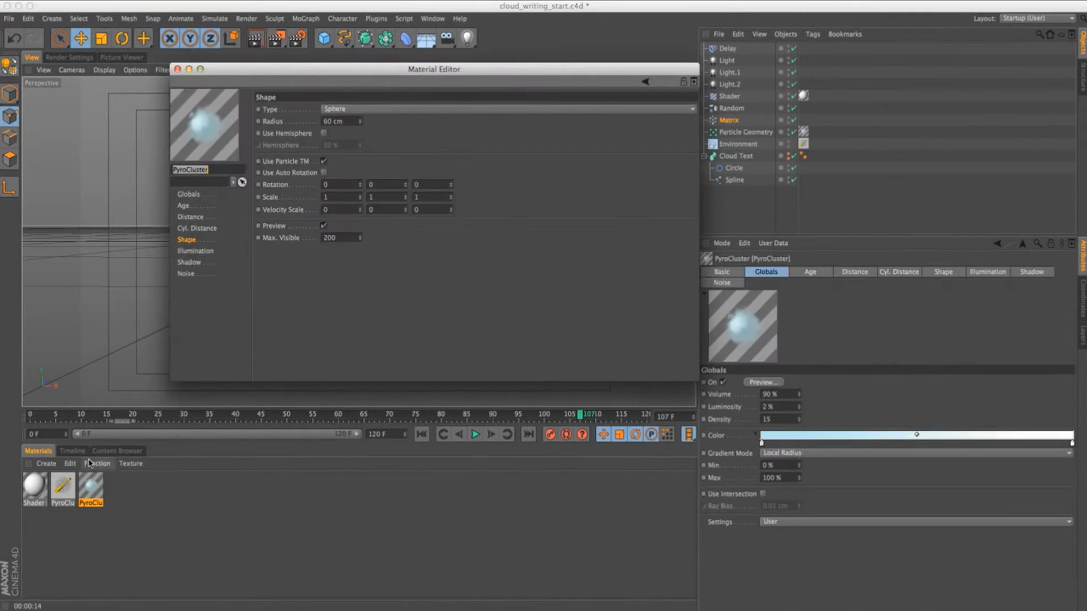
click(198, 217)
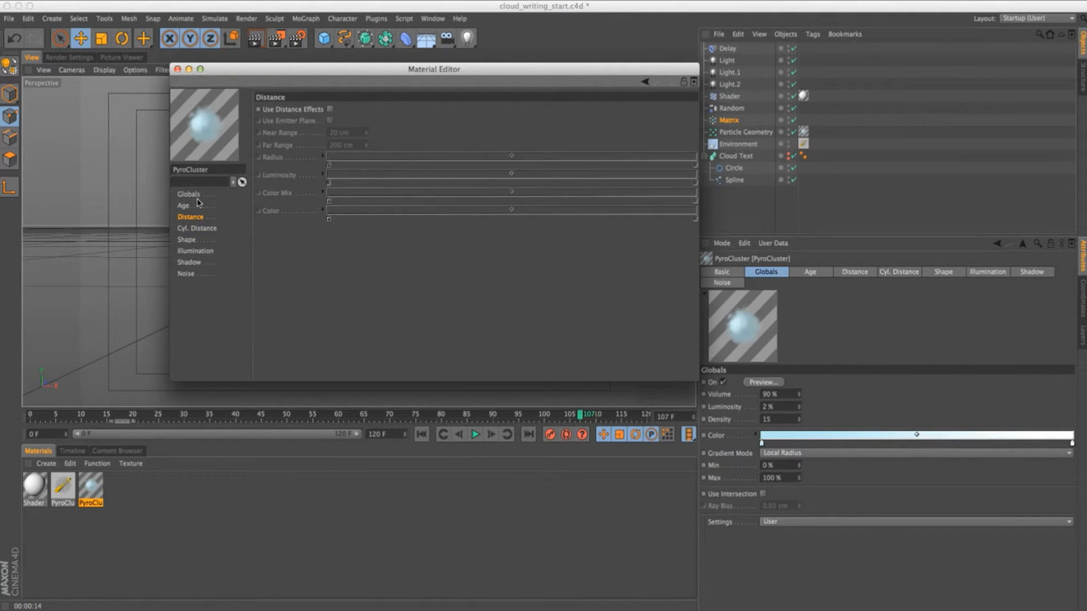
click(201, 273)
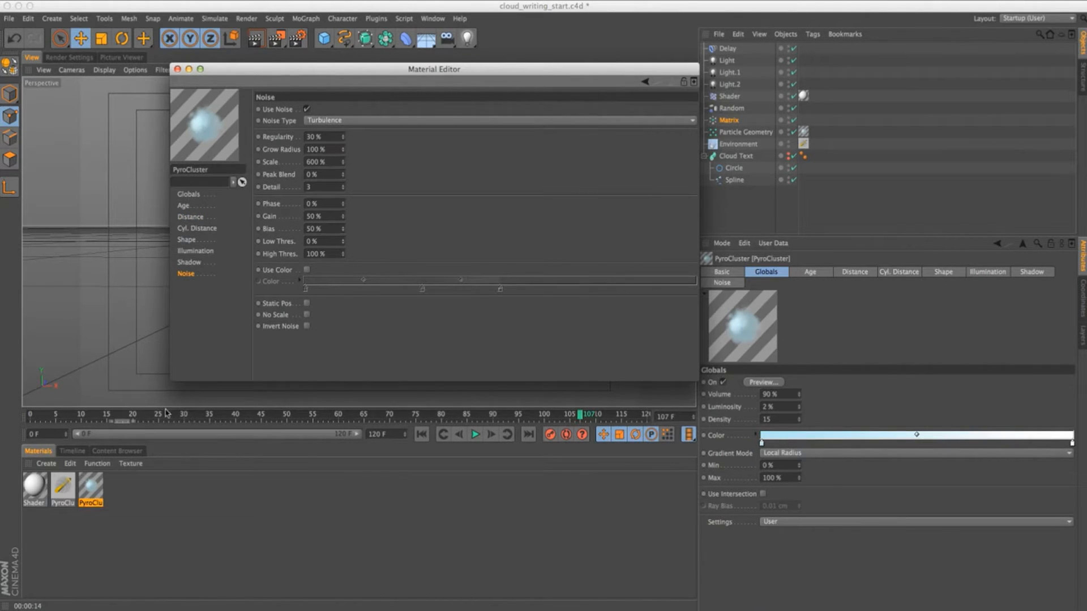
click(30, 416)
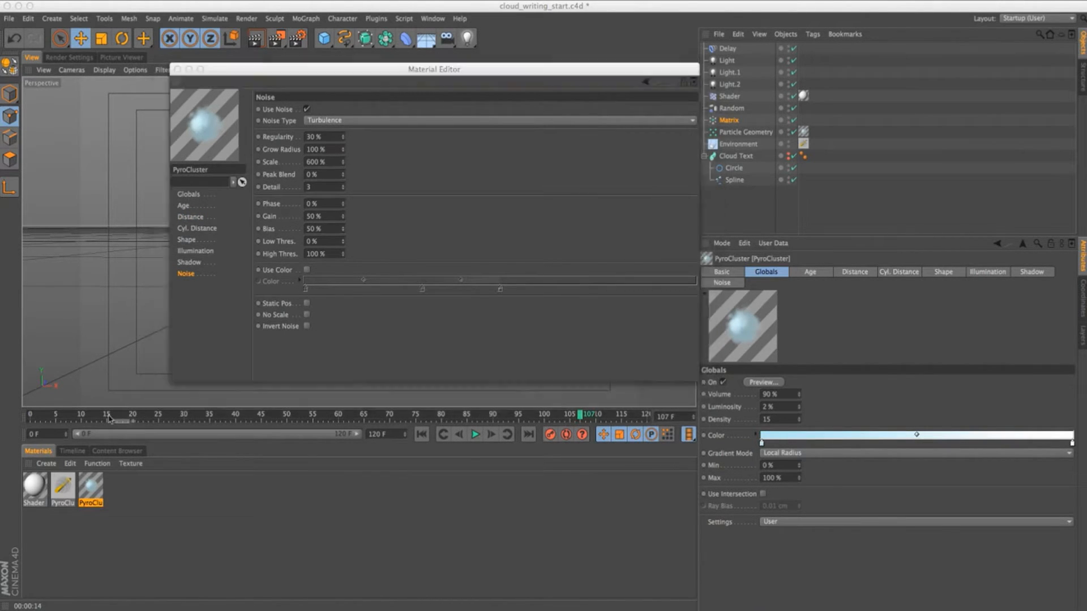
click(258, 204)
click(644, 417)
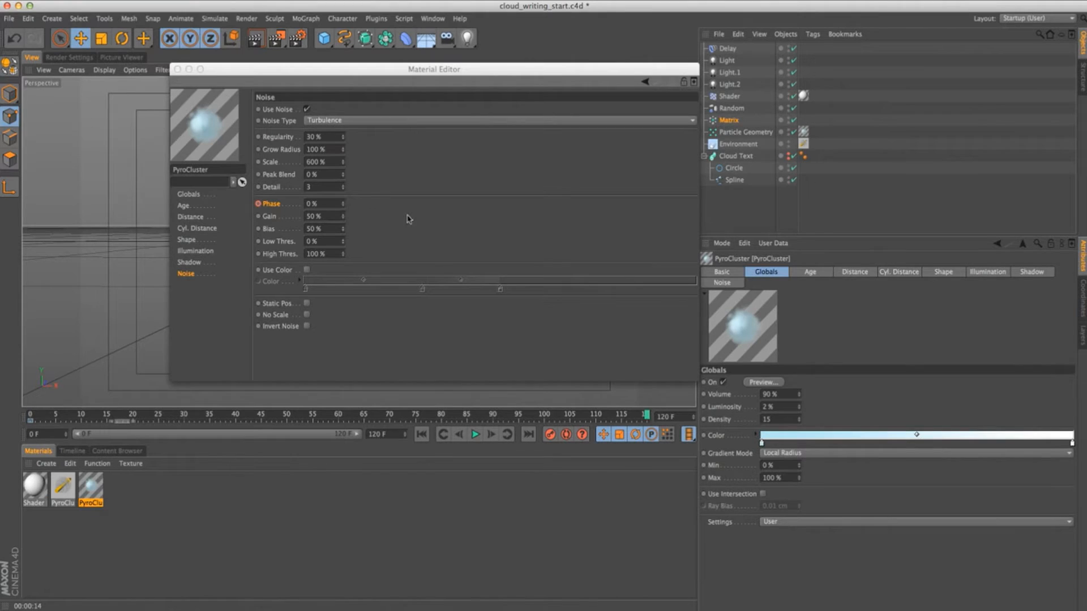
click(311, 204)
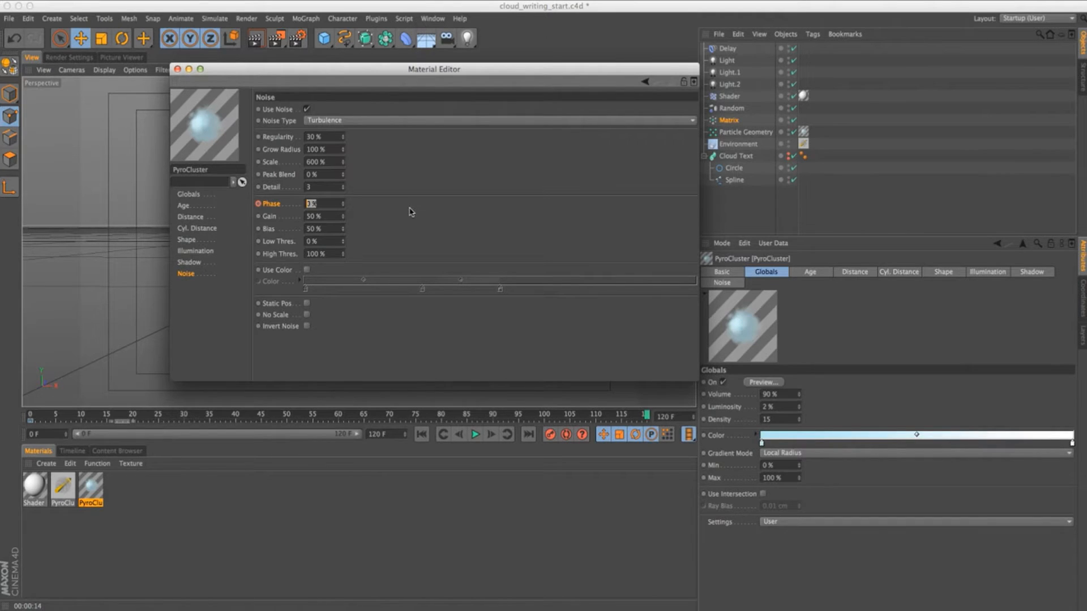
text(120)
key(Return)
Expand the PyroCluster Phase track in the timeline and make its keyframe interpolation linear
drag(324, 75, 617, 154)
click(72, 450)
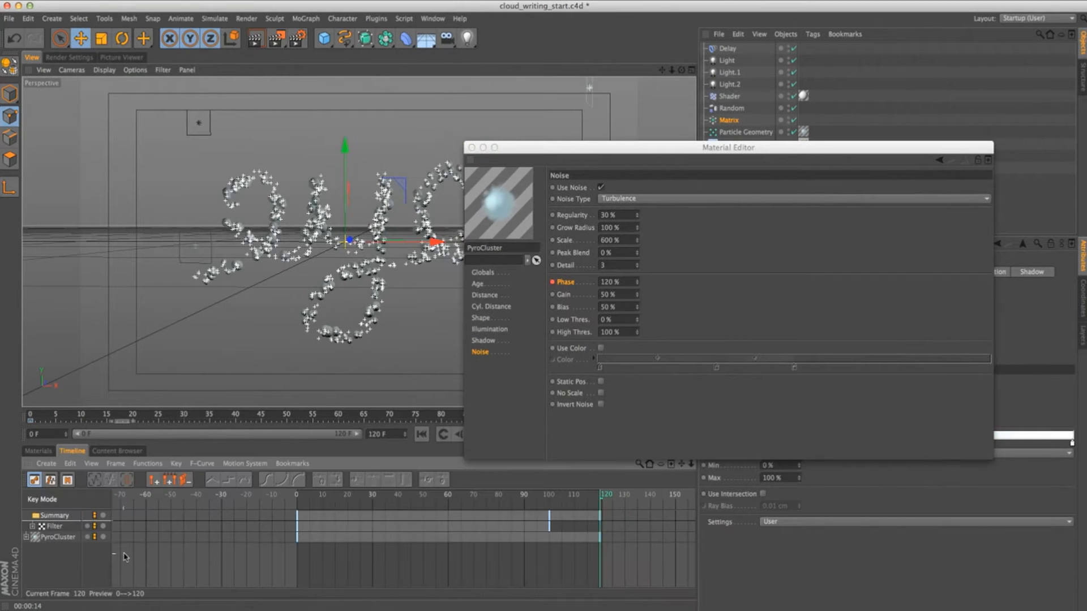
click(57, 538)
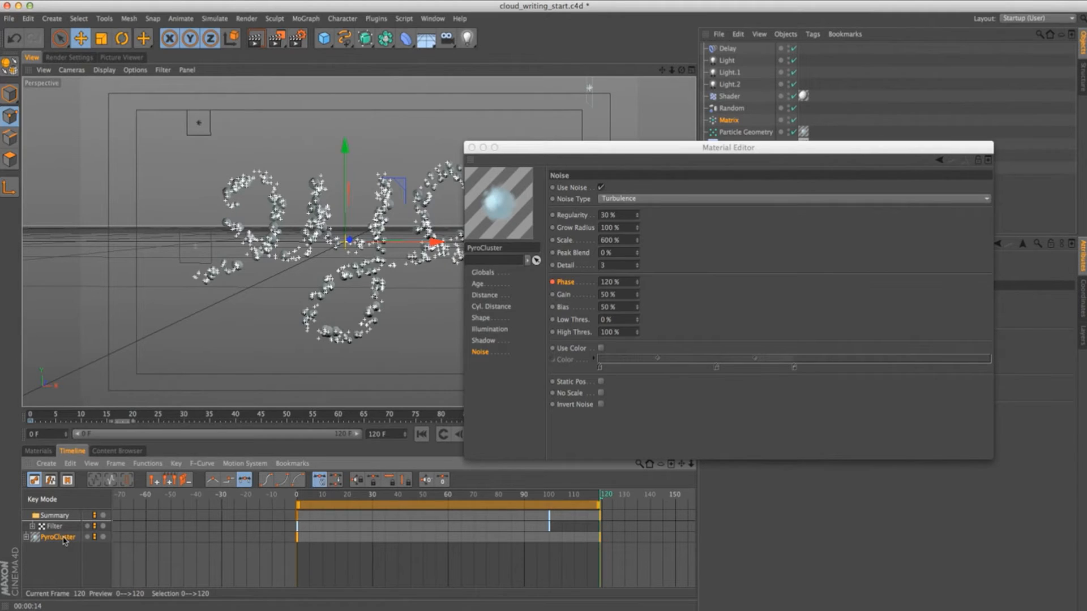
click(26, 538)
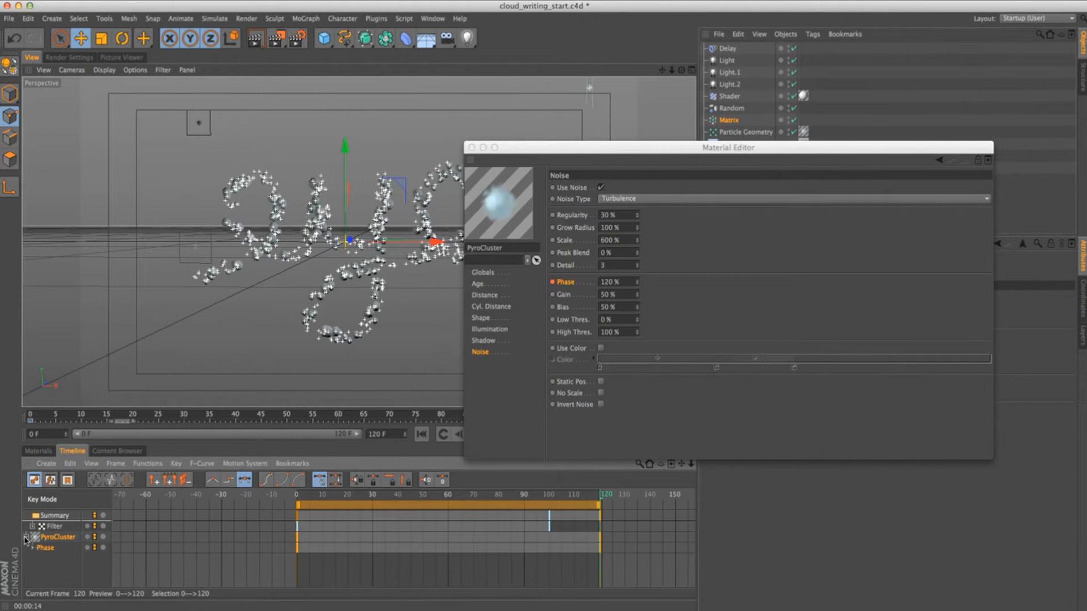
click(32, 548)
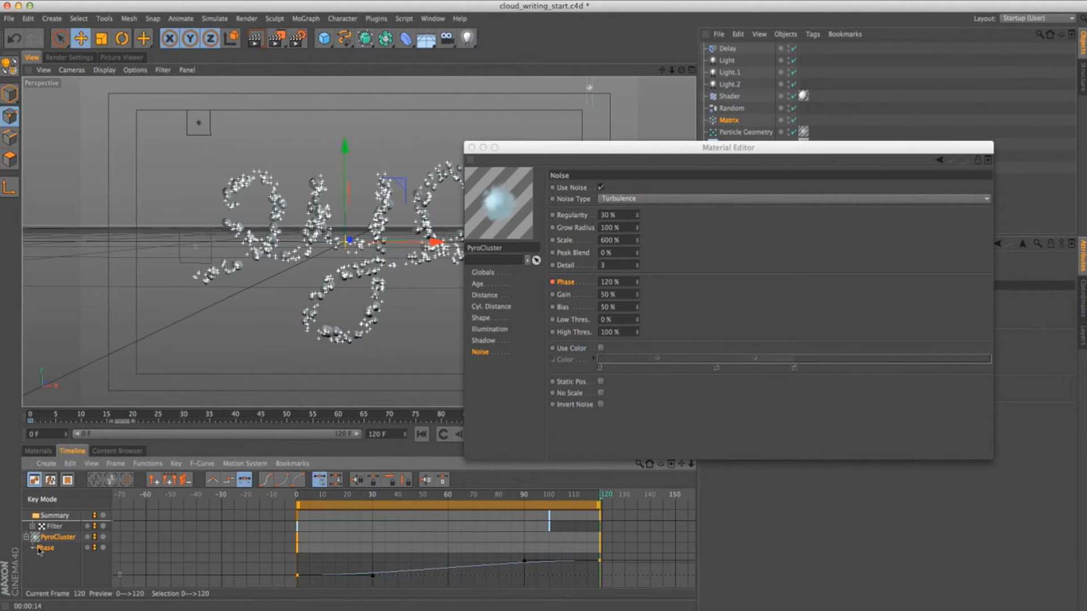
click(212, 479)
ctrl+click(462, 563)
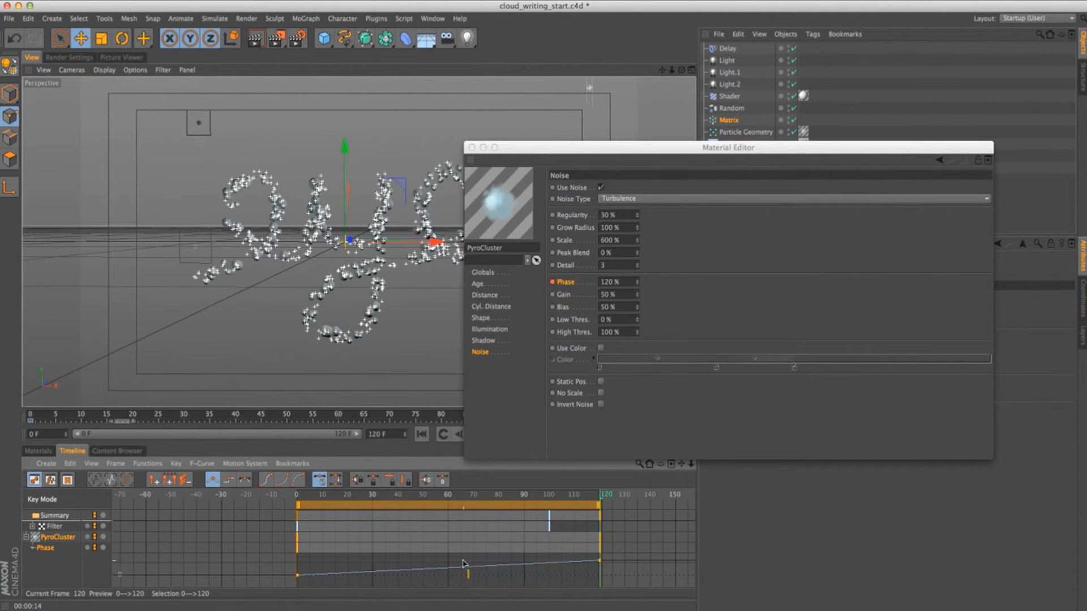
Expand the Filter shader's Brightness track and make its keyframe interpolation linear
click(92, 530)
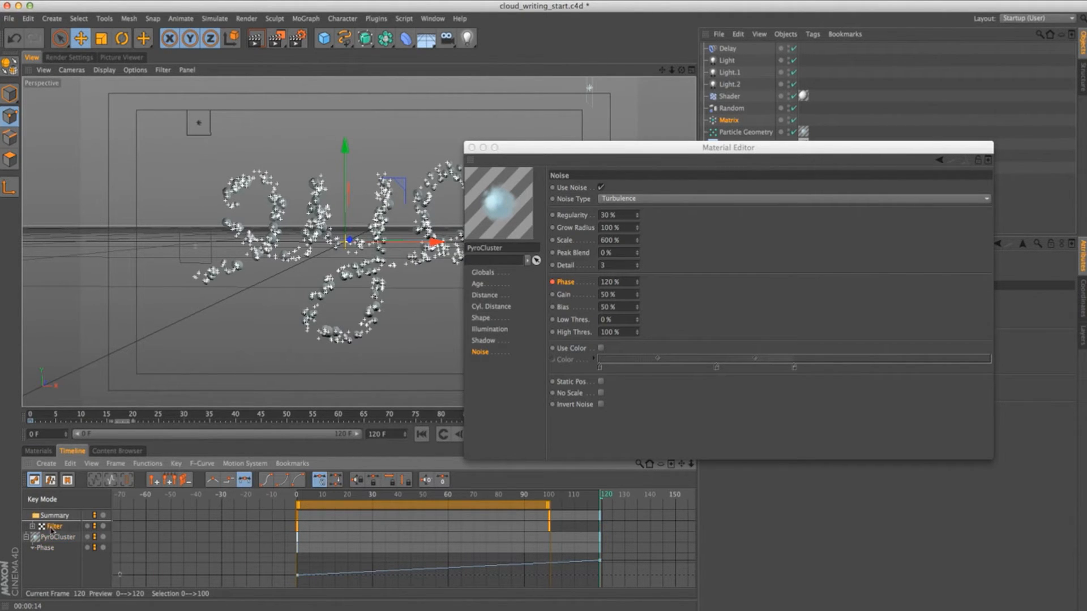
click(32, 527)
click(39, 537)
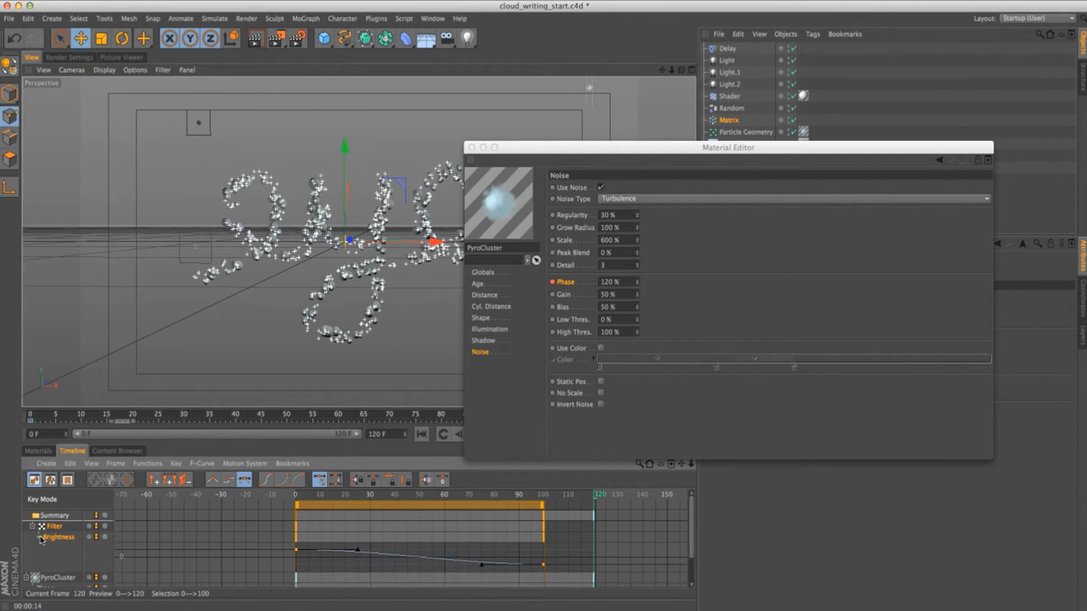
click(213, 480)
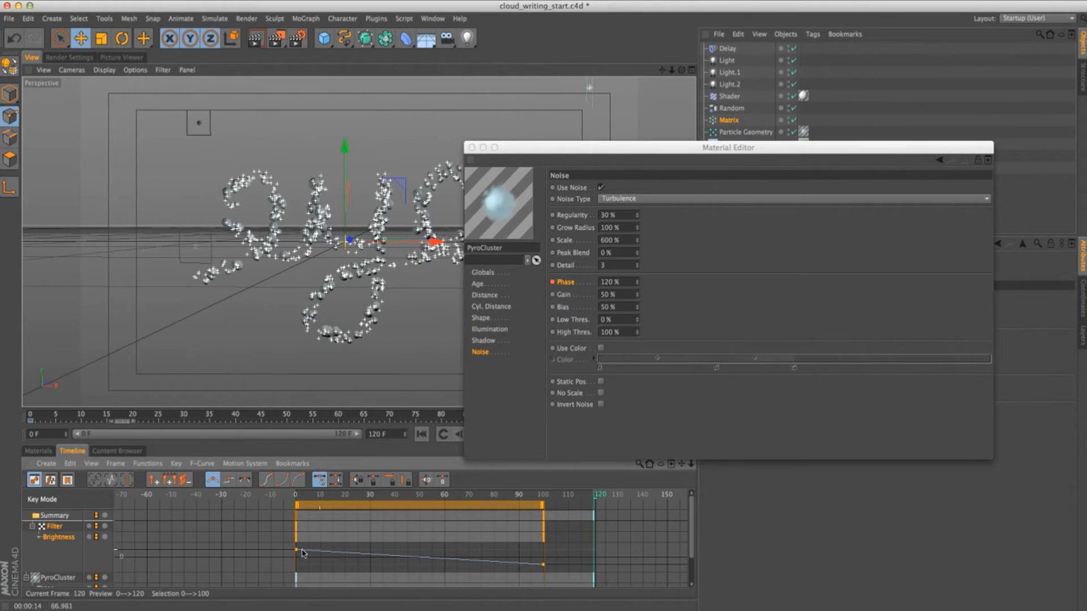
Close the material editor and play the animation to review the writing at constant speed
click(471, 148)
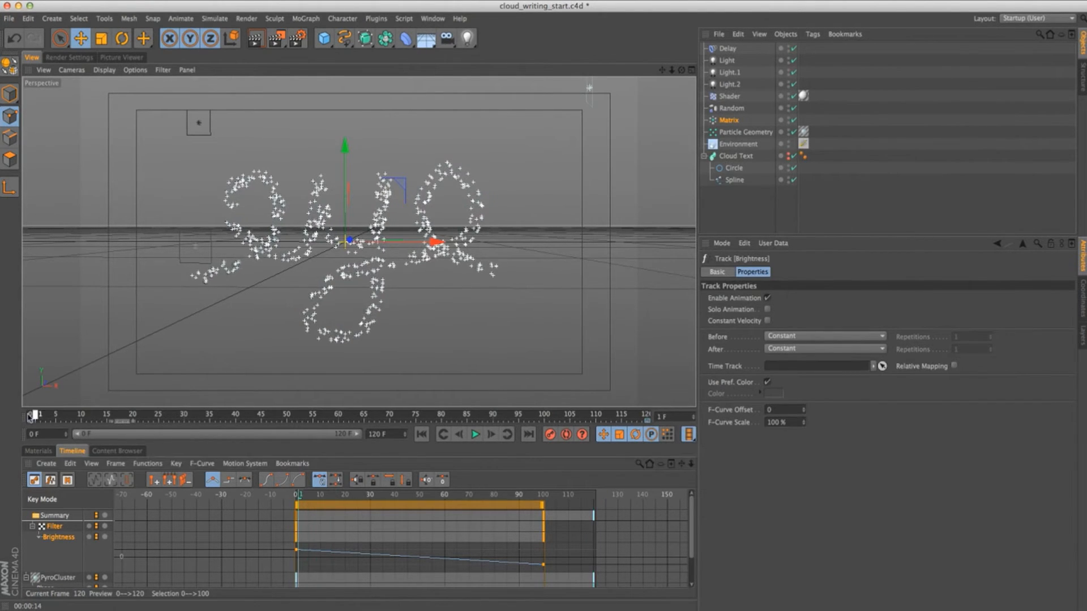
click(475, 434)
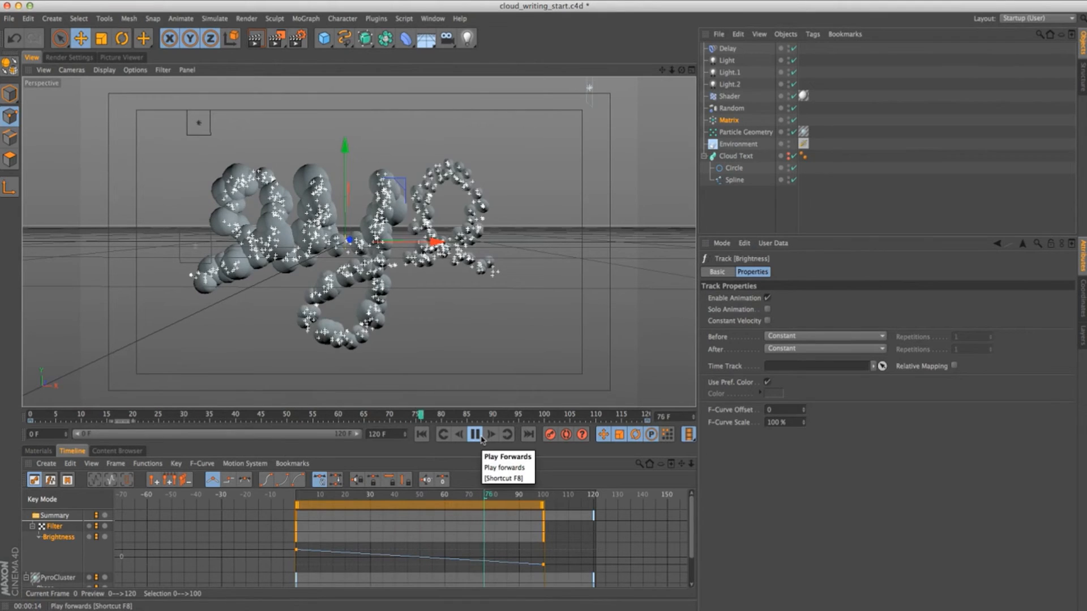
click(475, 433)
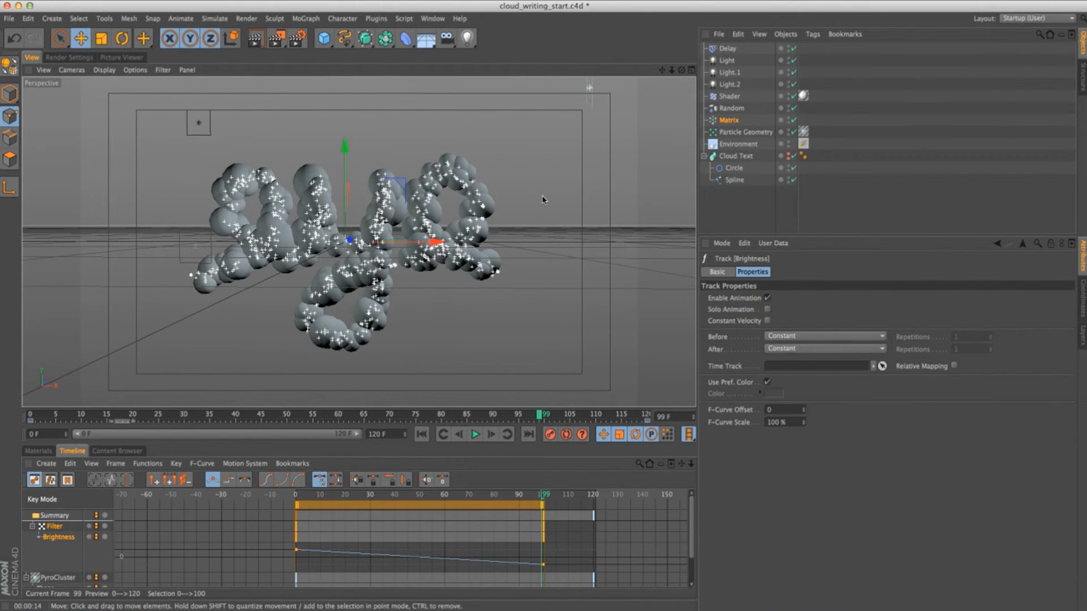
Review the Matrix effectors and the Shader Mat's filtered gradient at frame 62, and close the material editor
click(730, 121)
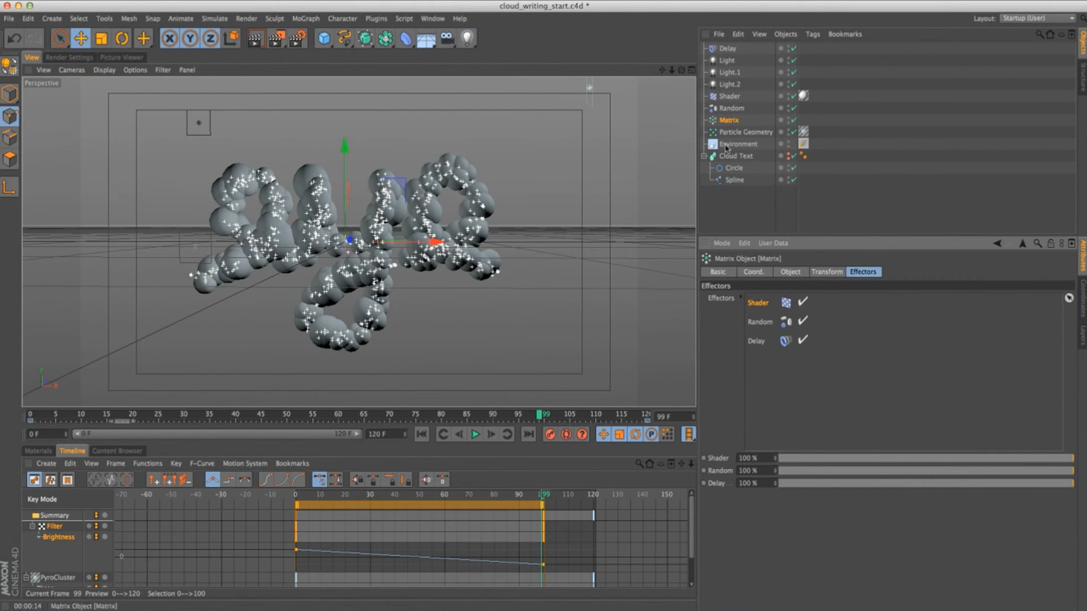
click(40, 451)
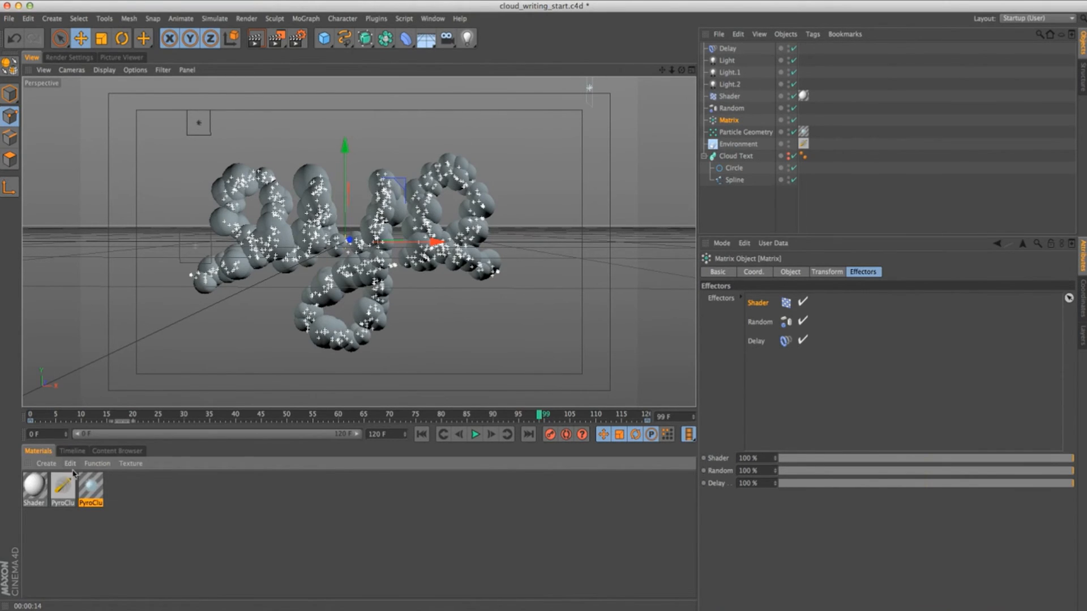
double_click(47, 490)
click(376, 168)
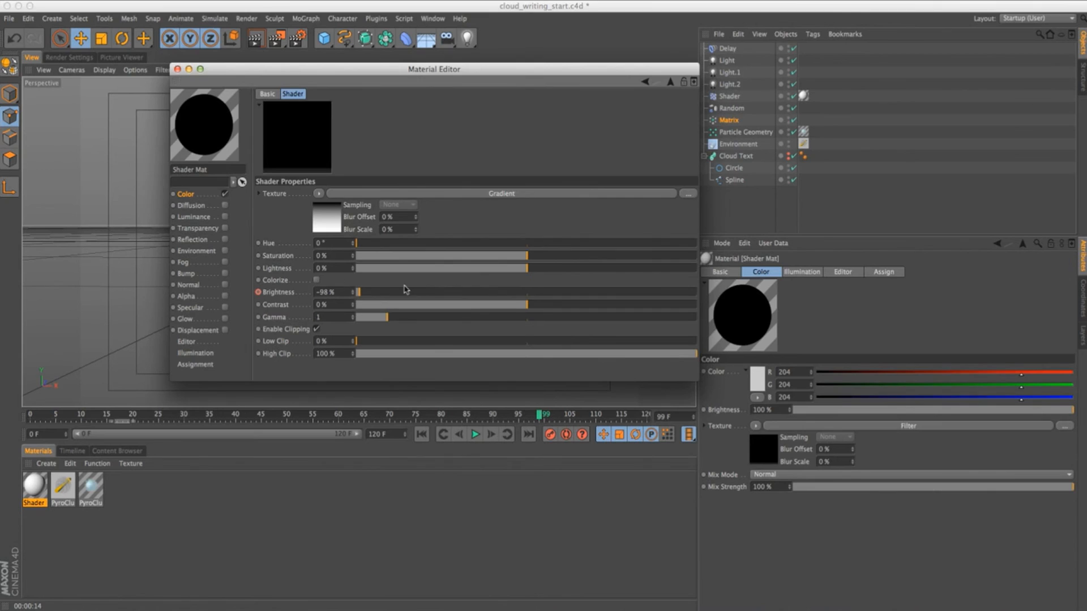
click(347, 422)
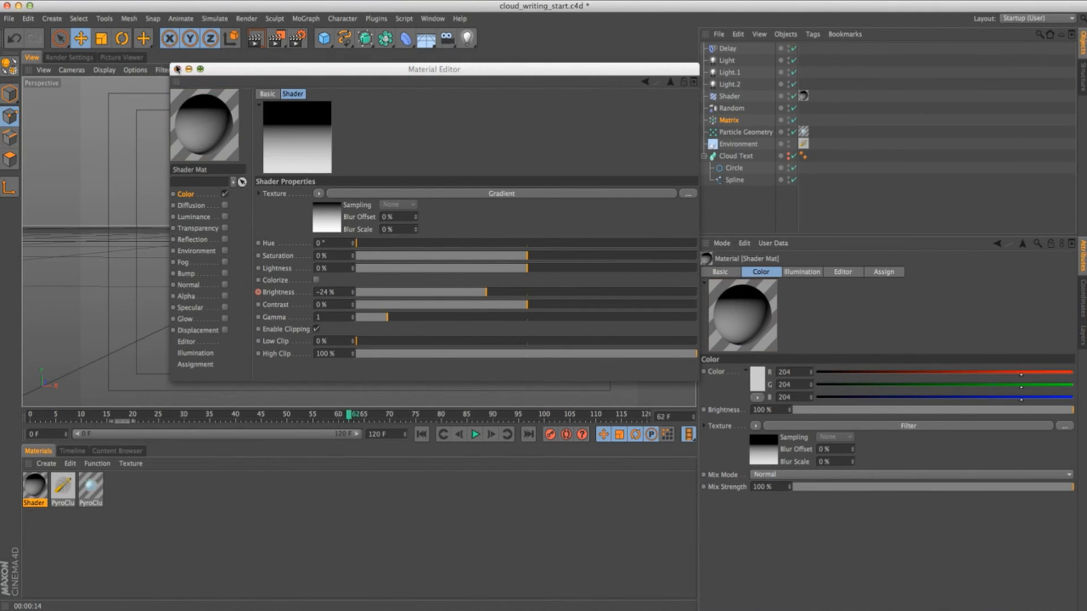
click(177, 69)
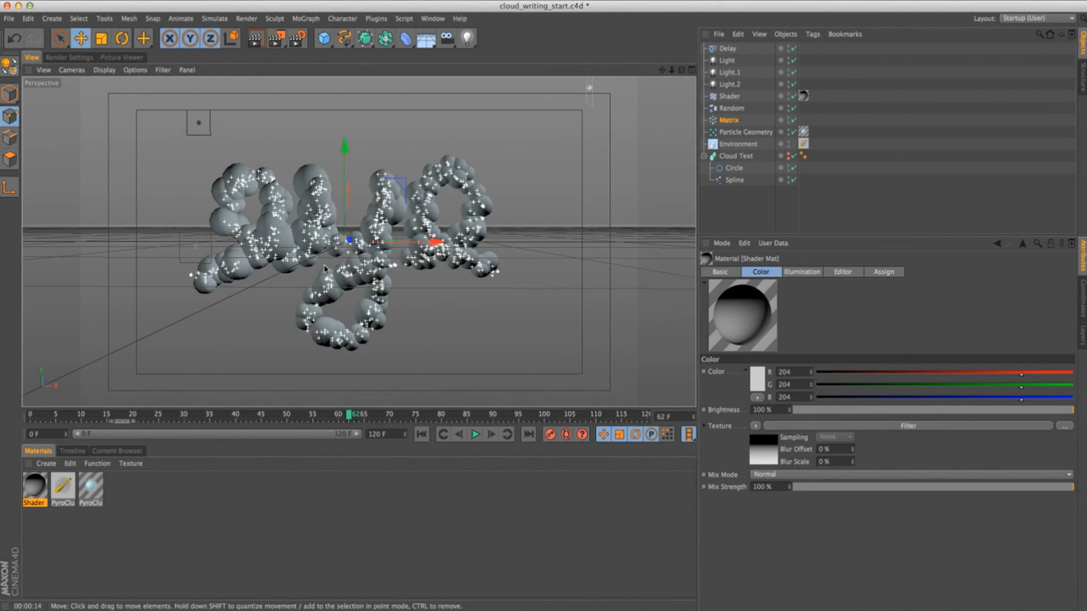